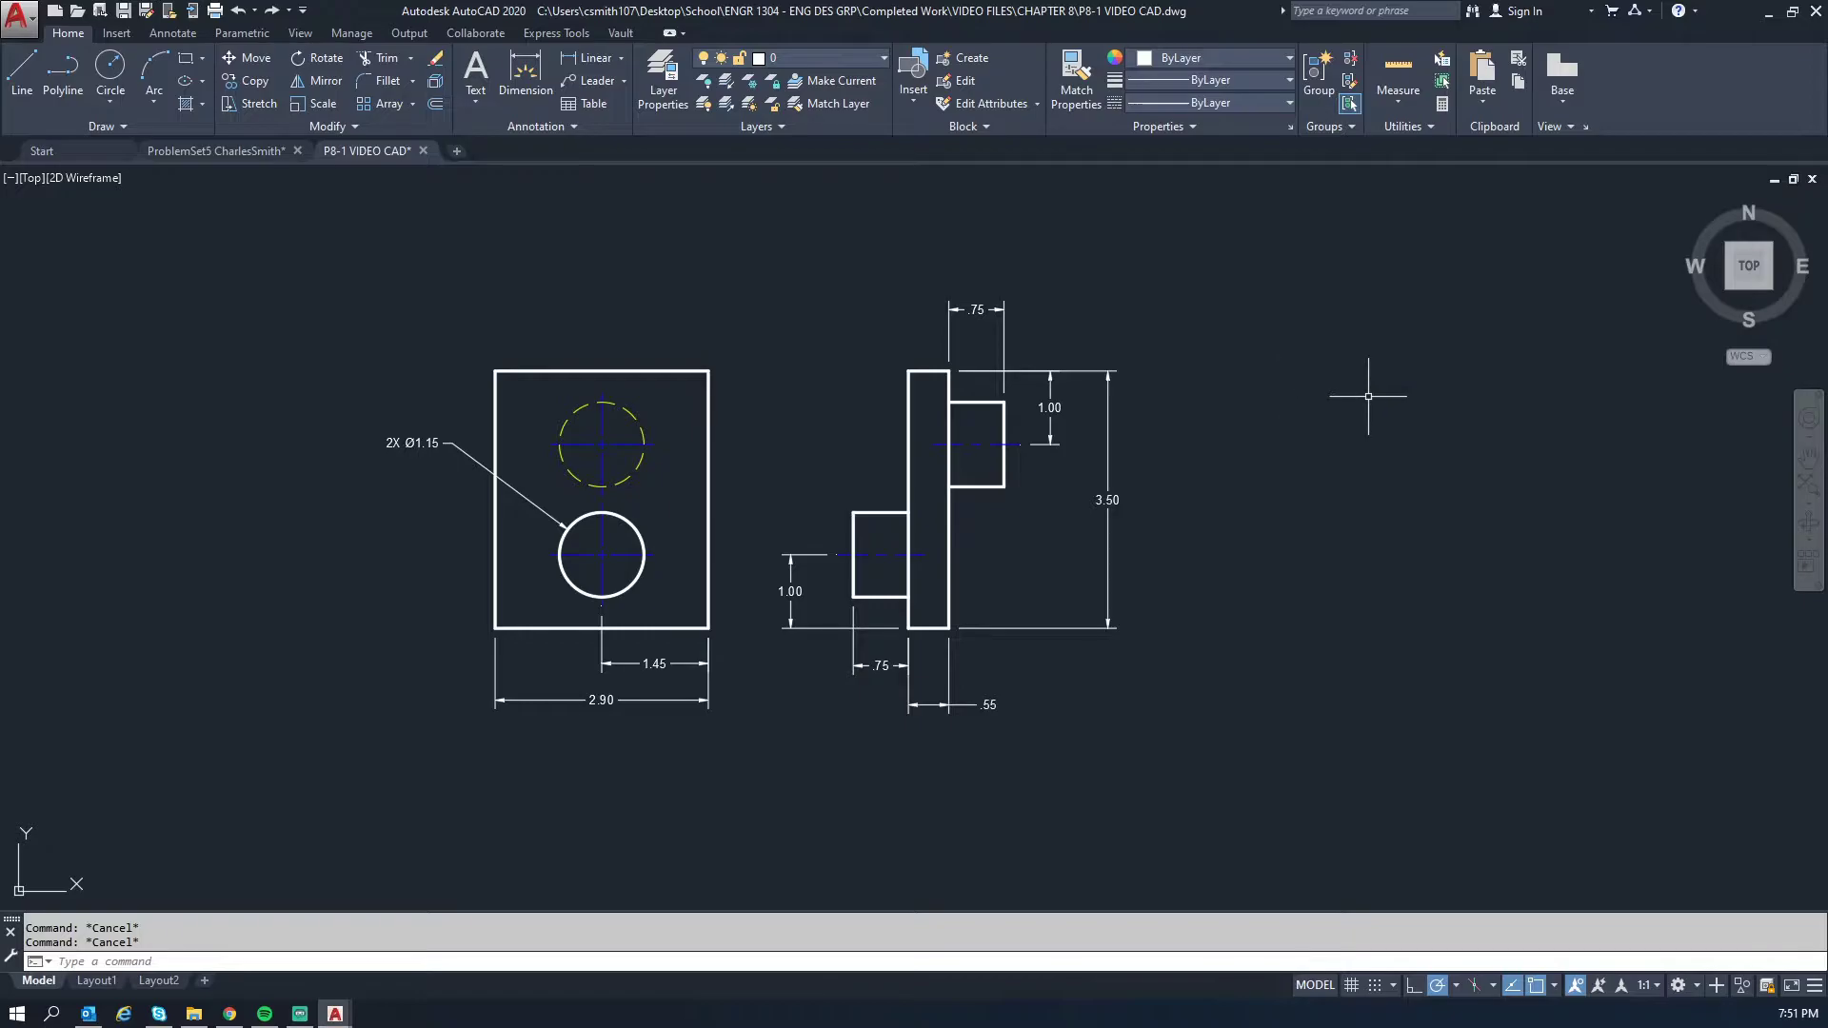
- Draw a 2.9 by 3.5 rectangle with LINE to the right of the original views
{"action": "middle_click_drag", "start_coordinate": [1368, 396], "coordinate": [1110, 383]}
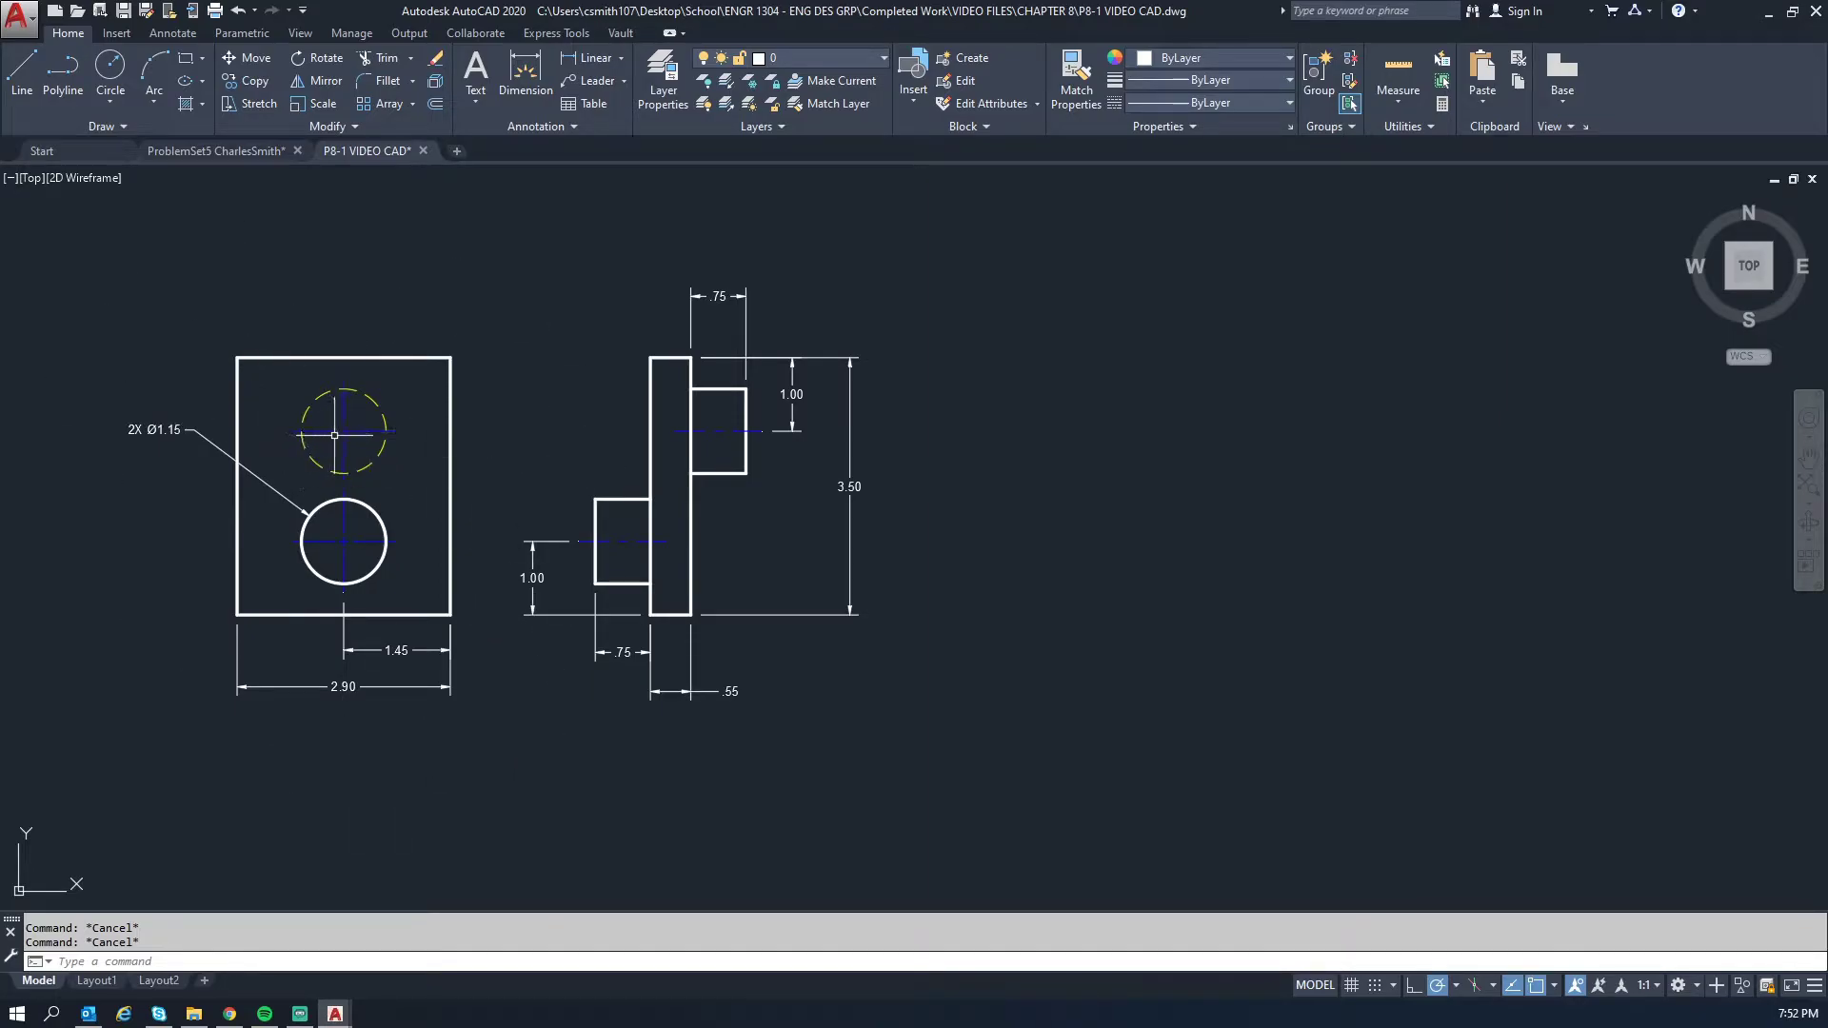
{"action": "middle_click_drag", "start_coordinate": [1256, 448], "coordinate": [1187, 442]}
{"action": "type", "text": "l"}
{"action": "key", "text": "Return"}
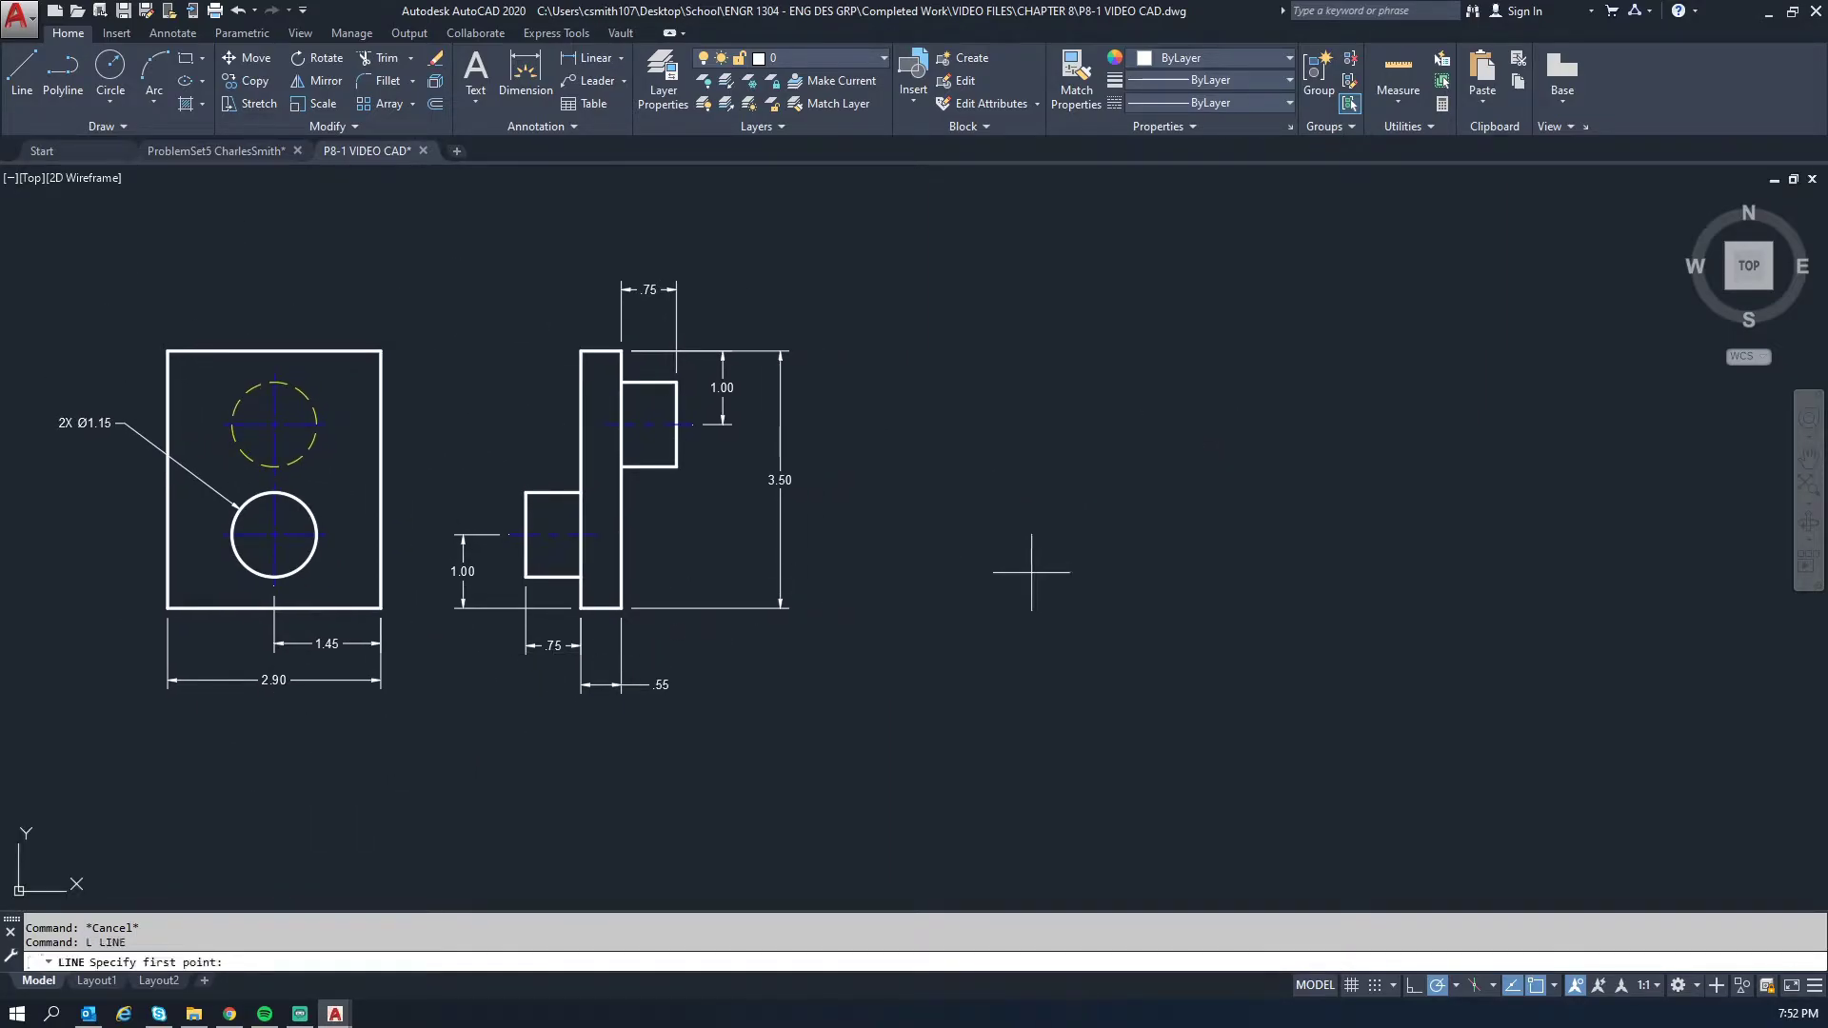
{"action": "left_click", "coordinate": [1007, 606]}
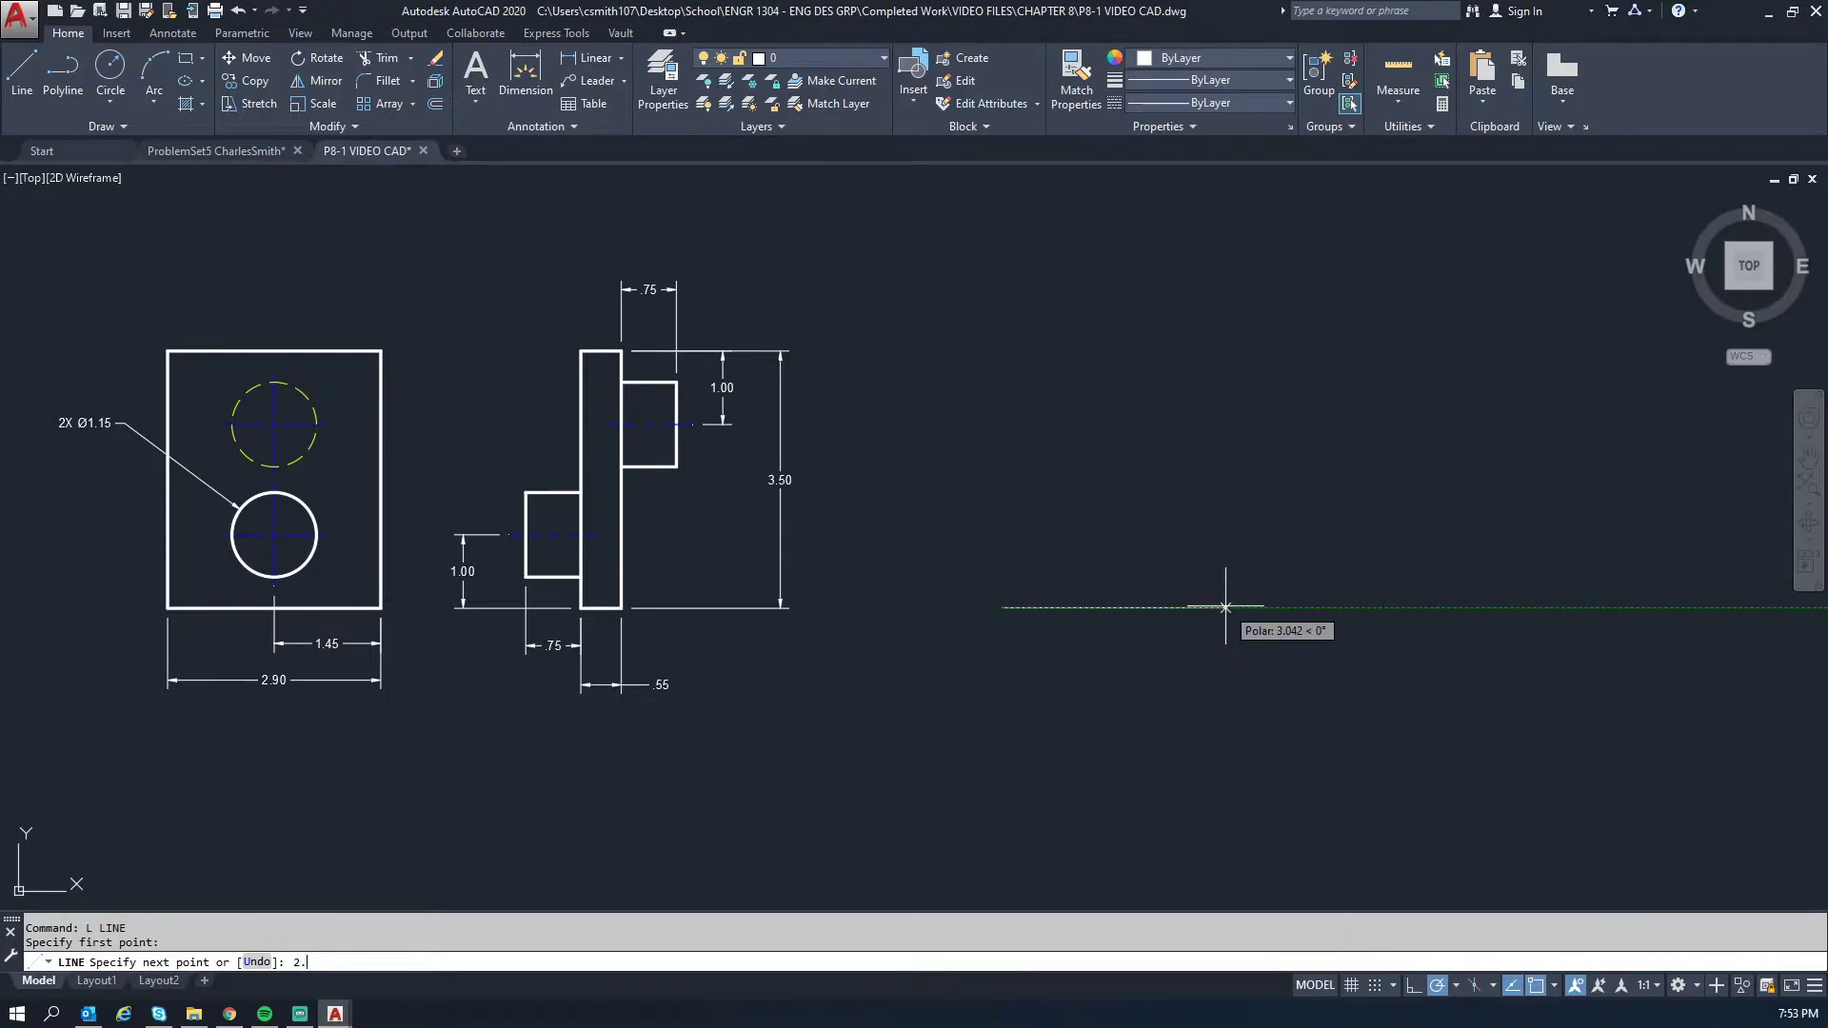
{"action": "type", "text": "9"}
{"action": "key", "text": "Return"}
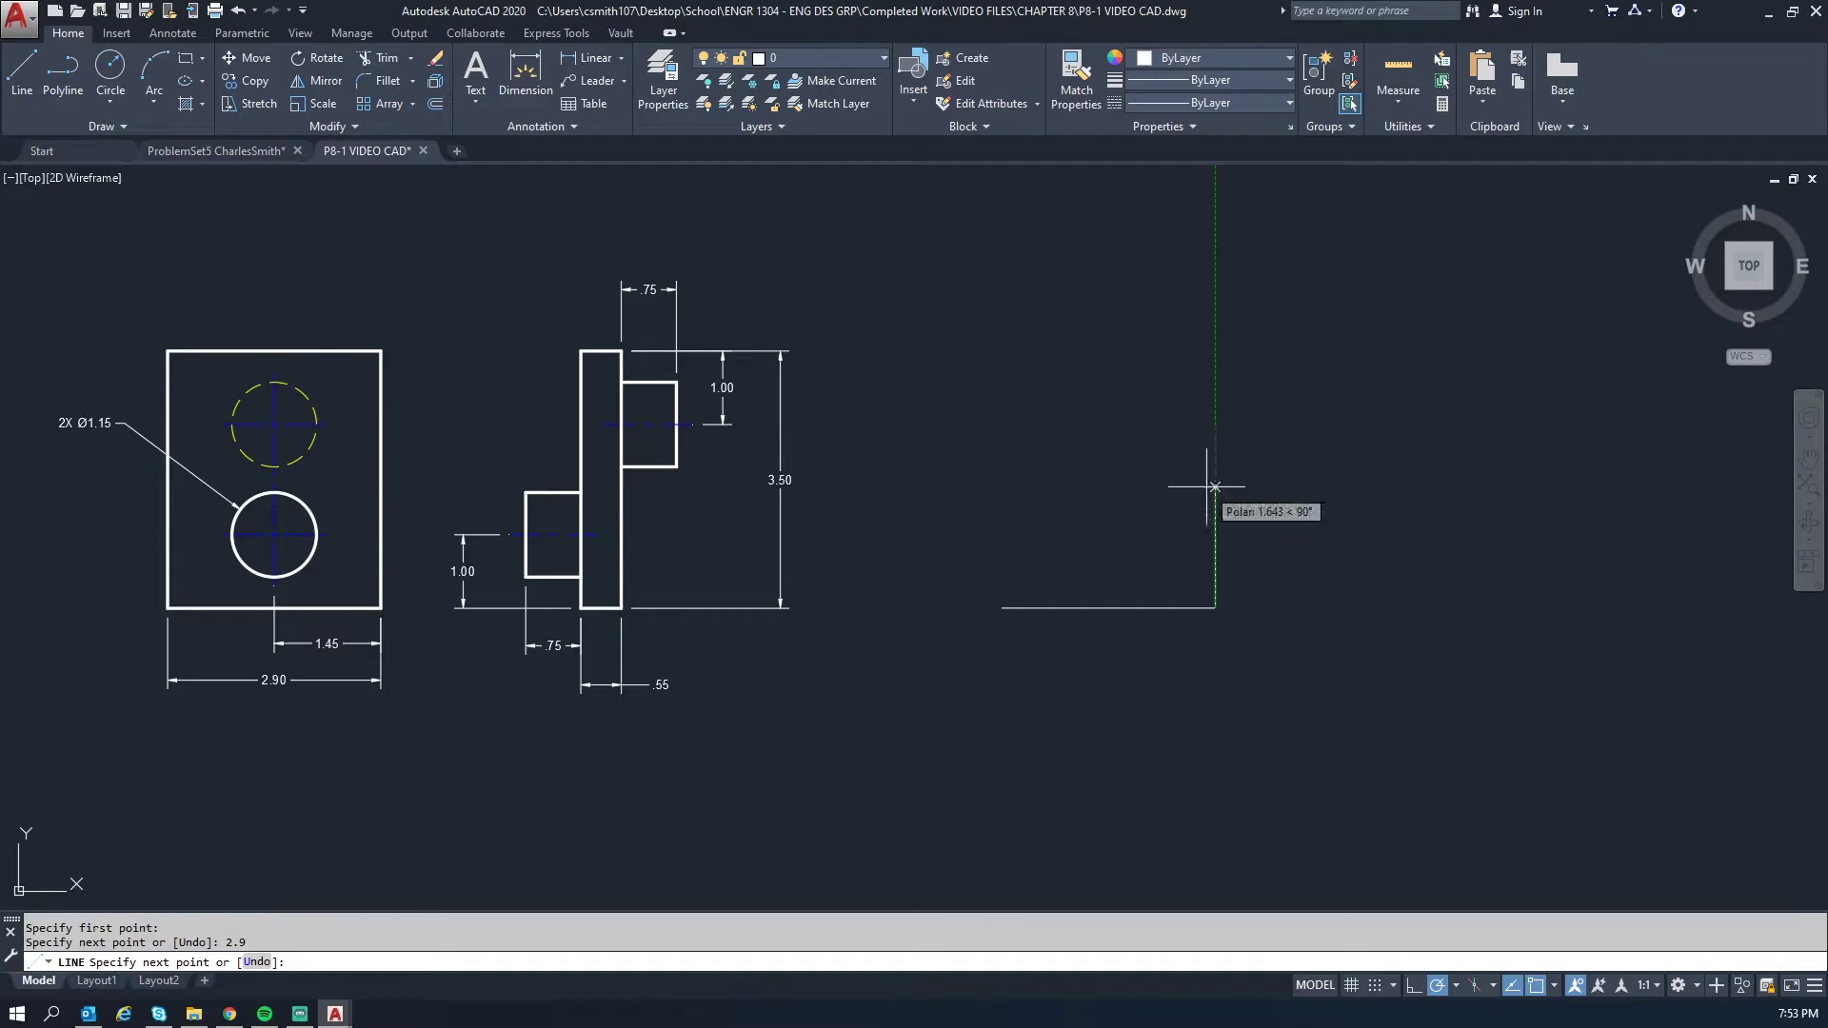
{"action": "type", "text": "5"}
{"action": "key", "text": "Return"}
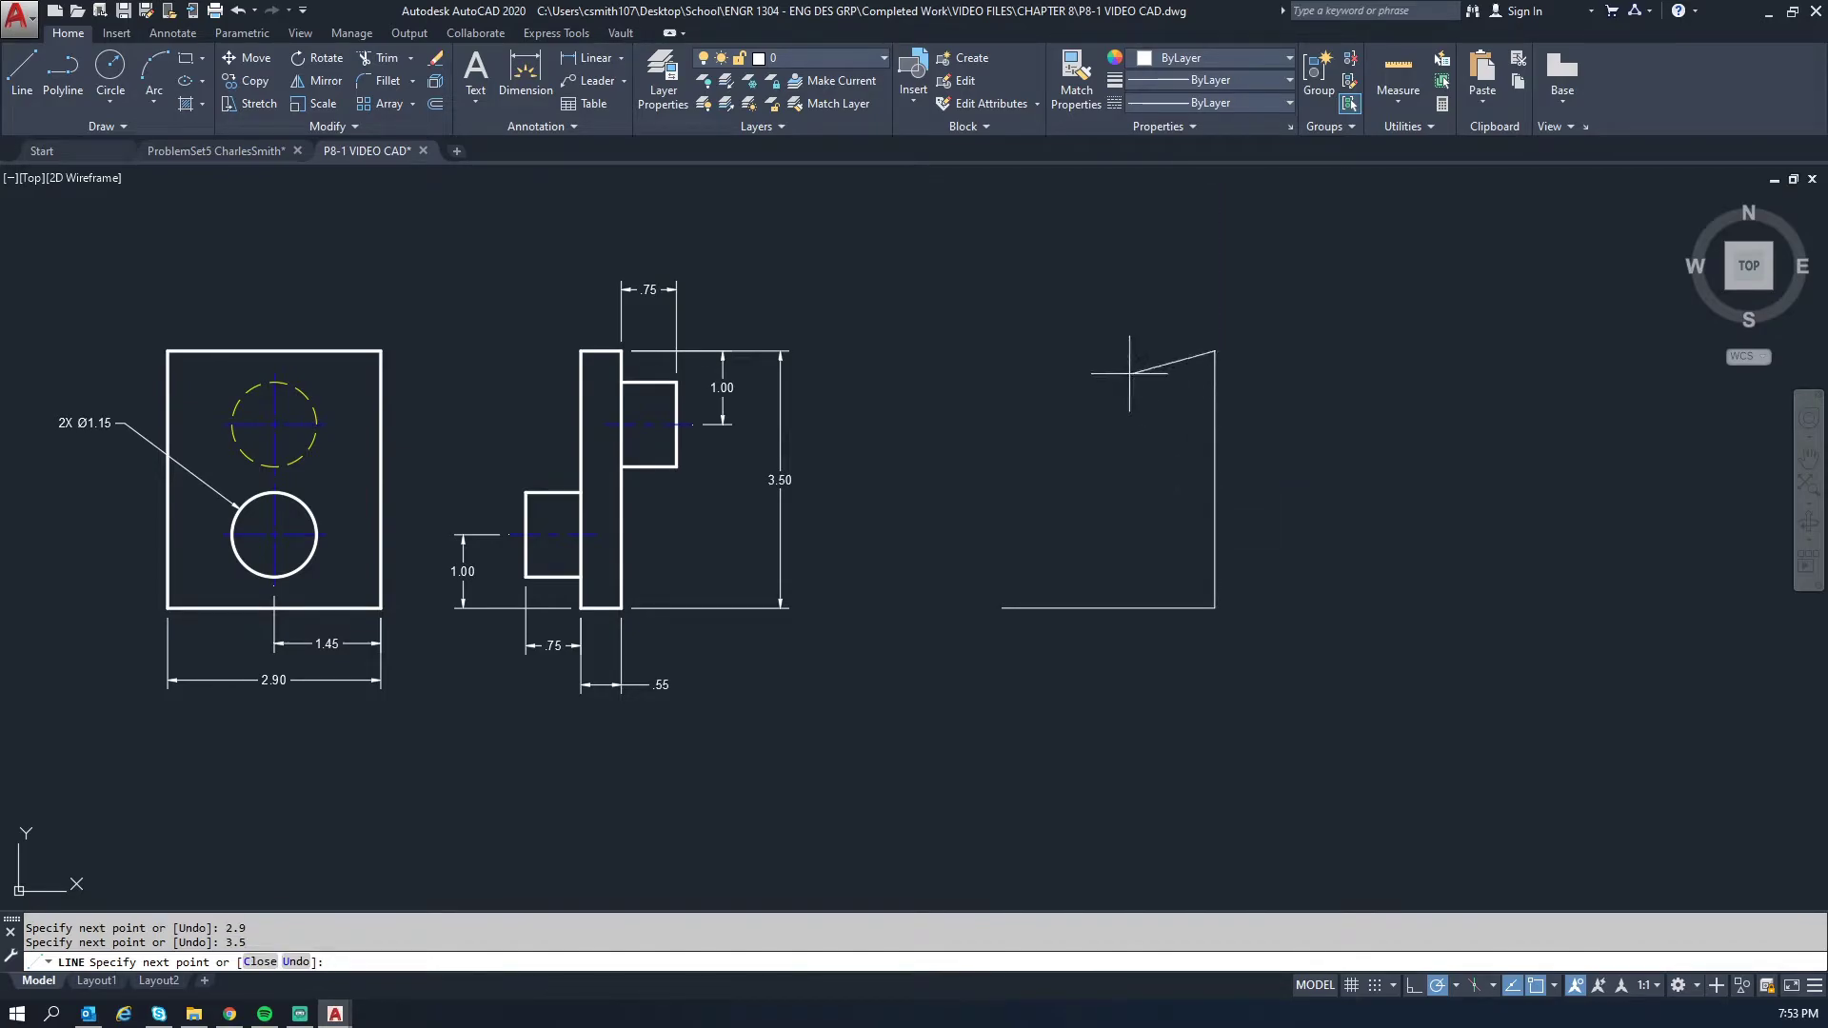
{"action": "type", "text": "2."}
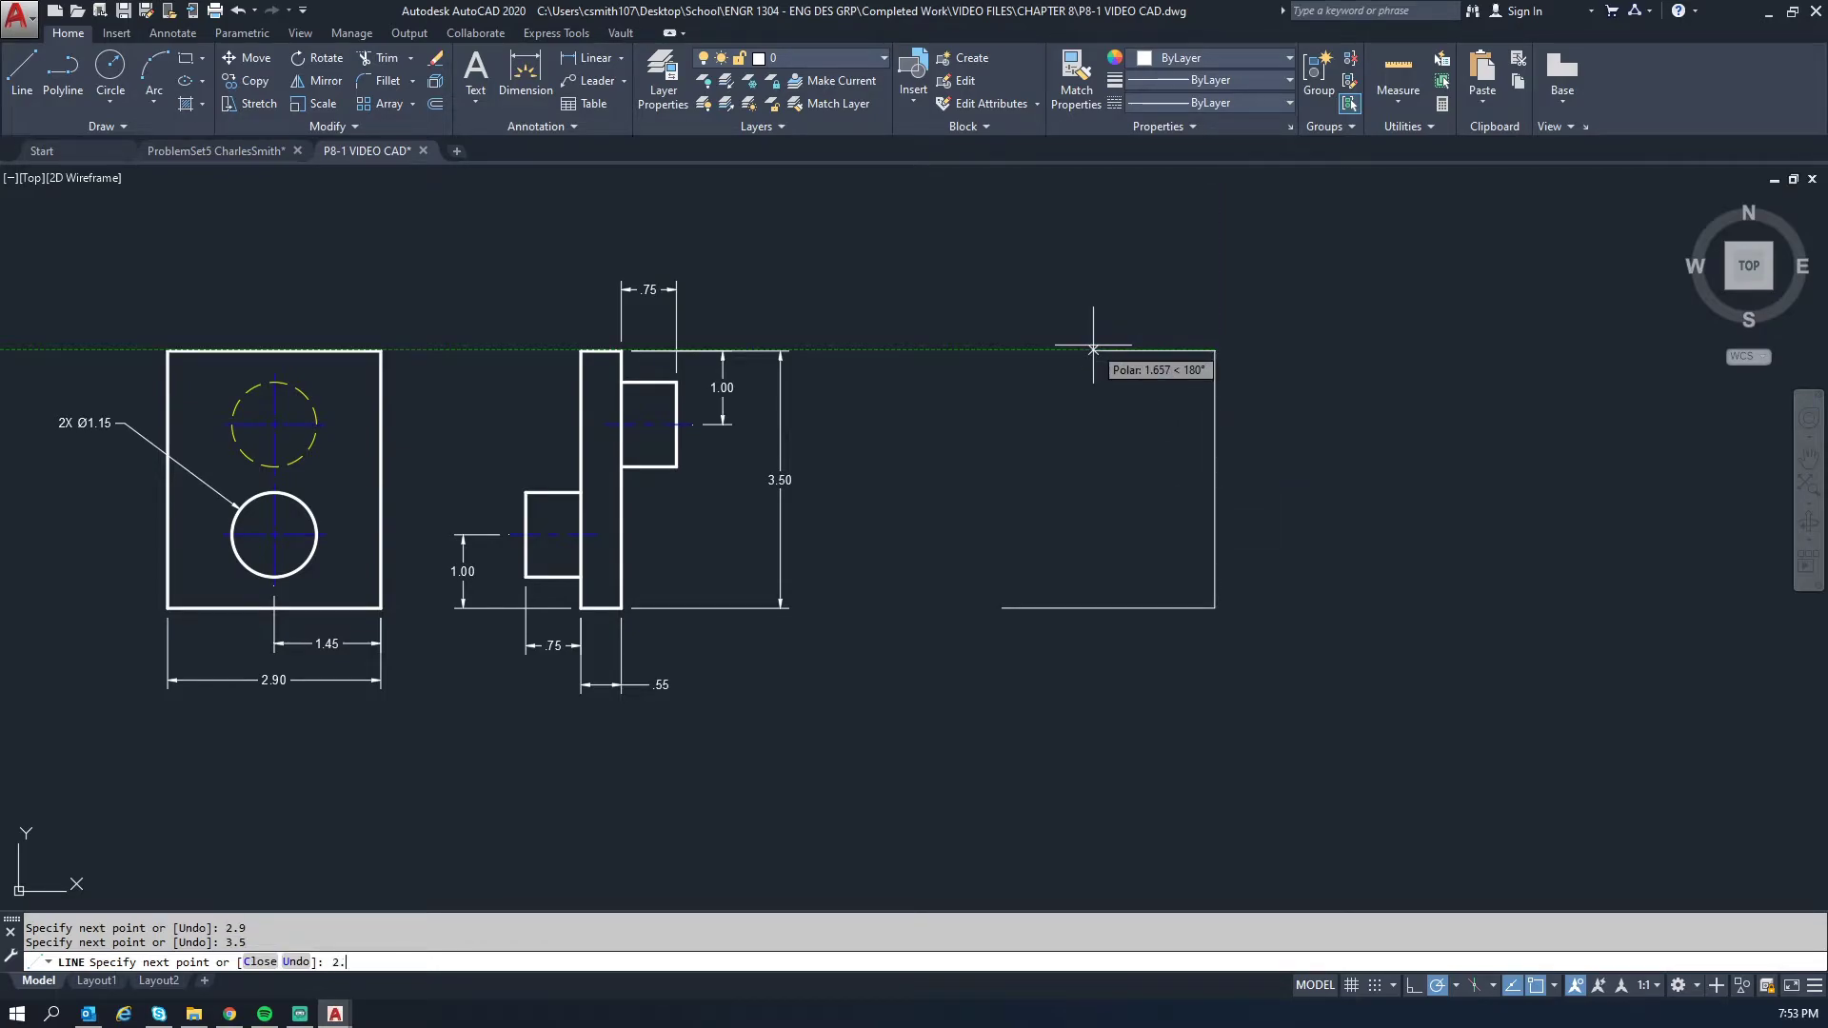
{"action": "type", "text": "9"}
{"action": "key", "text": "Return"}
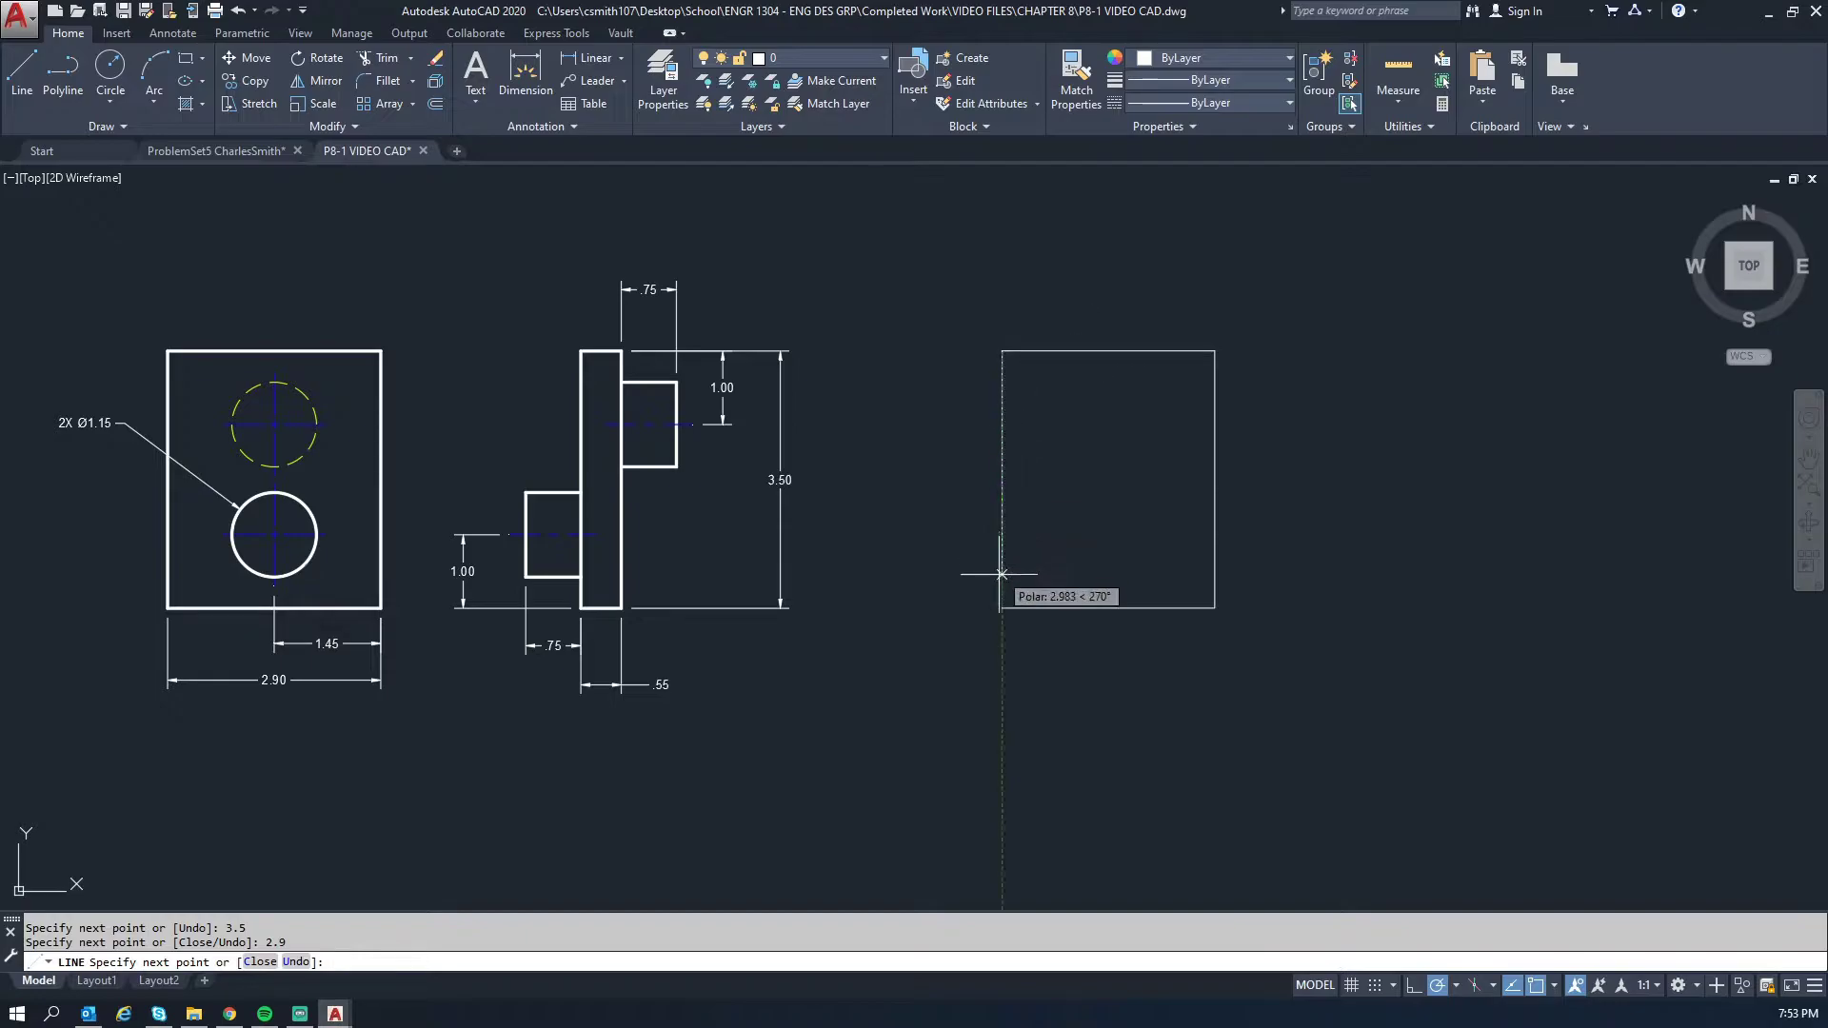
{"action": "left_click", "coordinate": [1001, 608]}
{"action": "key", "text": "Escape"}
{"action": "key", "text": "Escape"}
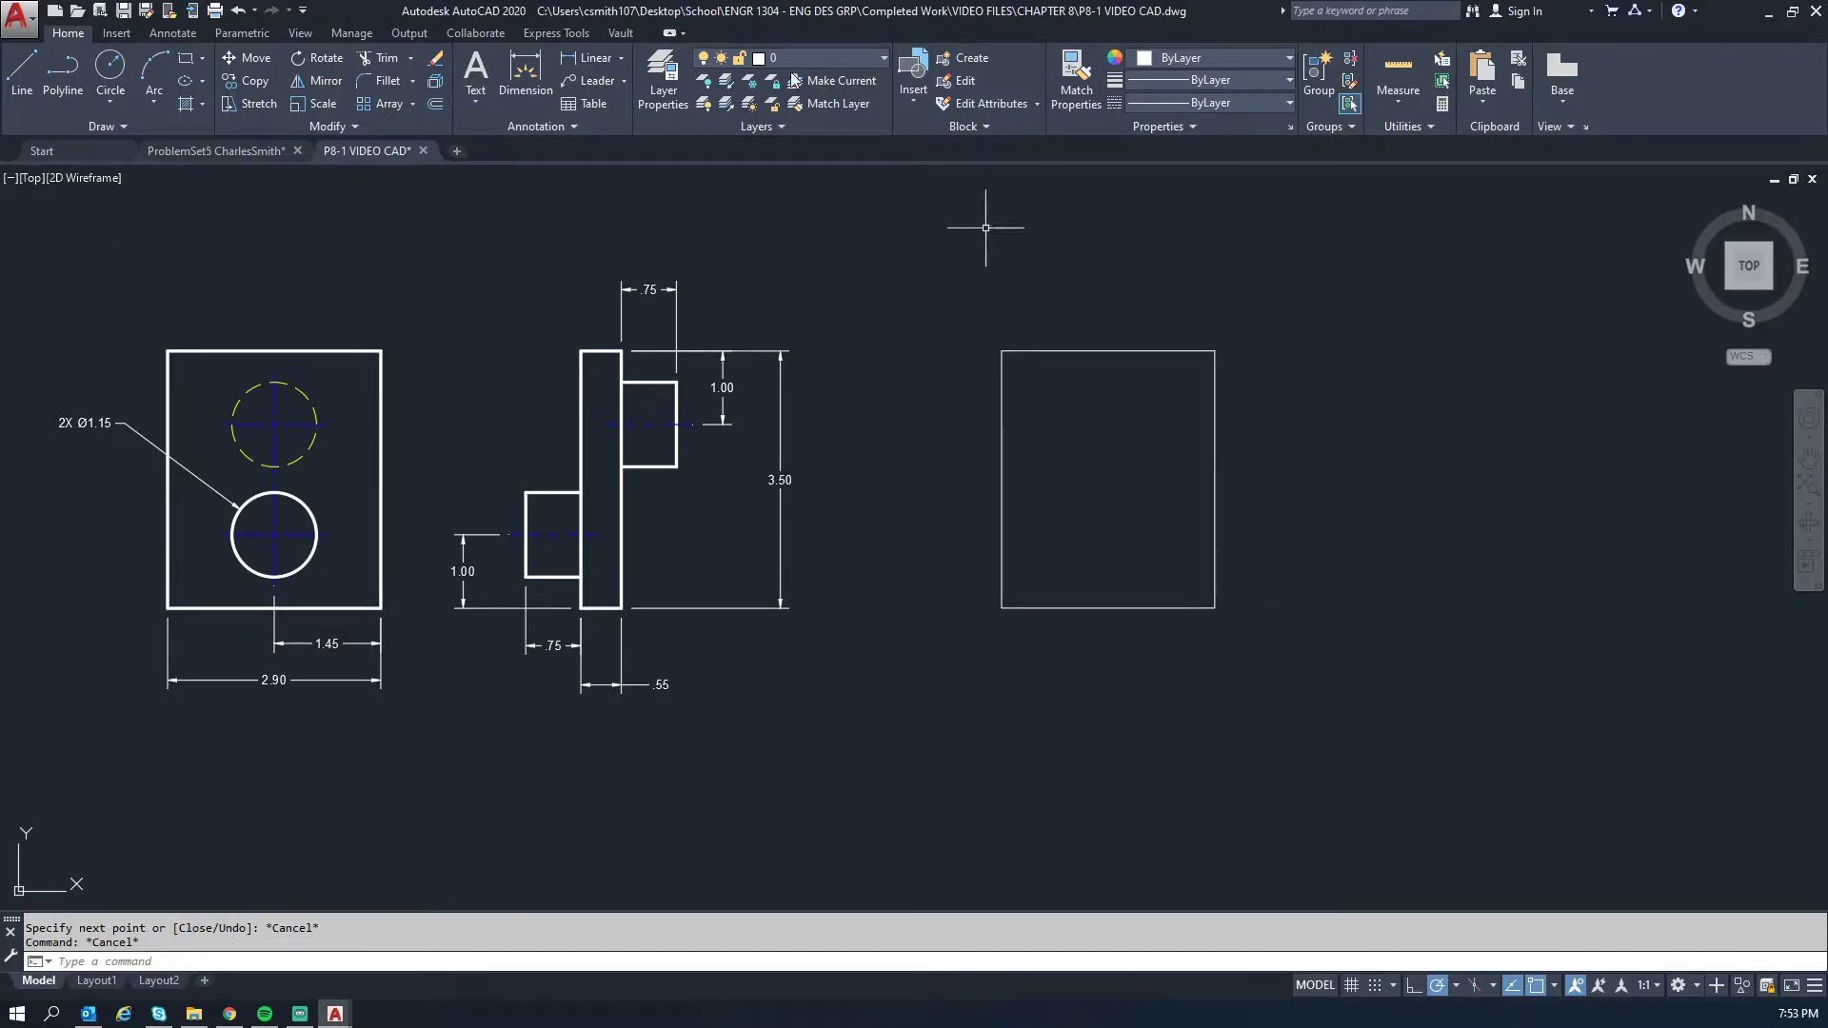
- Make OBJECTS the current layer and move the new rectangle onto OBJECTS
{"action": "left_click", "coordinate": [811, 60]}
{"action": "left_click", "coordinate": [794, 194]}
{"action": "left_click", "coordinate": [1373, 284]}
{"action": "left_click", "coordinate": [821, 700]}
{"action": "left_click", "coordinate": [811, 58]}
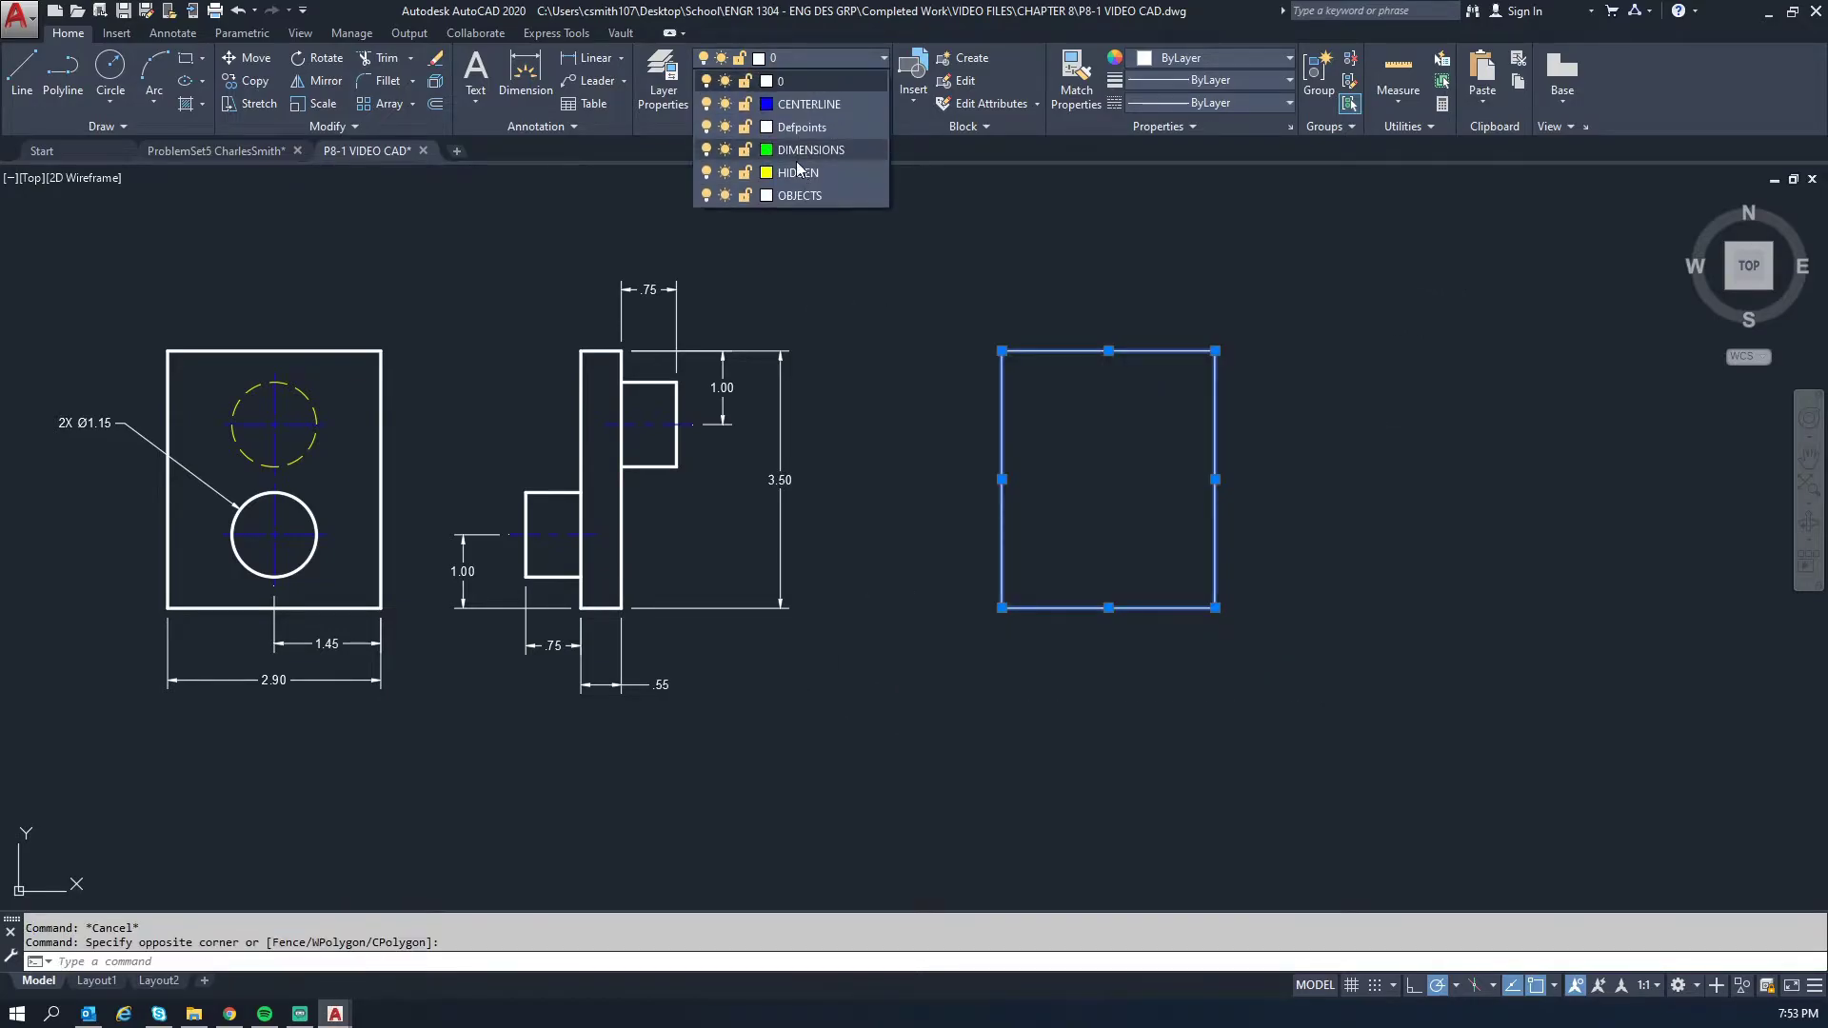
{"action": "left_click", "coordinate": [785, 196]}
{"action": "middle_click_drag", "start_coordinate": [1024, 336], "coordinate": [1047, 311]}
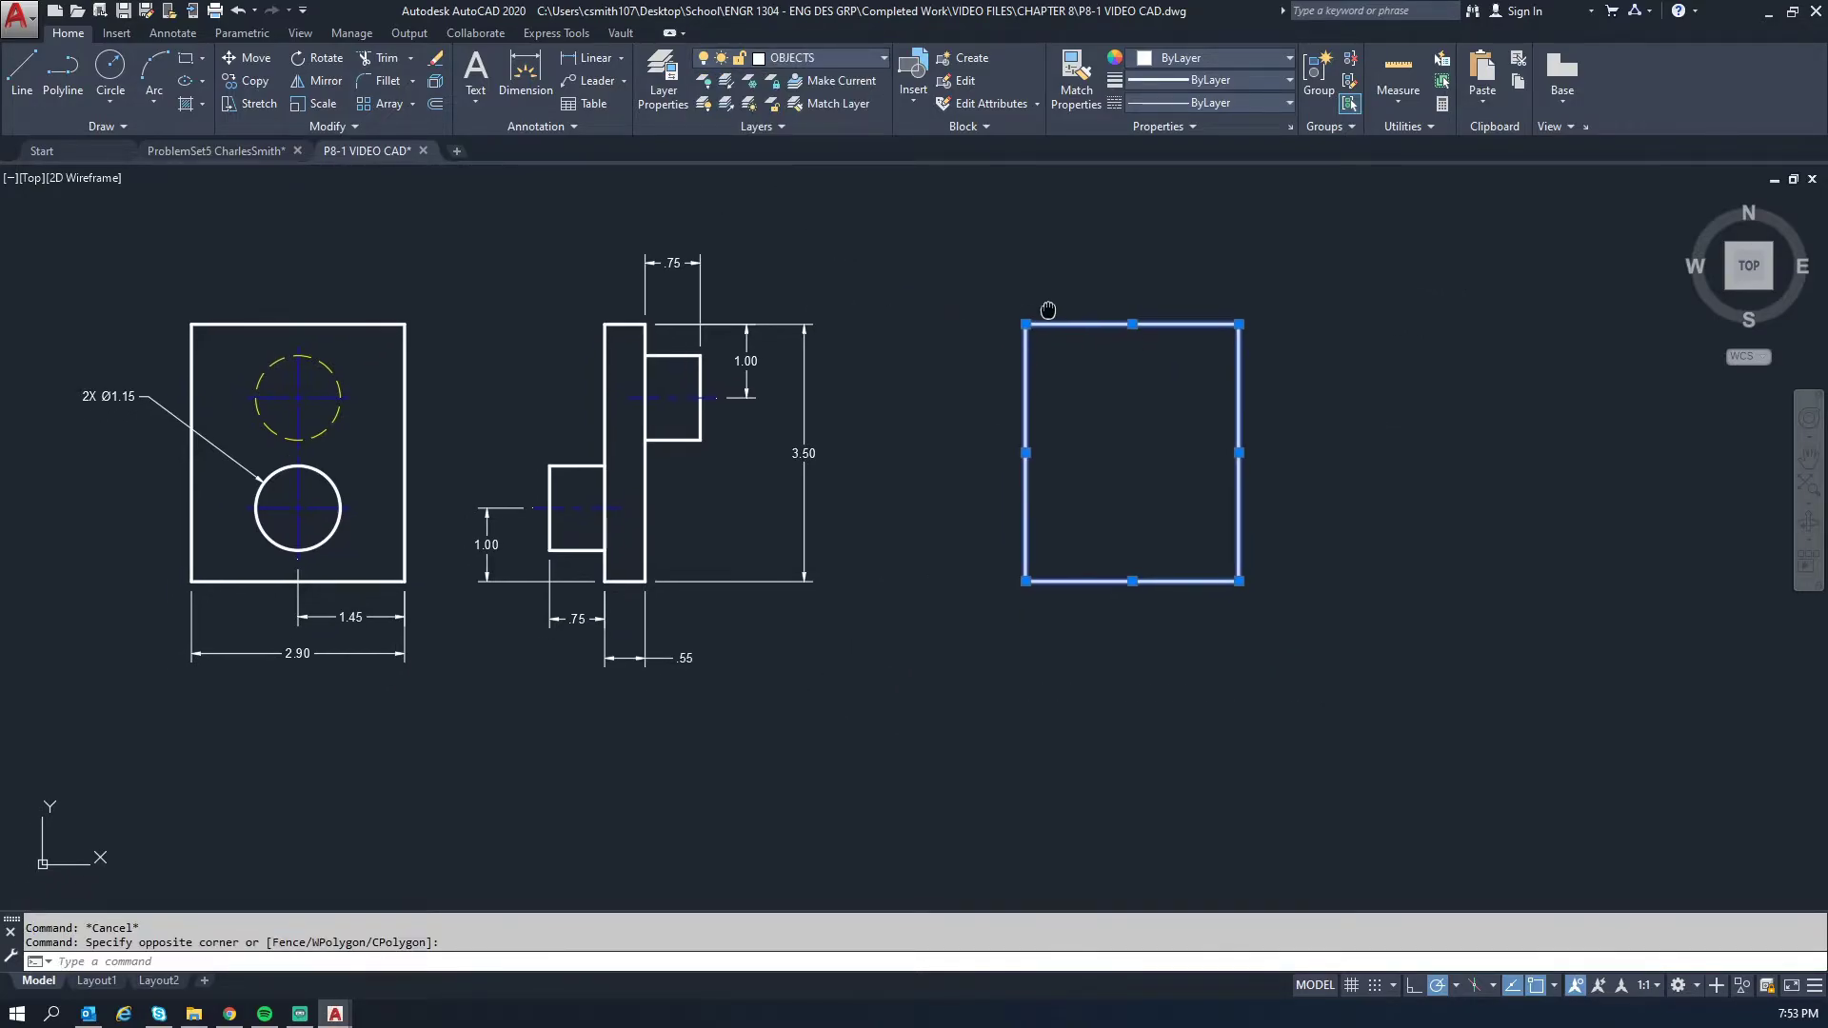
{"action": "key", "text": "Escape"}
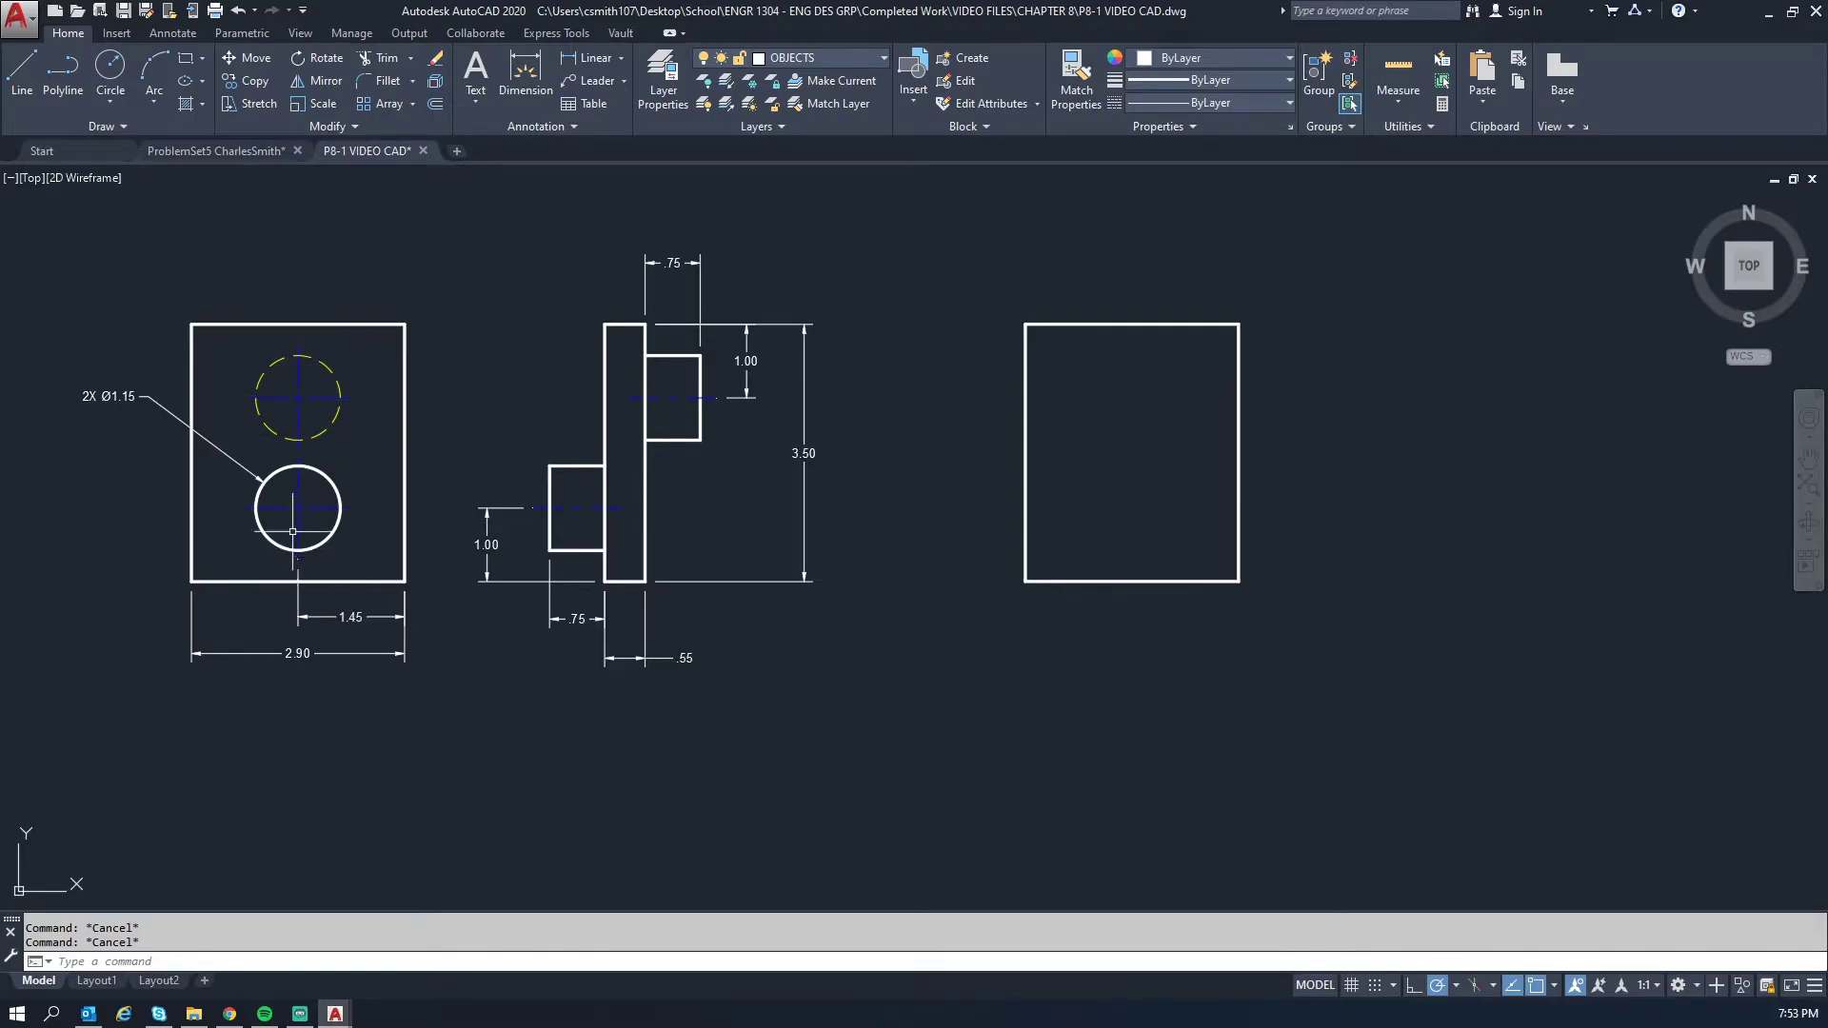
- Draw a 1.00 vertical line down from the top edge's midpoint
{"action": "type", "text": "l"}
{"action": "key", "text": "Return"}
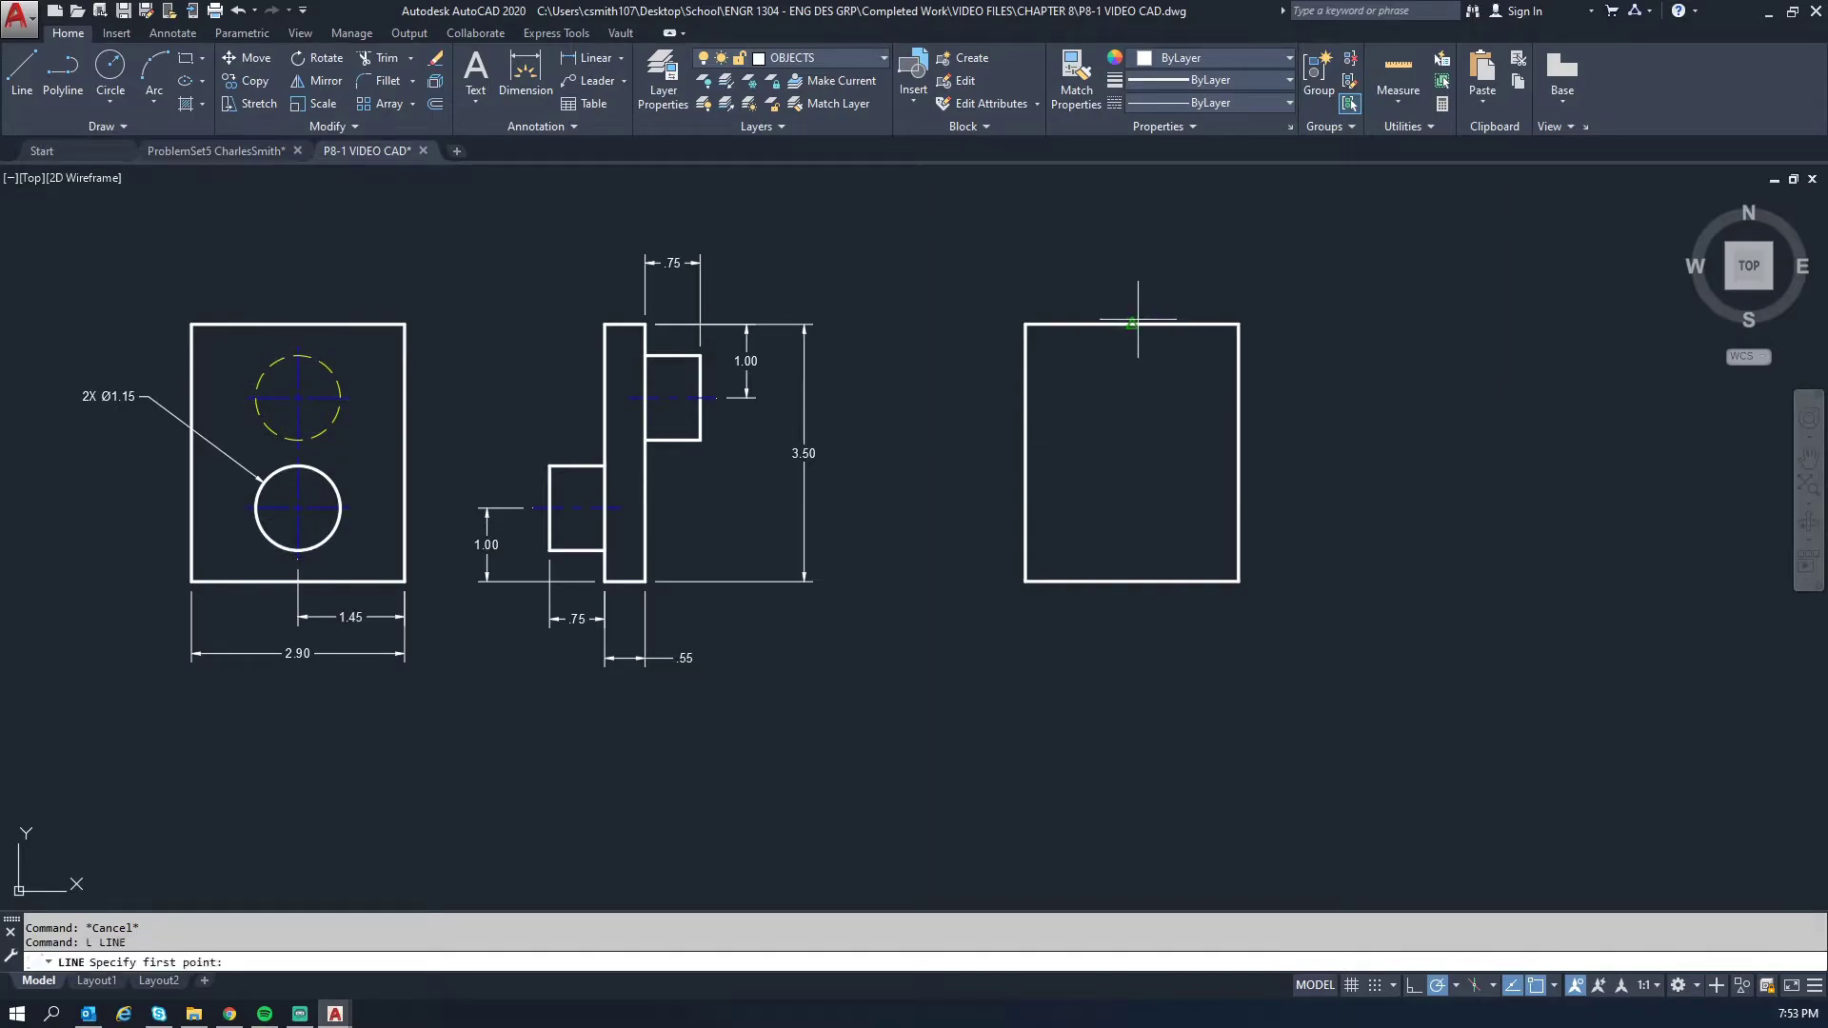
{"action": "left_click", "coordinate": [1132, 323]}
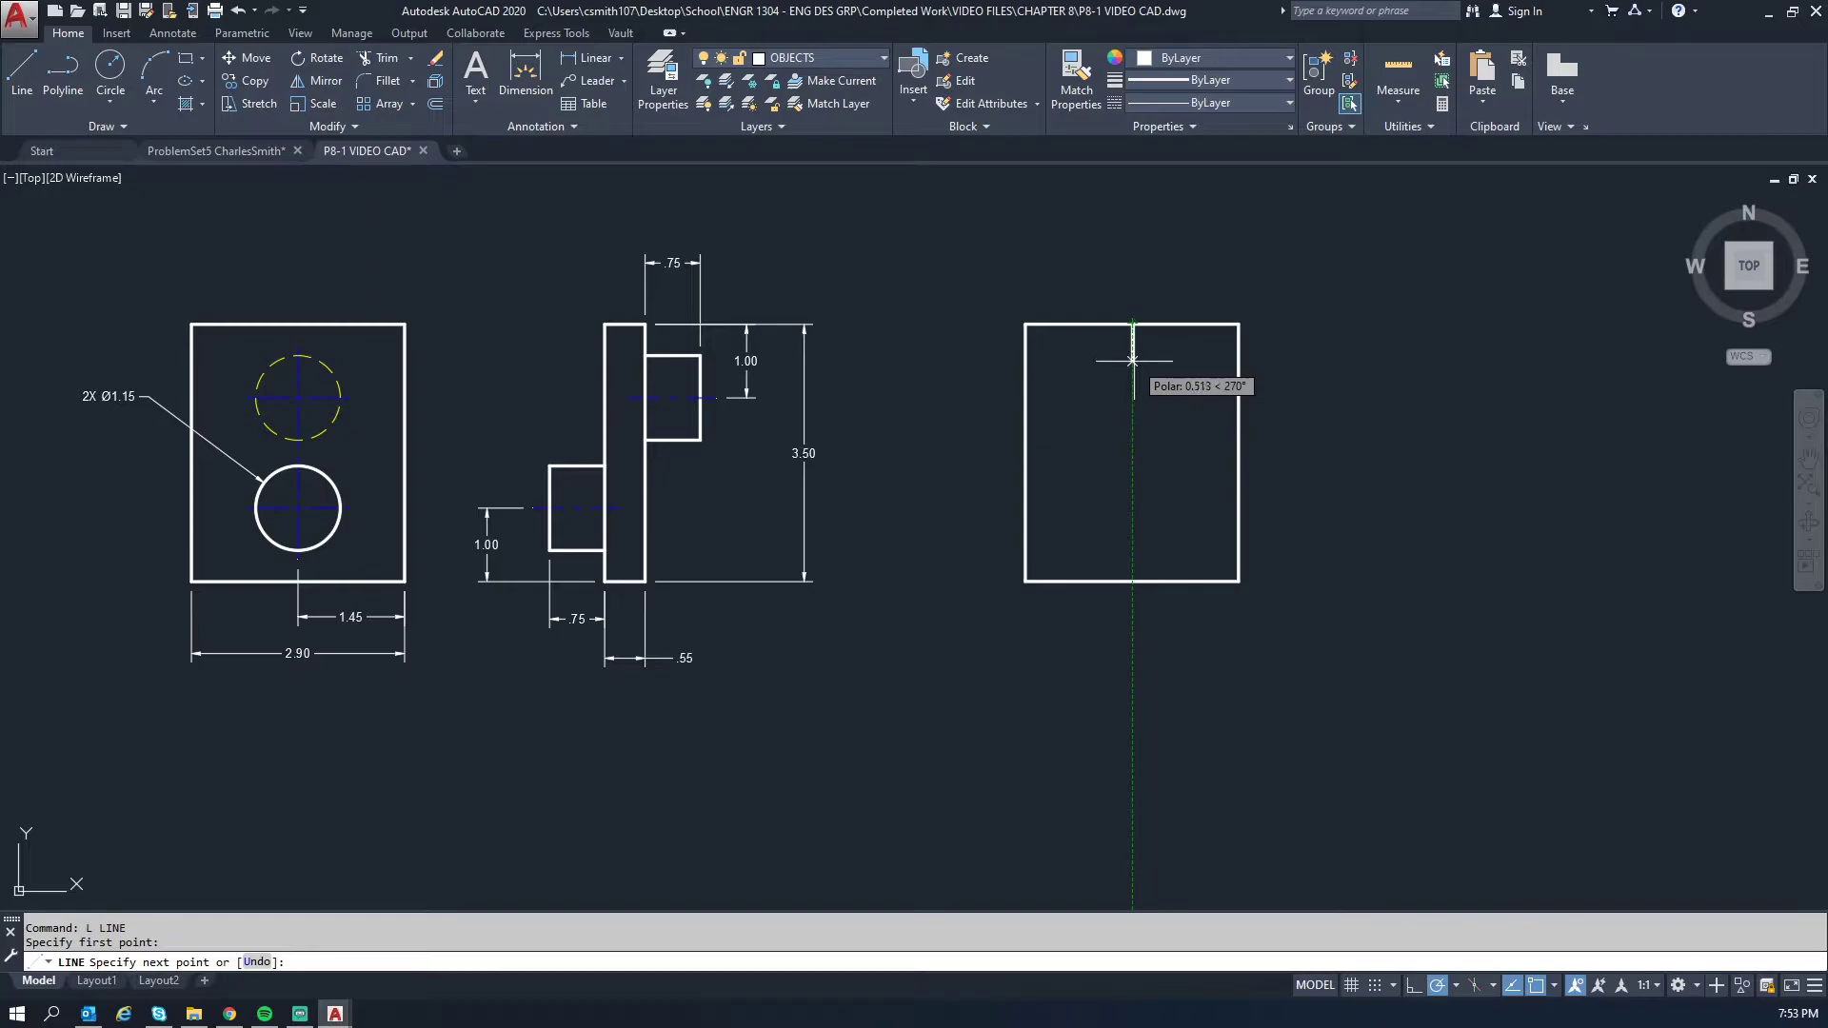
{"action": "type", "text": "1"}
{"action": "key", "text": "Return"}
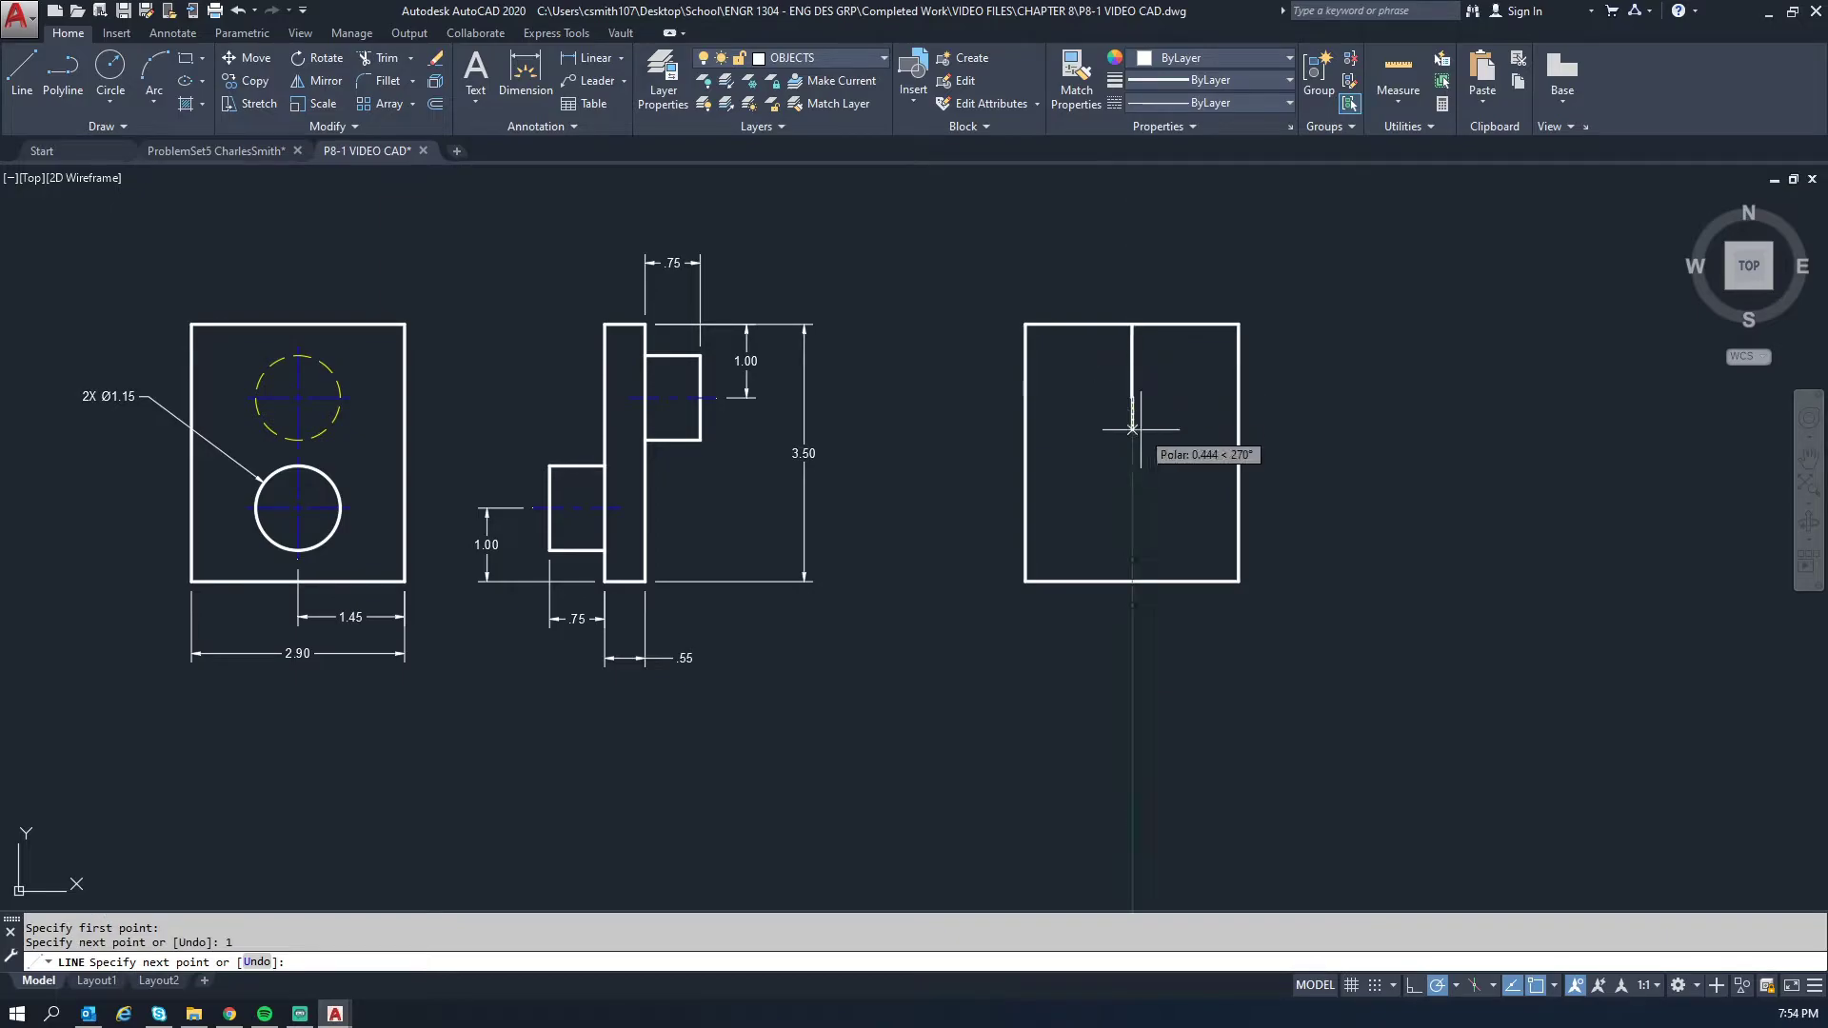
{"action": "key", "text": "Escape"}
{"action": "key", "text": "Escape"}
- Draw a 1.00 vertical line up from the bottom edge's midpoint, then check both short lines
{"action": "key", "text": "Return"}
{"action": "left_click", "coordinate": [1132, 581]}
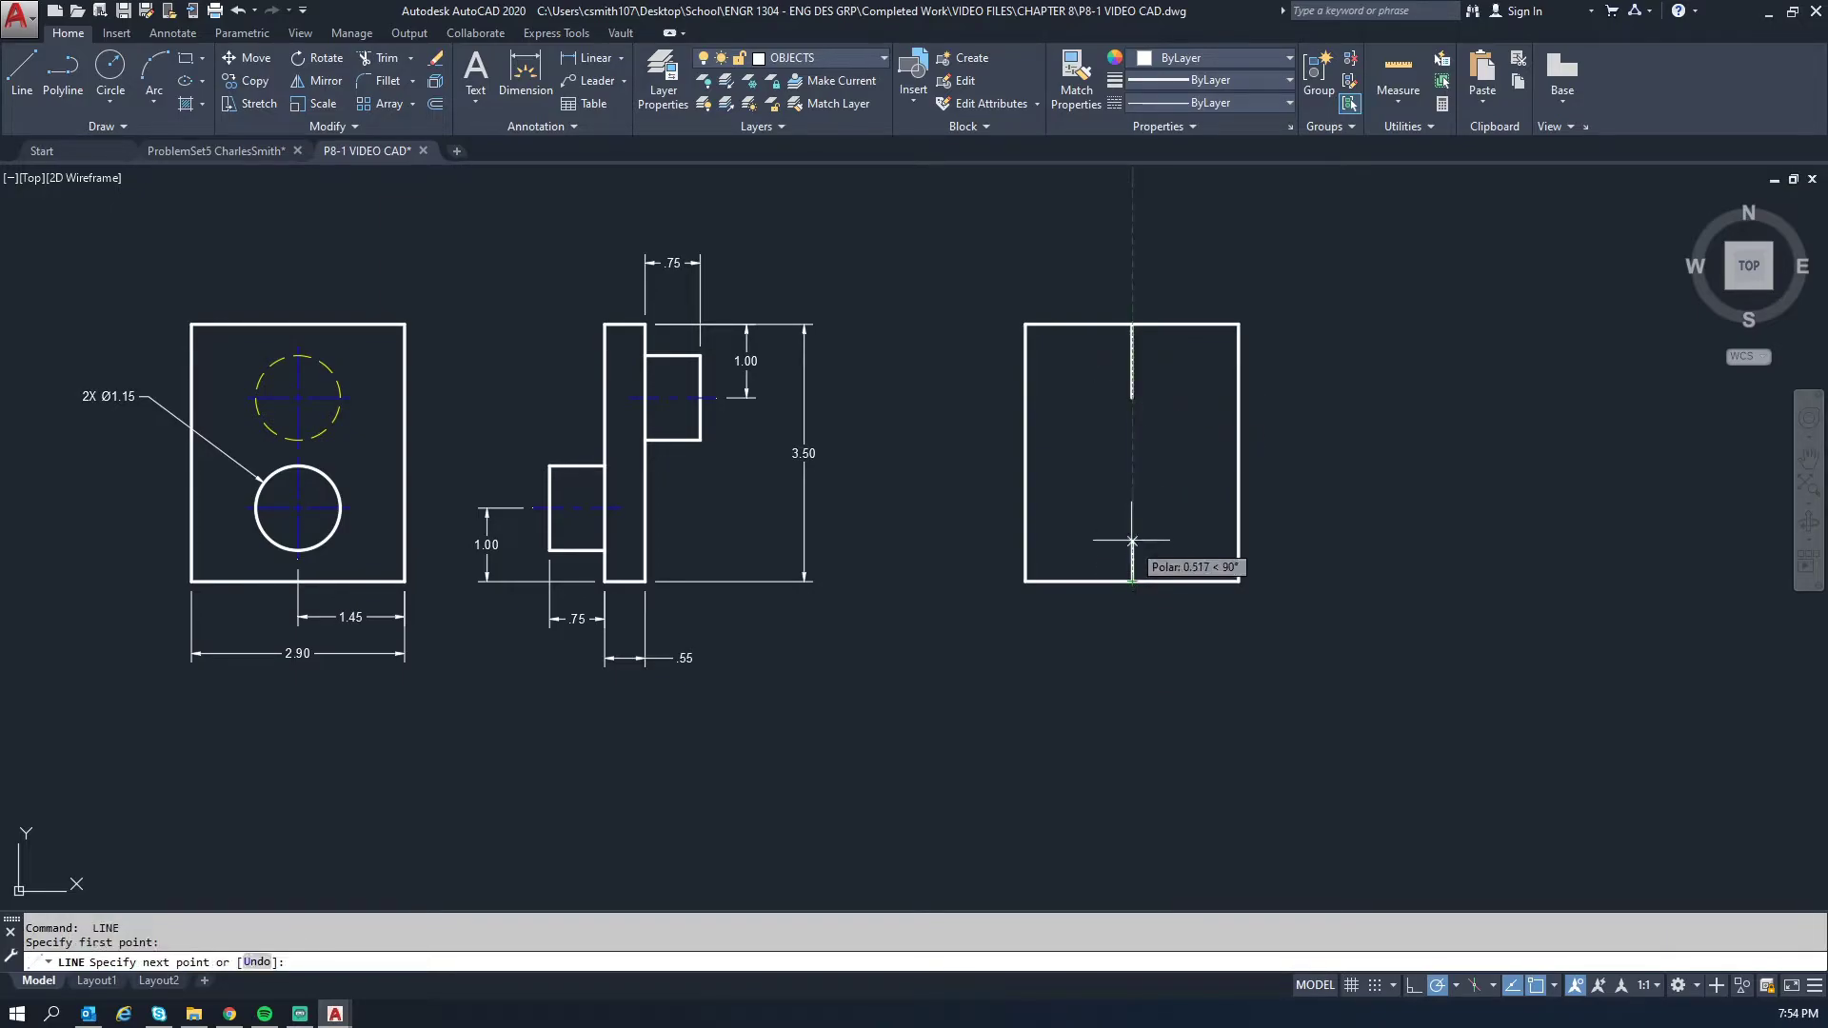
{"action": "type", "text": "1"}
{"action": "key", "text": "Return"}
{"action": "key", "text": "Escape"}
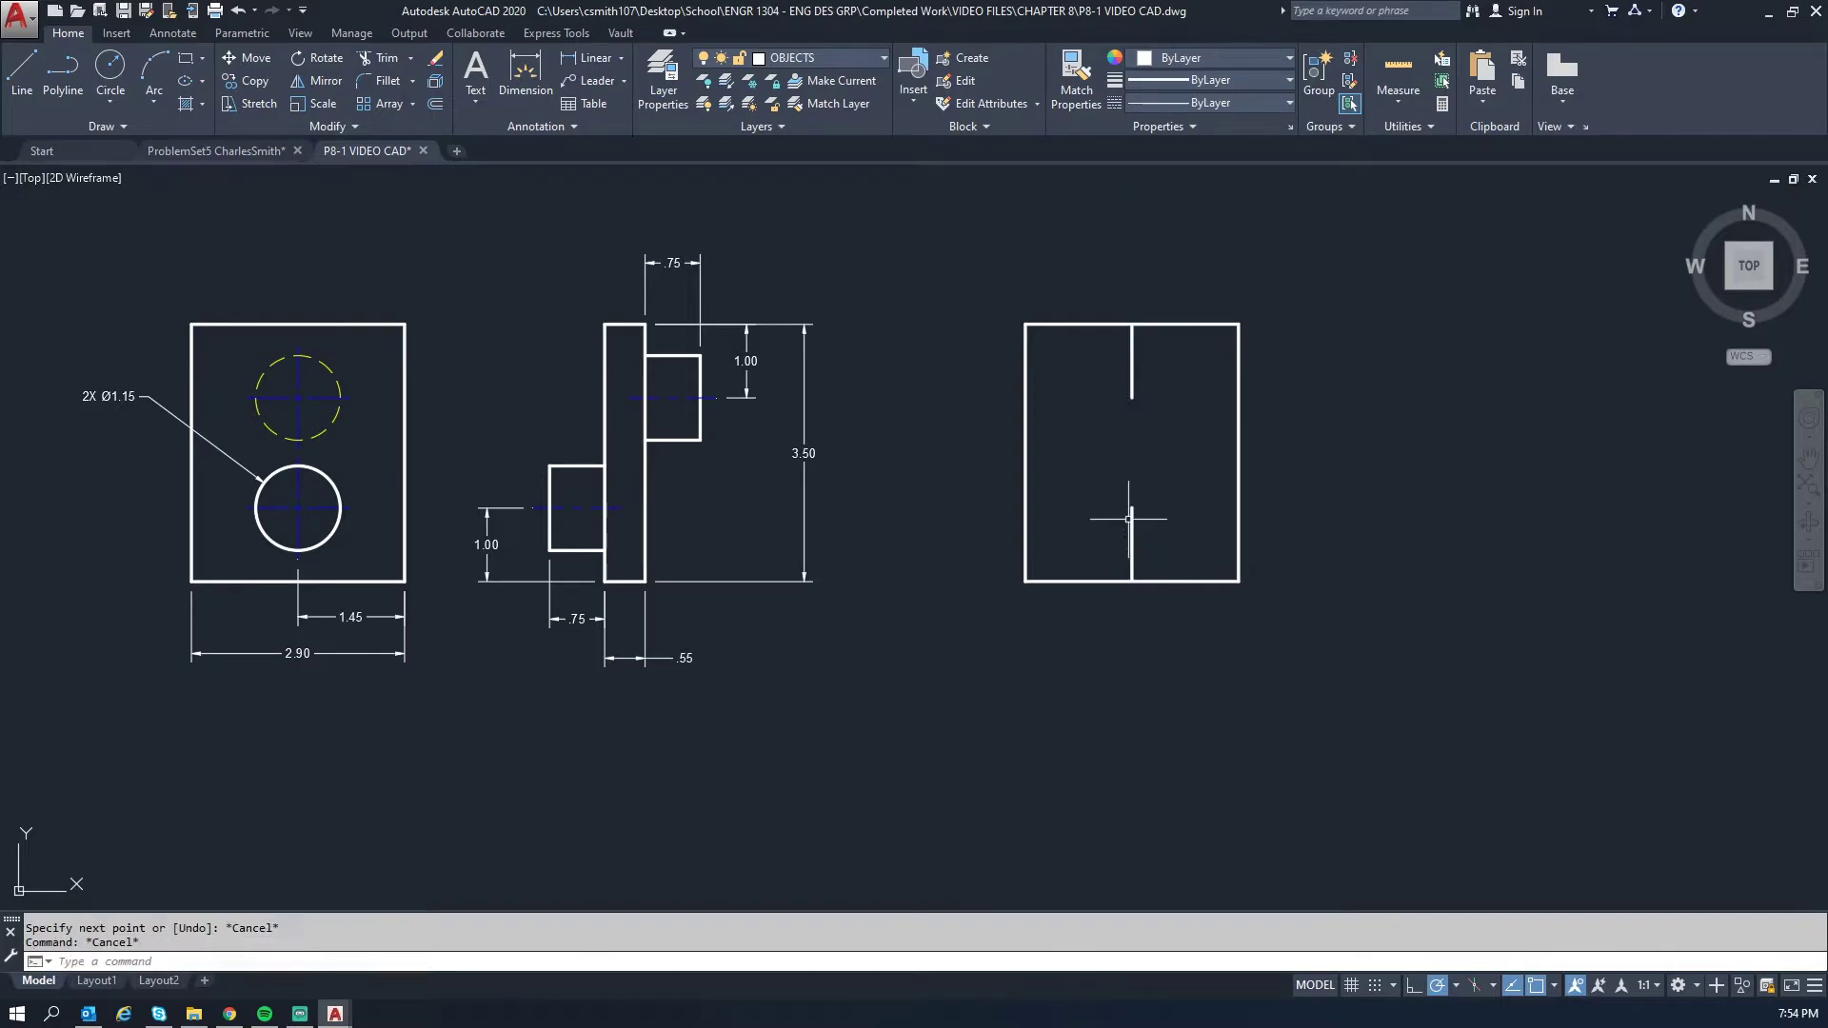
{"action": "left_click", "coordinate": [1133, 507]}
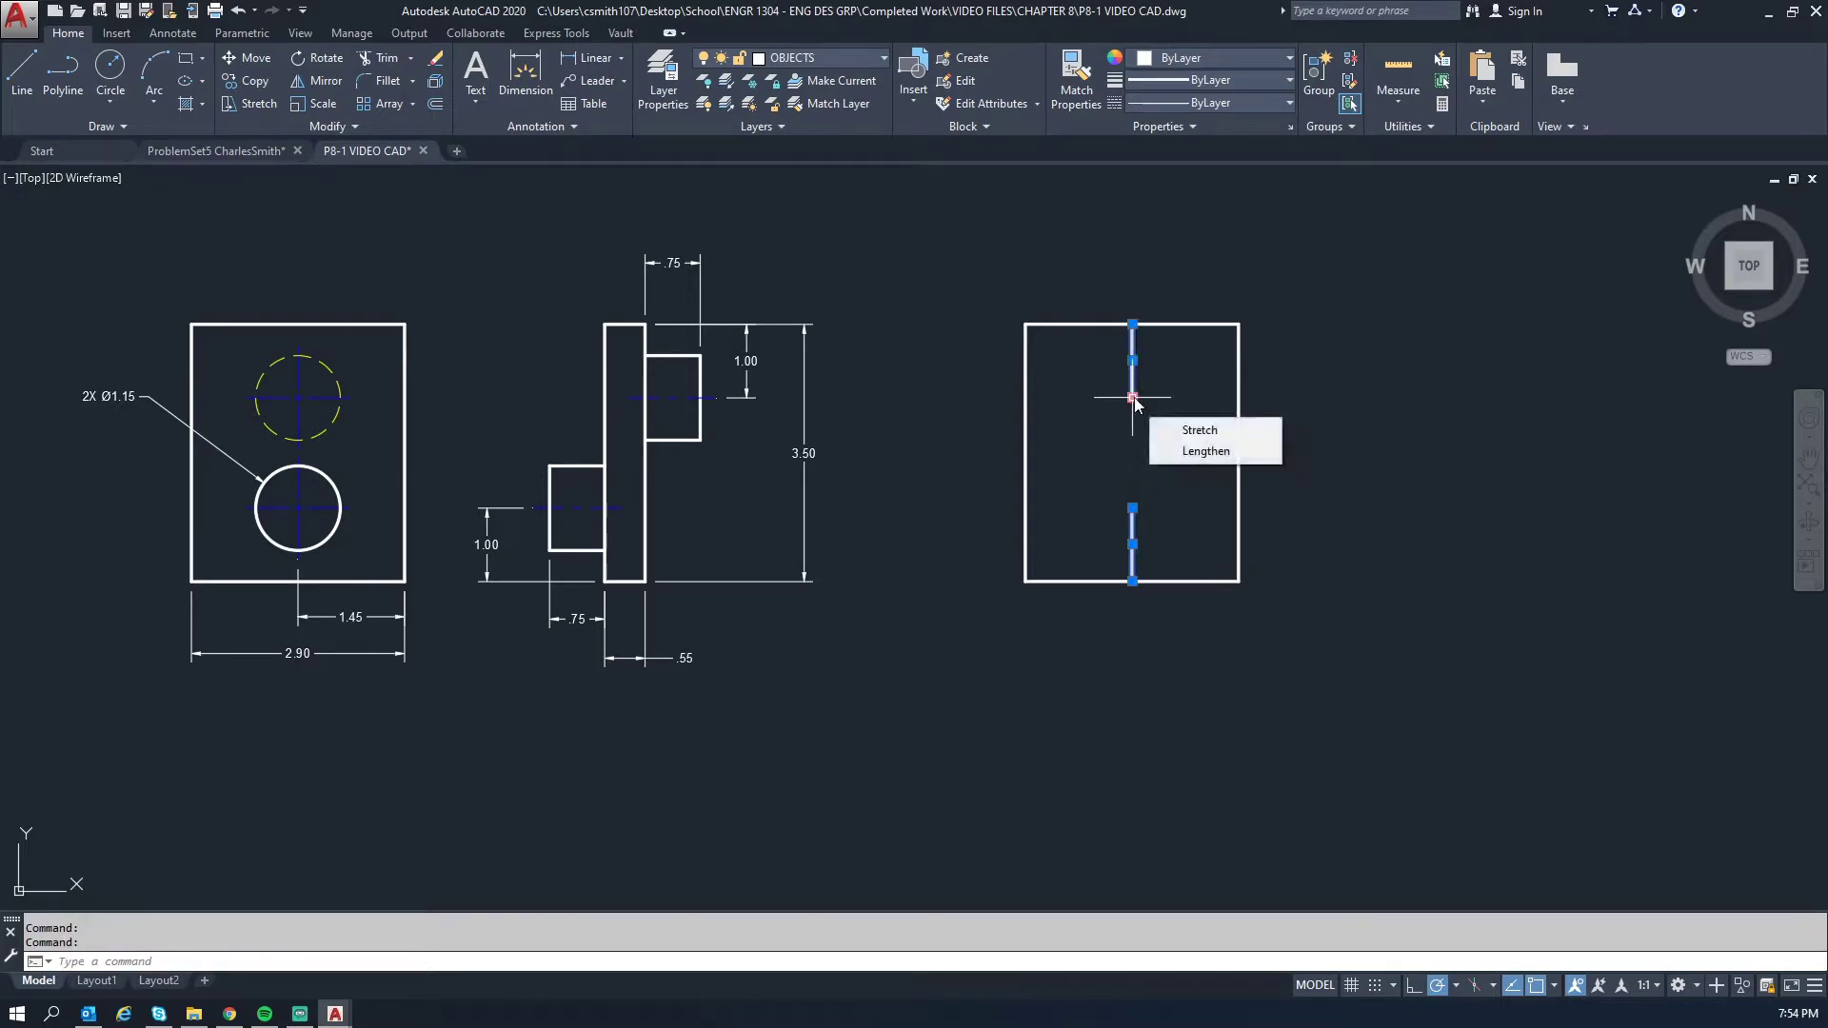
{"action": "left_click", "coordinate": [1132, 393]}
{"action": "mouse_move", "coordinate": [1133, 397]}
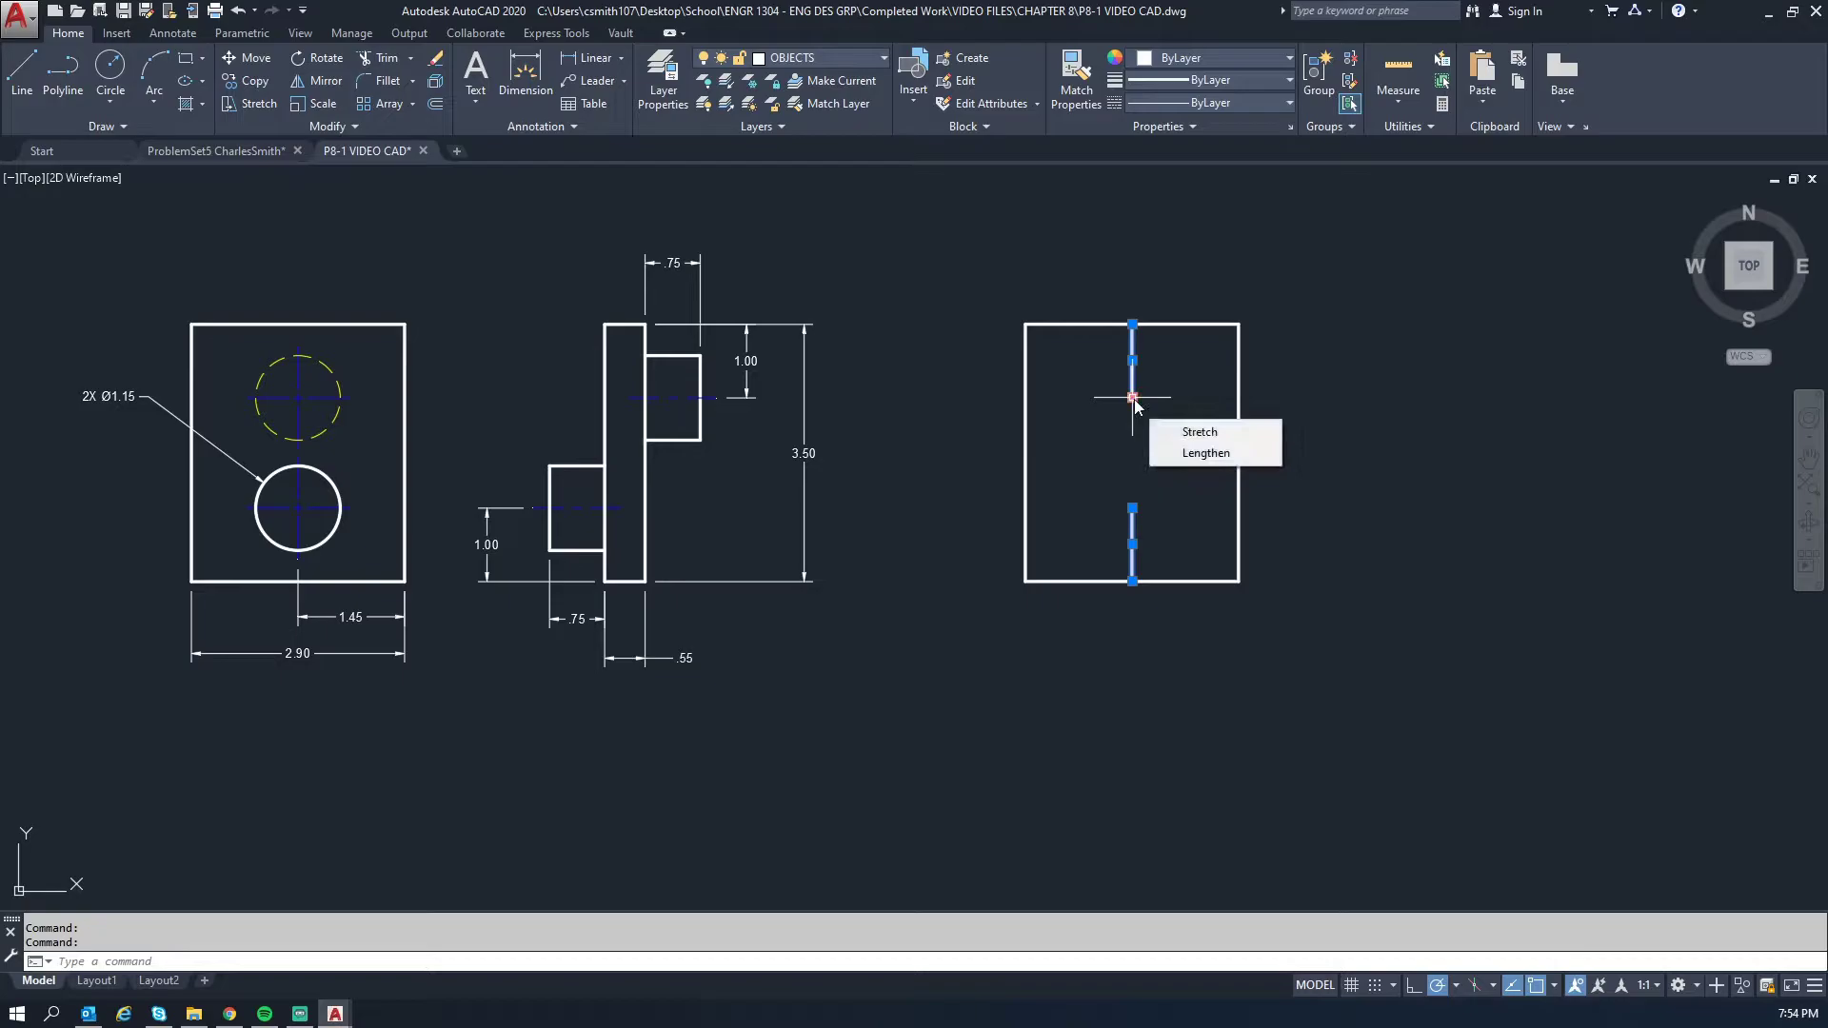
{"action": "key", "text": "Escape"}
{"action": "key", "text": "Escape"}
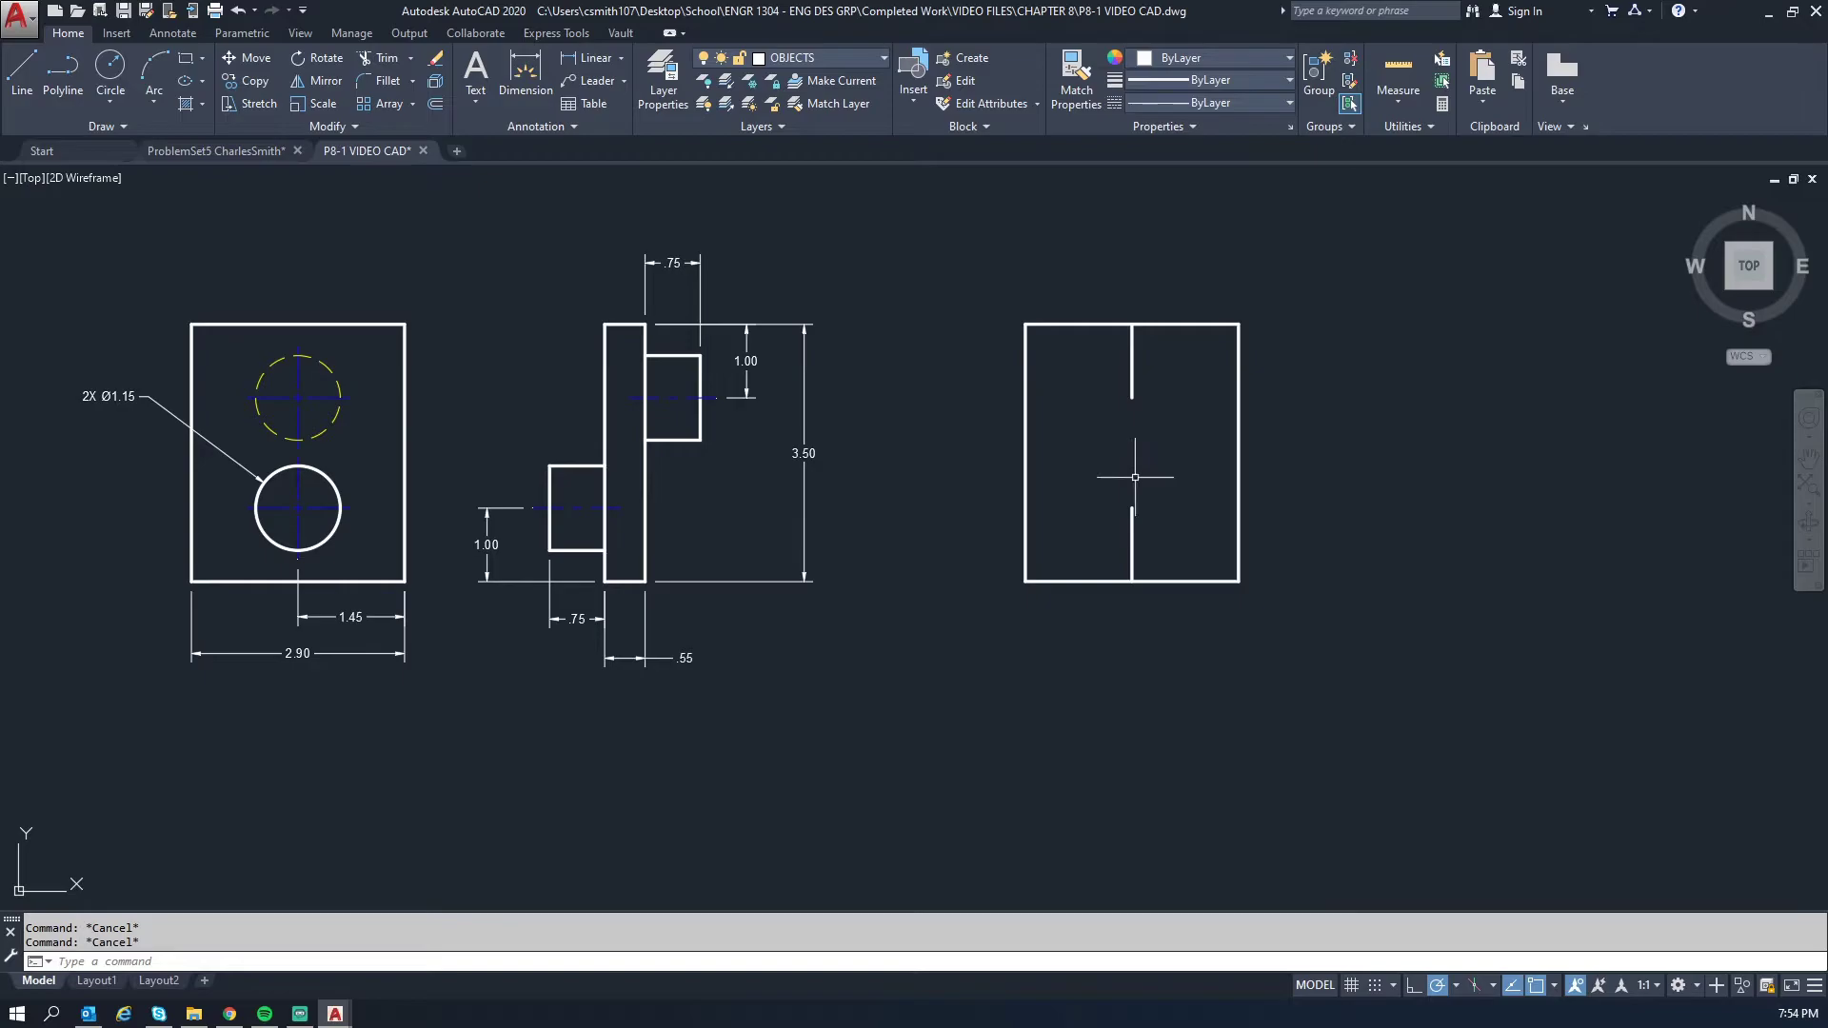
- Draw a 1.15-diameter circle at the lower line's top end and erase the line inside it
{"action": "type", "text": "c"}
{"action": "key", "text": "Return"}
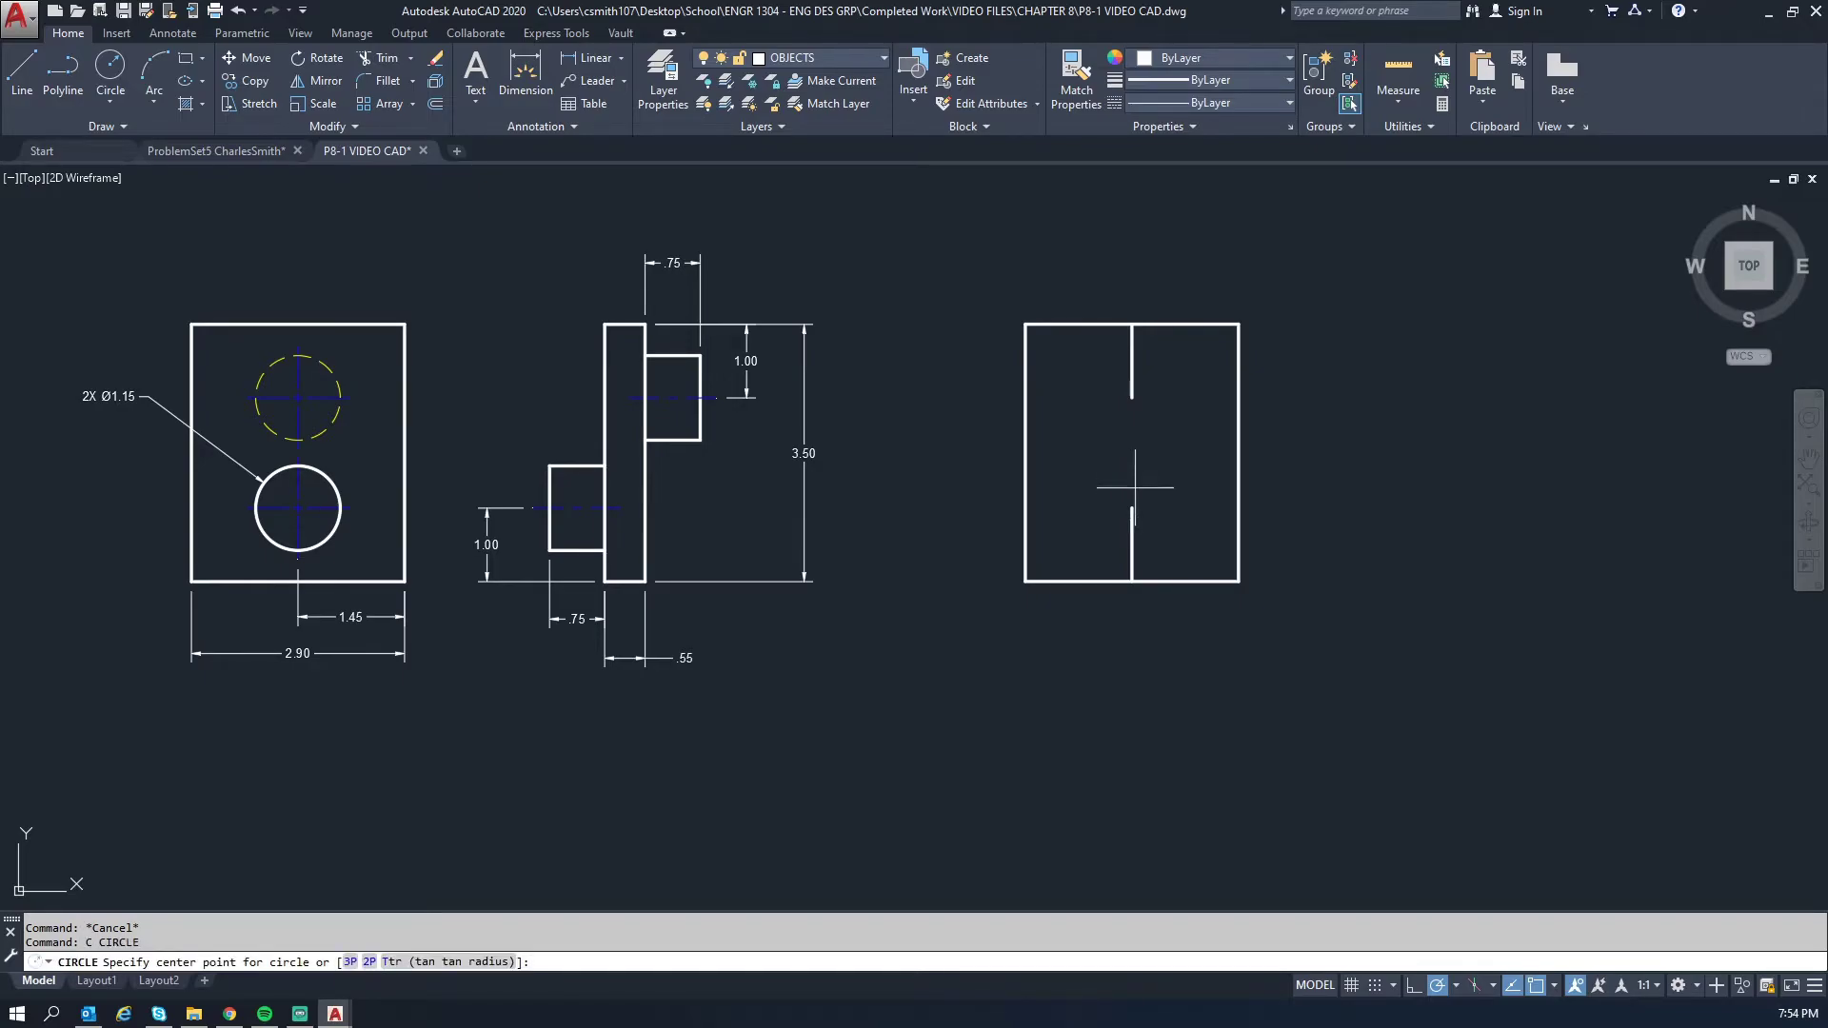
{"action": "left_click", "coordinate": [1132, 508]}
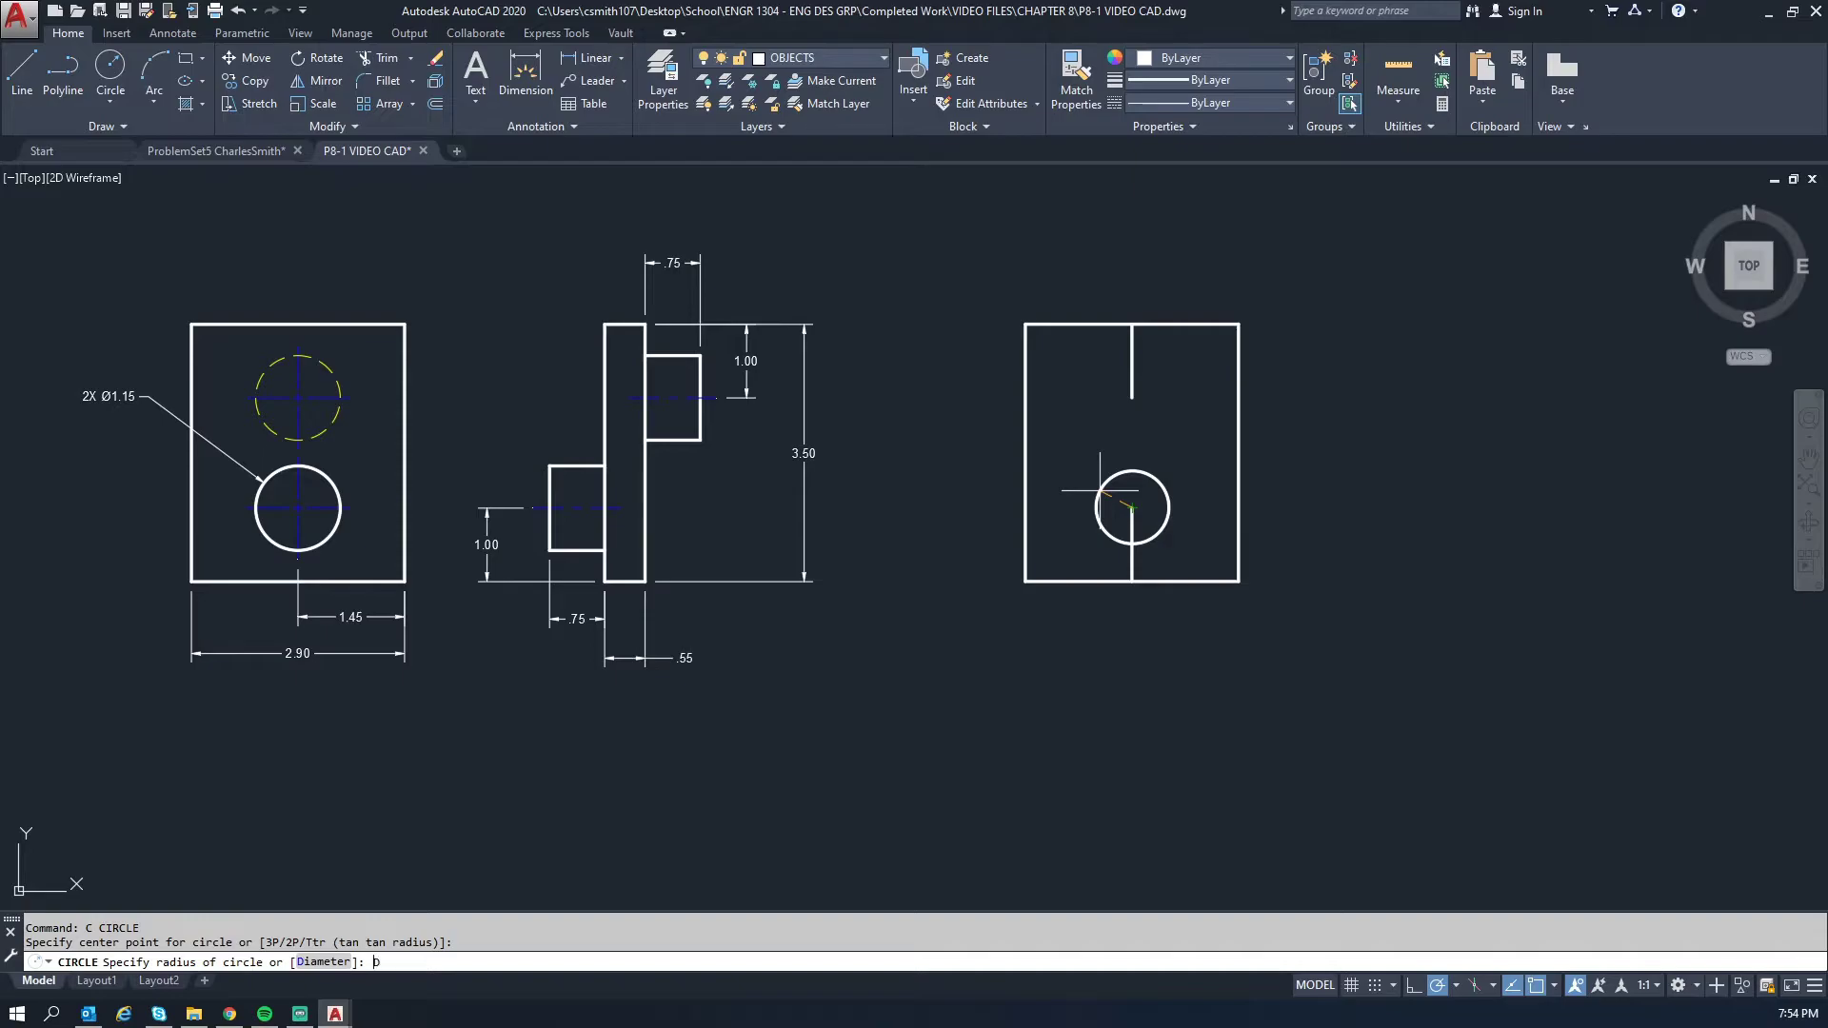
{"action": "key", "text": "Return"}
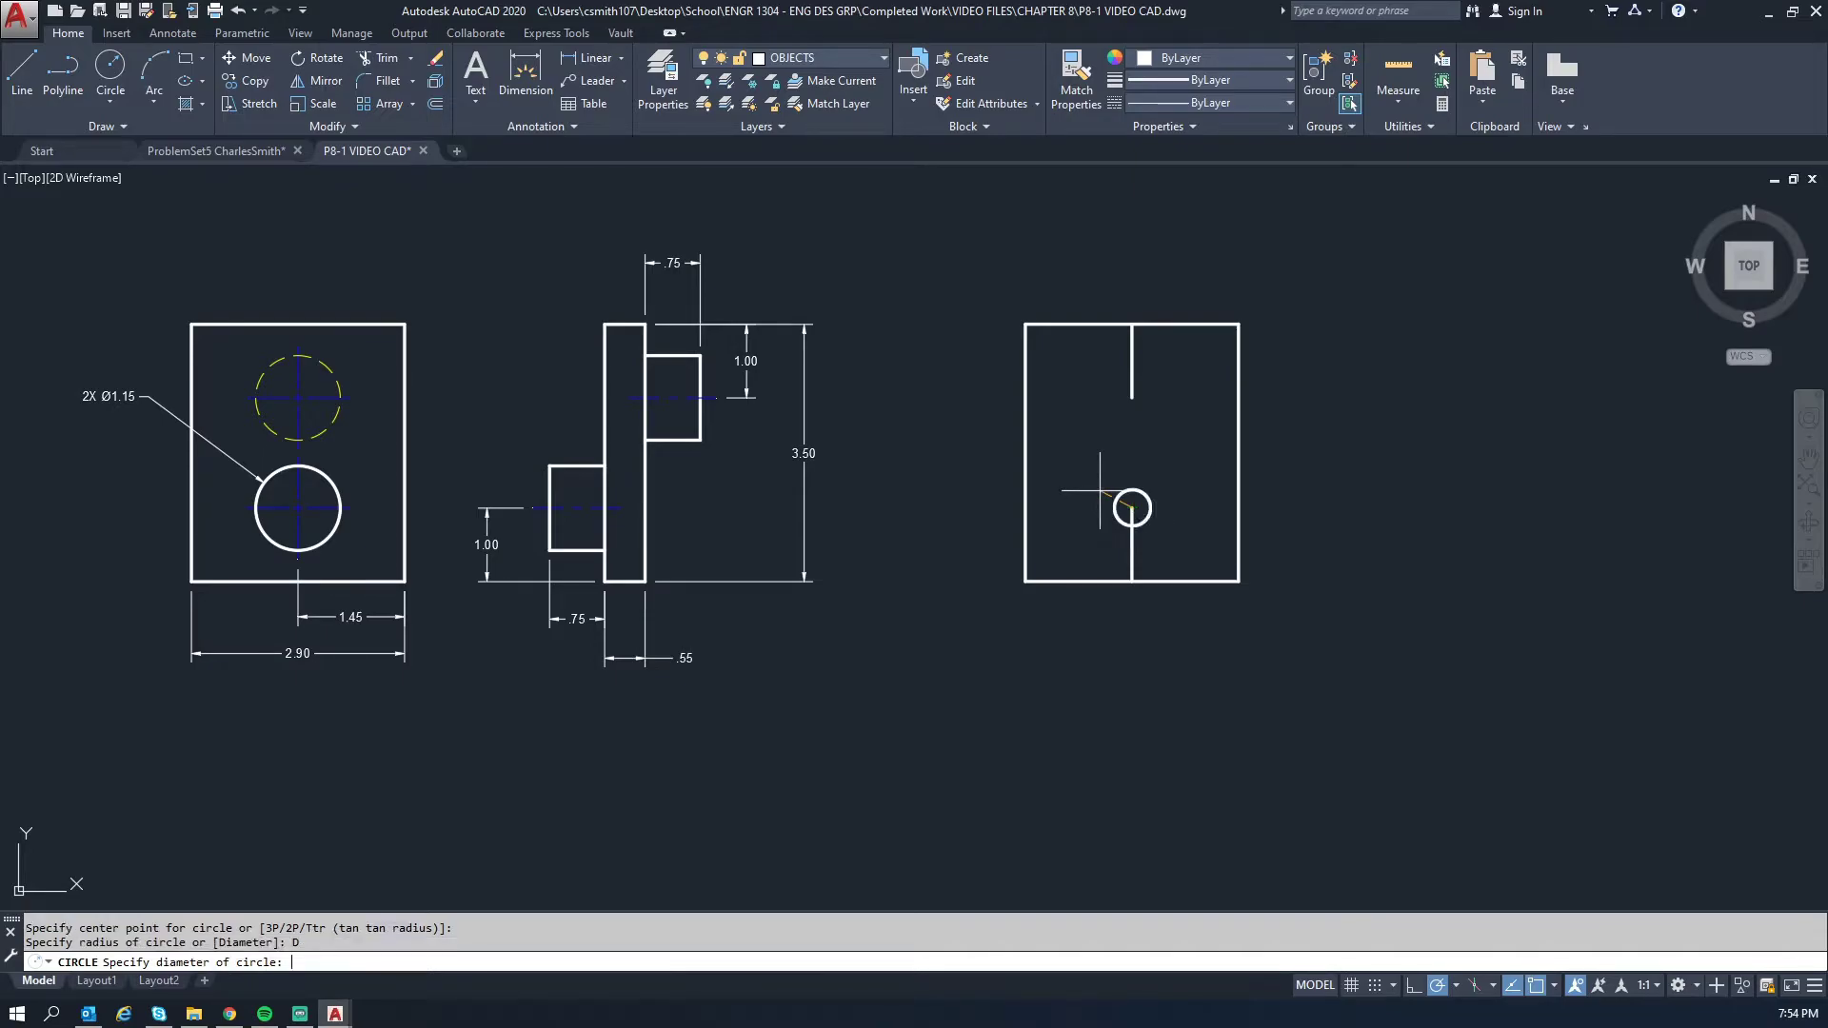
{"action": "type", "text": "1.15"}
{"action": "key", "text": "Return"}
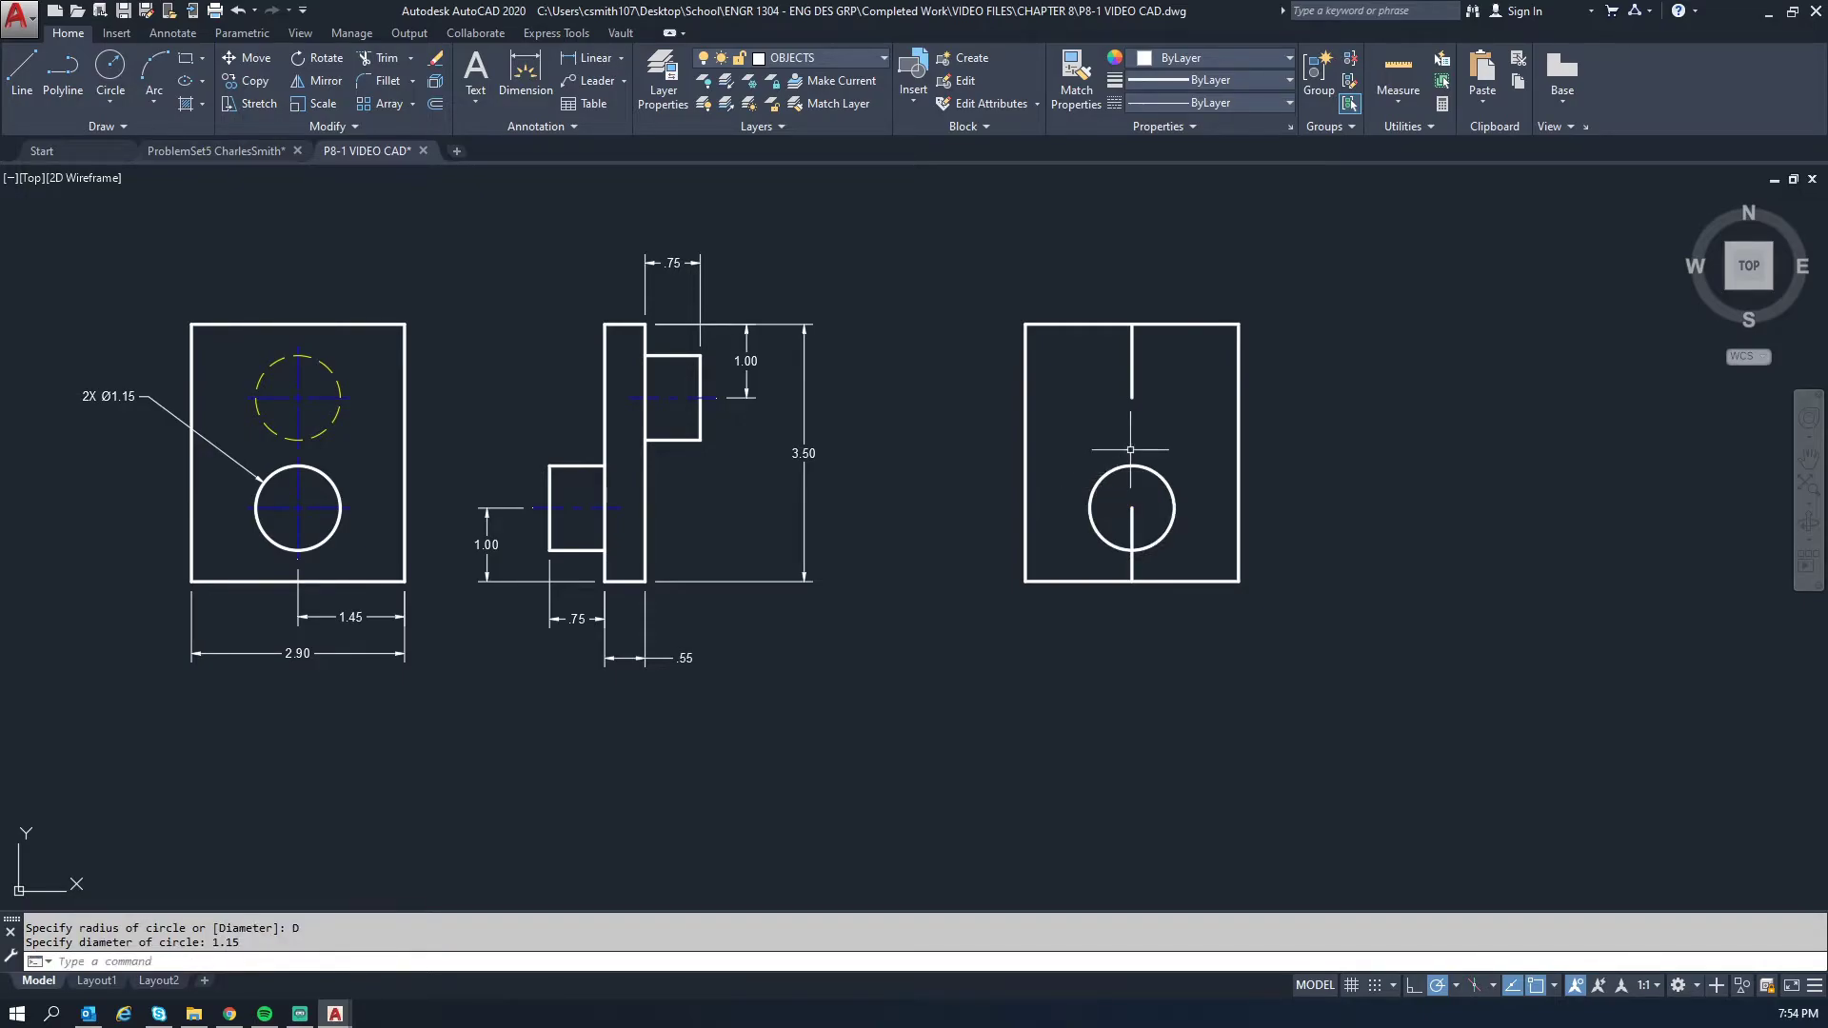
{"action": "left_click", "coordinate": [1132, 517]}
{"action": "key", "text": "Delete"}
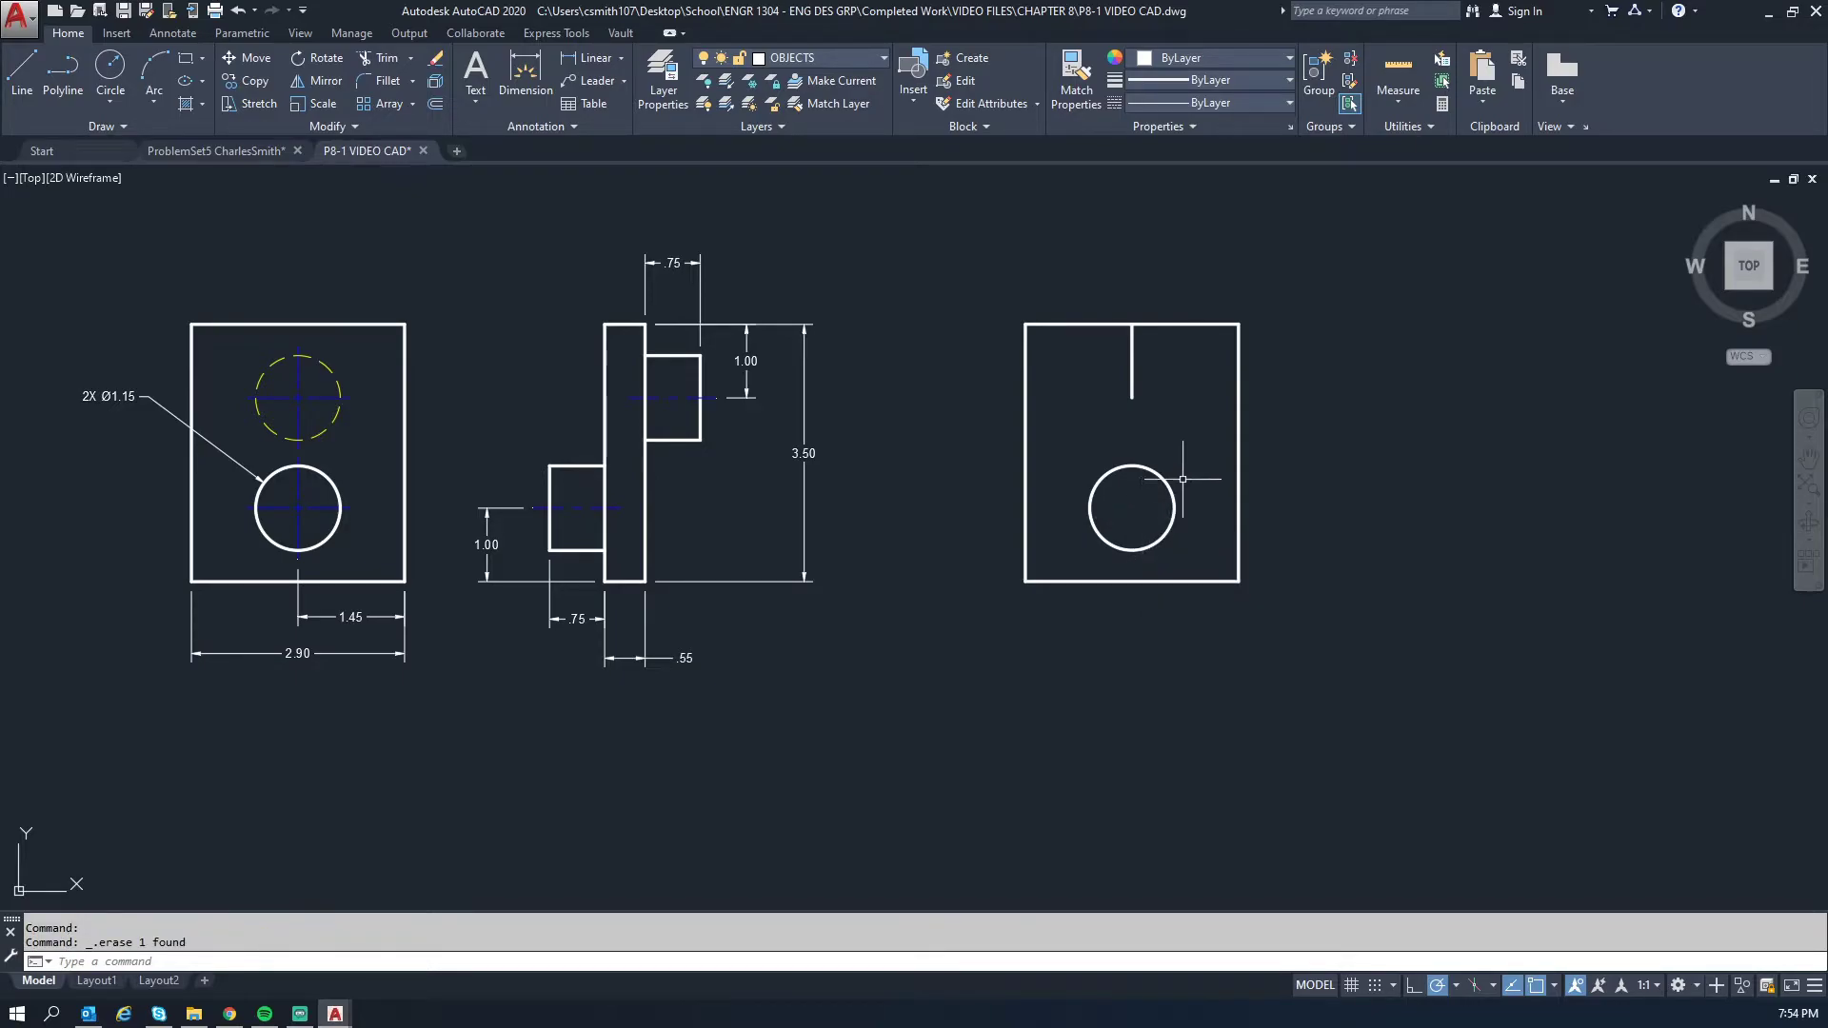
- Copy the circle up to the upper position and delete the stray vertical line through it
{"action": "type", "text": "co"}
{"action": "key", "text": "Return"}
{"action": "left_click", "coordinate": [1185, 438]}
{"action": "left_click", "coordinate": [1121, 488]}
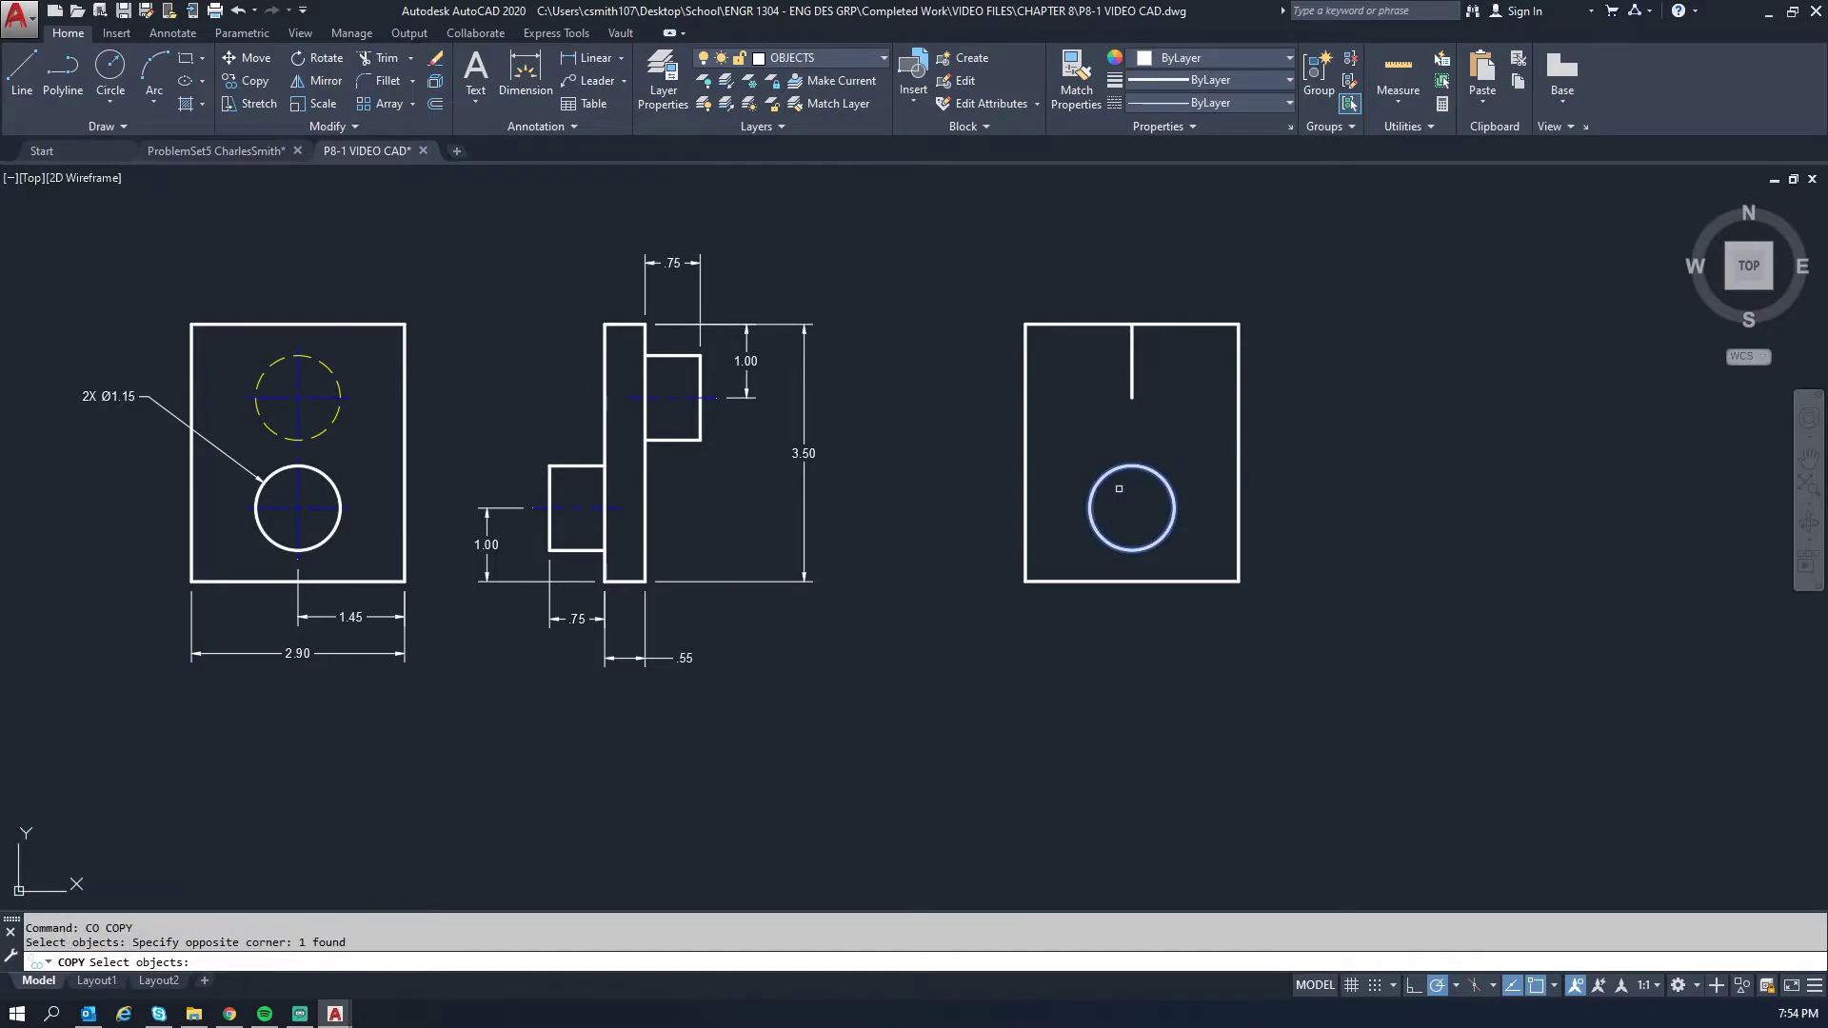
{"action": "key", "text": "Return"}
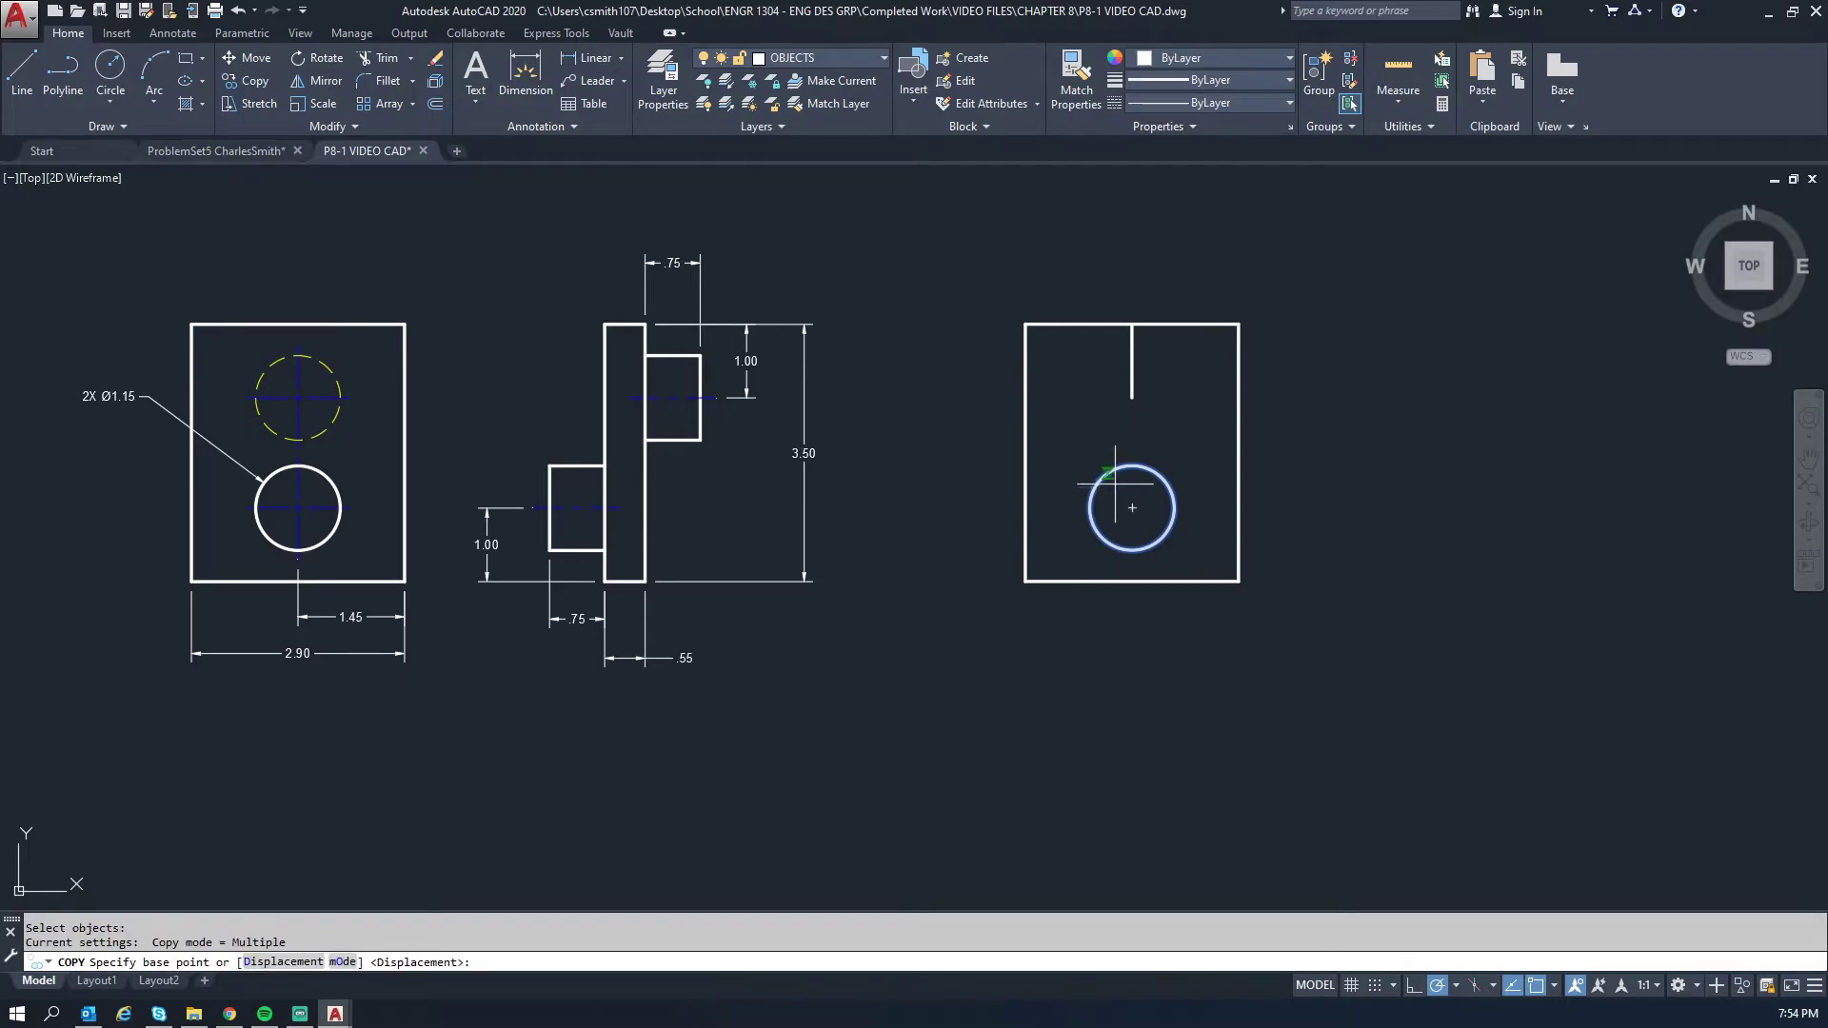
{"action": "left_click", "coordinate": [1132, 507]}
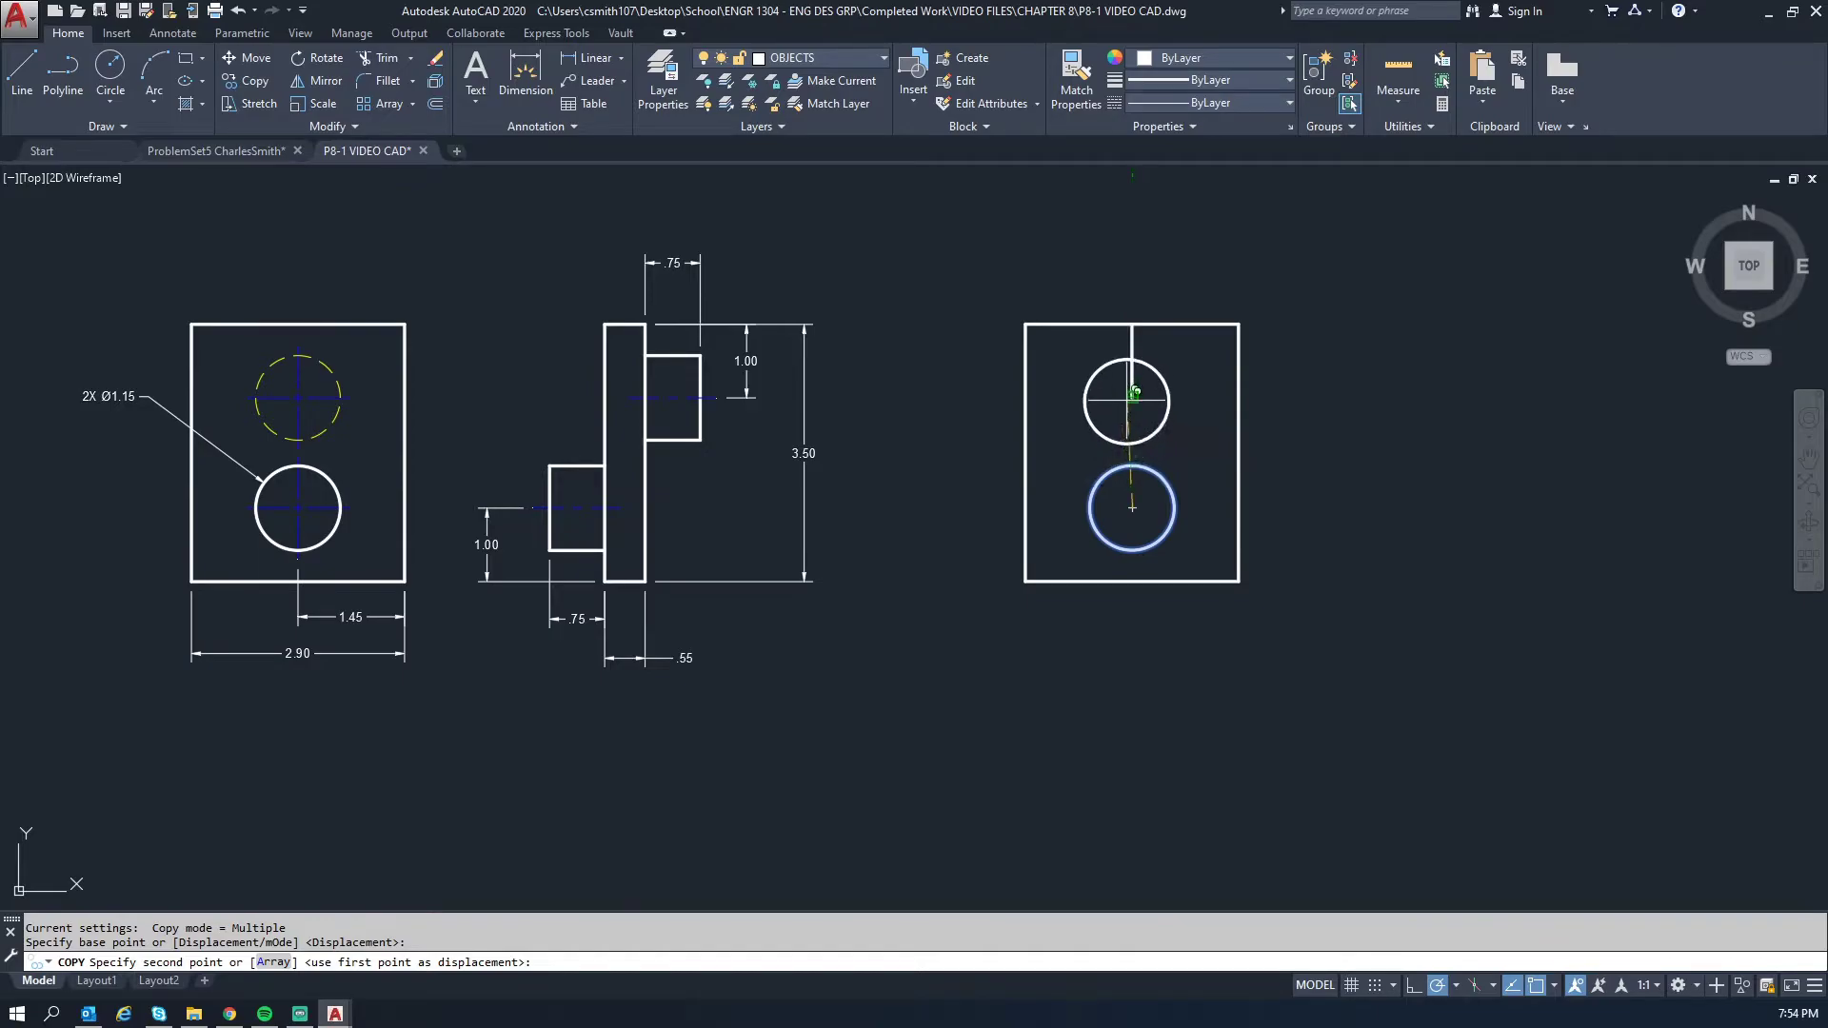
{"action": "left_click", "coordinate": [1132, 397]}
{"action": "key", "text": "Escape"}
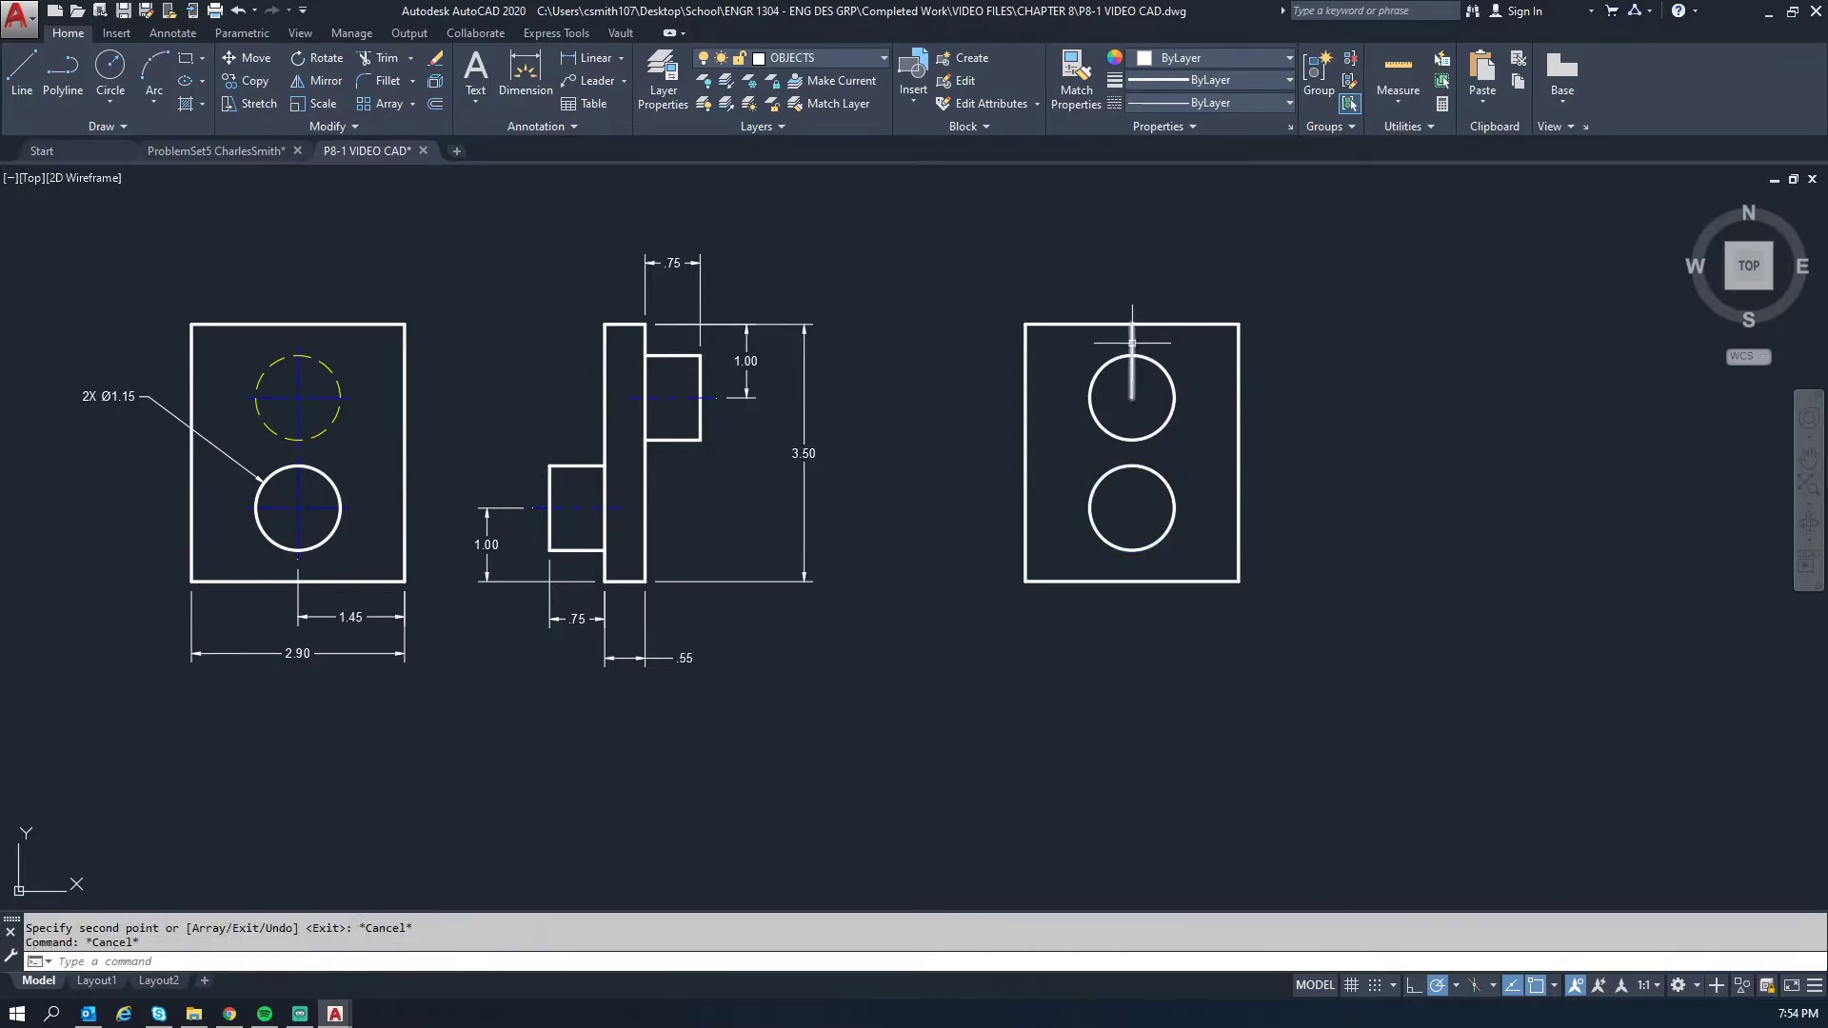
{"action": "left_click", "coordinate": [1132, 342]}
{"action": "key", "text": "Delete"}
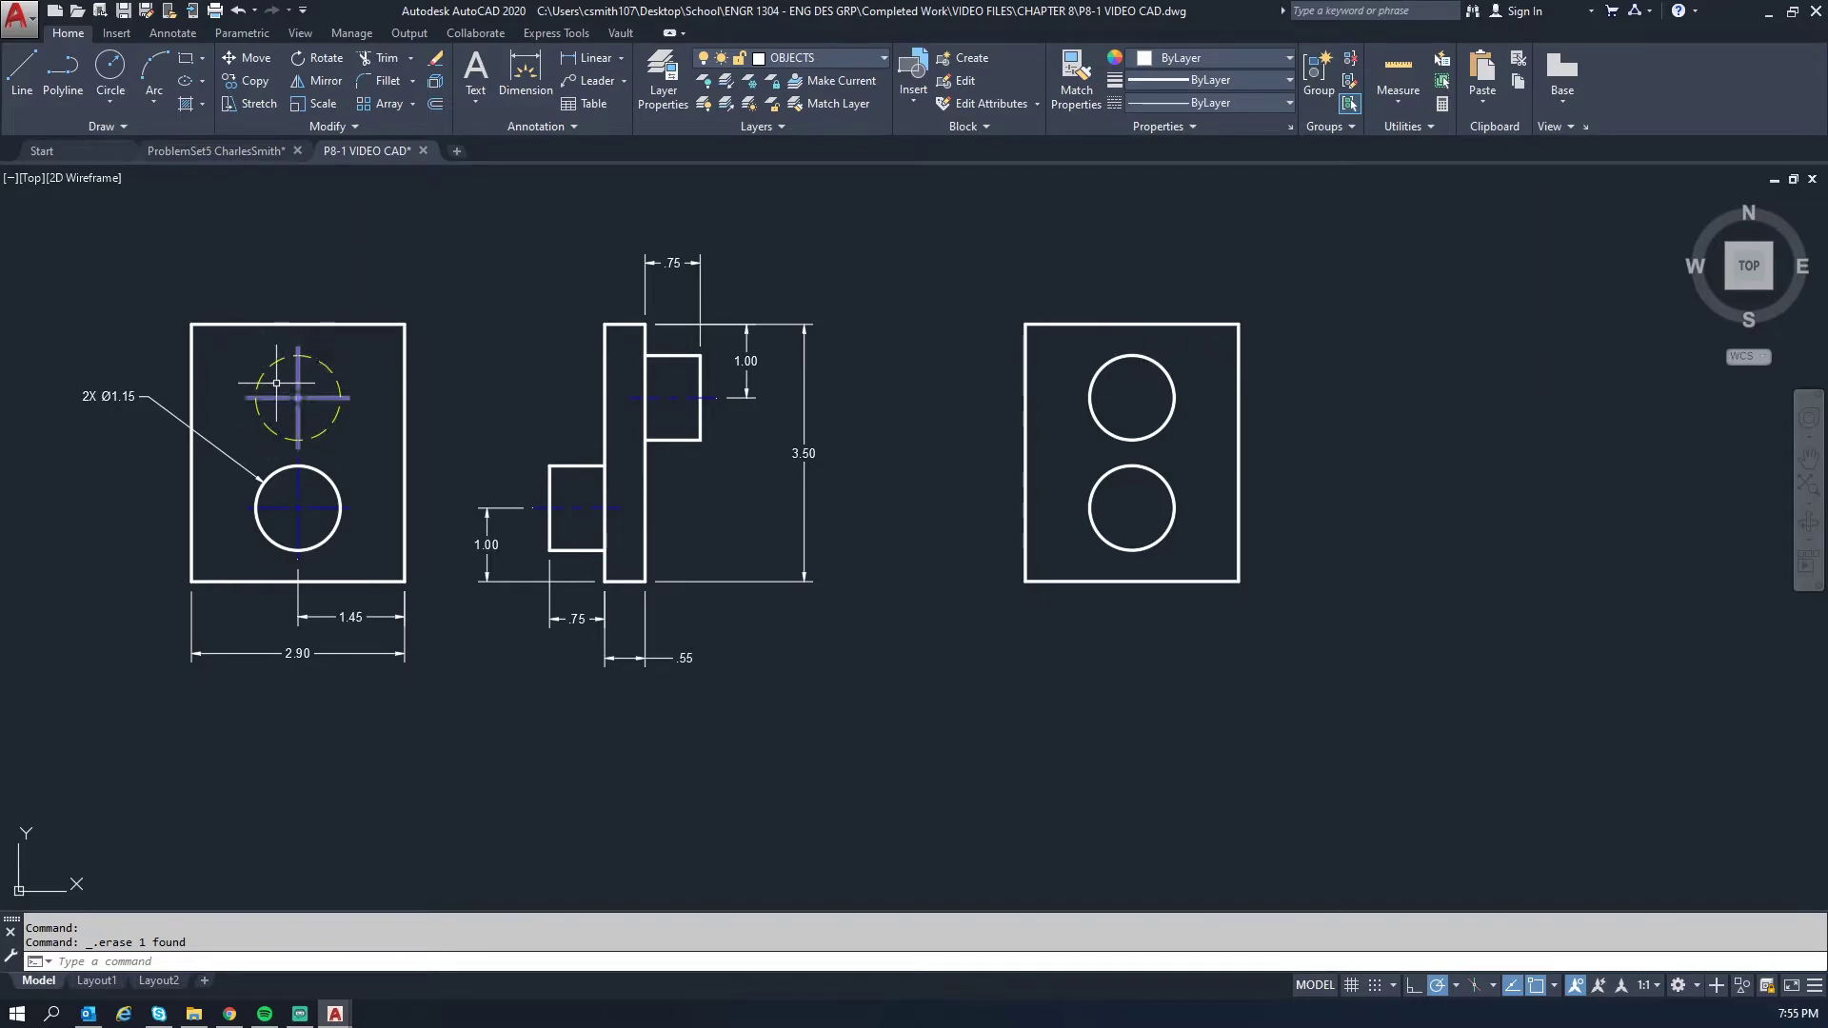
- Move the upper circle onto the HIDDEN layer so it displays dashed
{"action": "left_click", "coordinate": [1177, 362]}
{"action": "left_click", "coordinate": [1131, 375]}
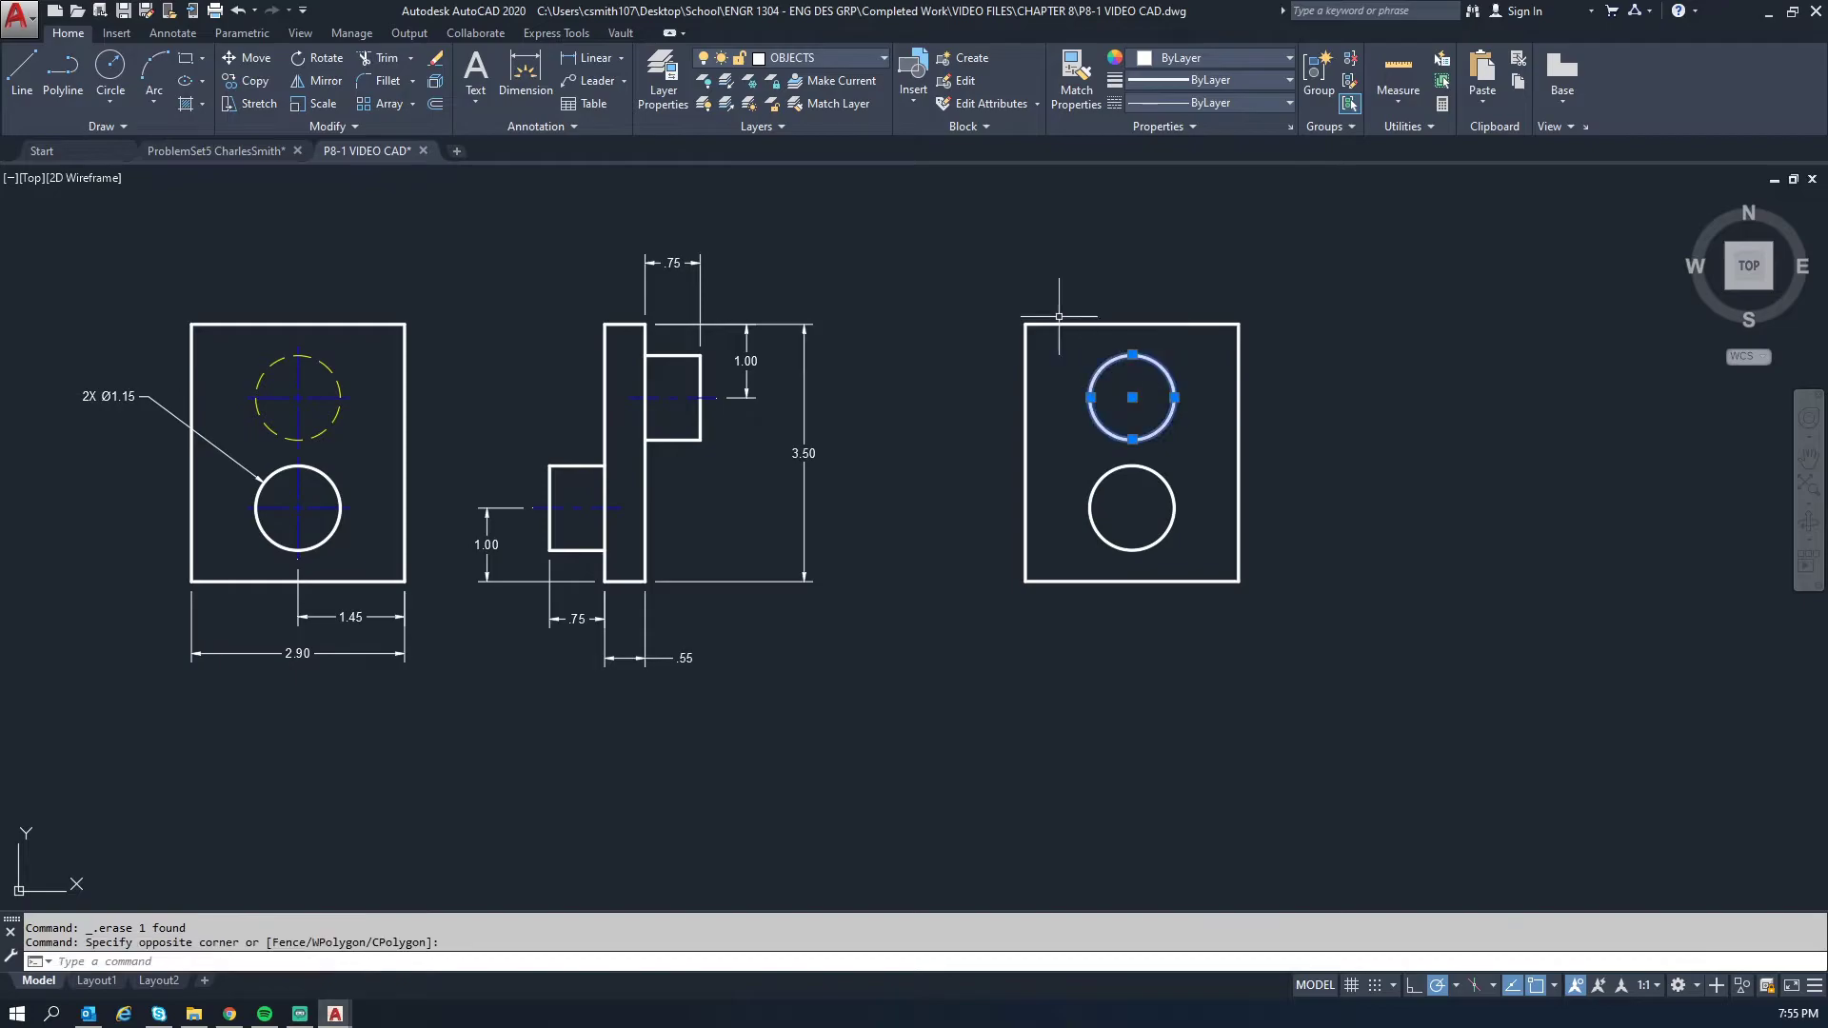
{"action": "left_click", "coordinate": [823, 59]}
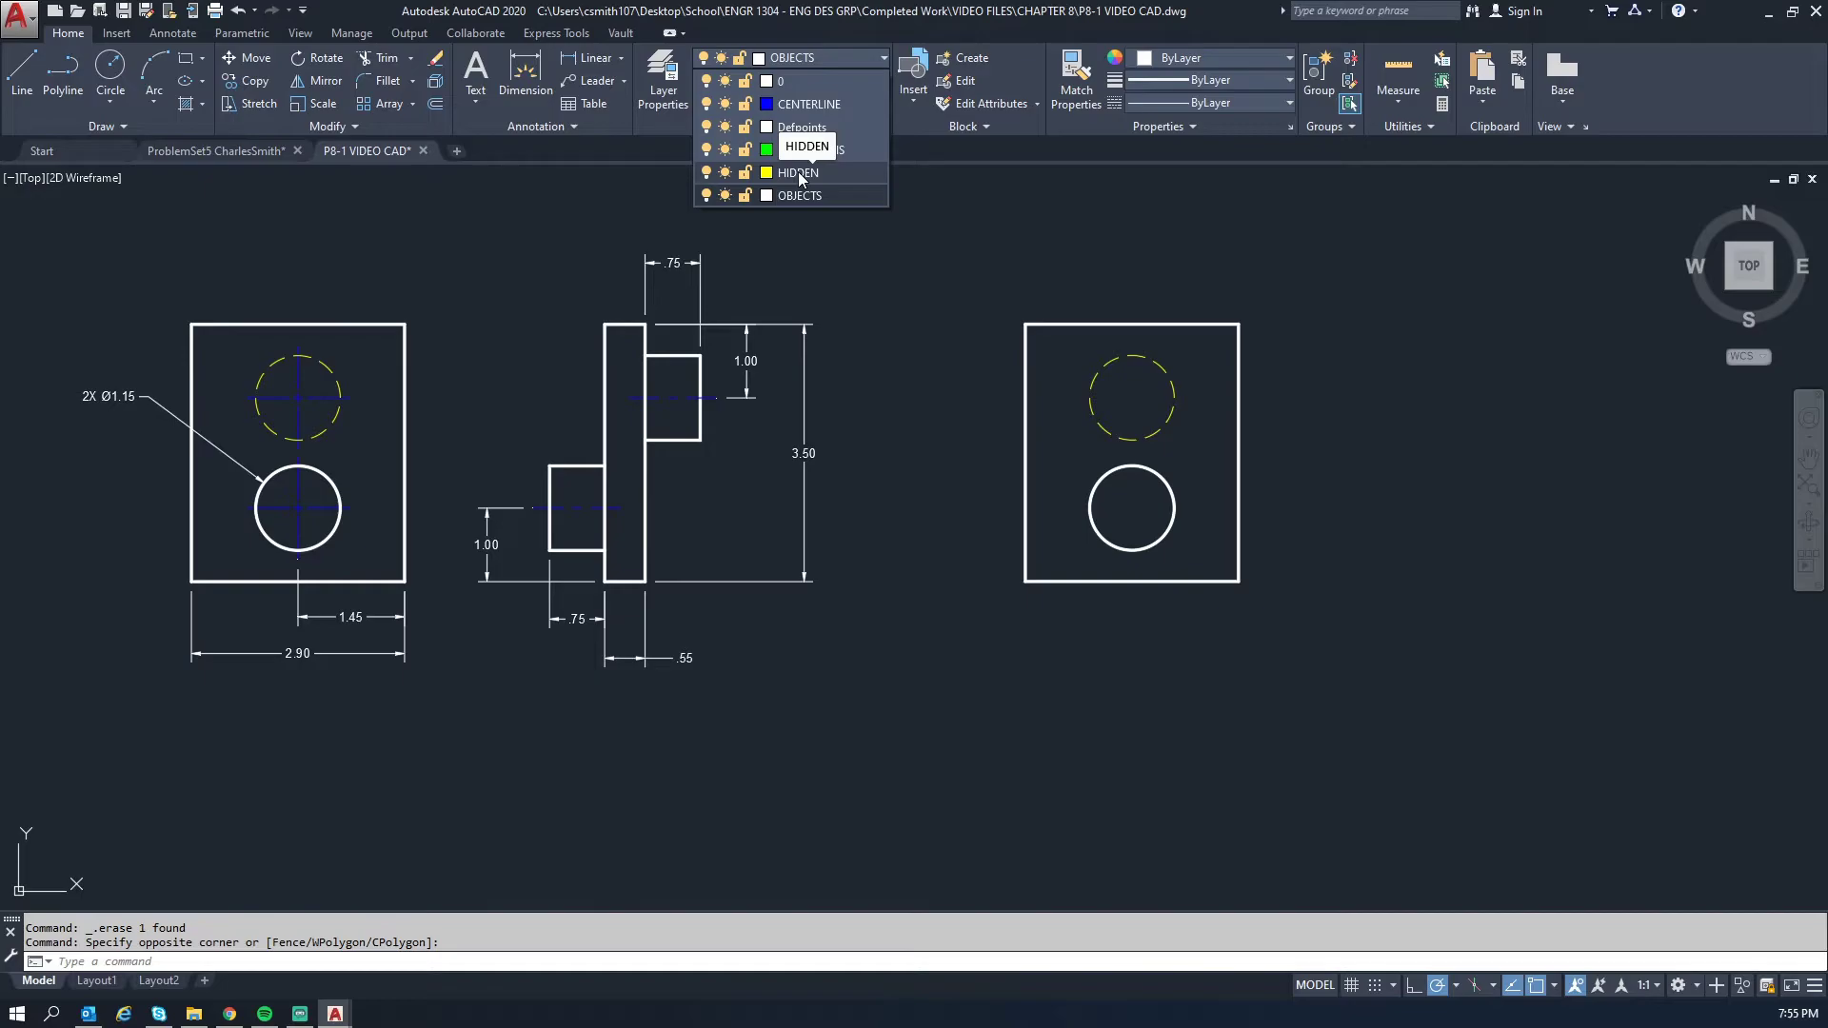
{"action": "left_click", "coordinate": [799, 173]}
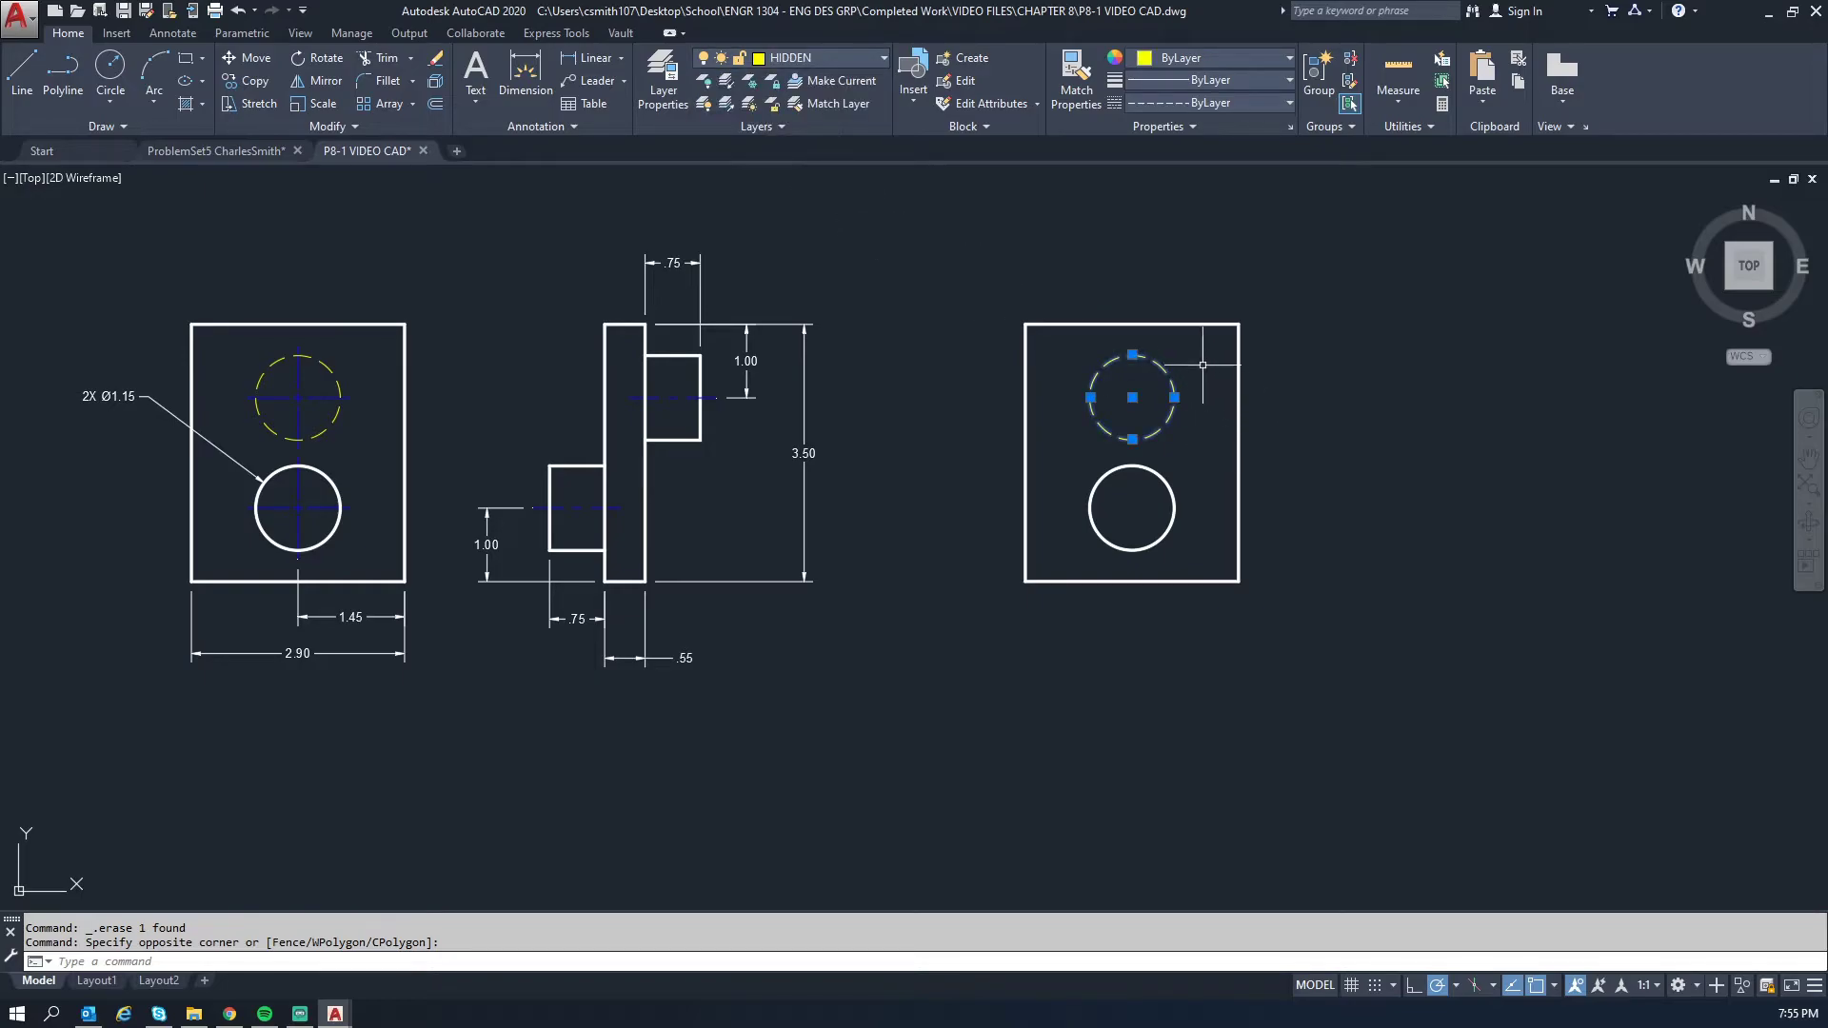
{"action": "key", "text": "Escape"}
{"action": "key", "text": "Escape"}
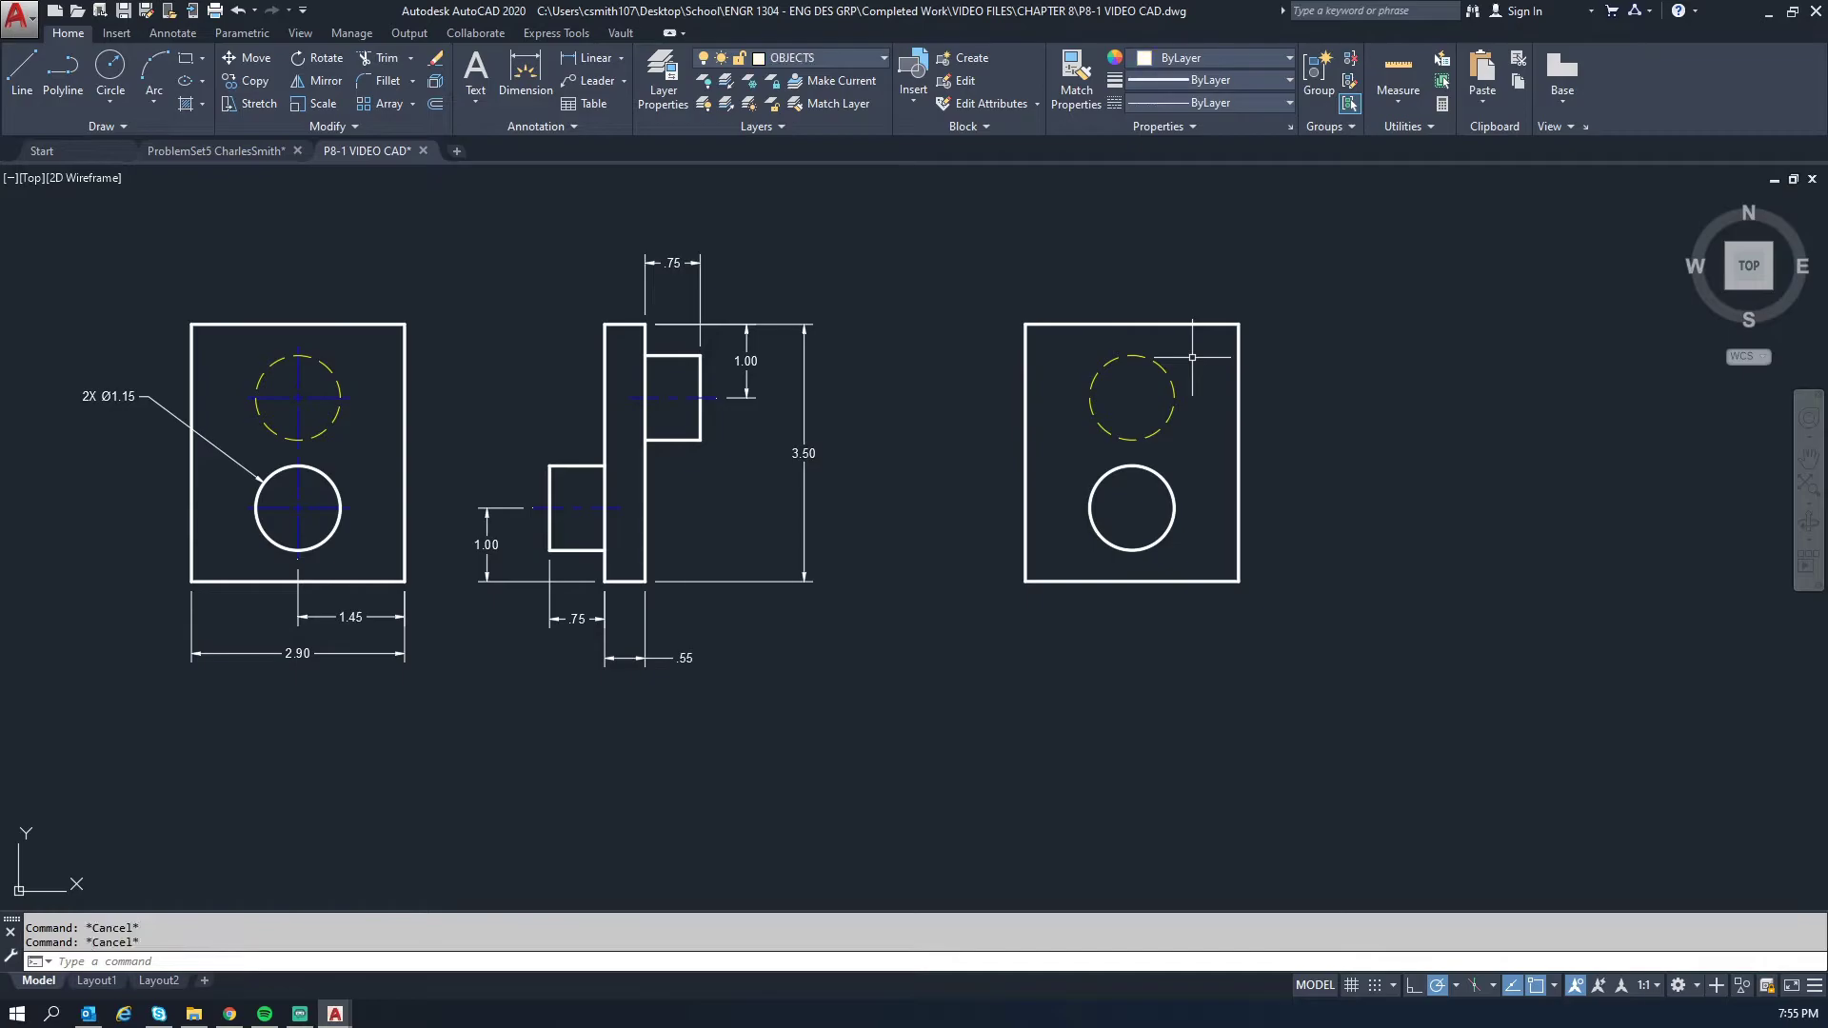
- Make CENTERLINE the current layer
{"action": "left_click", "coordinate": [159, 43]}
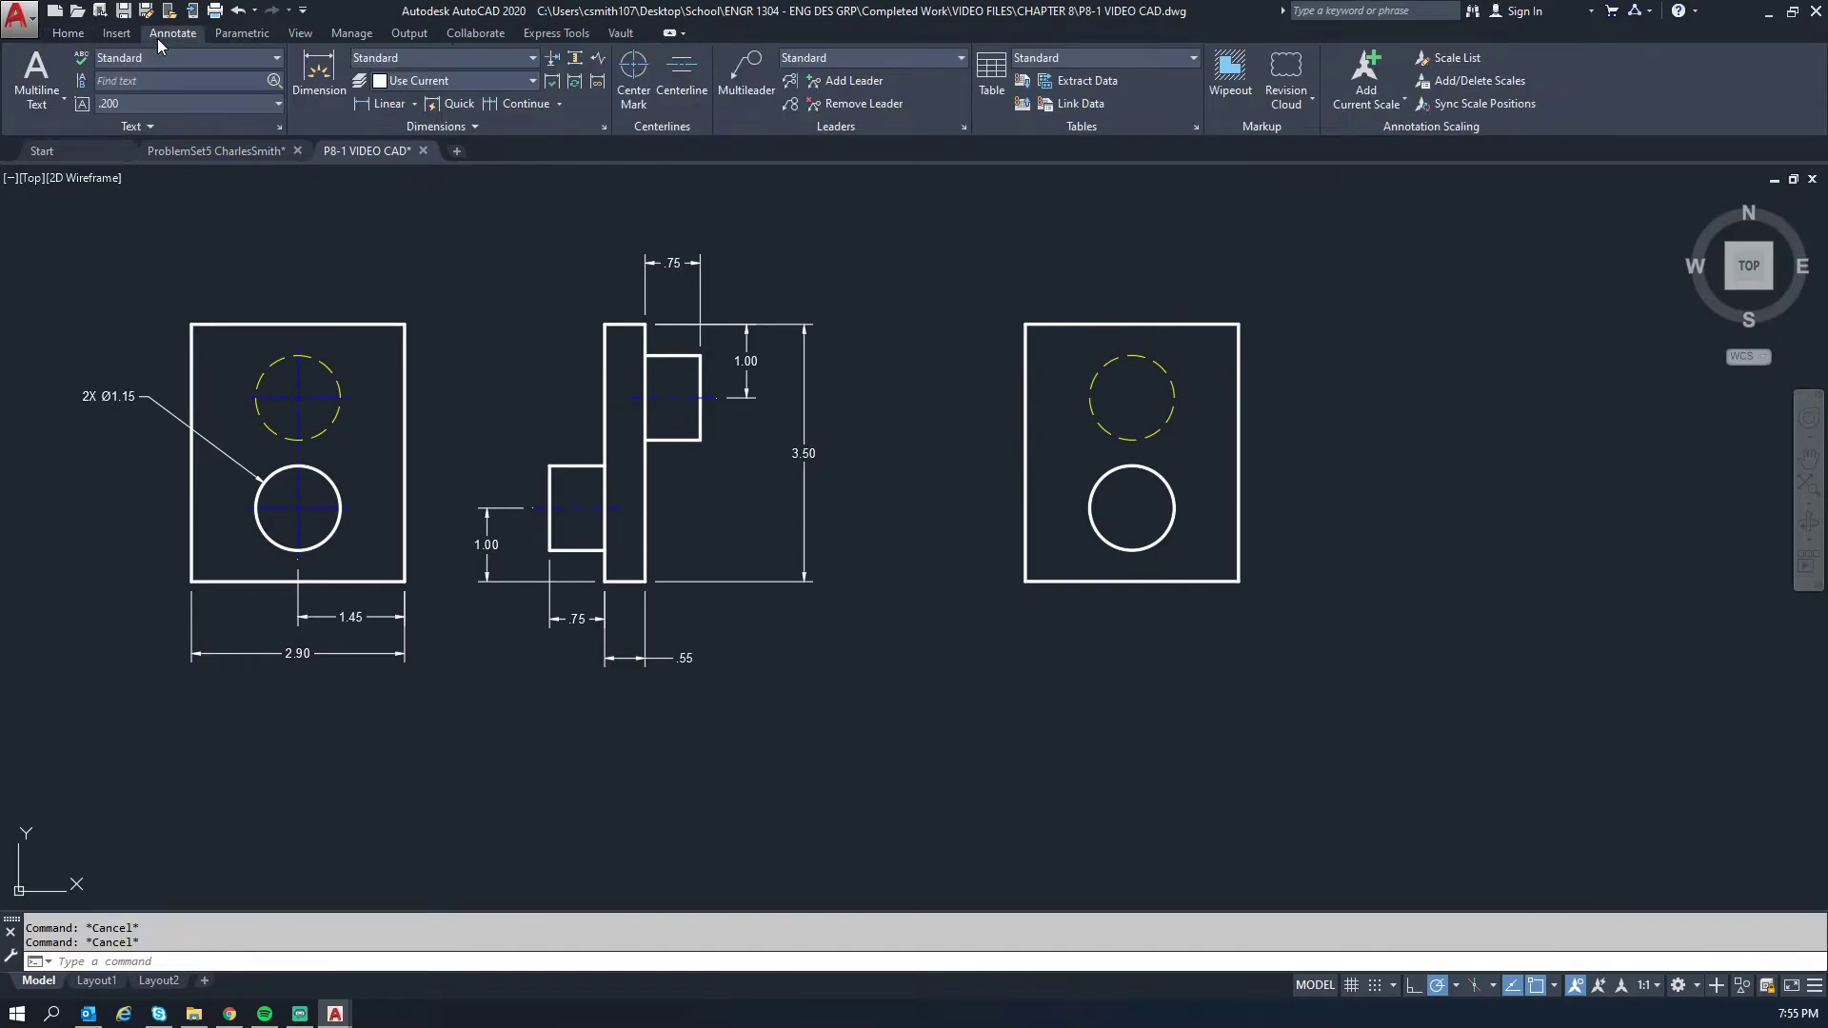
{"action": "left_click", "coordinate": [627, 99]}
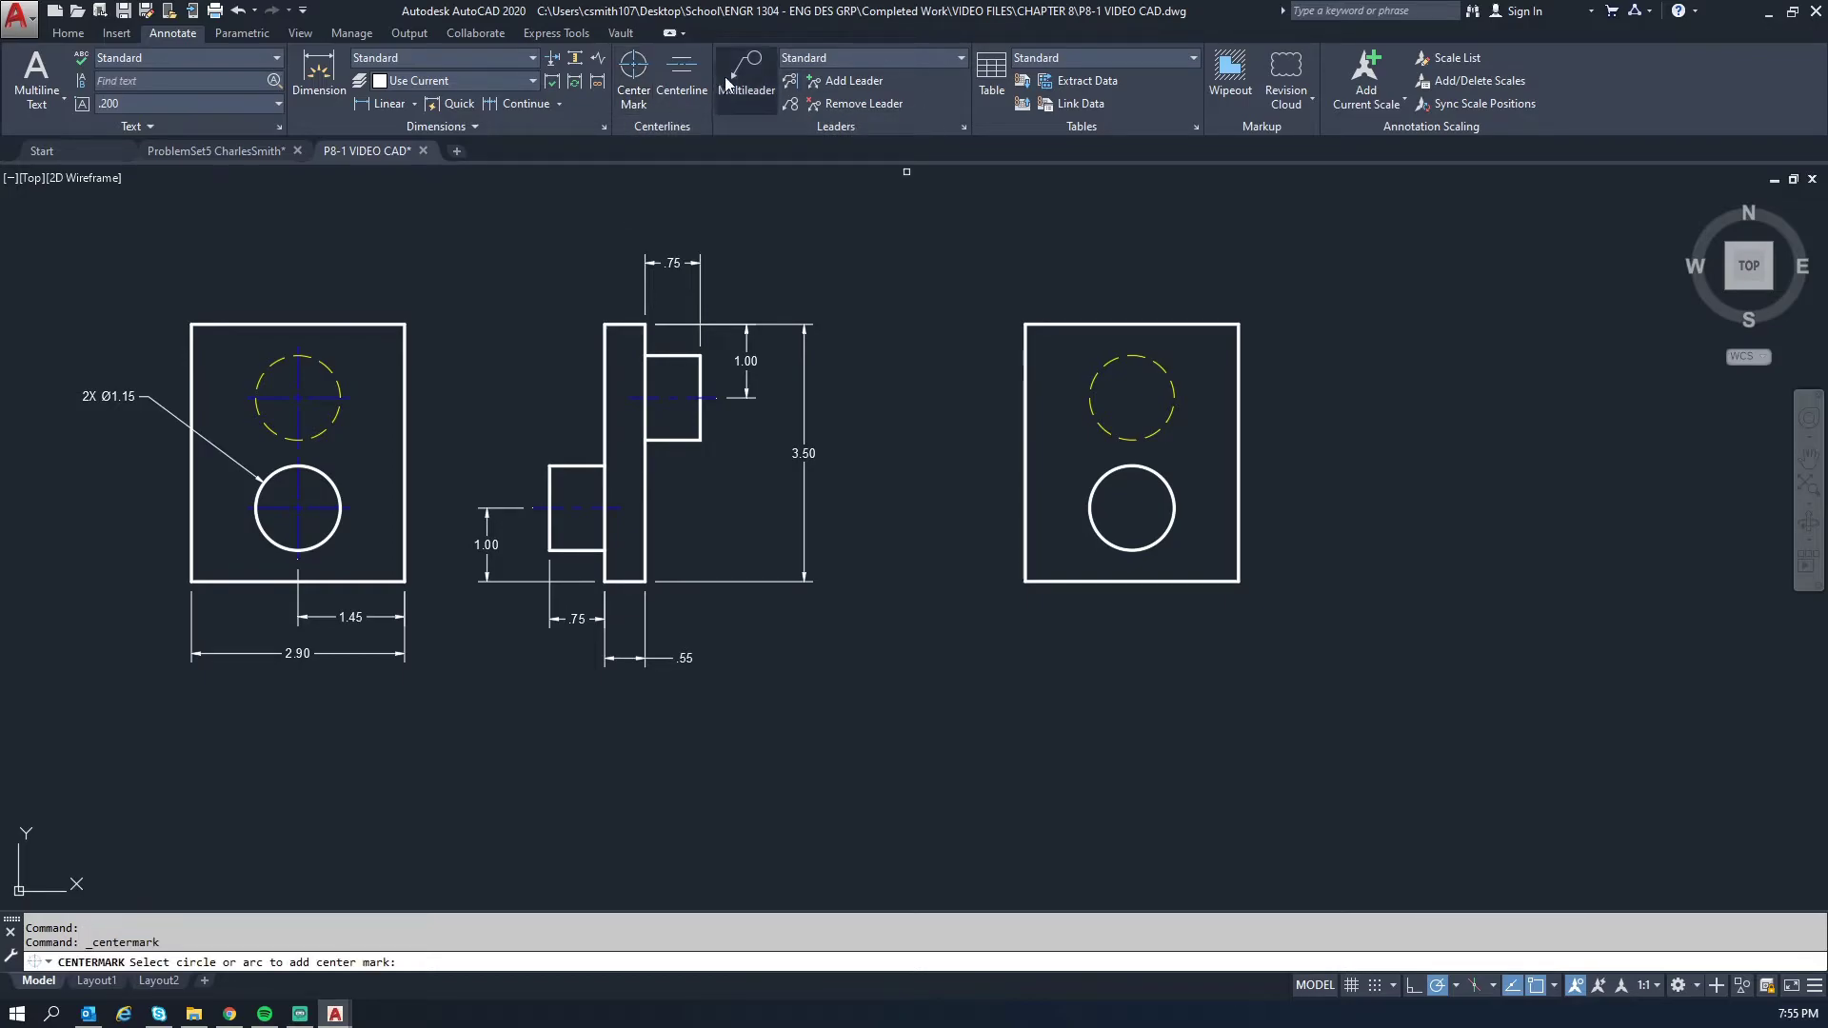
{"action": "key", "text": "Escape"}
{"action": "key", "text": "Escape"}
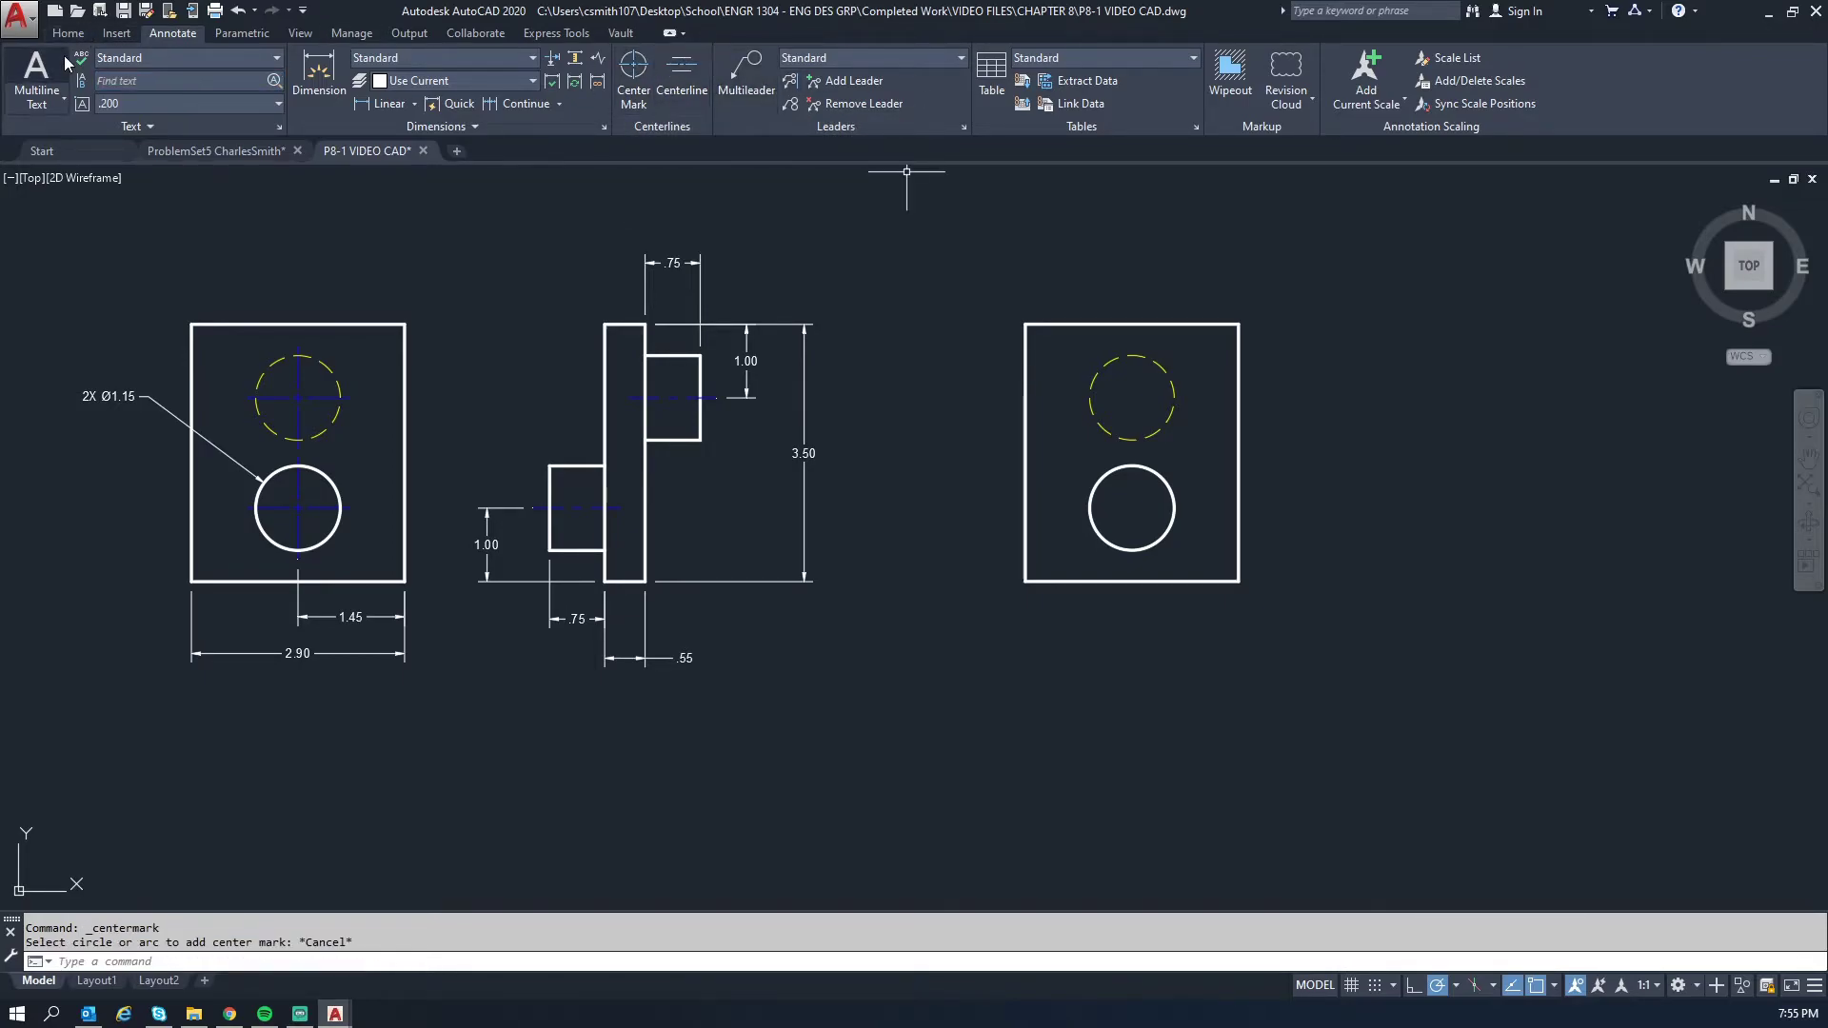
{"action": "left_click", "coordinate": [68, 33]}
{"action": "left_click", "coordinate": [807, 59]}
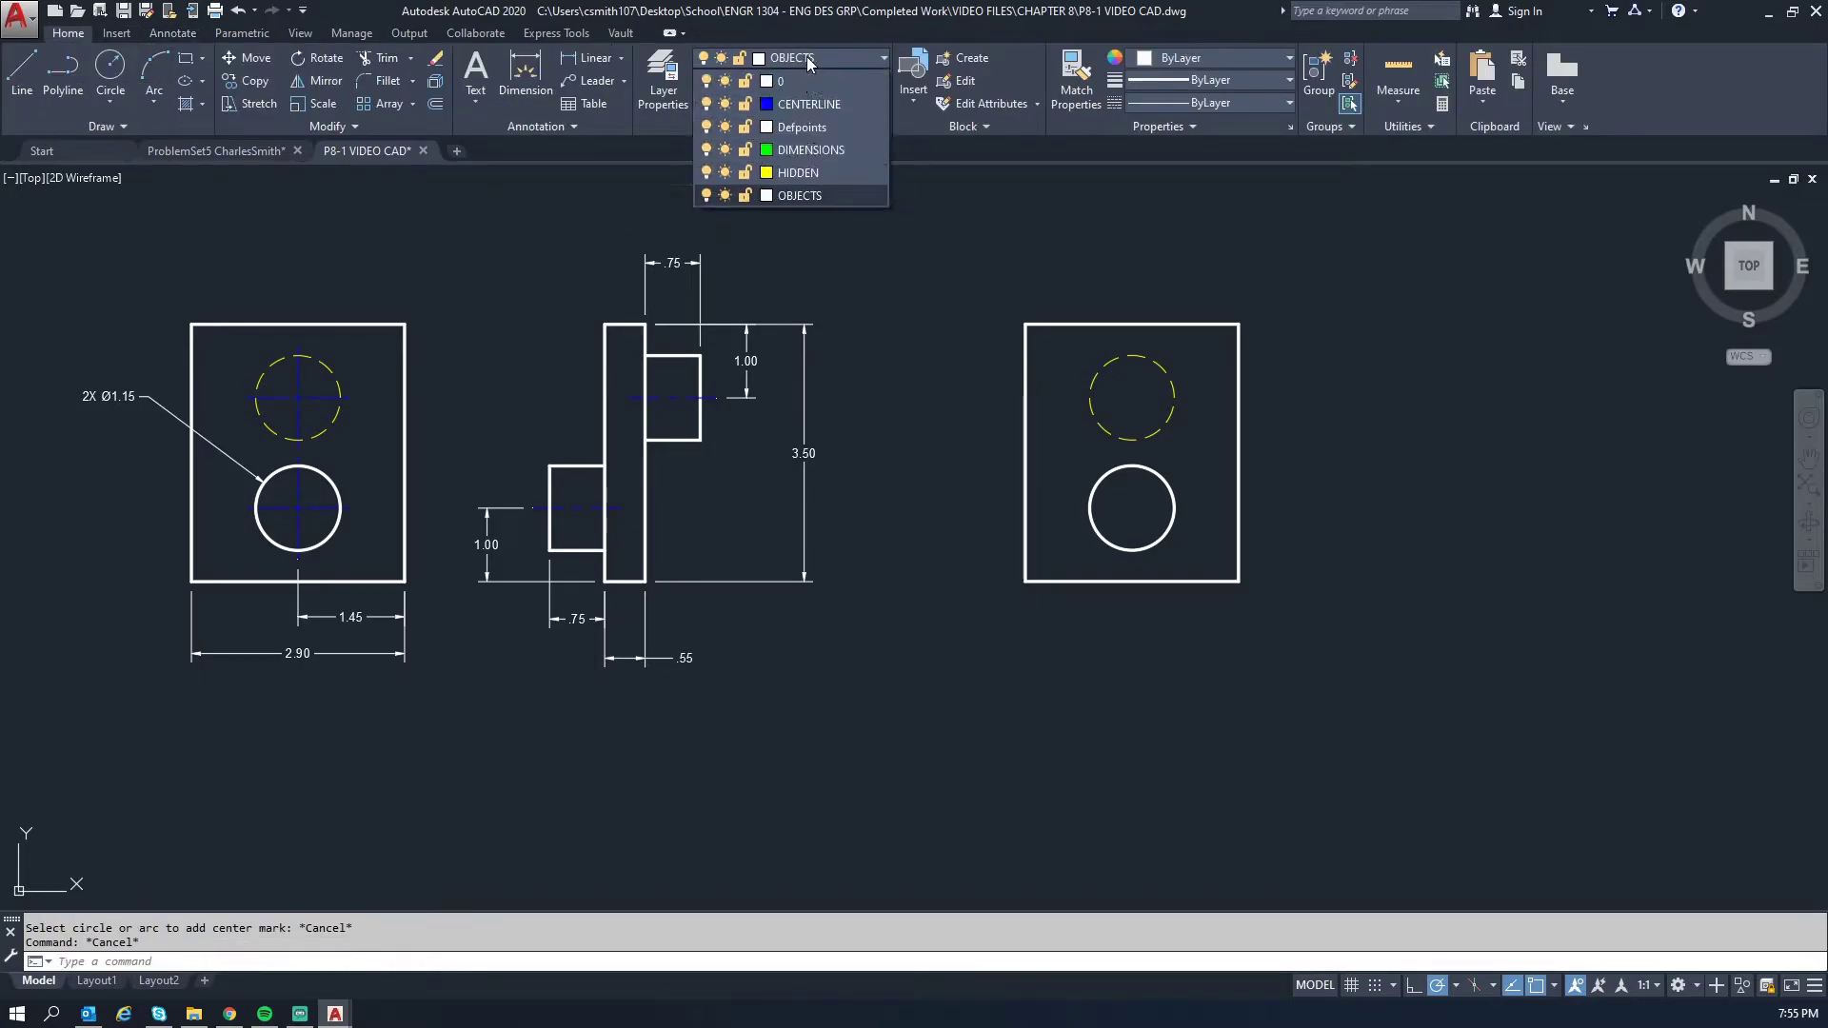
{"action": "left_click", "coordinate": [807, 104]}
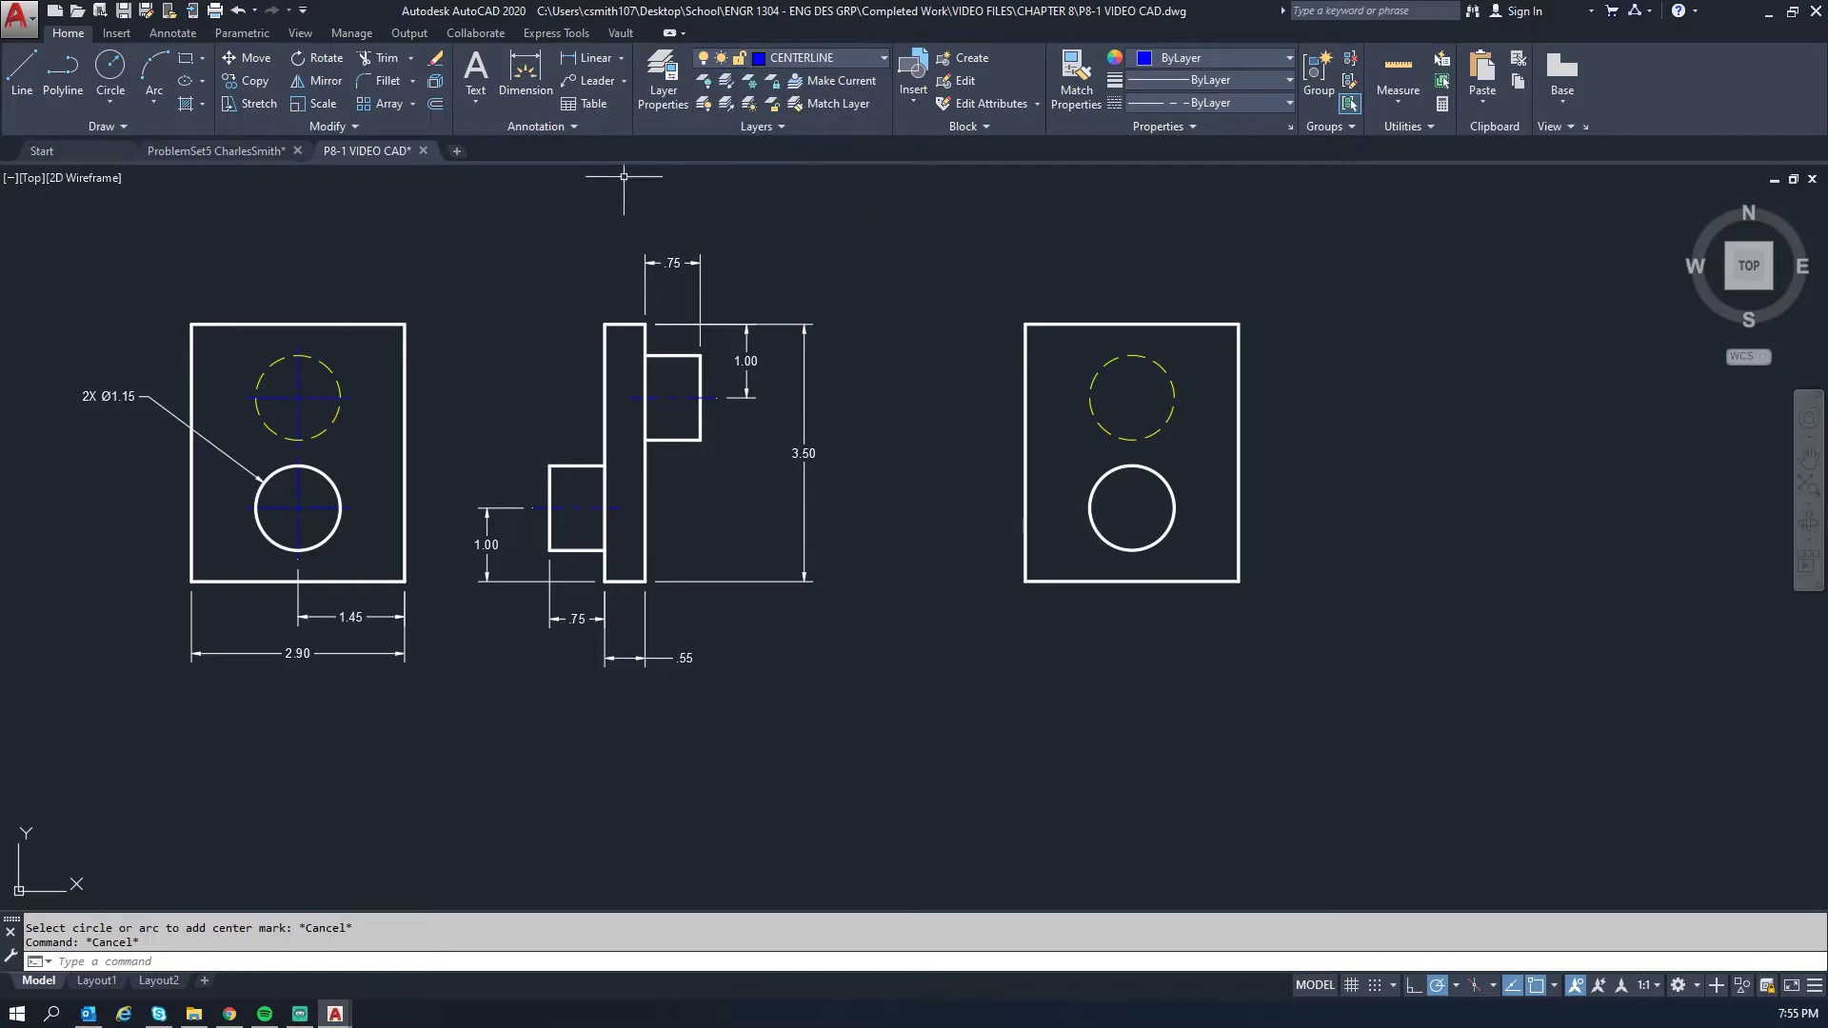
{"action": "key", "text": "Escape"}
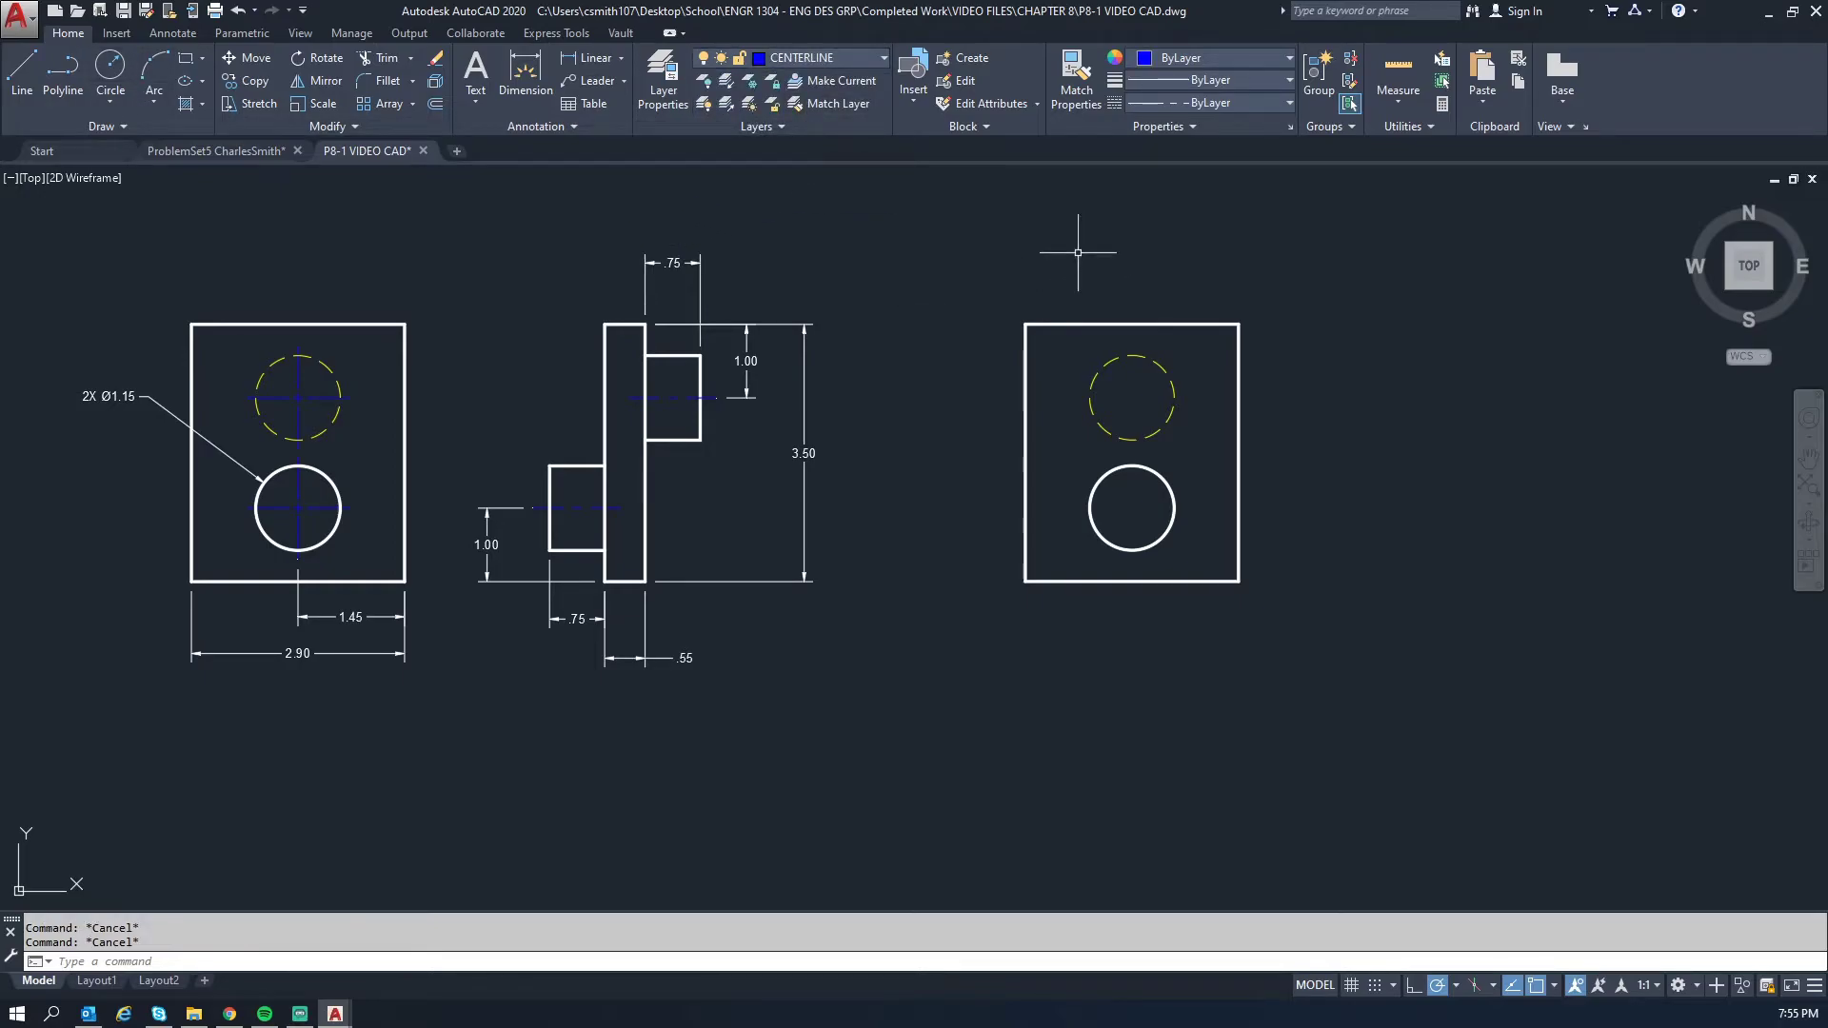
- Add center marks to the upper dashed circle and the lower circle with CM
{"action": "type", "text": "CM"}
{"action": "key", "text": "Return"}
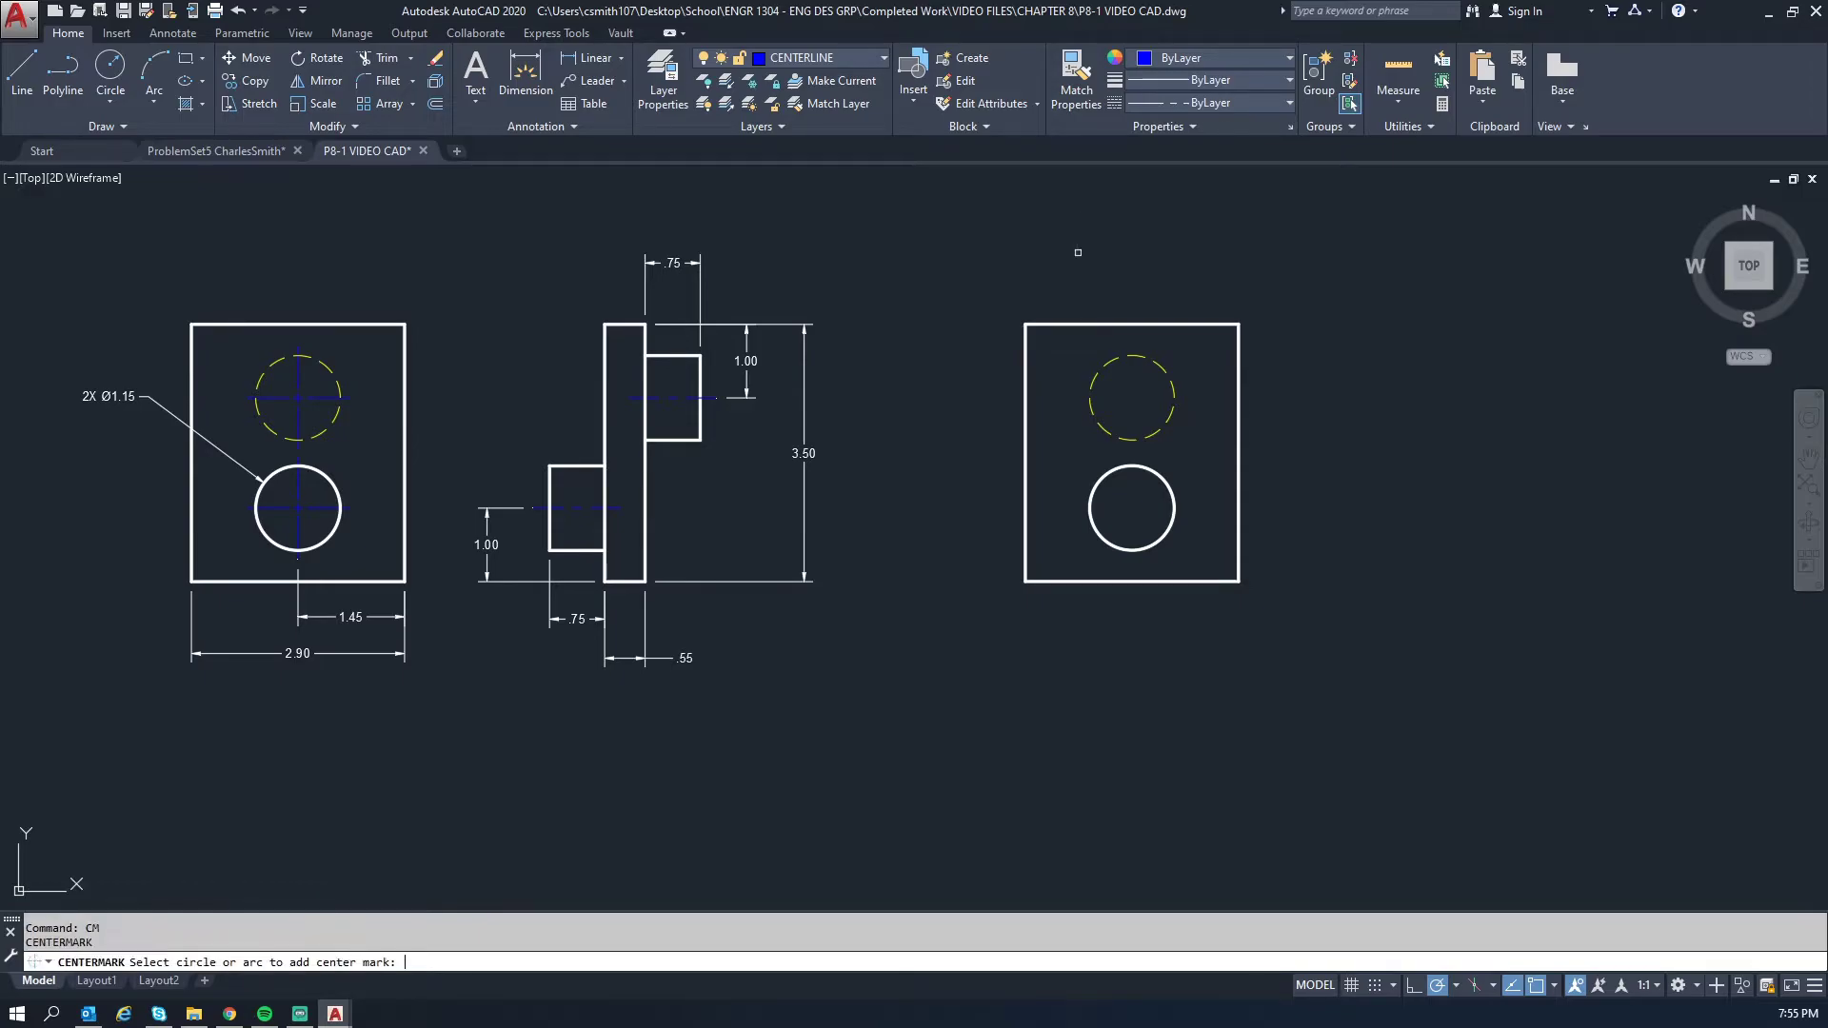
{"action": "left_click", "coordinate": [1114, 358]}
{"action": "left_click", "coordinate": [1097, 531]}
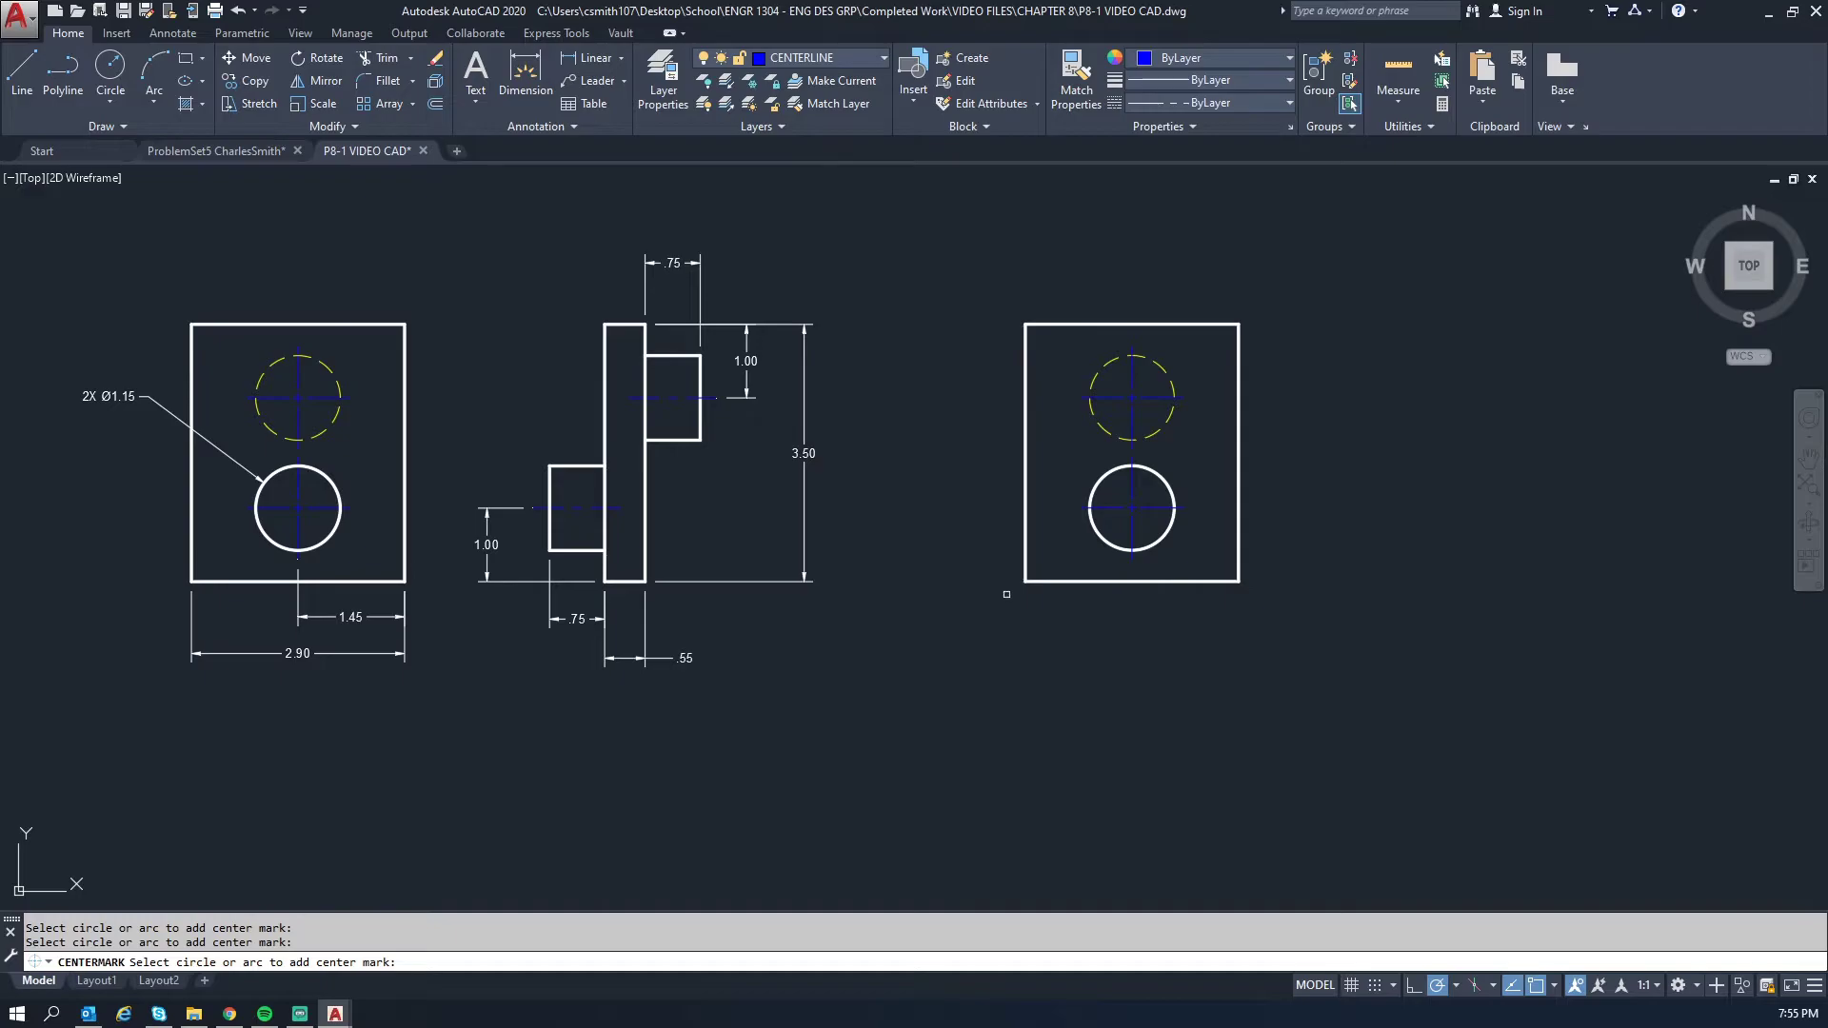
{"action": "key", "text": "Escape"}
{"action": "key", "text": "Escape"}
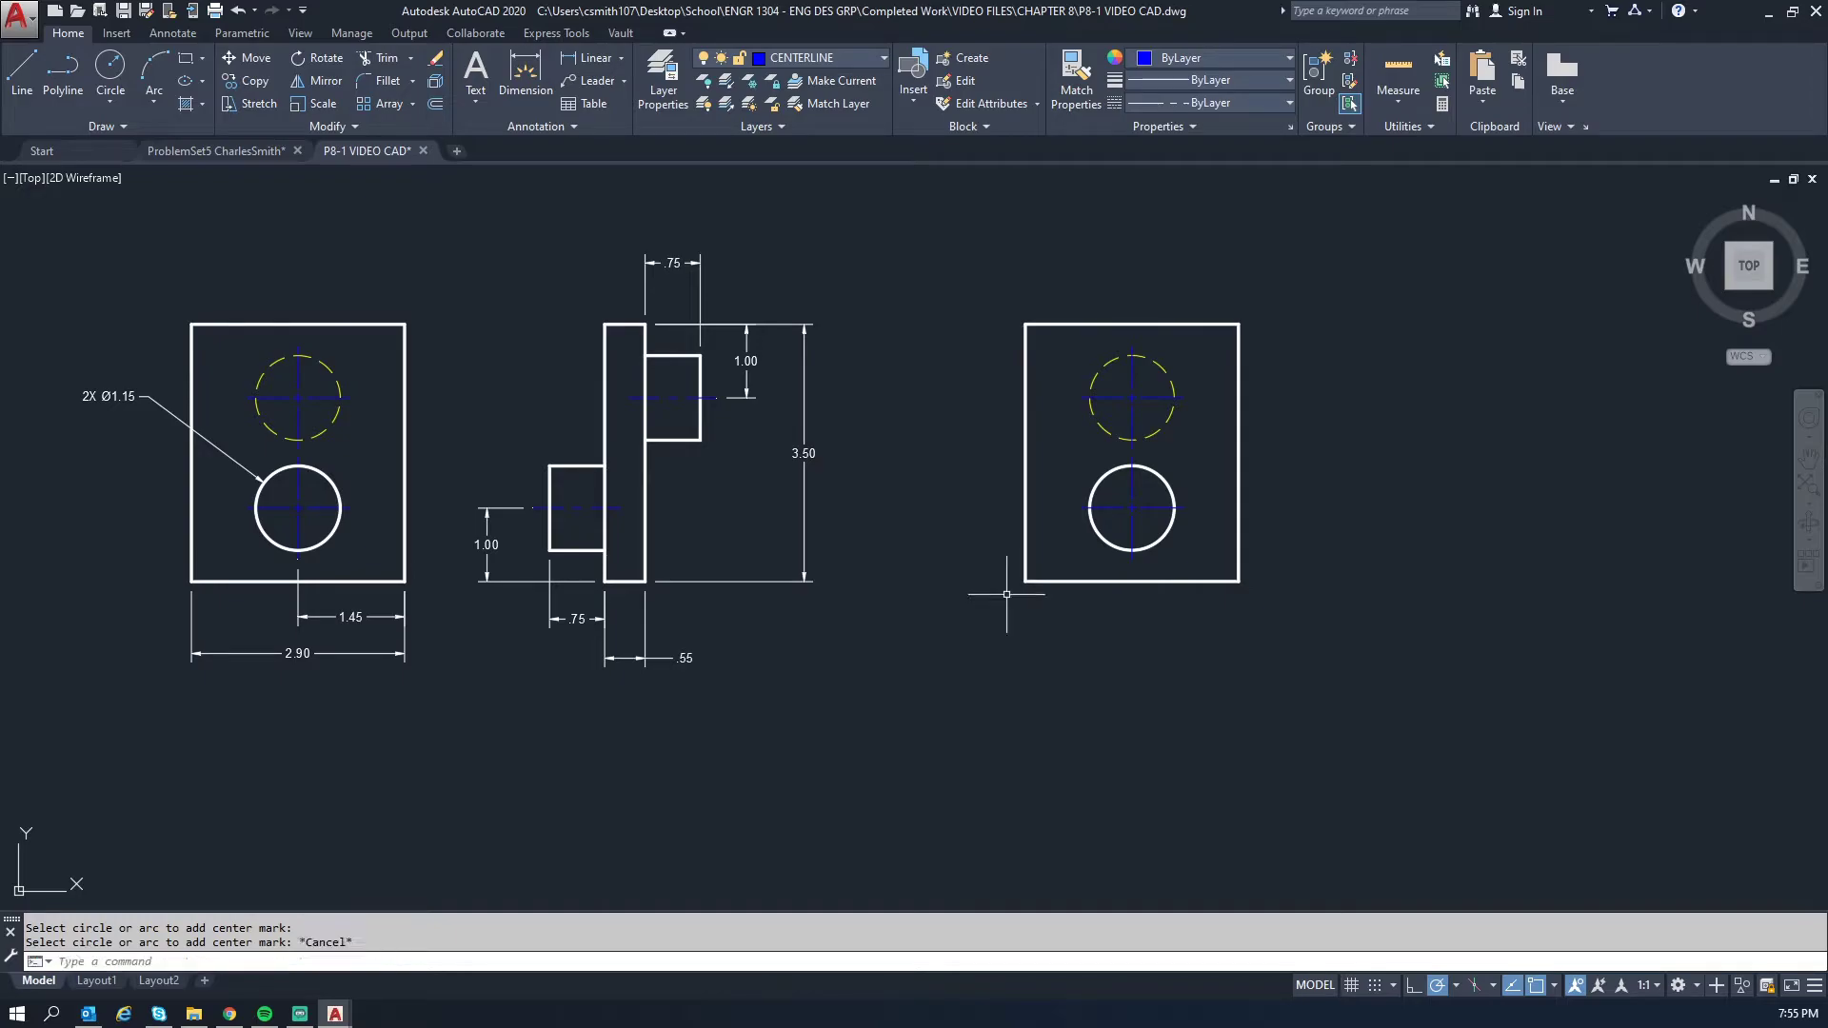
{"action": "middle_click_drag", "start_coordinate": [1202, 348], "coordinate": [1003, 334]}
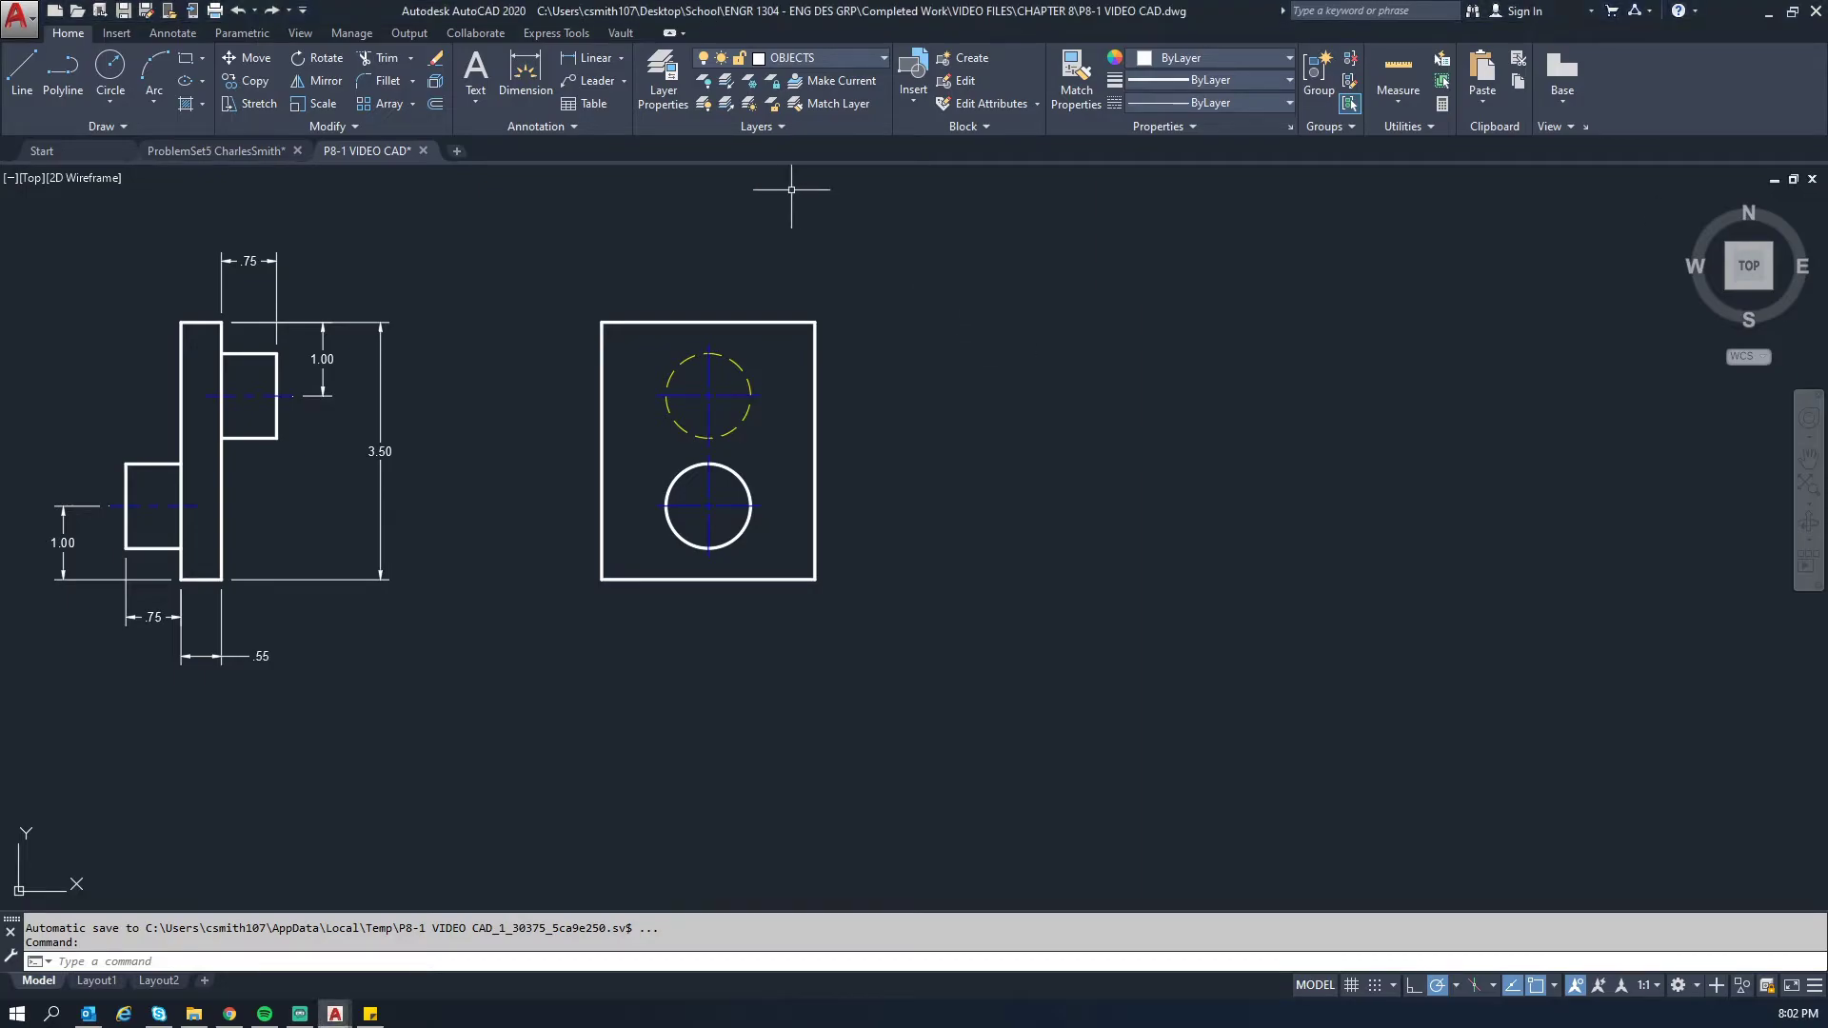
{"action": "middle_click_drag", "start_coordinate": [263, 362], "coordinate": [353, 358]}
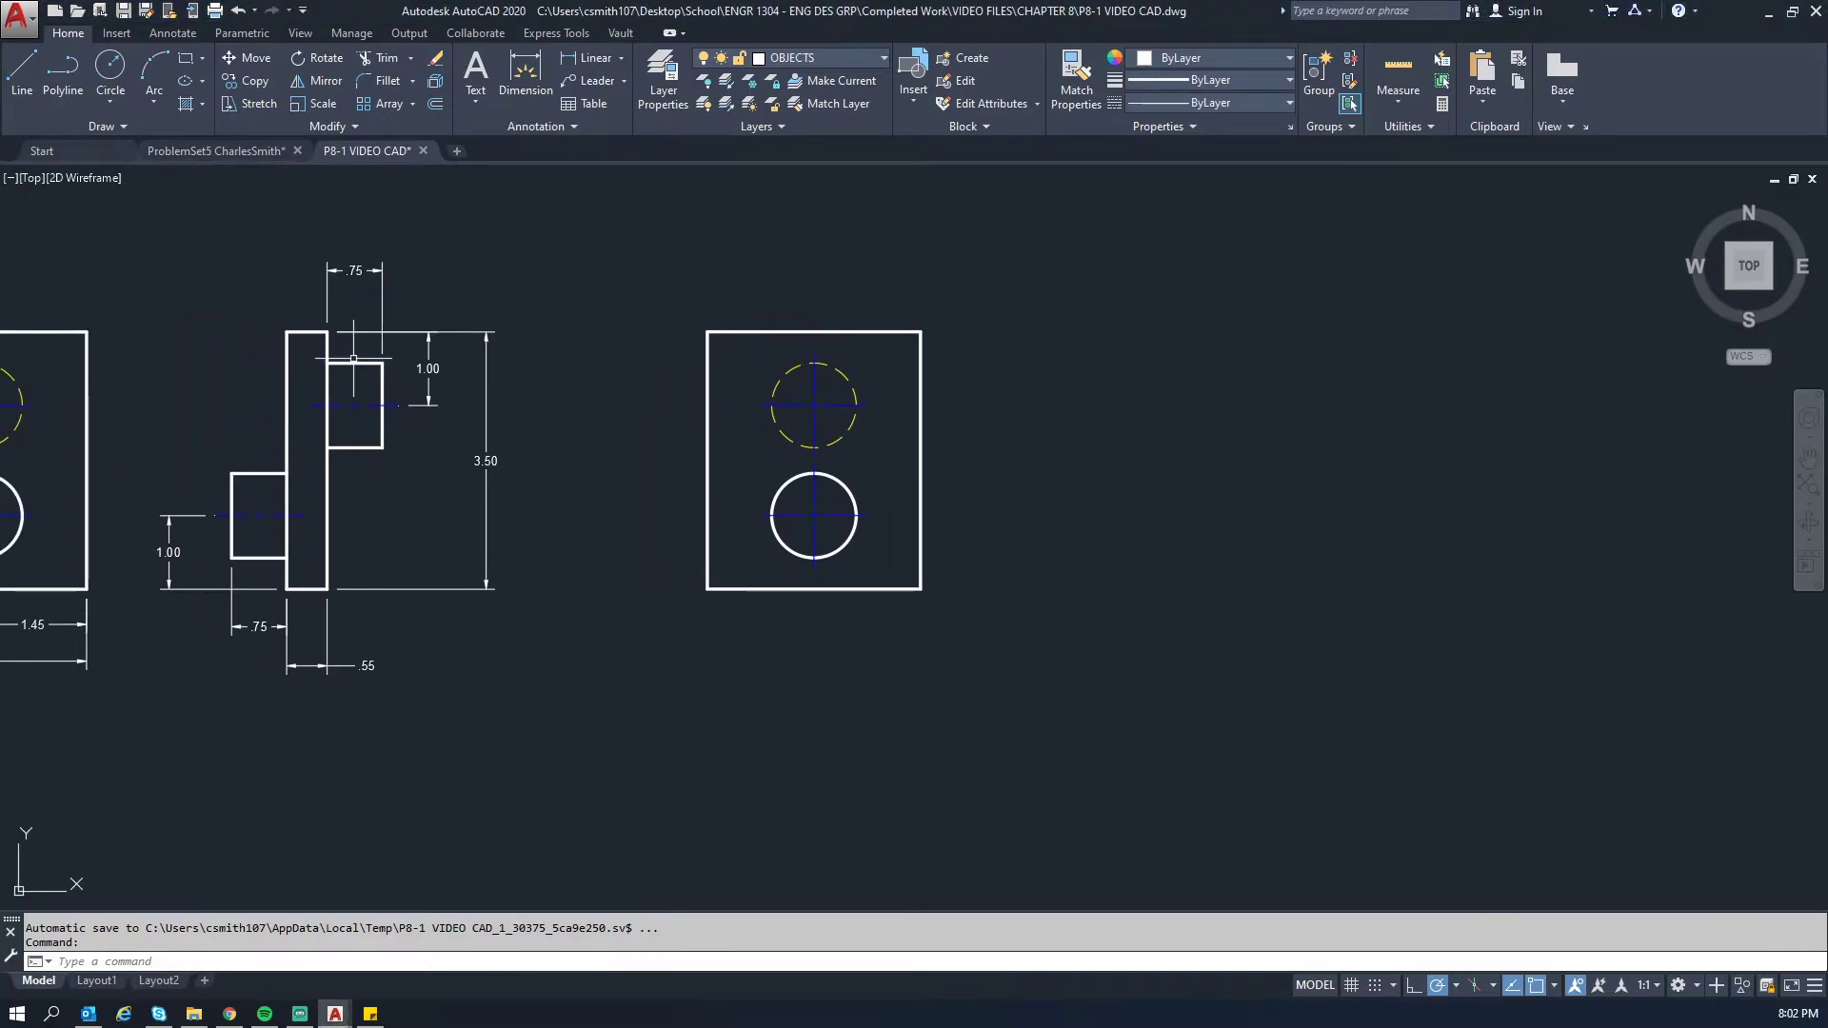
- Draw horizontal projection lines rightward from the front view's top-right and bottom-right corners
{"action": "middle_click_drag", "start_coordinate": [467, 354], "coordinate": [604, 351]}
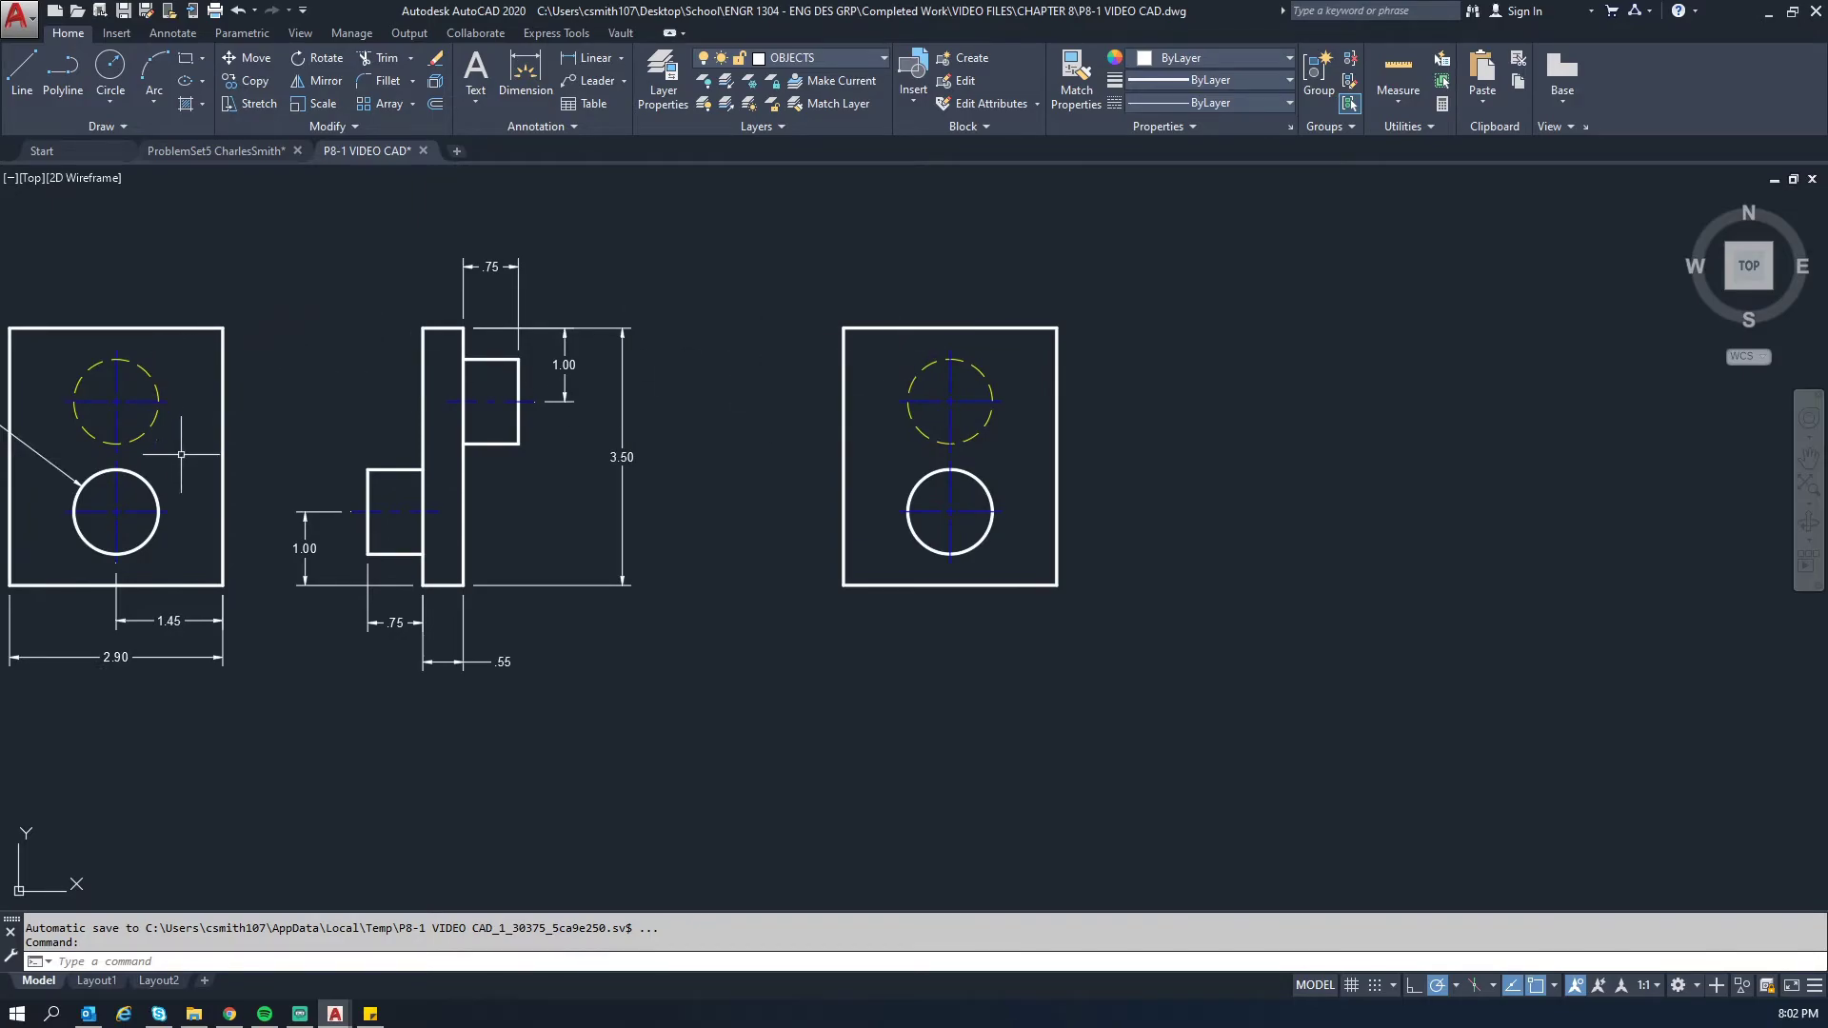
{"action": "middle_click_drag", "start_coordinate": [1122, 342], "coordinate": [977, 341]}
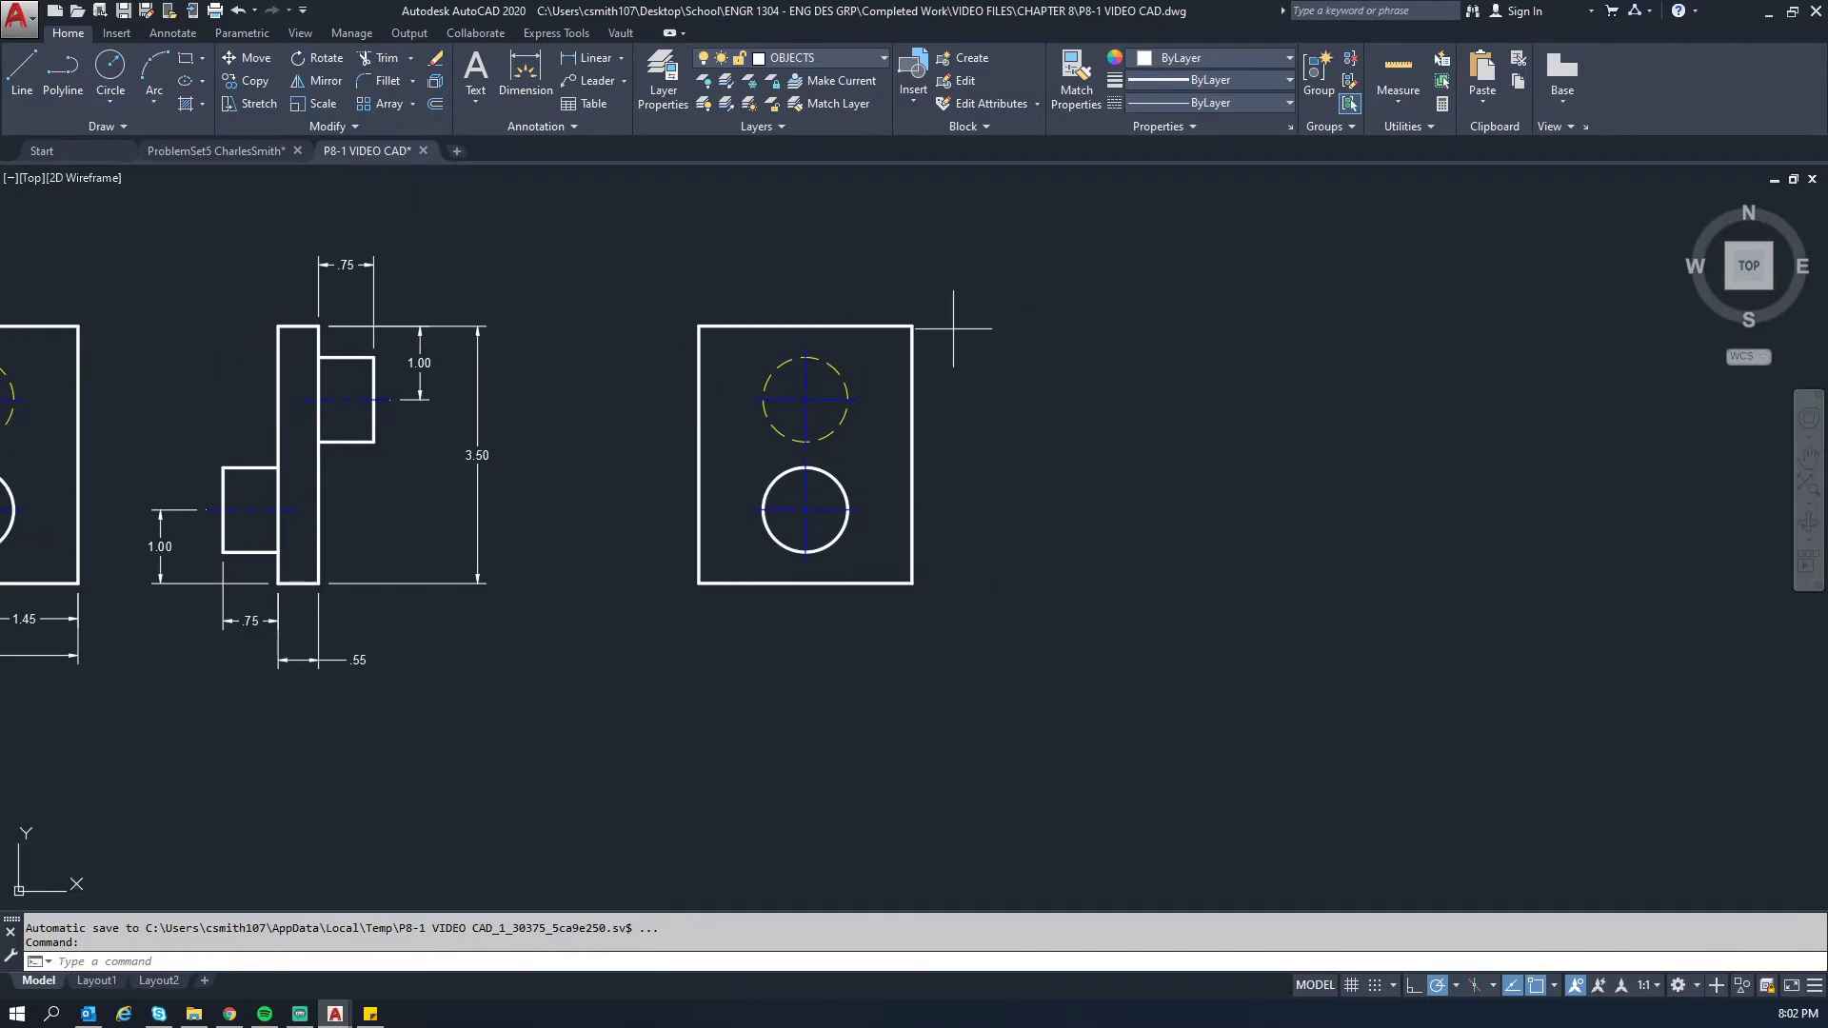
{"action": "type", "text": "l"}
{"action": "key", "text": "Return"}
{"action": "left_click", "coordinate": [912, 327]}
{"action": "left_click", "coordinate": [1635, 327]}
{"action": "key", "text": "Escape"}
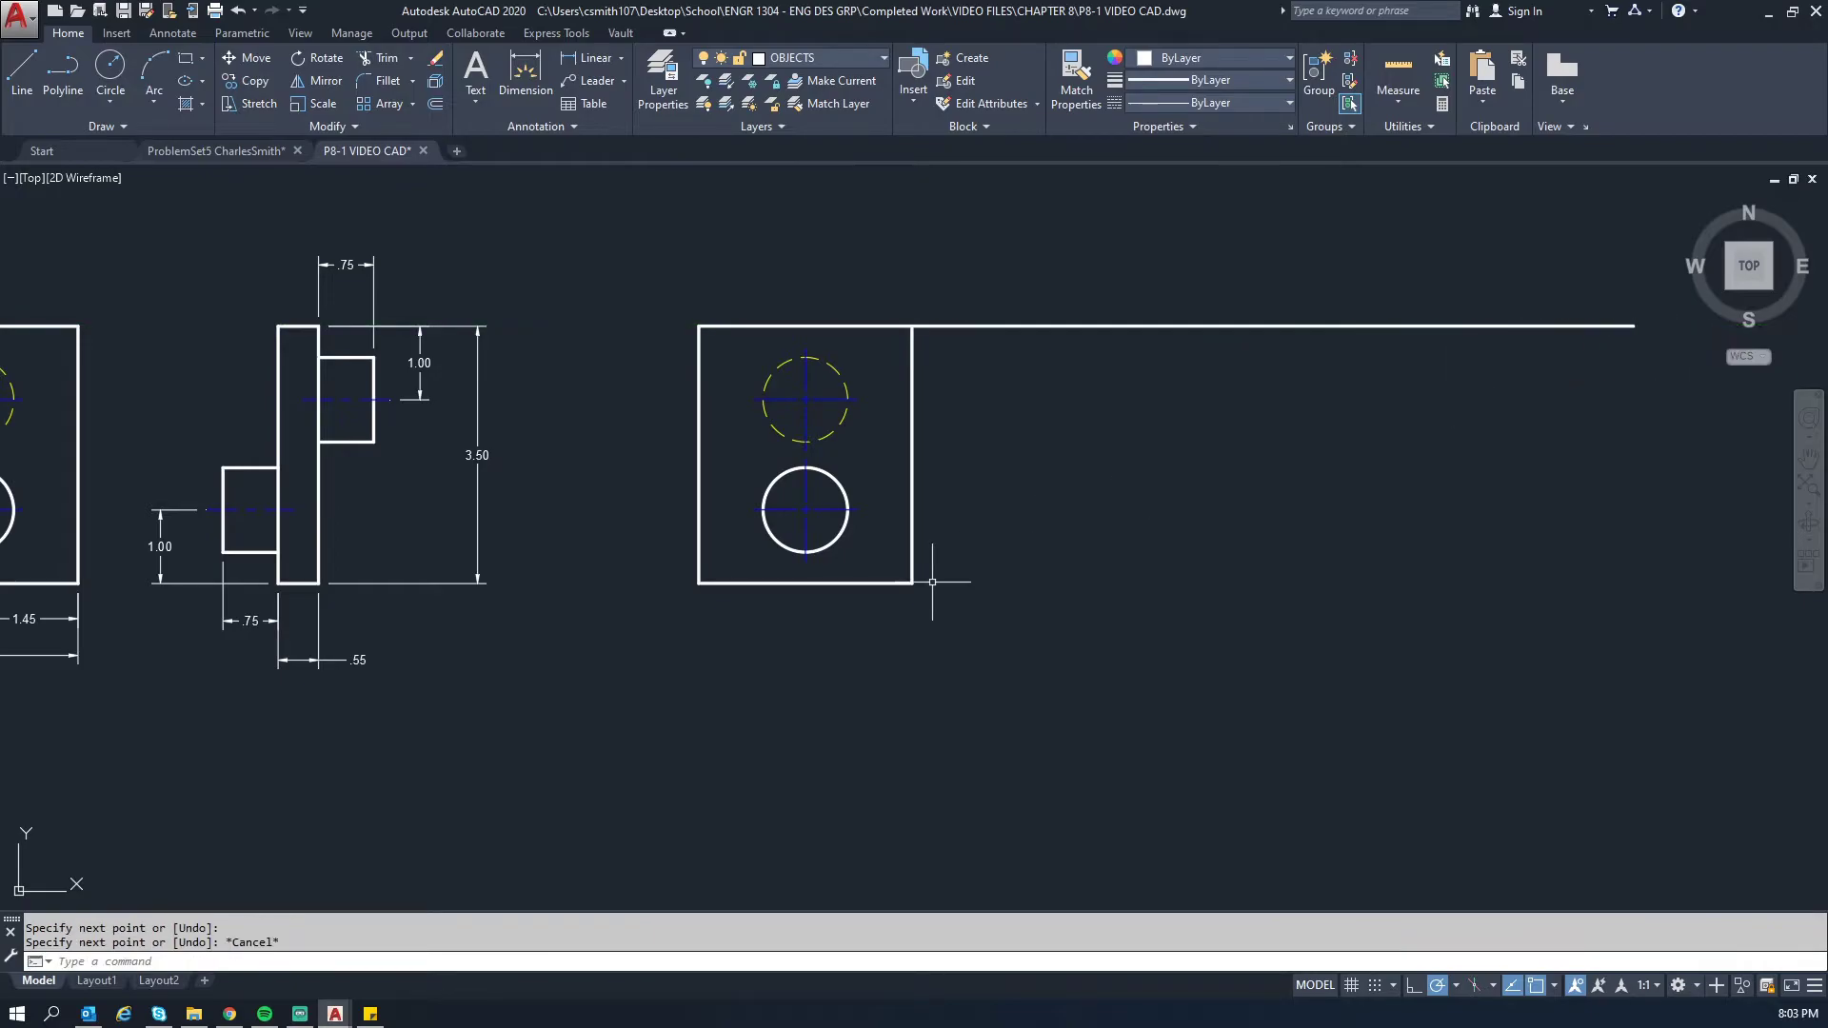
{"action": "type", "text": "l"}
{"action": "key", "text": "Return"}
{"action": "left_click", "coordinate": [912, 583]}
{"action": "left_click", "coordinate": [1635, 574]}
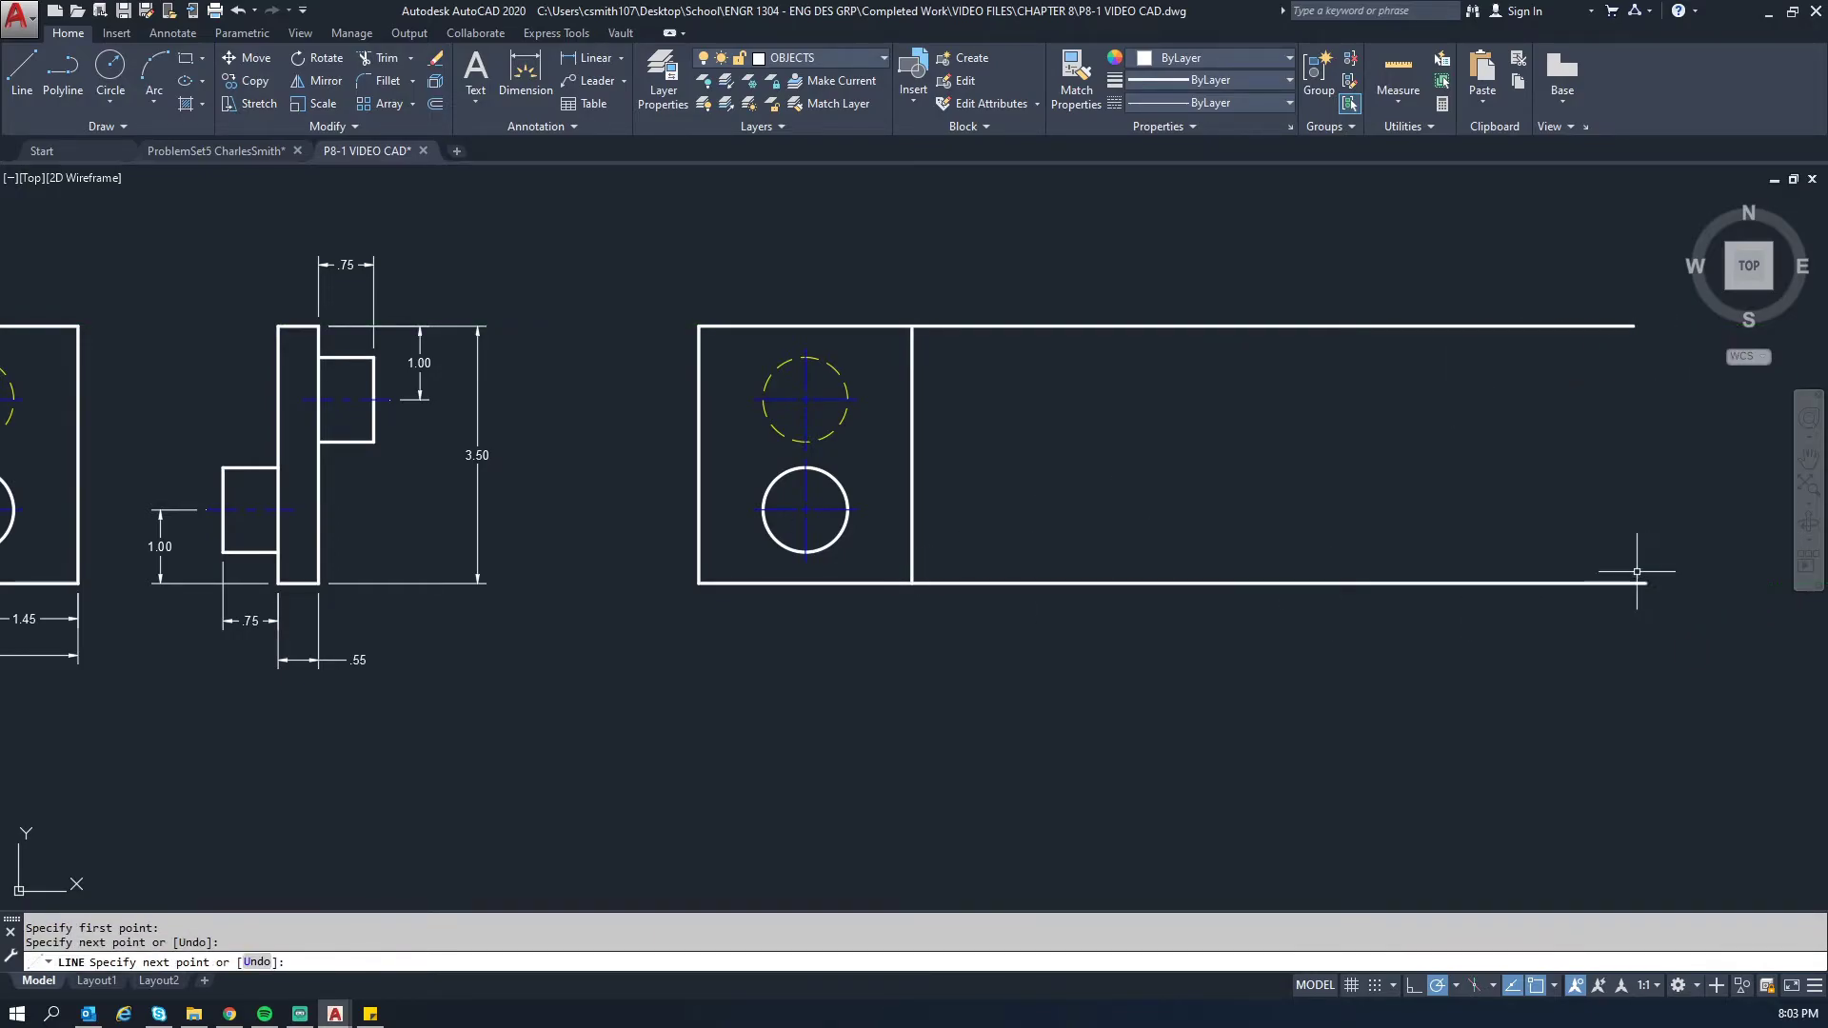
{"action": "key", "text": "Escape"}
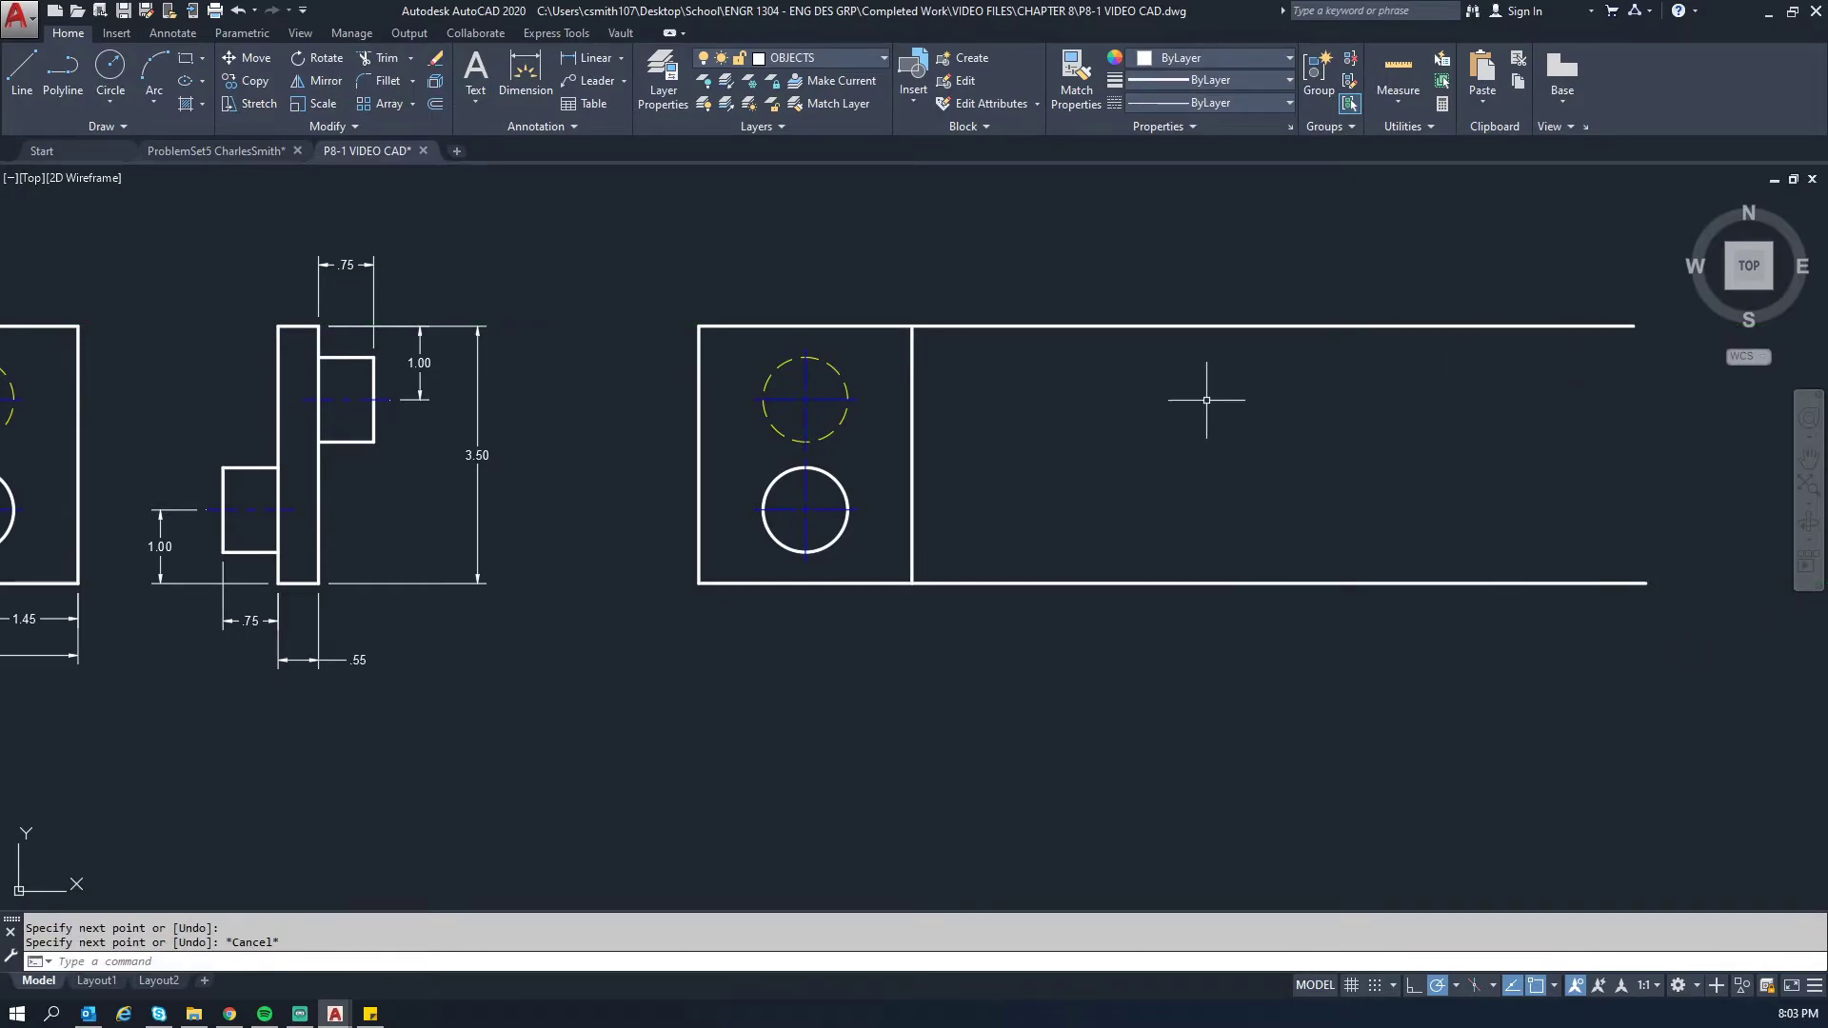
{"action": "mouse_move", "coordinate": [1206, 400]}
{"action": "middle_mouse_down"}
{"action": "mouse_move", "coordinate": [1081, 391]}
{"action": "mouse_move", "coordinate": [1297, 396]}
{"action": "middle_mouse_up"}
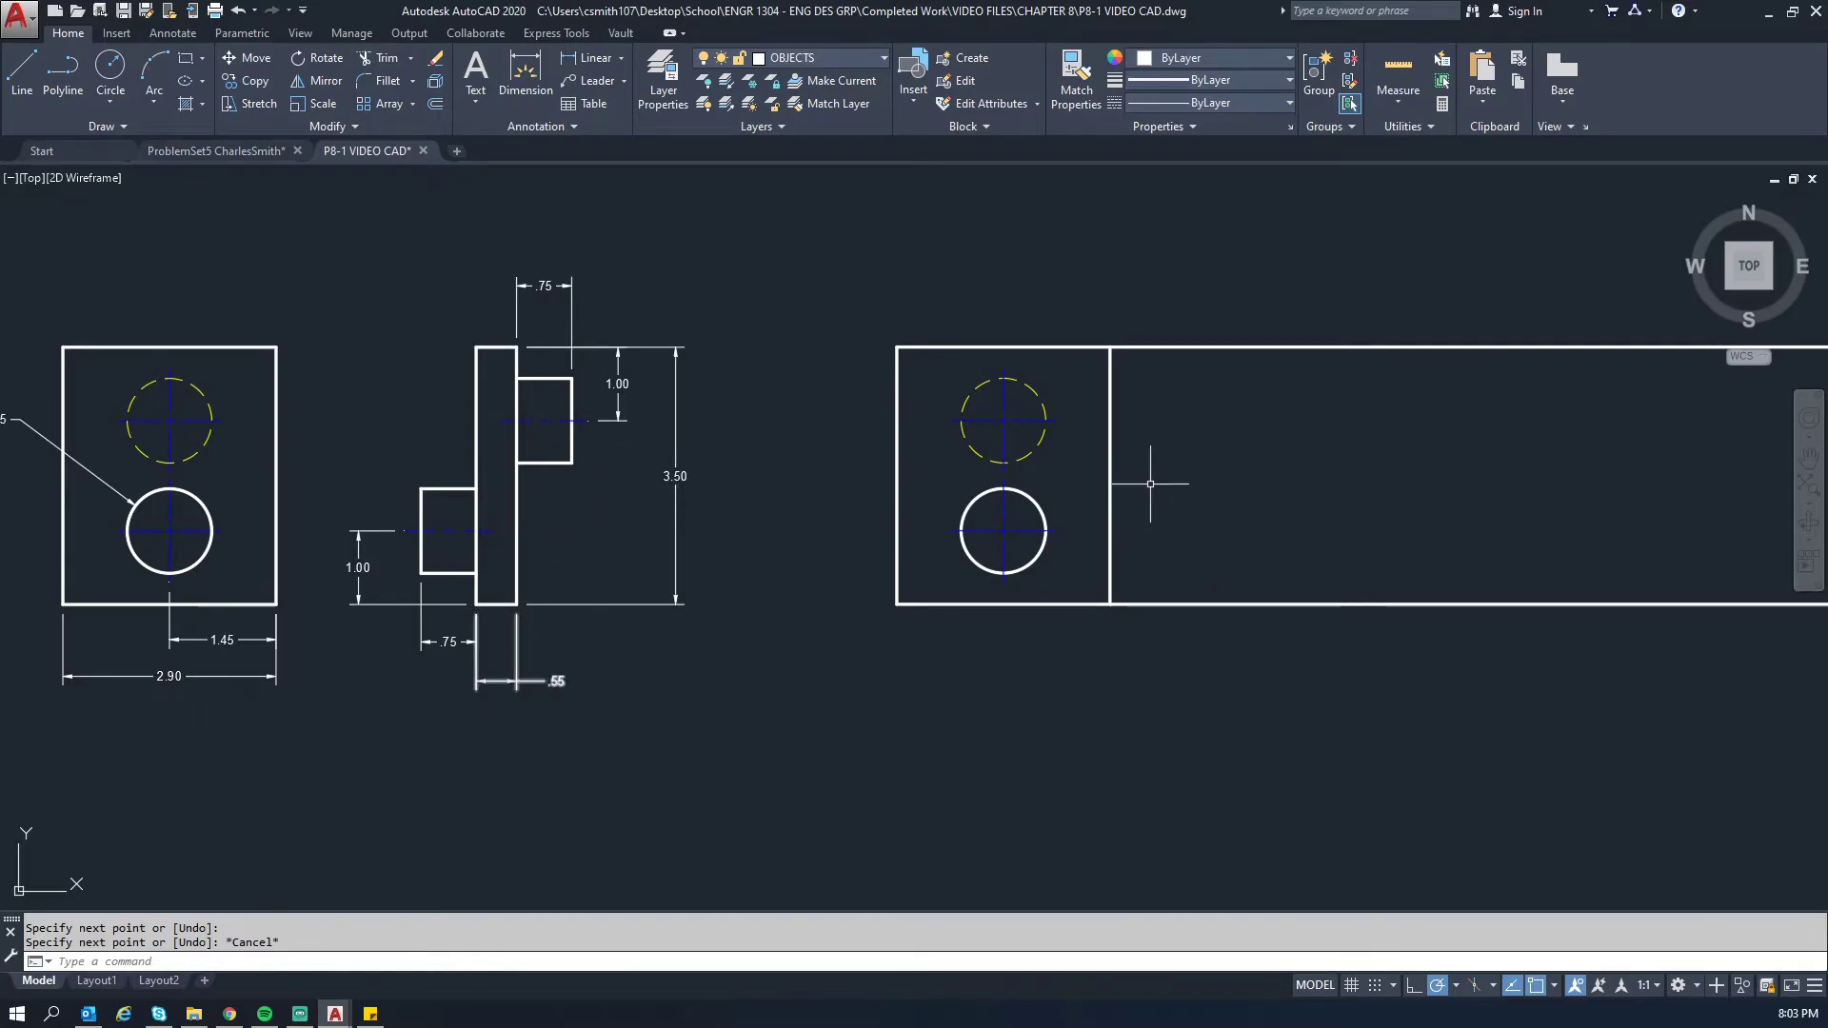
- Draw a vertical line between the top and bottom projection lines as the side view's left edge
{"action": "middle_click_drag", "start_coordinate": [1304, 474], "coordinate": [1022, 467]}
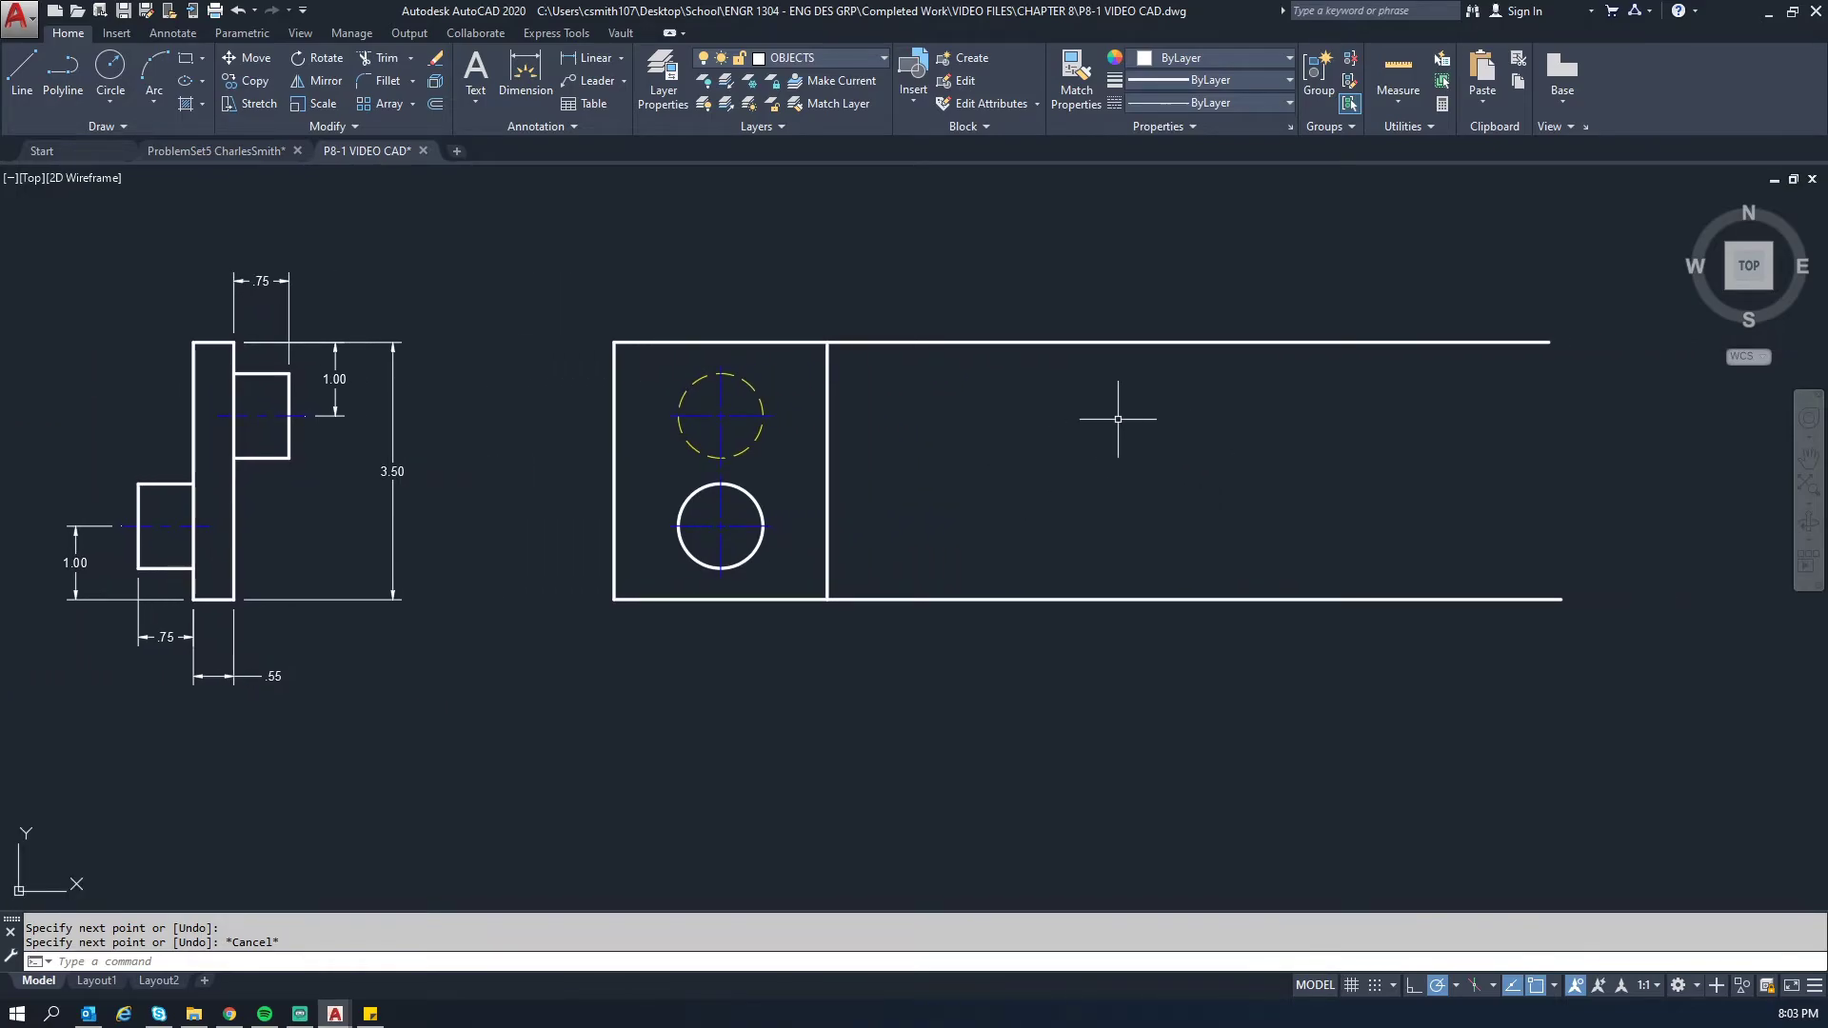
{"action": "type", "text": "l"}
{"action": "key", "text": "Return"}
{"action": "left_click", "coordinate": [1145, 341]}
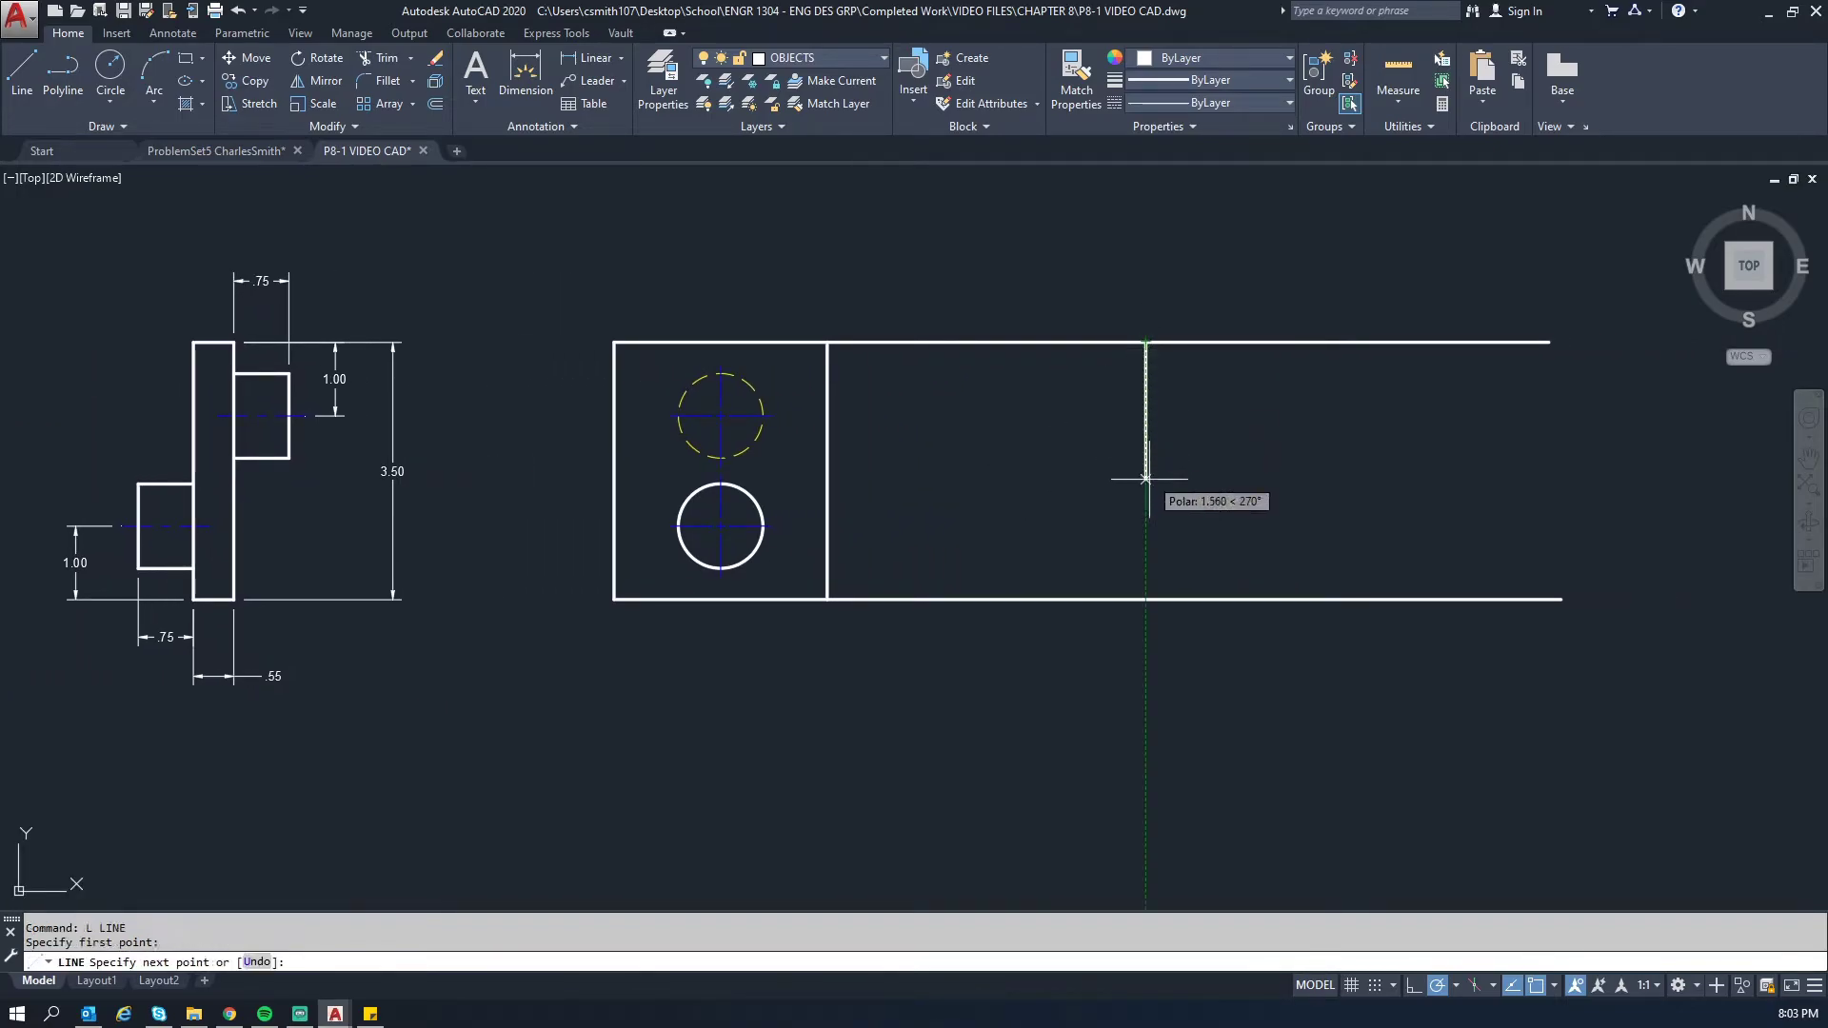
{"action": "left_click", "coordinate": [1146, 598]}
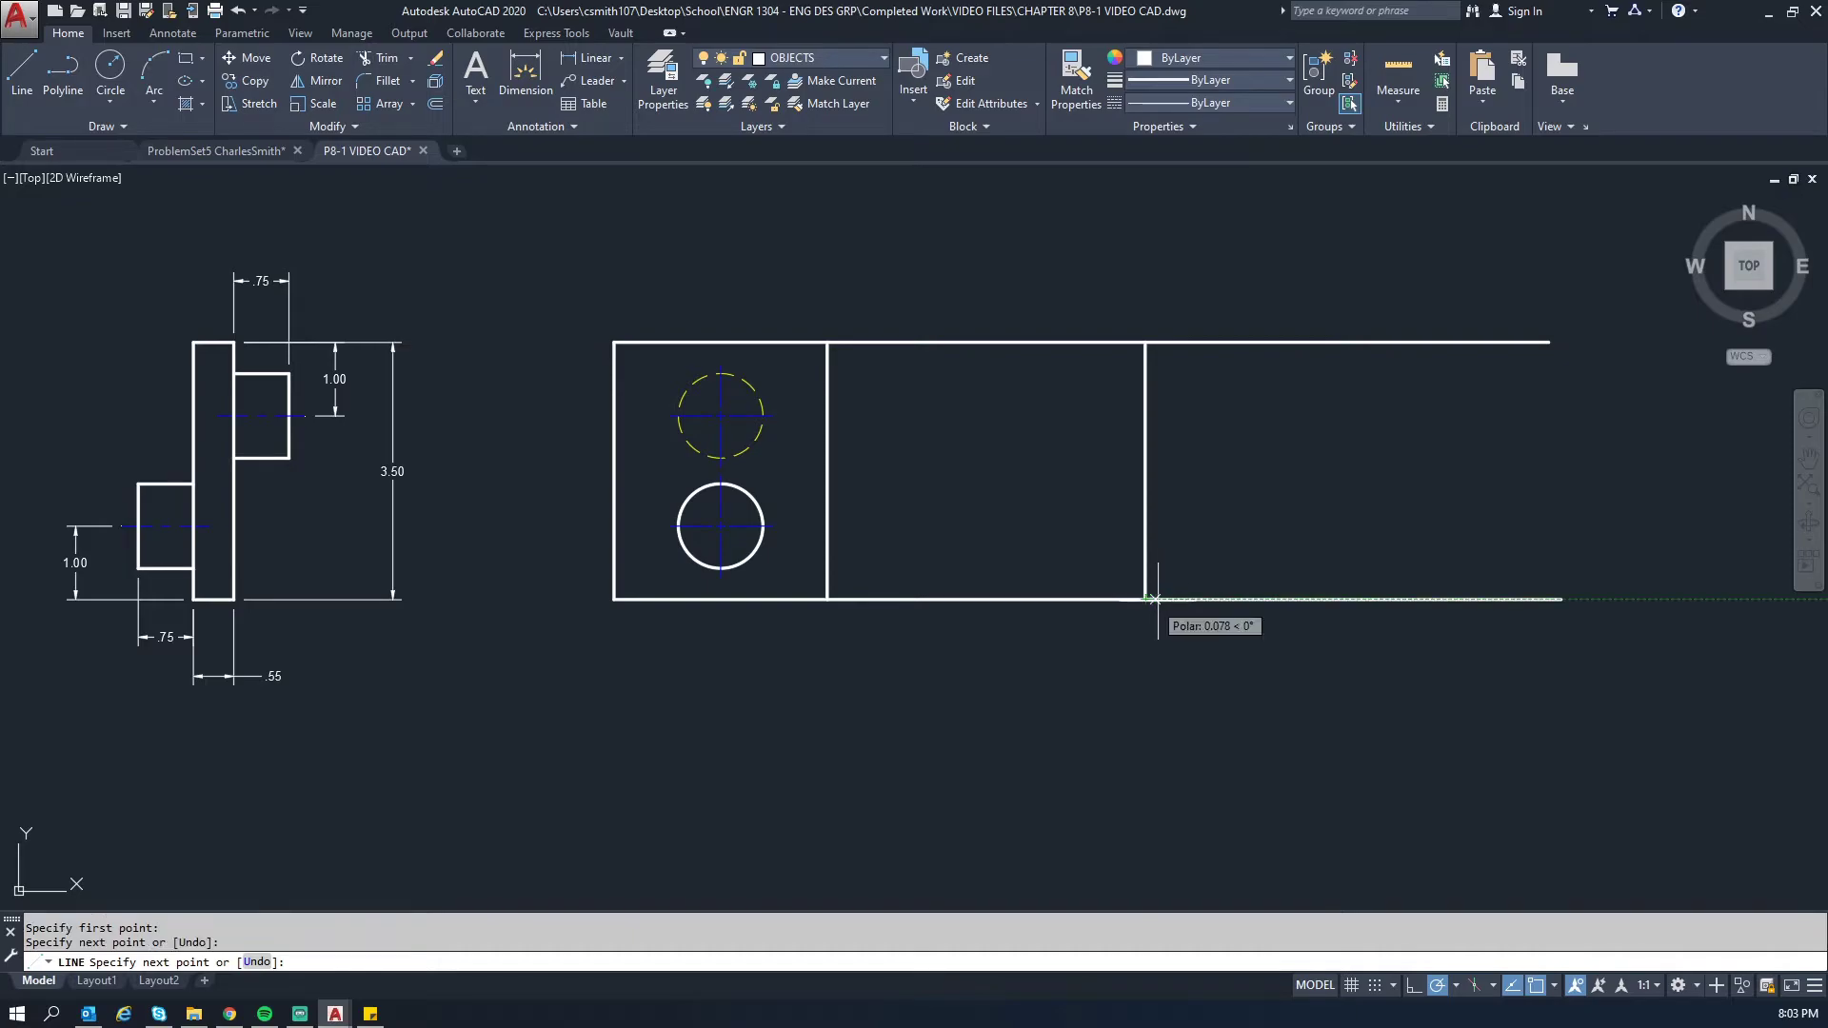
{"action": "key", "text": "Escape"}
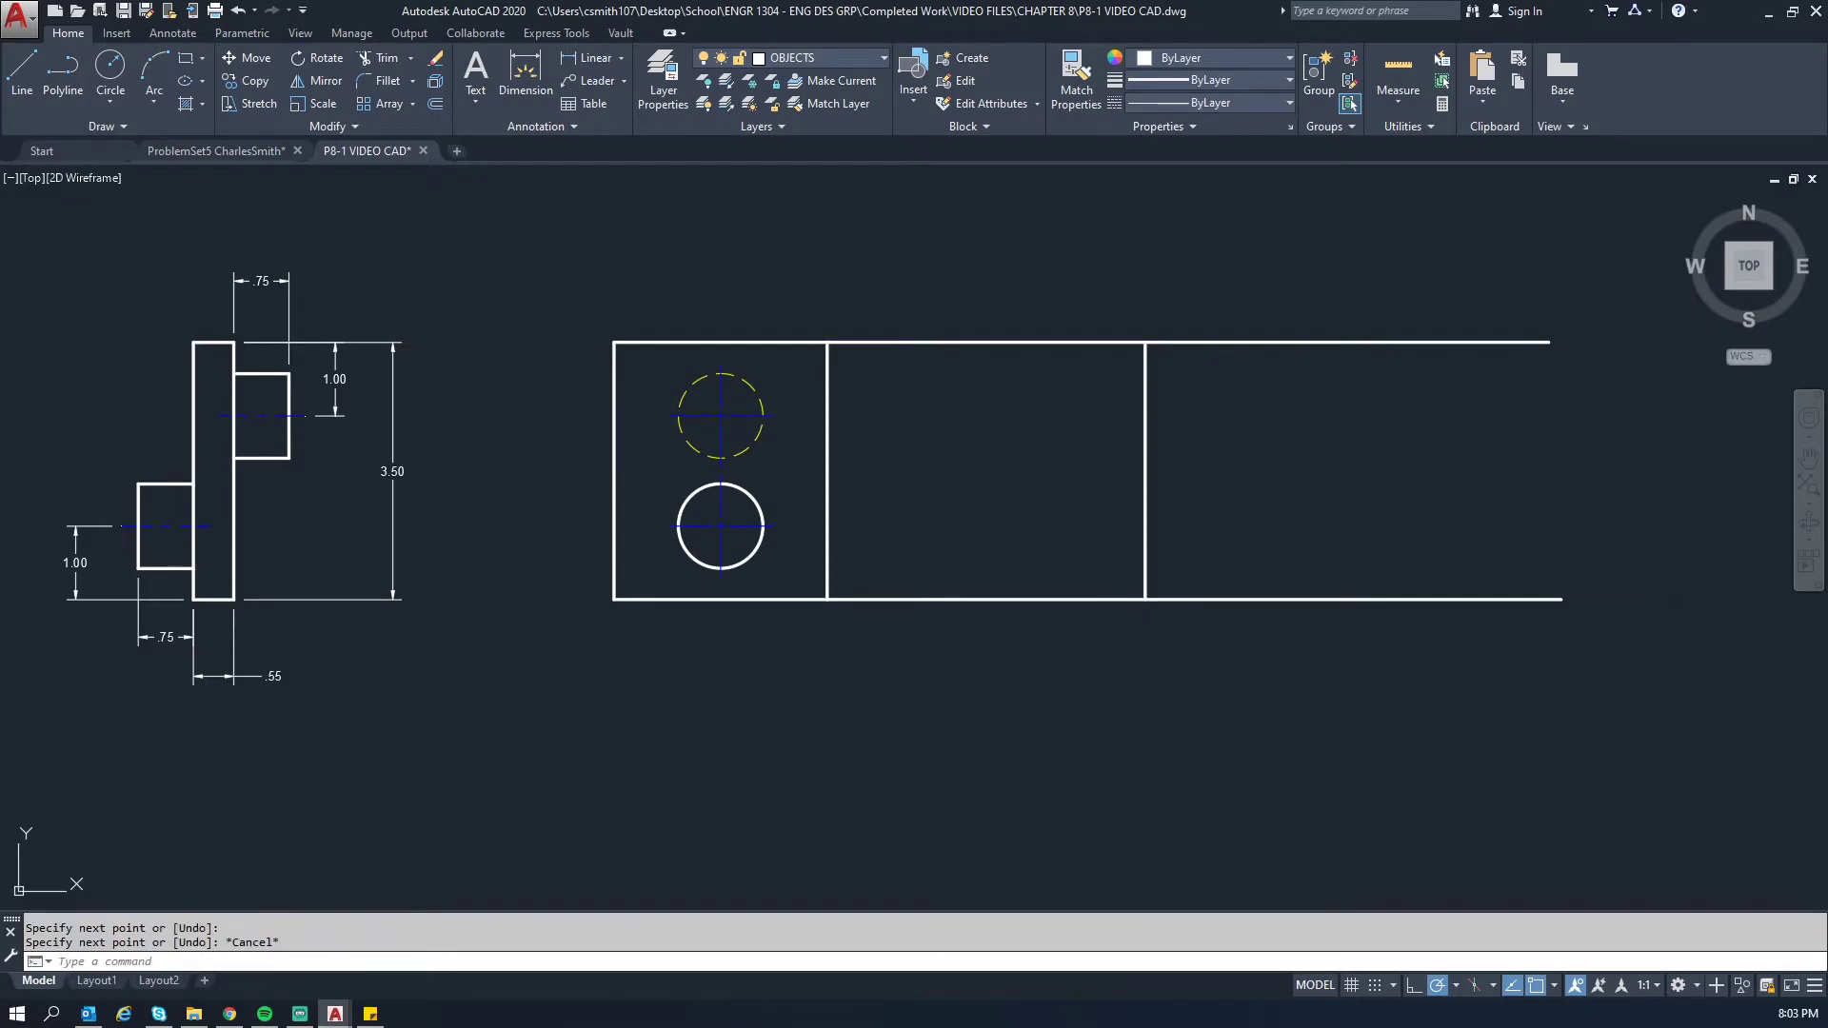
- Draw a 0.55 helper segment and a second vertical edge 0.55 to the right
{"action": "key", "text": "Return"}
{"action": "left_click", "coordinate": [1145, 638]}
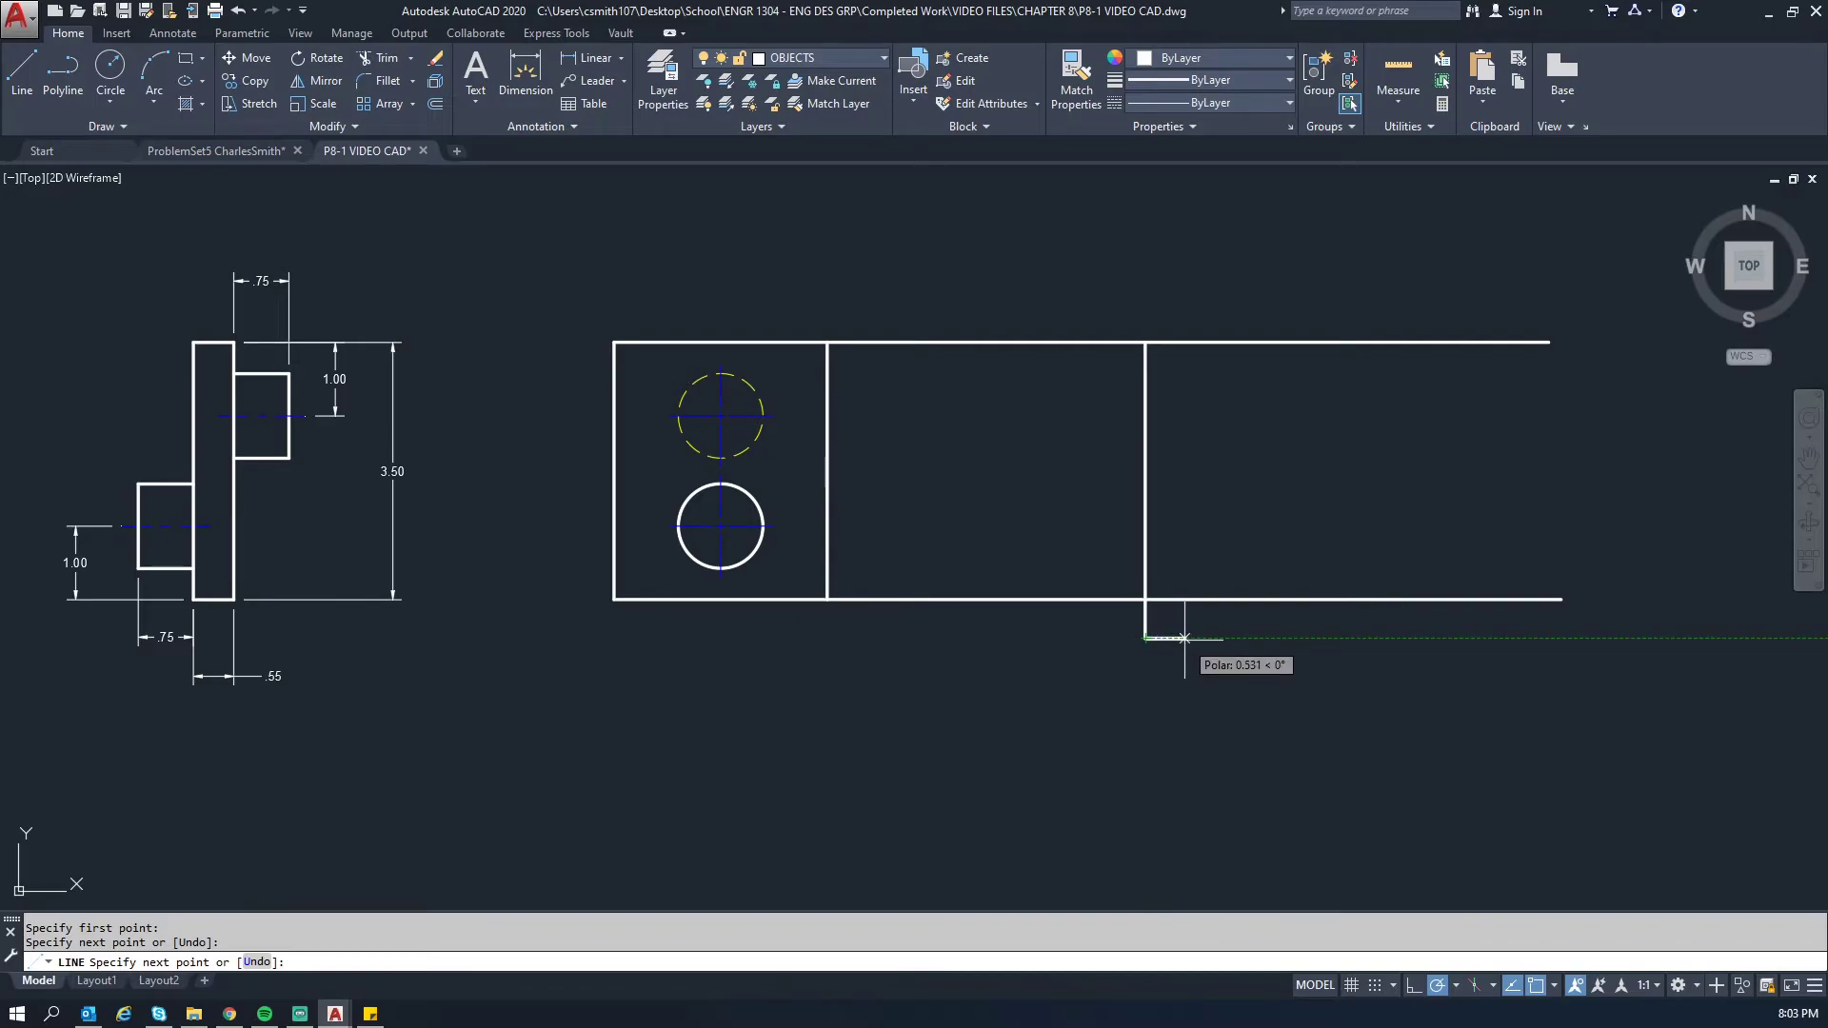
{"action": "key", "text": "Return"}
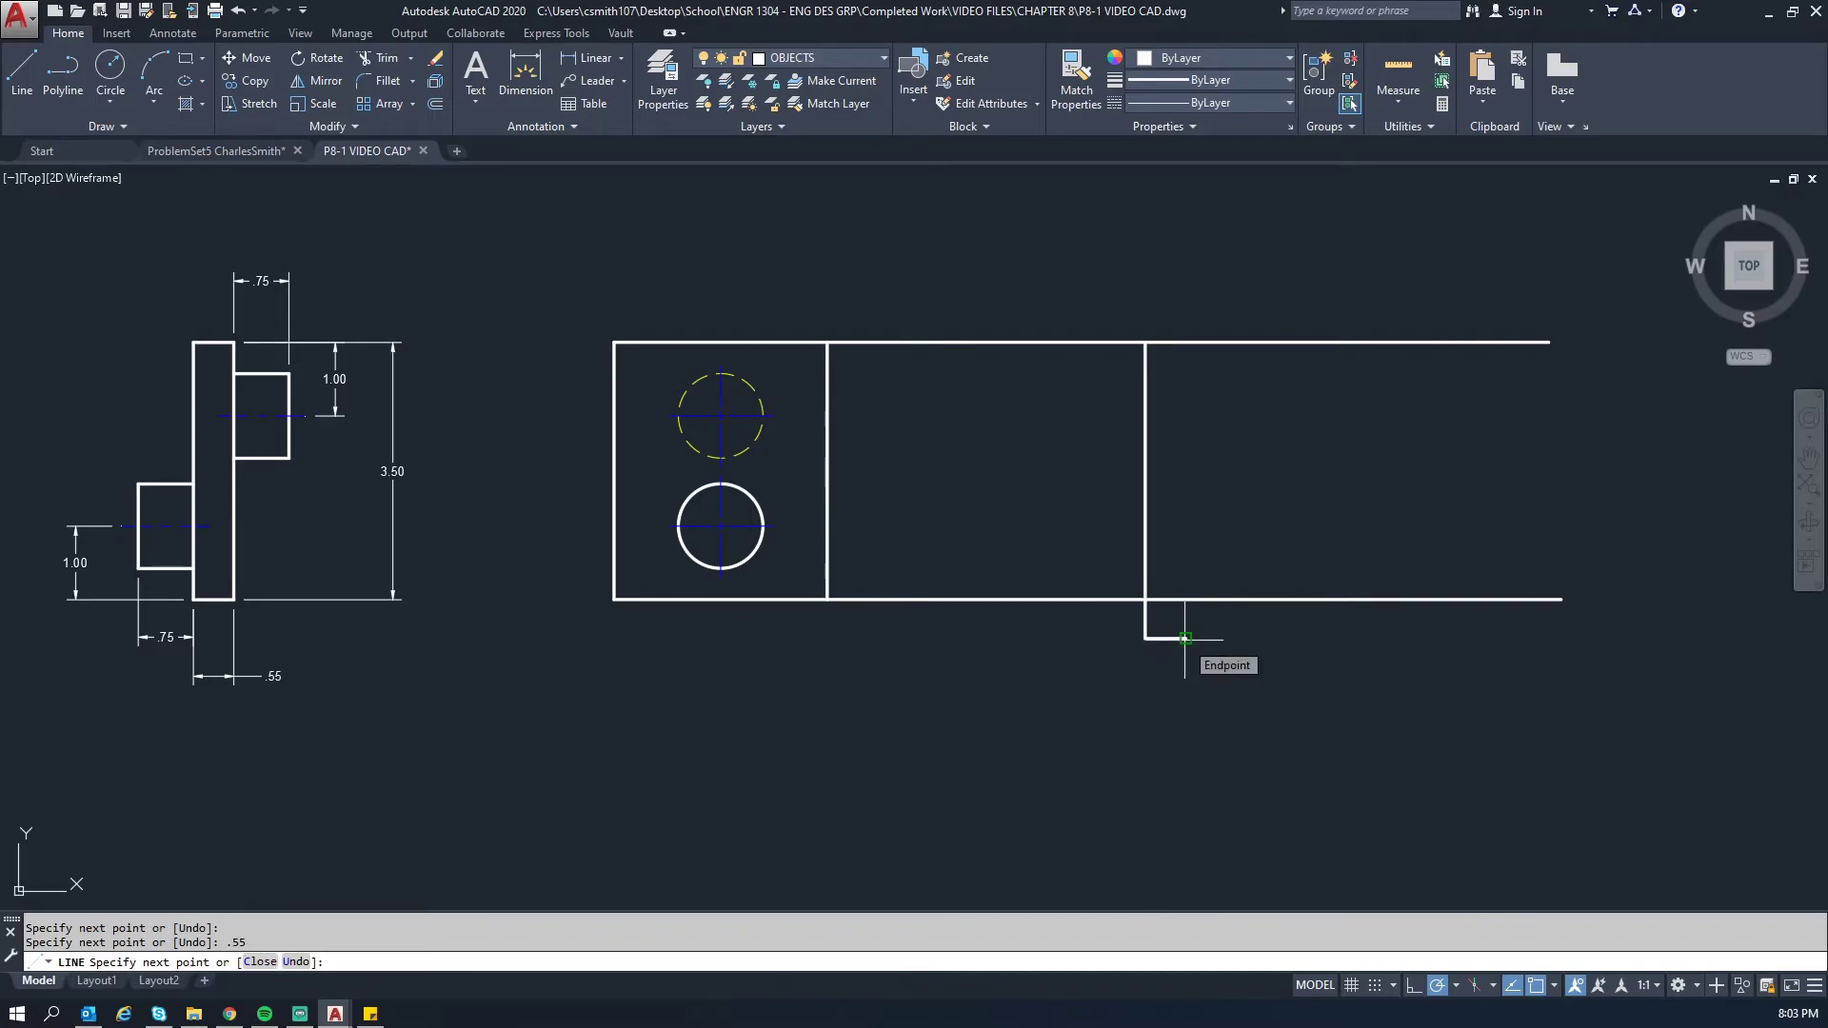
{"action": "left_click", "coordinate": [1185, 601]}
{"action": "key", "text": "Escape"}
{"action": "key", "text": "Escape"}
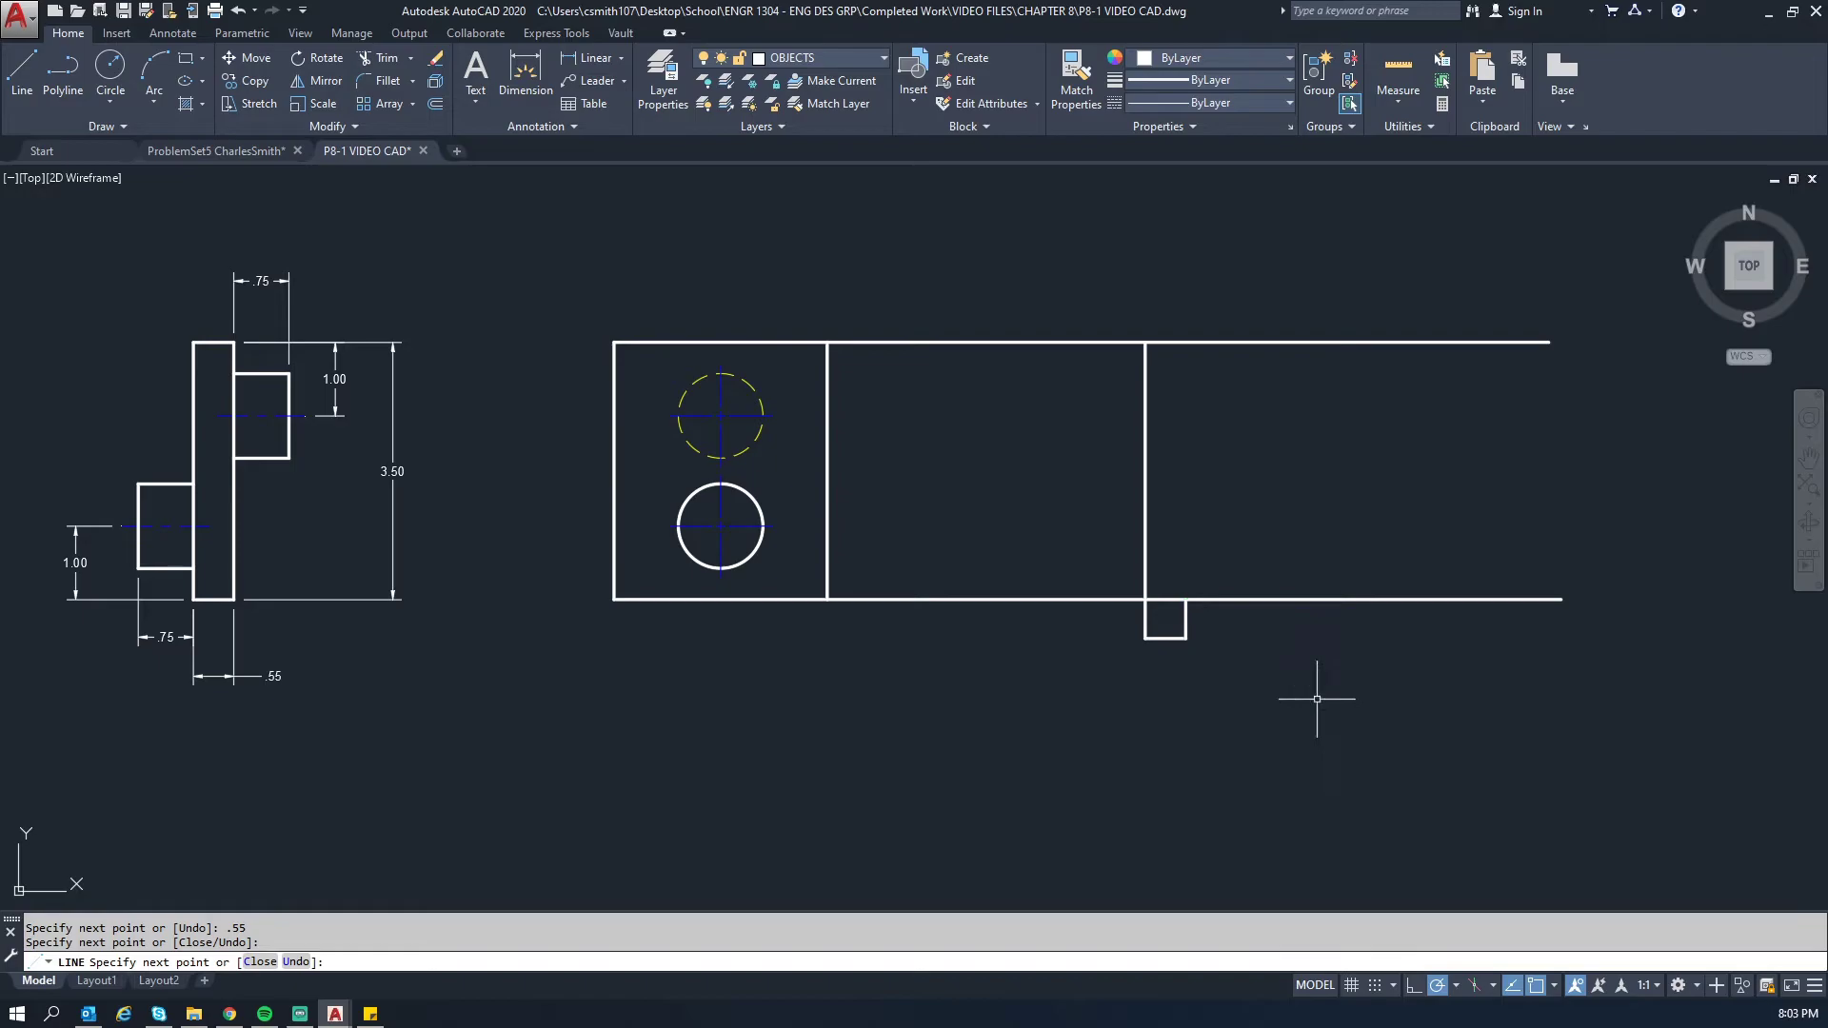
{"action": "key", "text": "Return"}
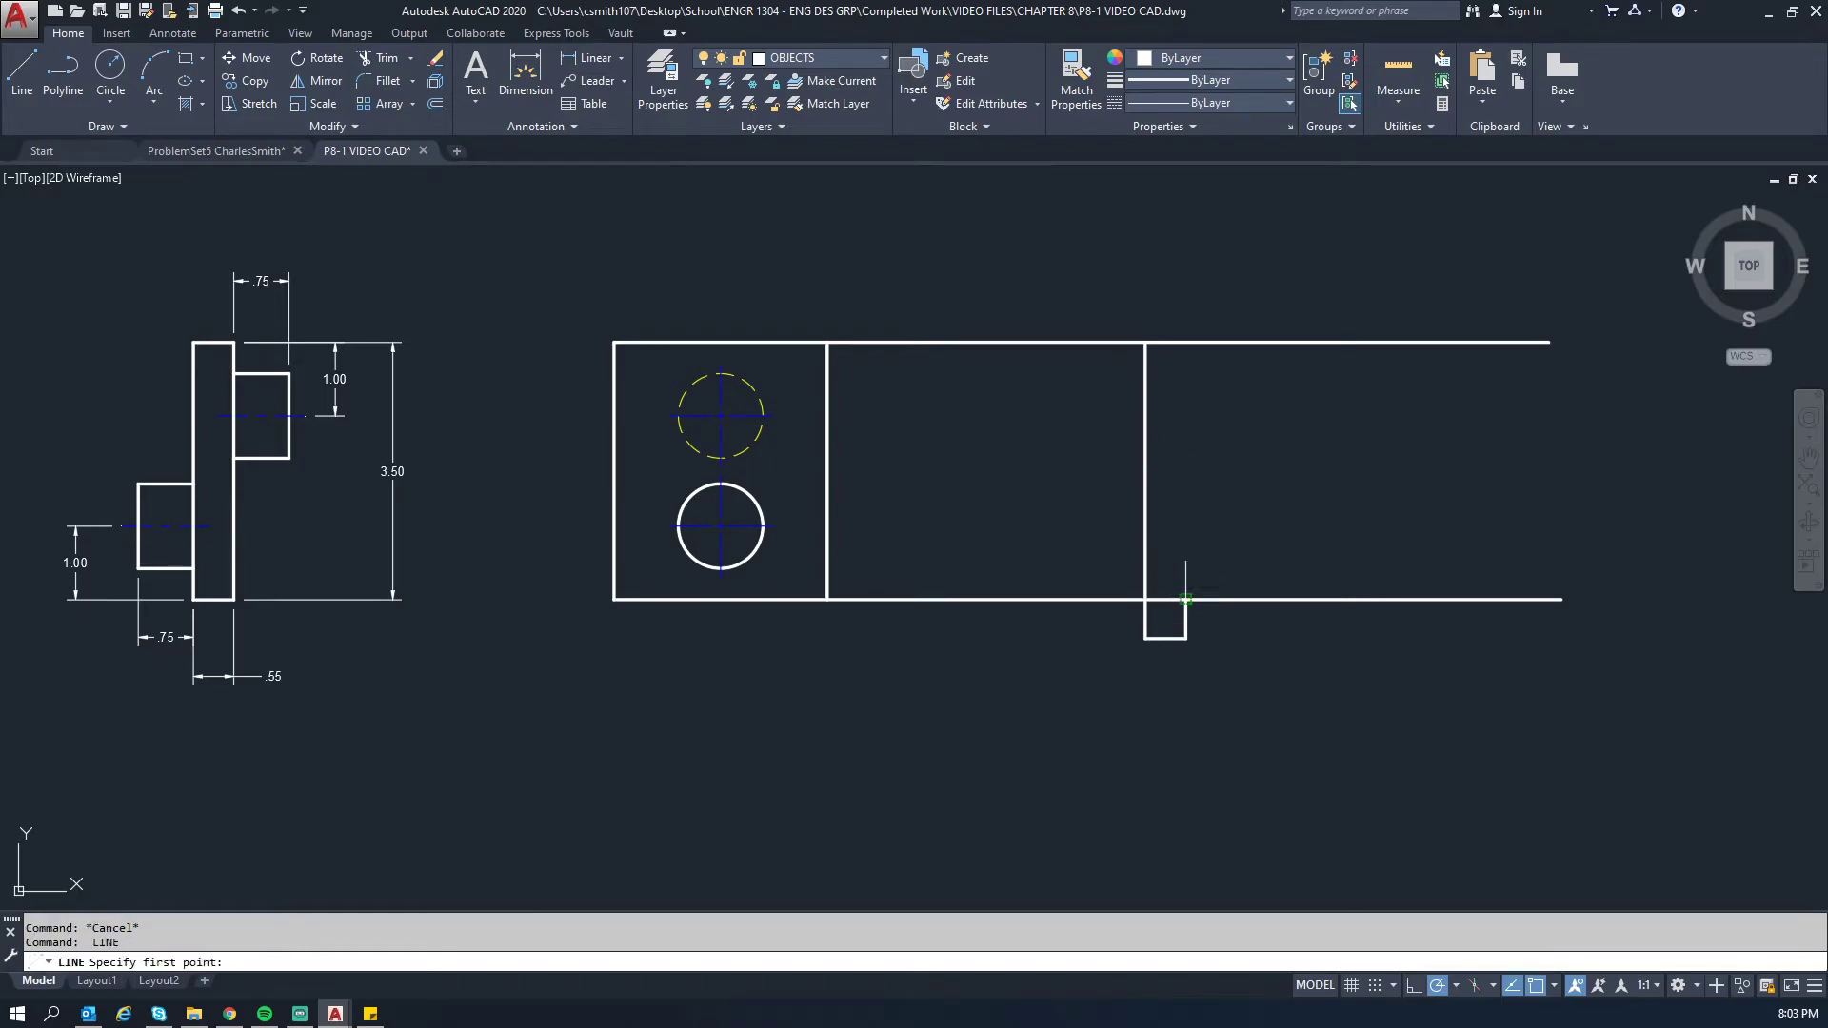
{"action": "left_click", "coordinate": [1185, 601]}
{"action": "left_click", "coordinate": [1187, 343]}
{"action": "key", "text": "Escape"}
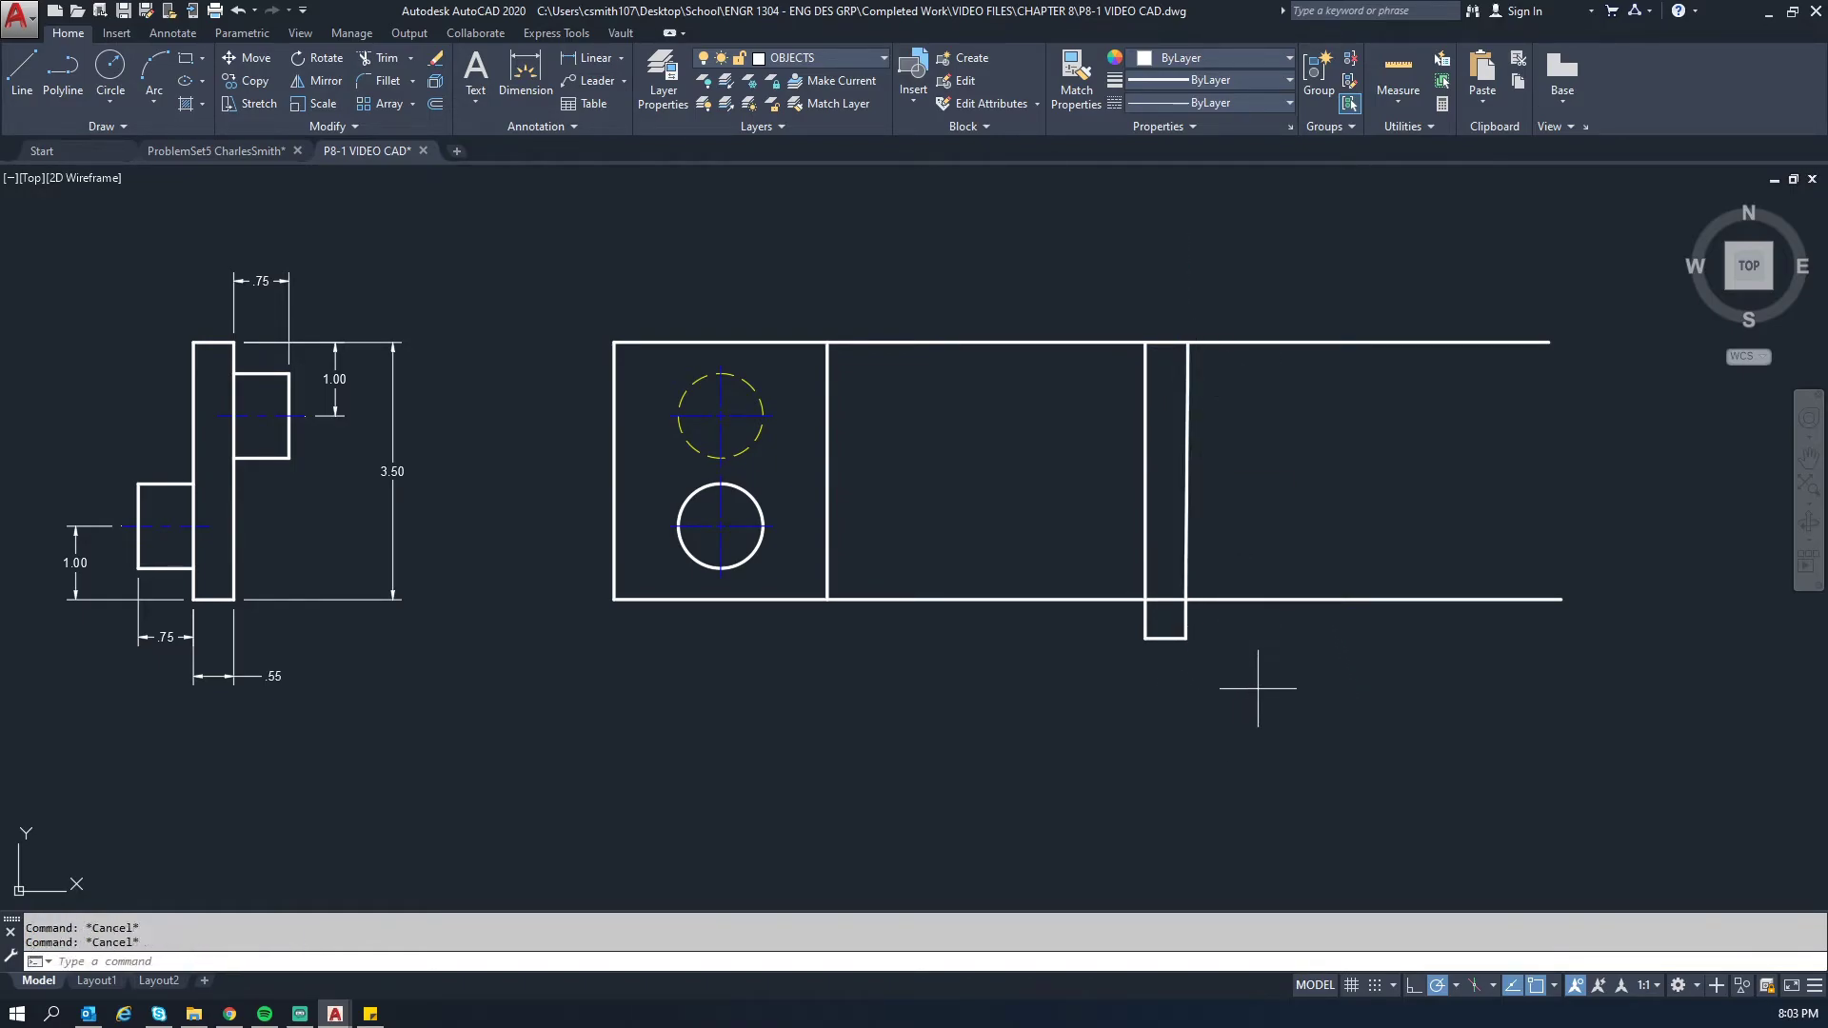
- Delete the small helper lines and the long top and bottom projection lines
{"action": "left_click", "coordinate": [1257, 682]}
{"action": "left_click", "coordinate": [1055, 620]}
{"action": "key", "text": "Delete"}
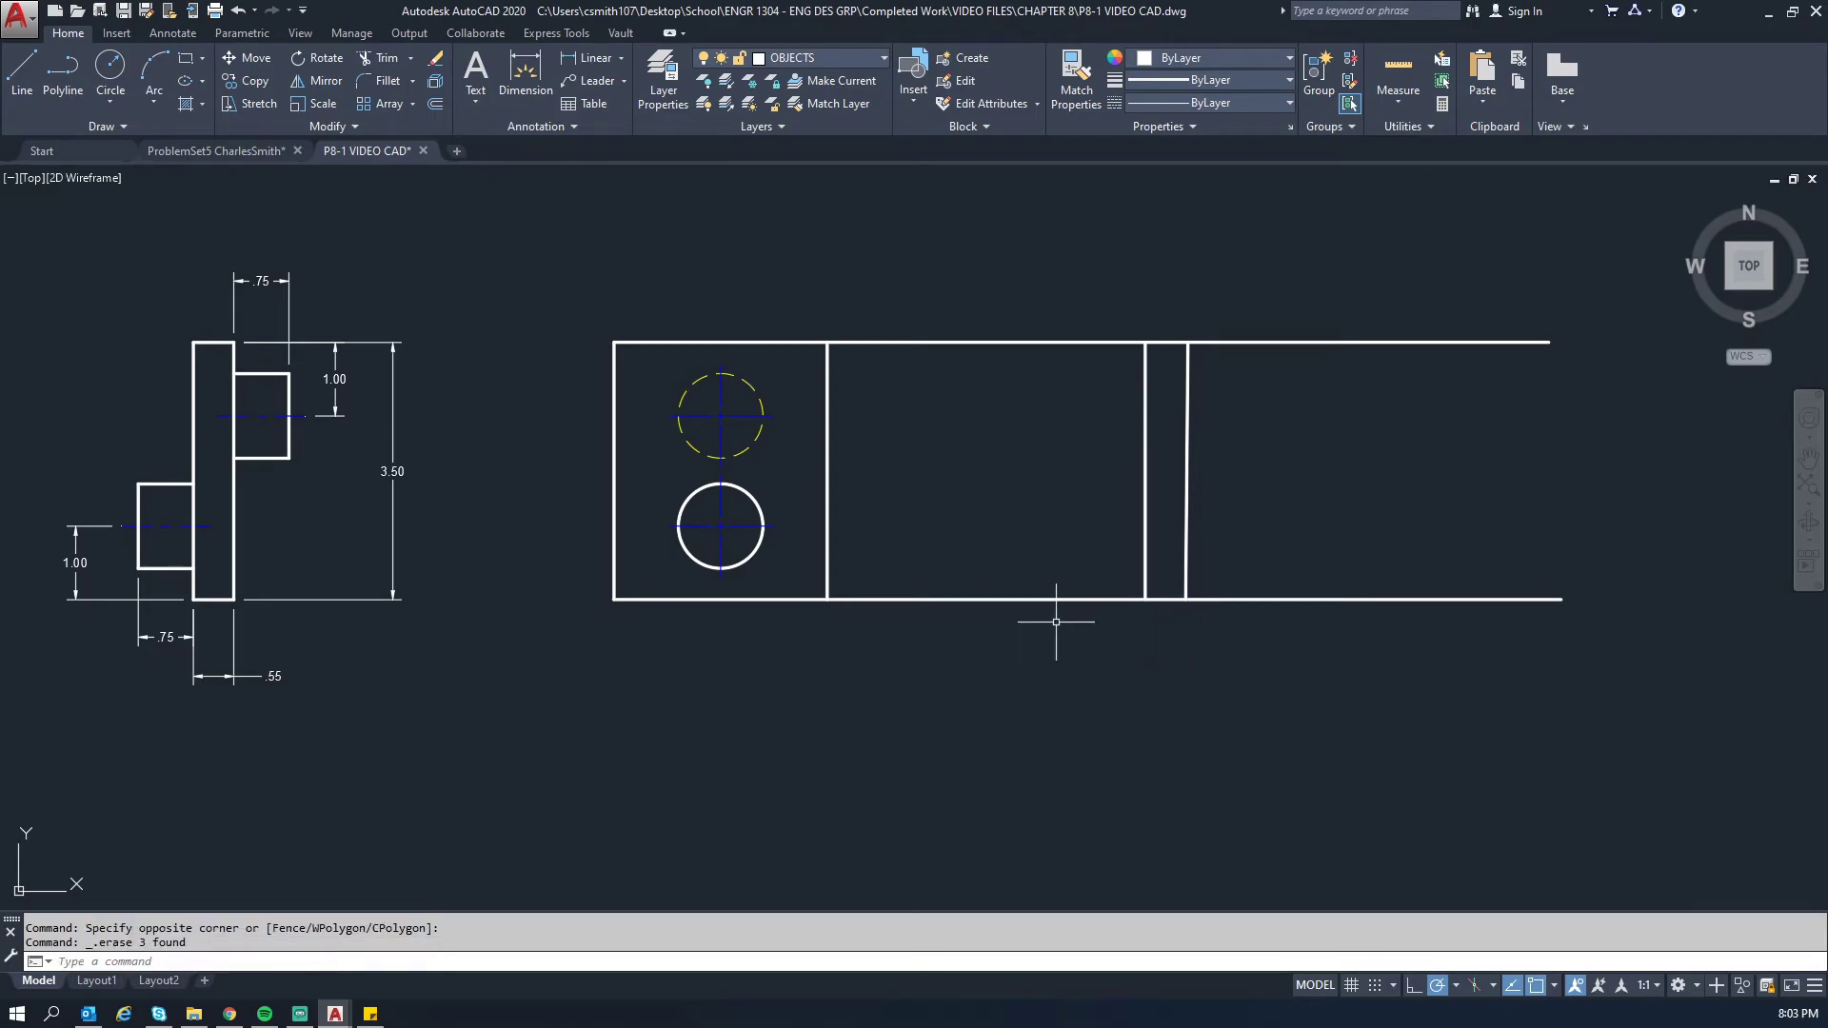
{"action": "left_click", "coordinate": [1066, 644]}
{"action": "left_click", "coordinate": [987, 316]}
{"action": "key", "text": "Delete"}
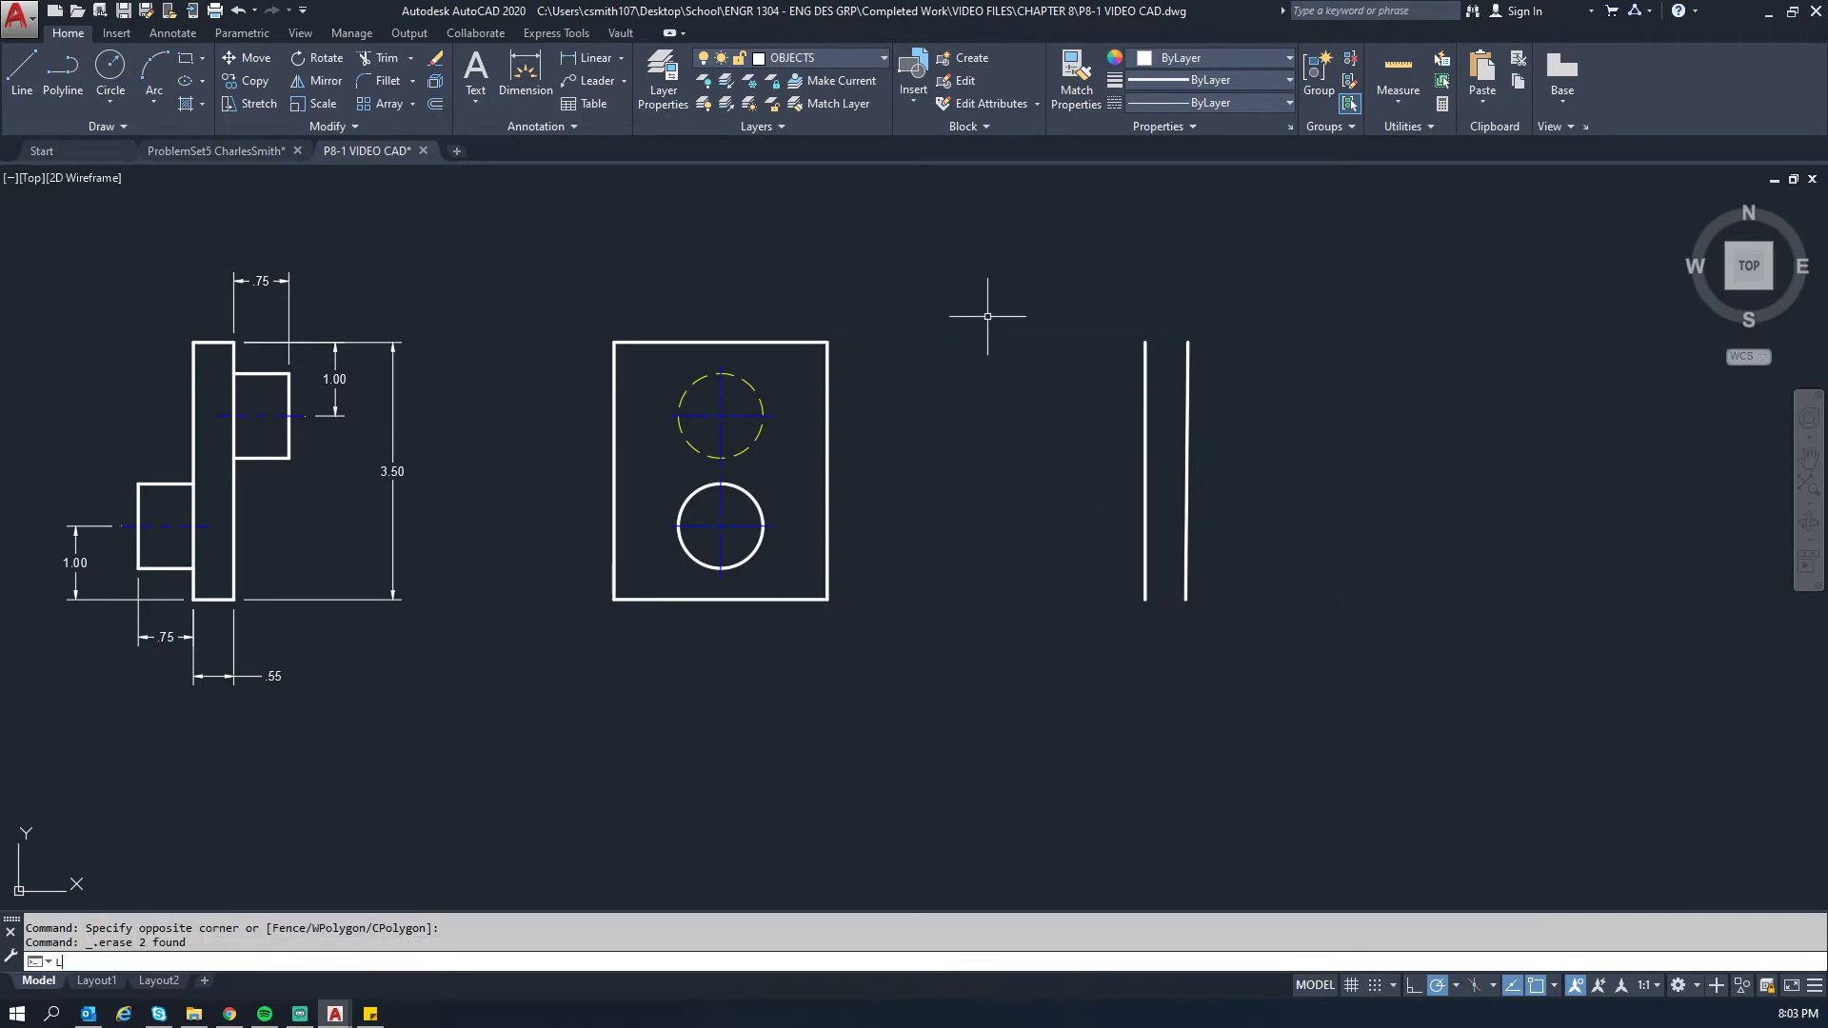
- Close the narrow side view with top and bottom edges between the two verticals
{"action": "key", "text": "Return"}
{"action": "left_click", "coordinate": [1145, 343]}
{"action": "left_click", "coordinate": [1187, 343]}
{"action": "key", "text": "Escape"}
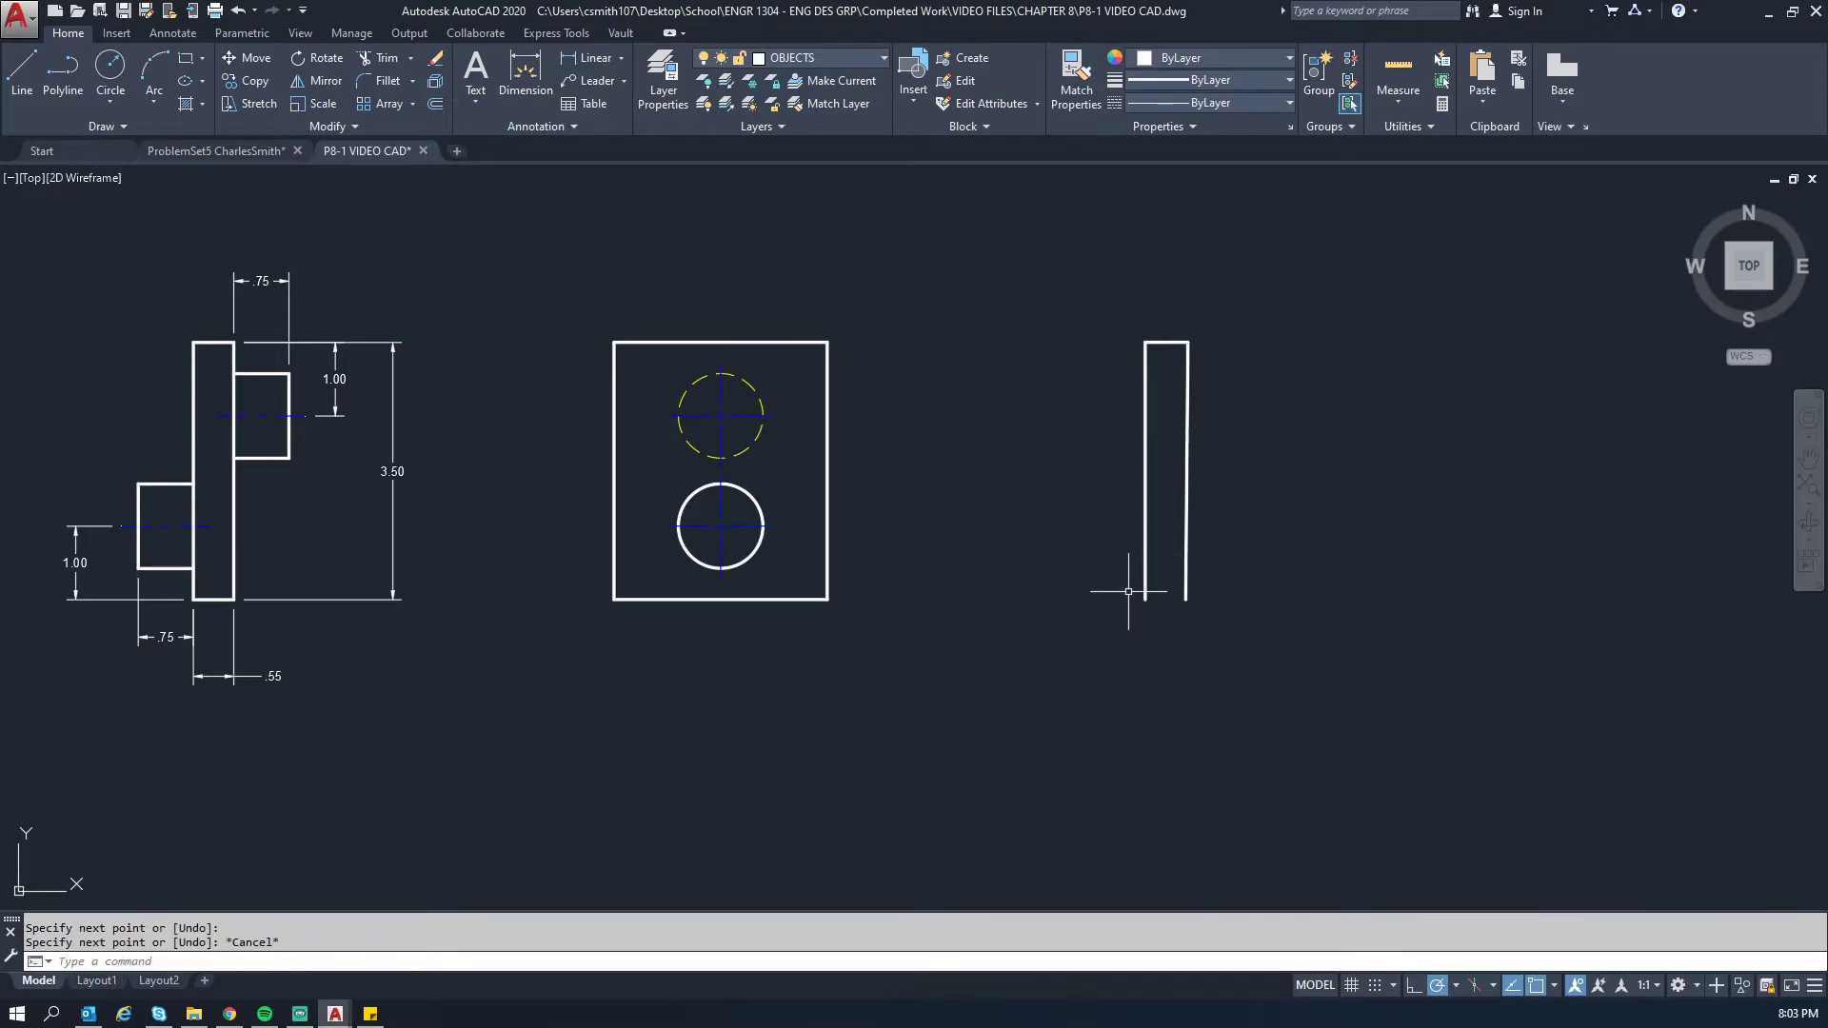
{"action": "key", "text": "Return"}
{"action": "left_click", "coordinate": [1145, 600]}
{"action": "left_click", "coordinate": [1186, 600]}
{"action": "key", "text": "Escape"}
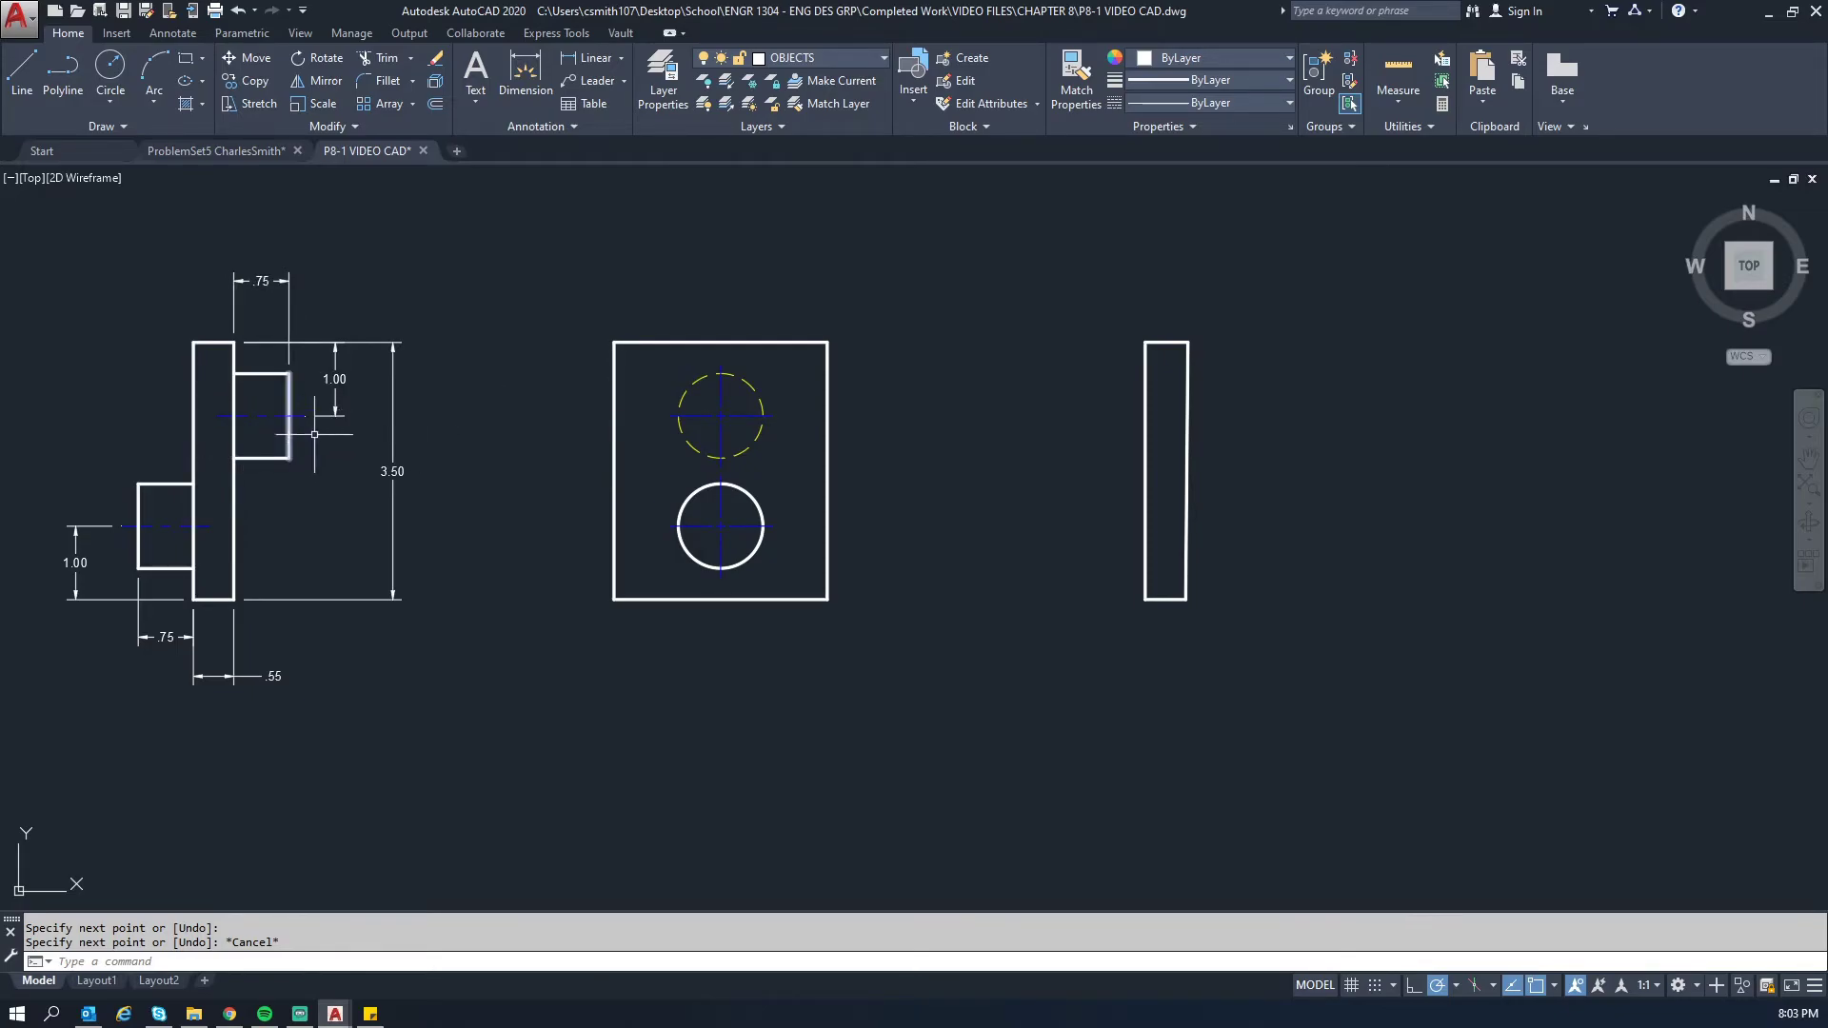
- Project lines from both holes' right edges across past the side view
{"action": "key", "text": "Return"}
{"action": "left_click", "coordinate": [765, 415]}
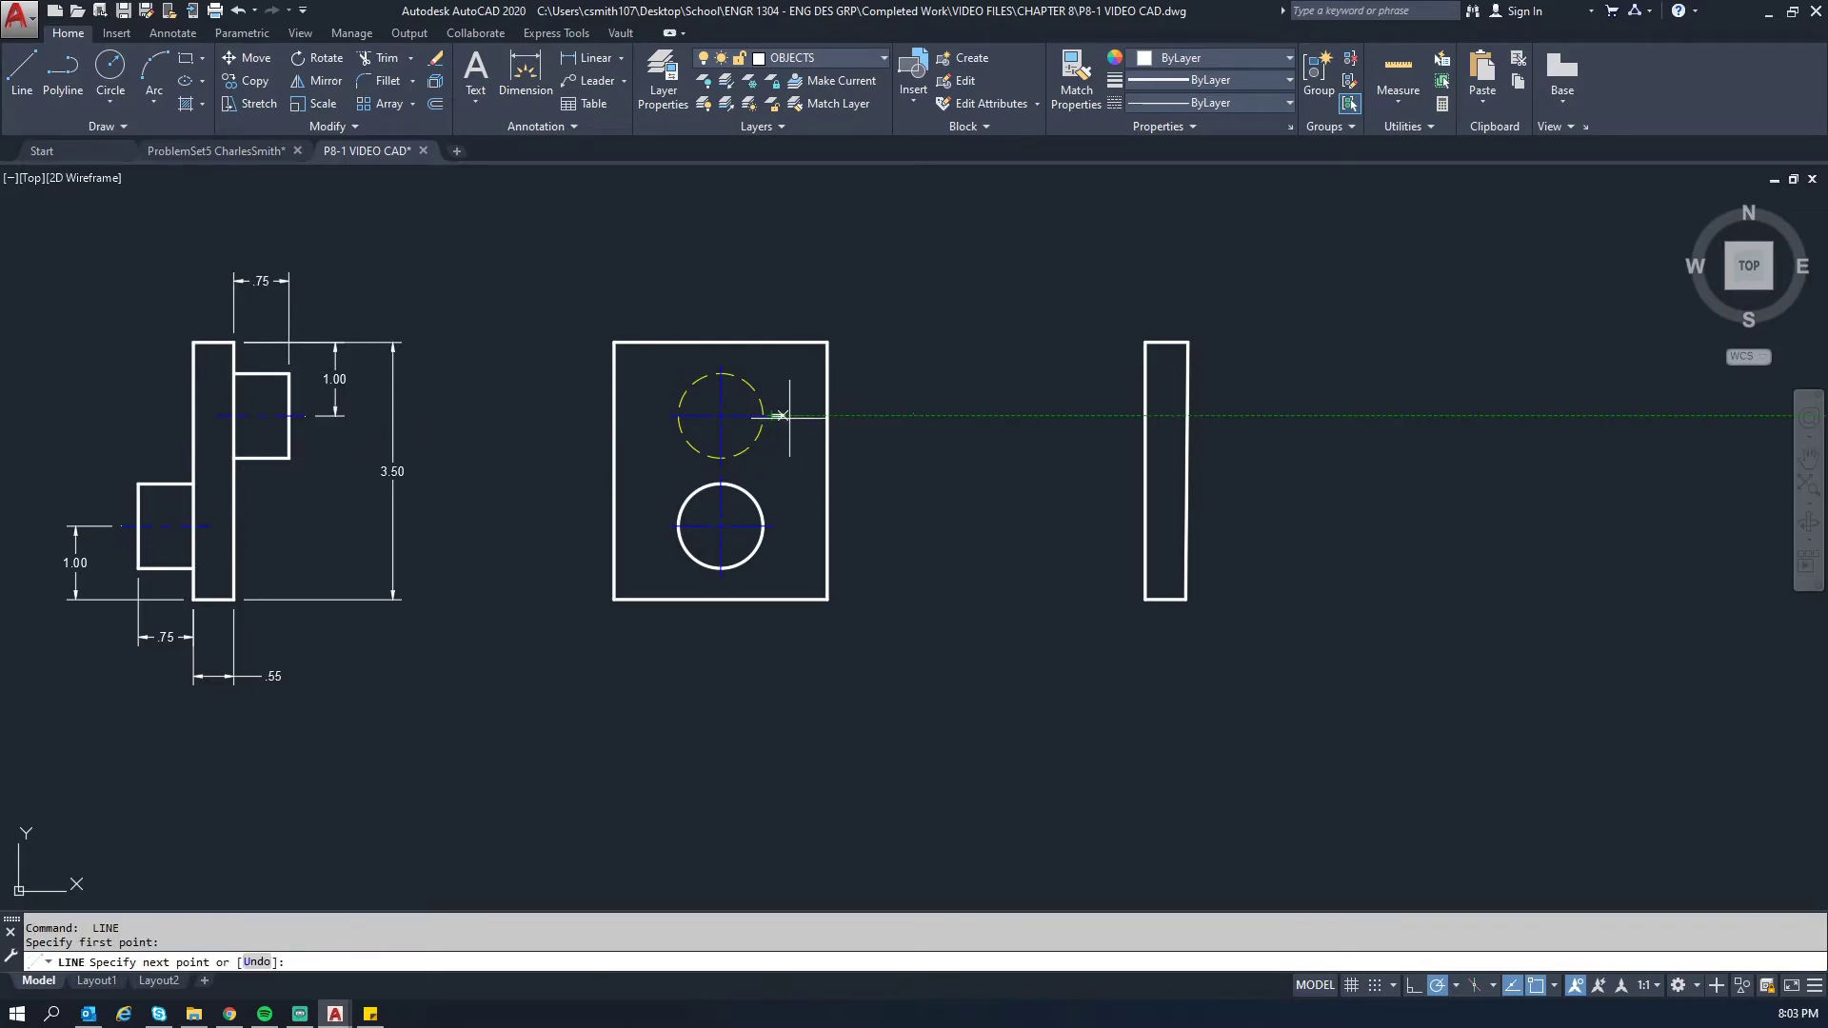
{"action": "left_click", "coordinate": [1409, 415]}
{"action": "key", "text": "Return"}
{"action": "key", "text": "Return"}
{"action": "left_click", "coordinate": [764, 525]}
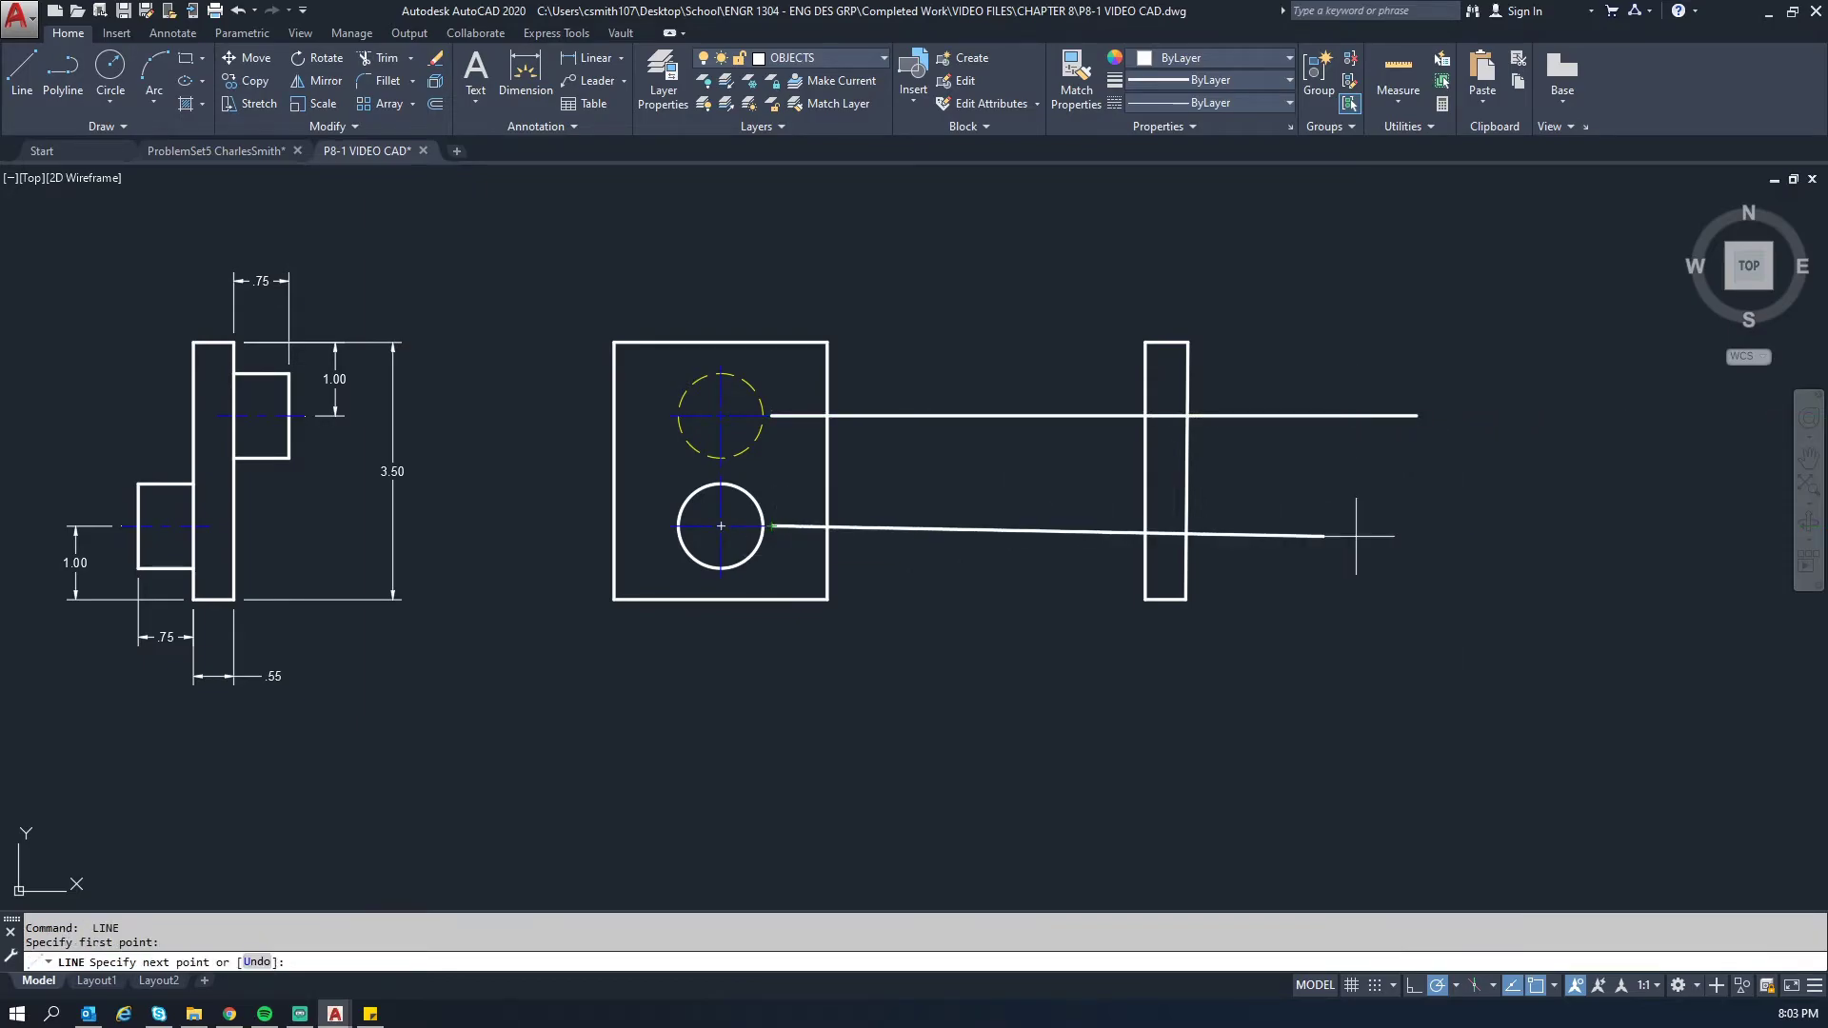
{"action": "left_click", "coordinate": [1411, 525]}
{"action": "key", "text": "Escape"}
{"action": "key", "text": "Escape"}
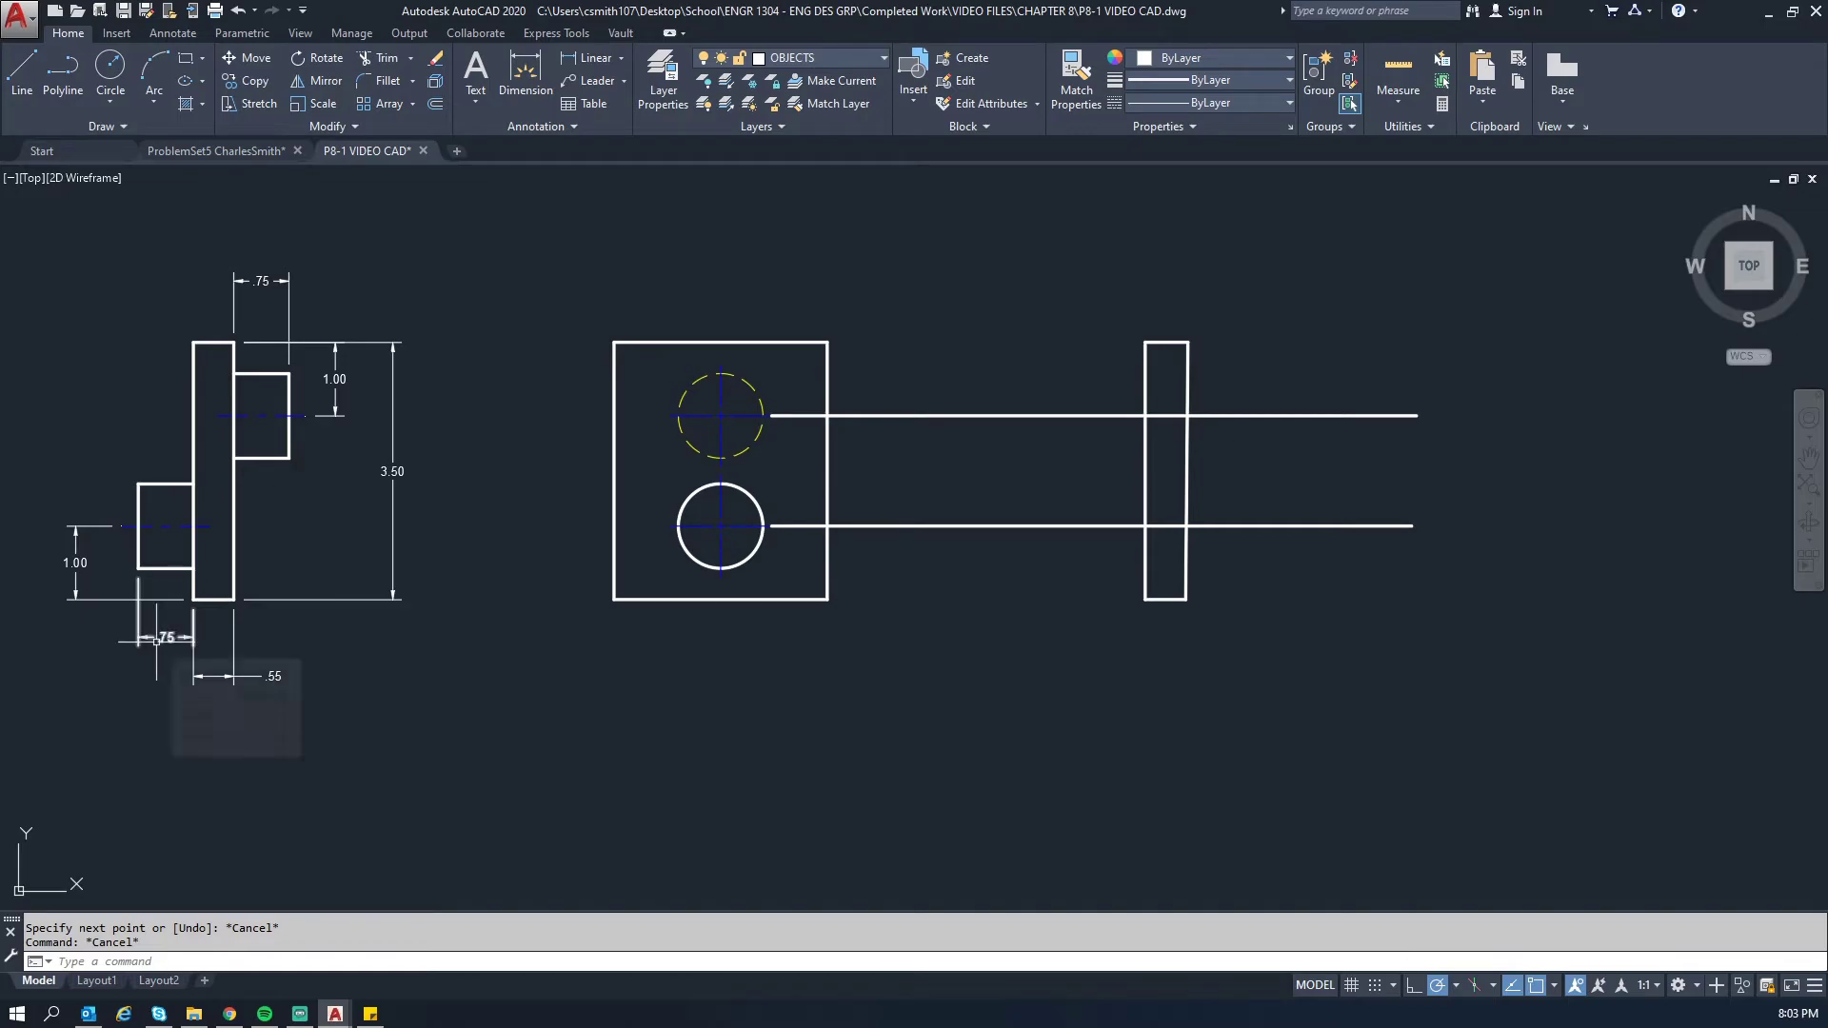
- Draw a 0.75 segment left from above the side view, then a stub edge down past its bottom
{"action": "type", "text": "l"}
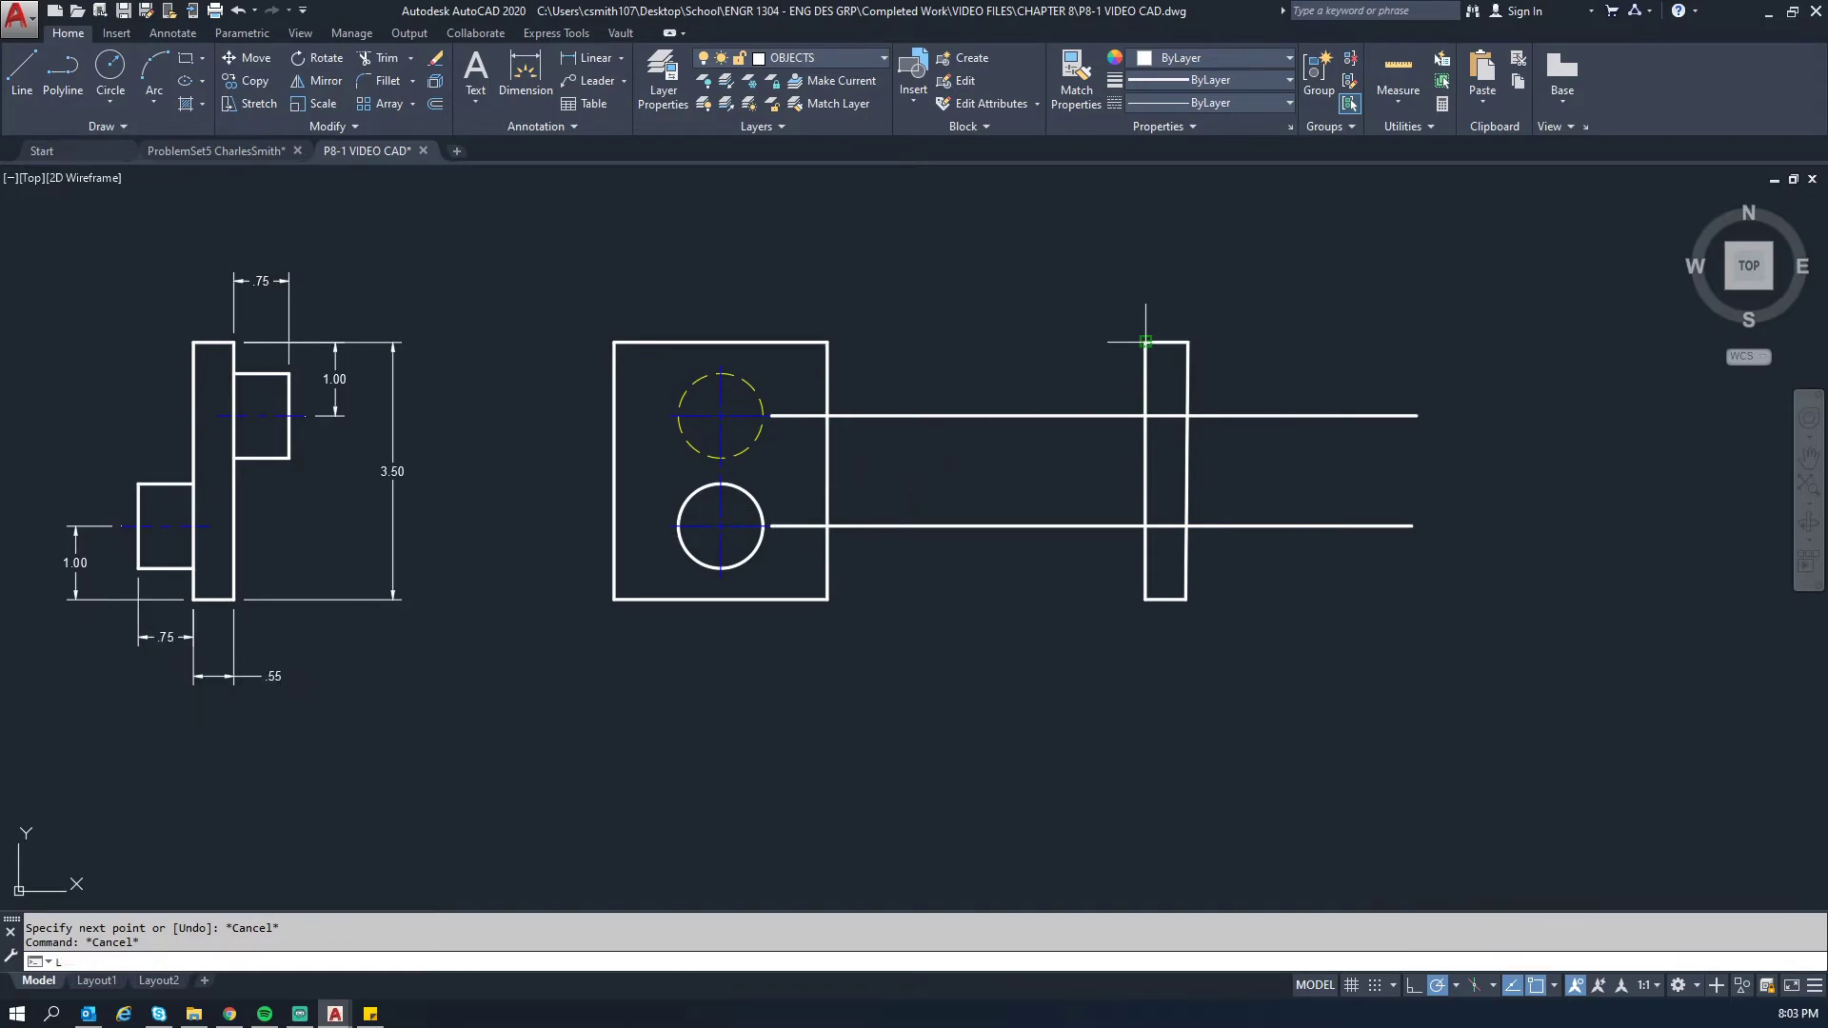
{"action": "key", "text": "Return"}
{"action": "left_click", "coordinate": [1146, 305]}
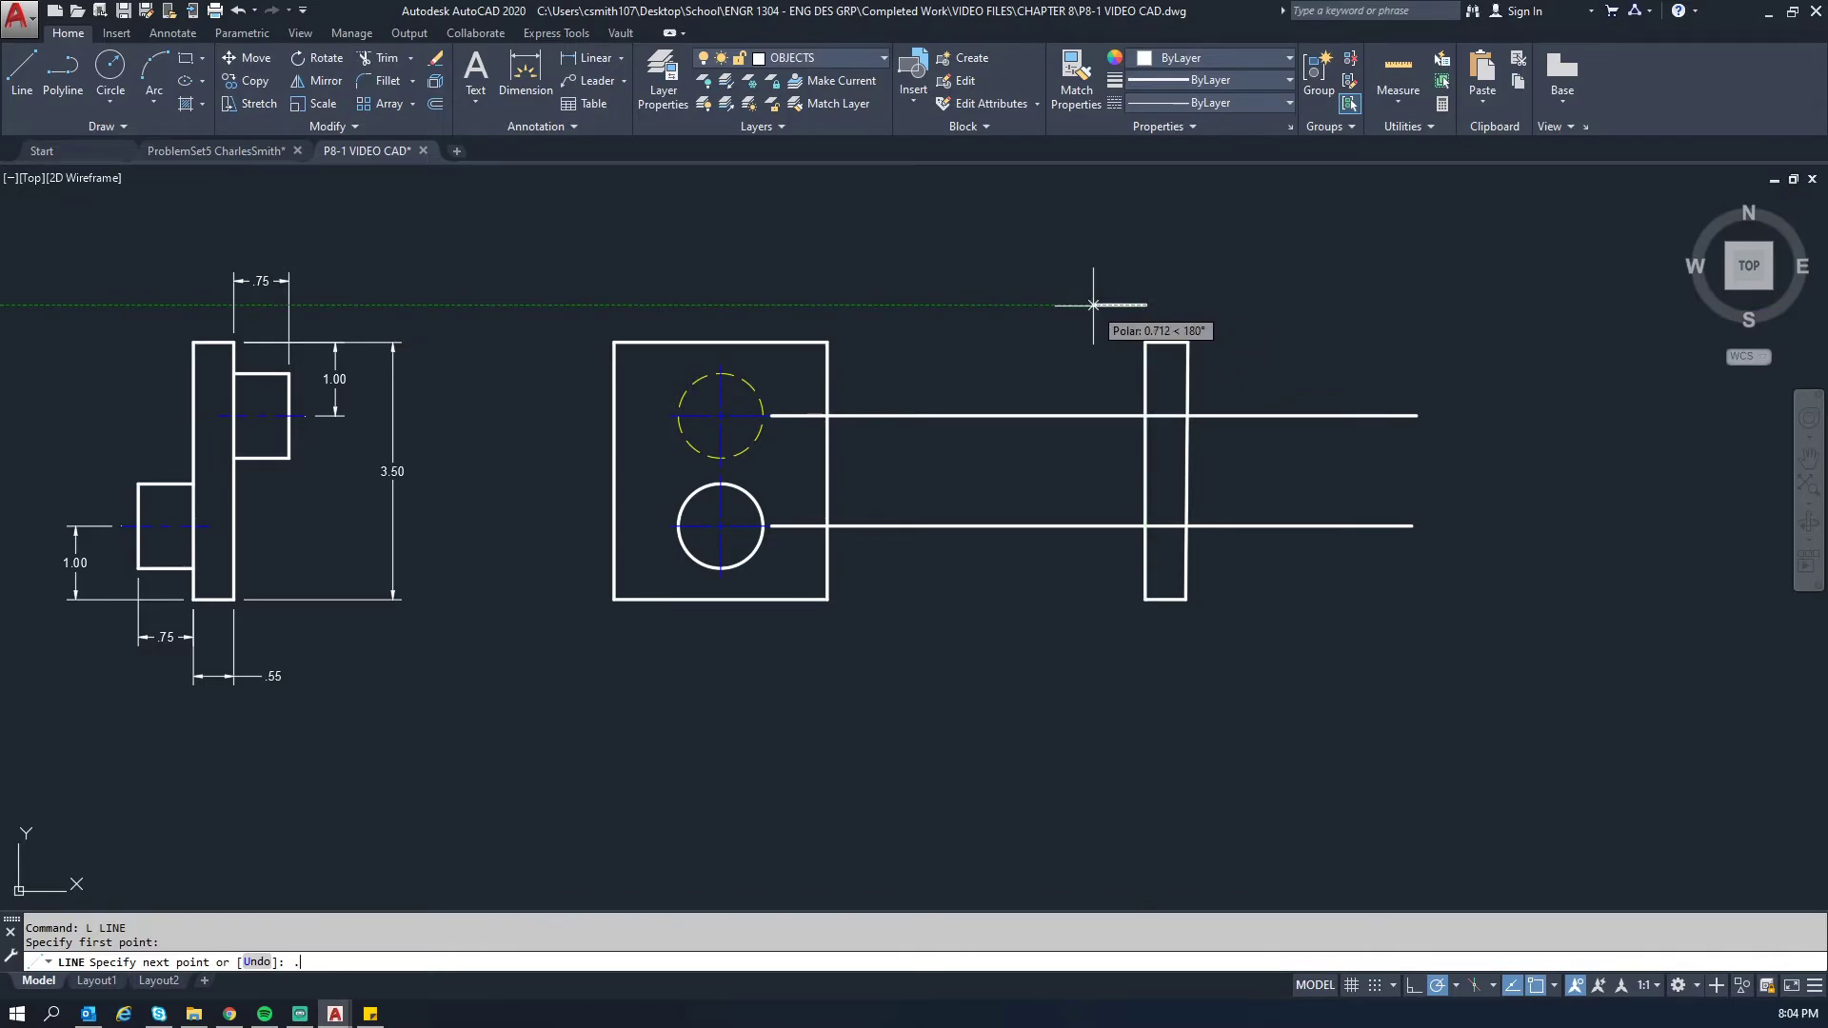
{"action": "type", "text": ".75"}
{"action": "key", "text": "Return"}
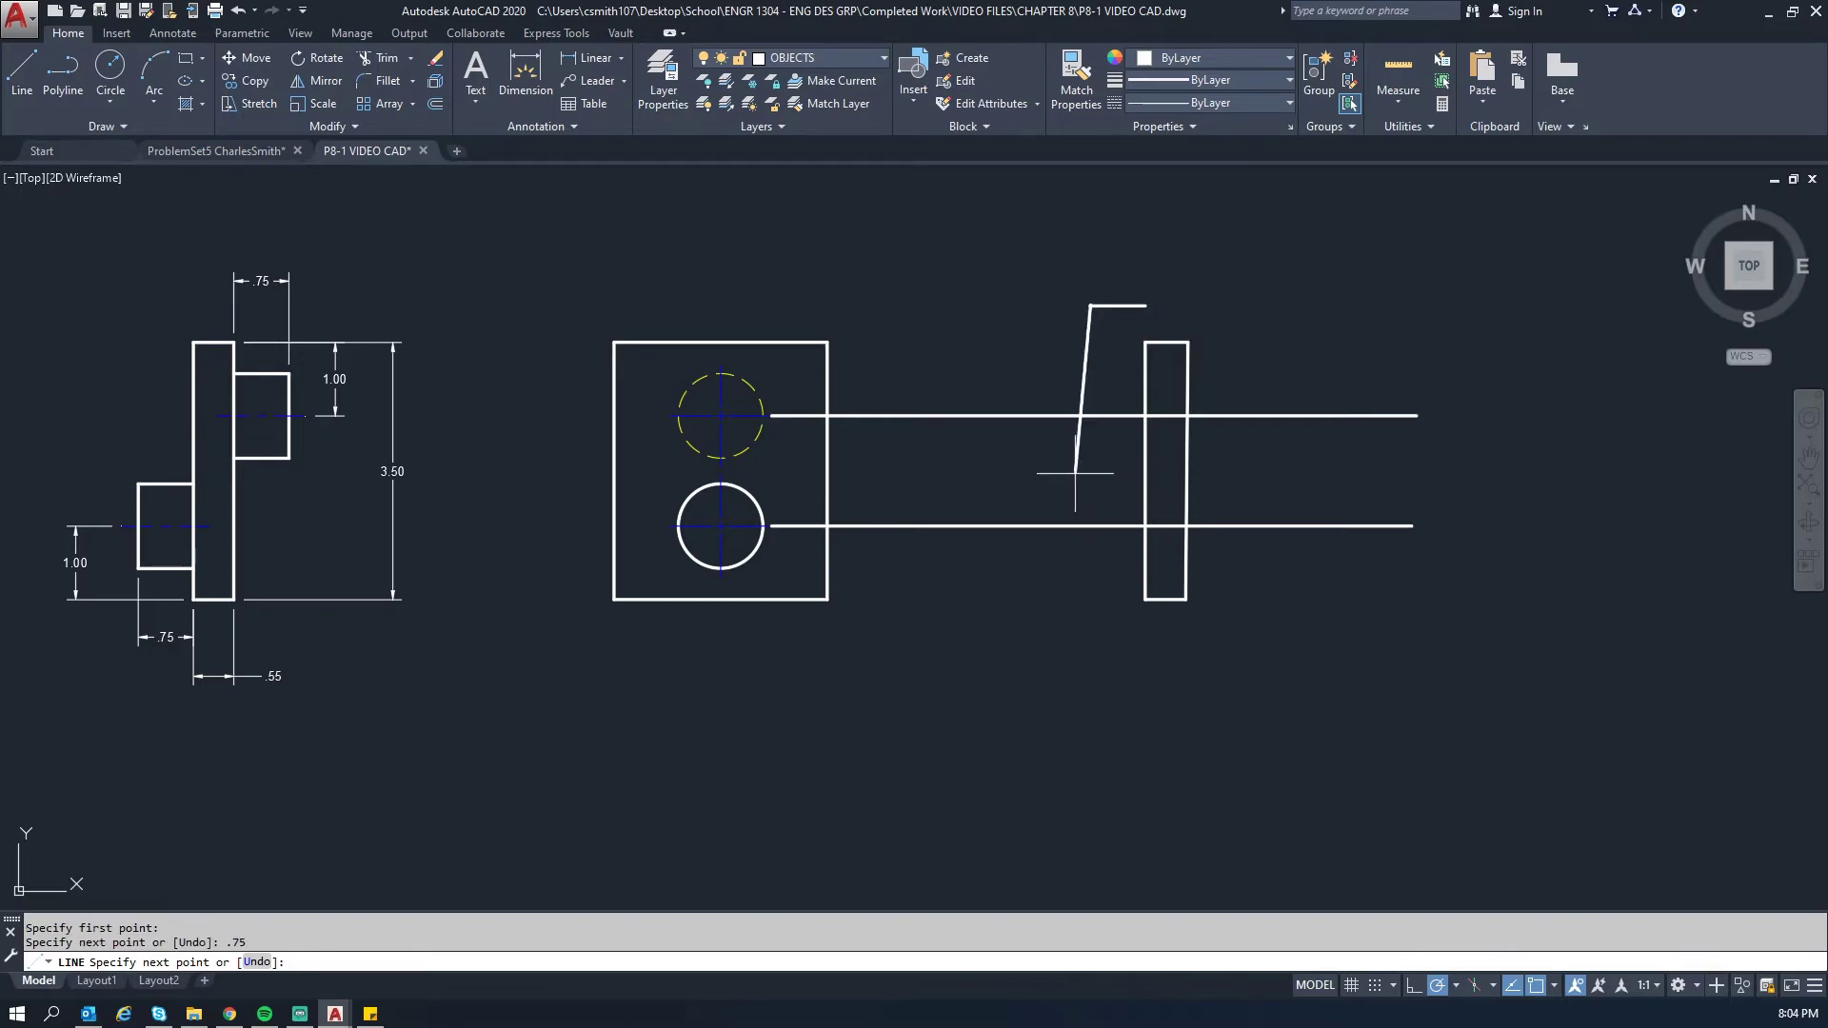
{"action": "left_click", "coordinate": [1090, 658]}
{"action": "key", "text": "Escape"}
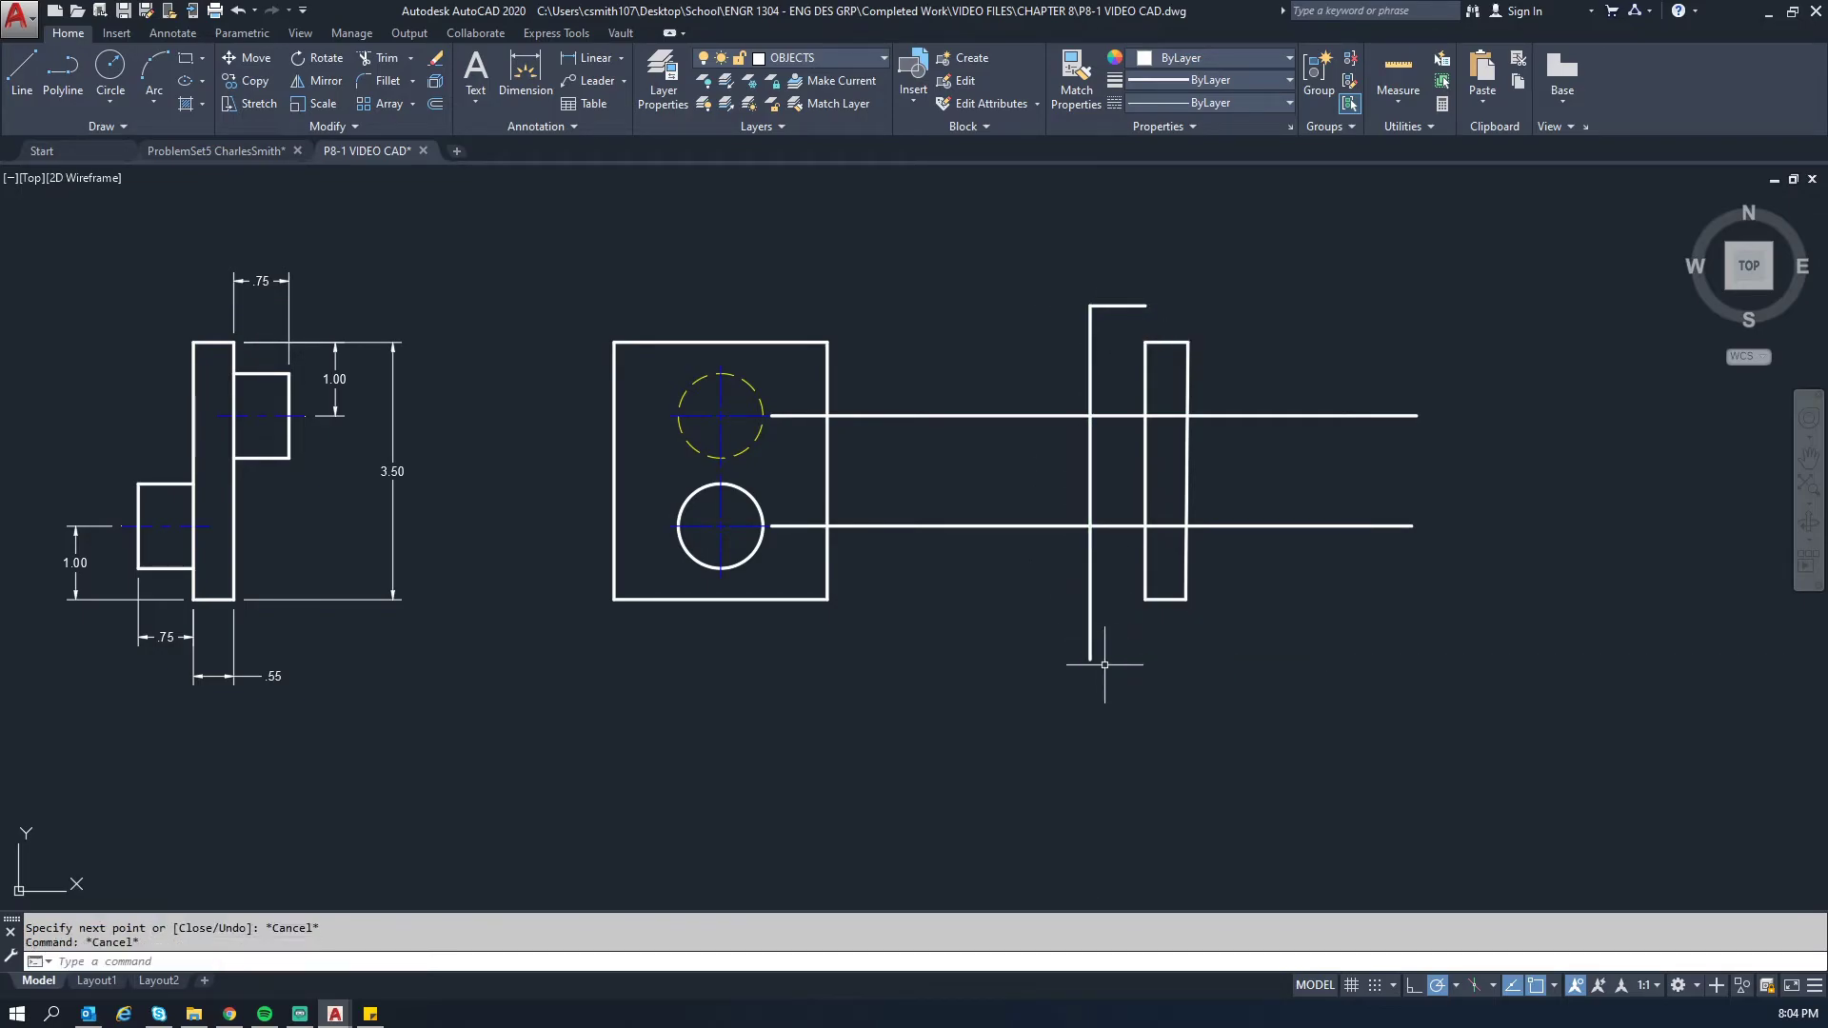
{"action": "type", "text": "l"}
{"action": "key", "text": "Return"}
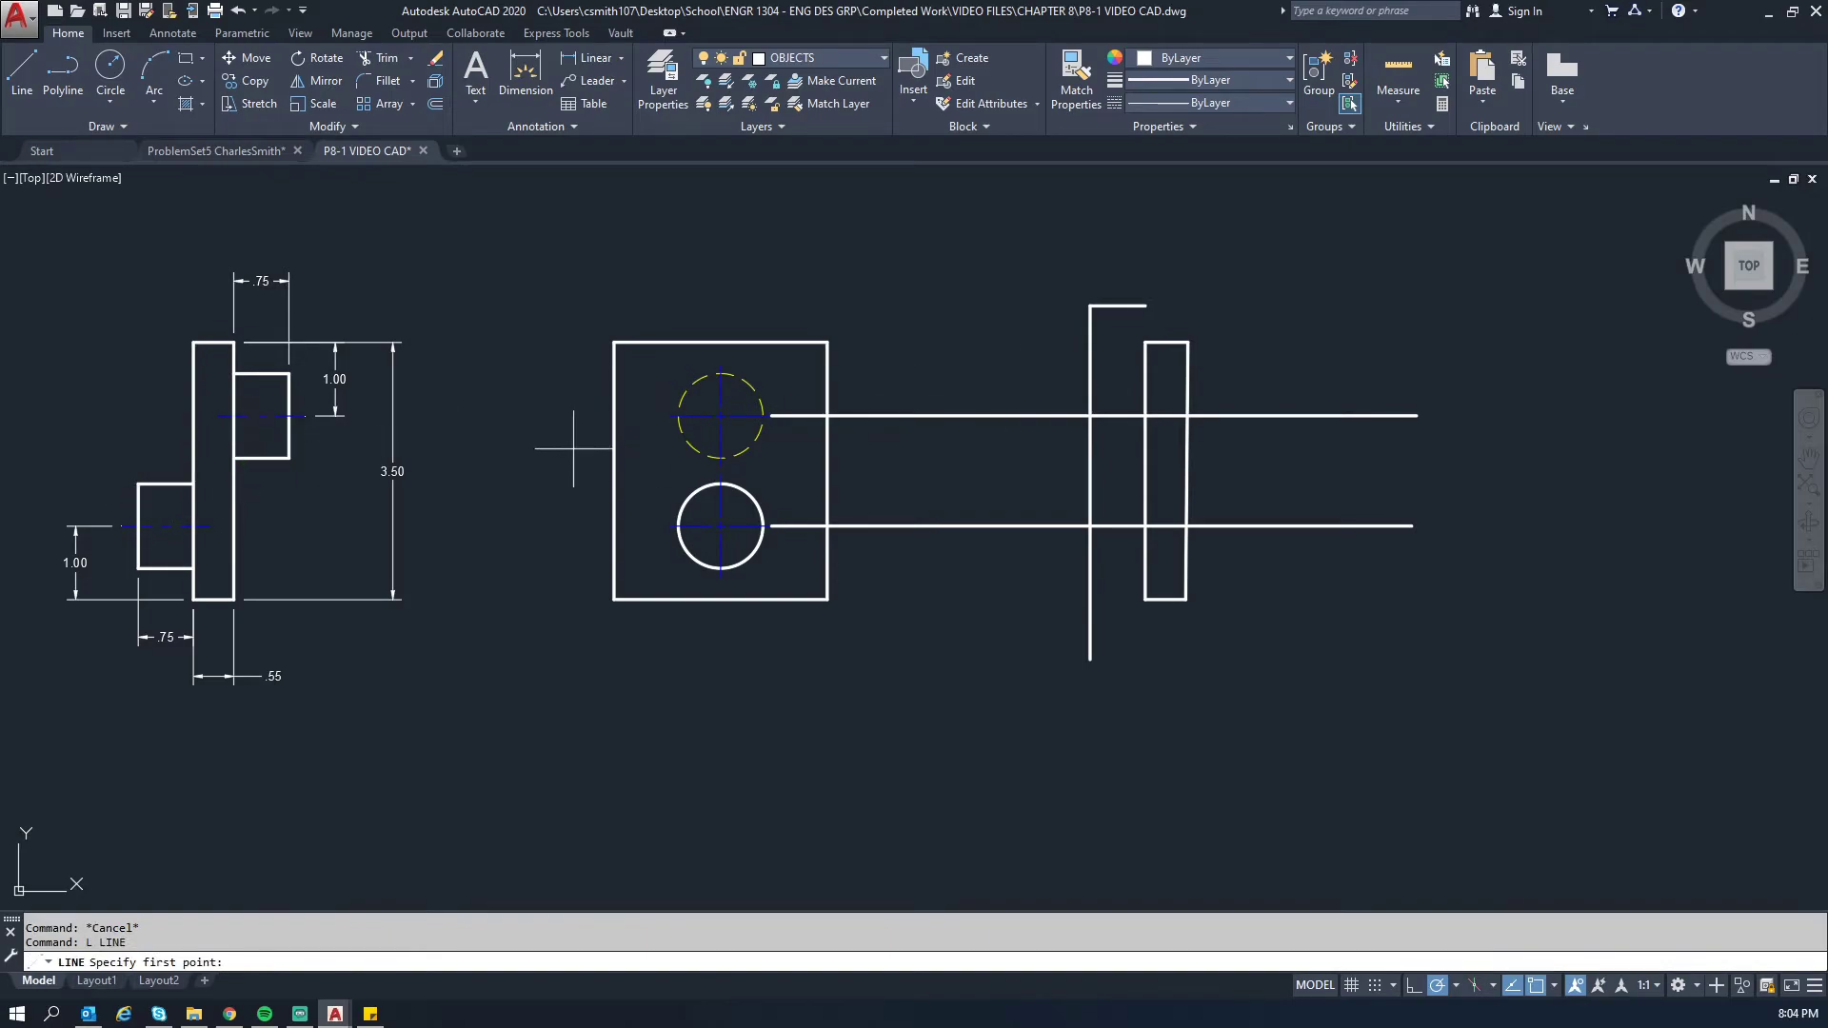
- Draw a 1.15-long vertical line to the right of the side view
{"action": "middle_click_drag", "start_coordinate": [571, 458], "coordinate": [1102, 448]}
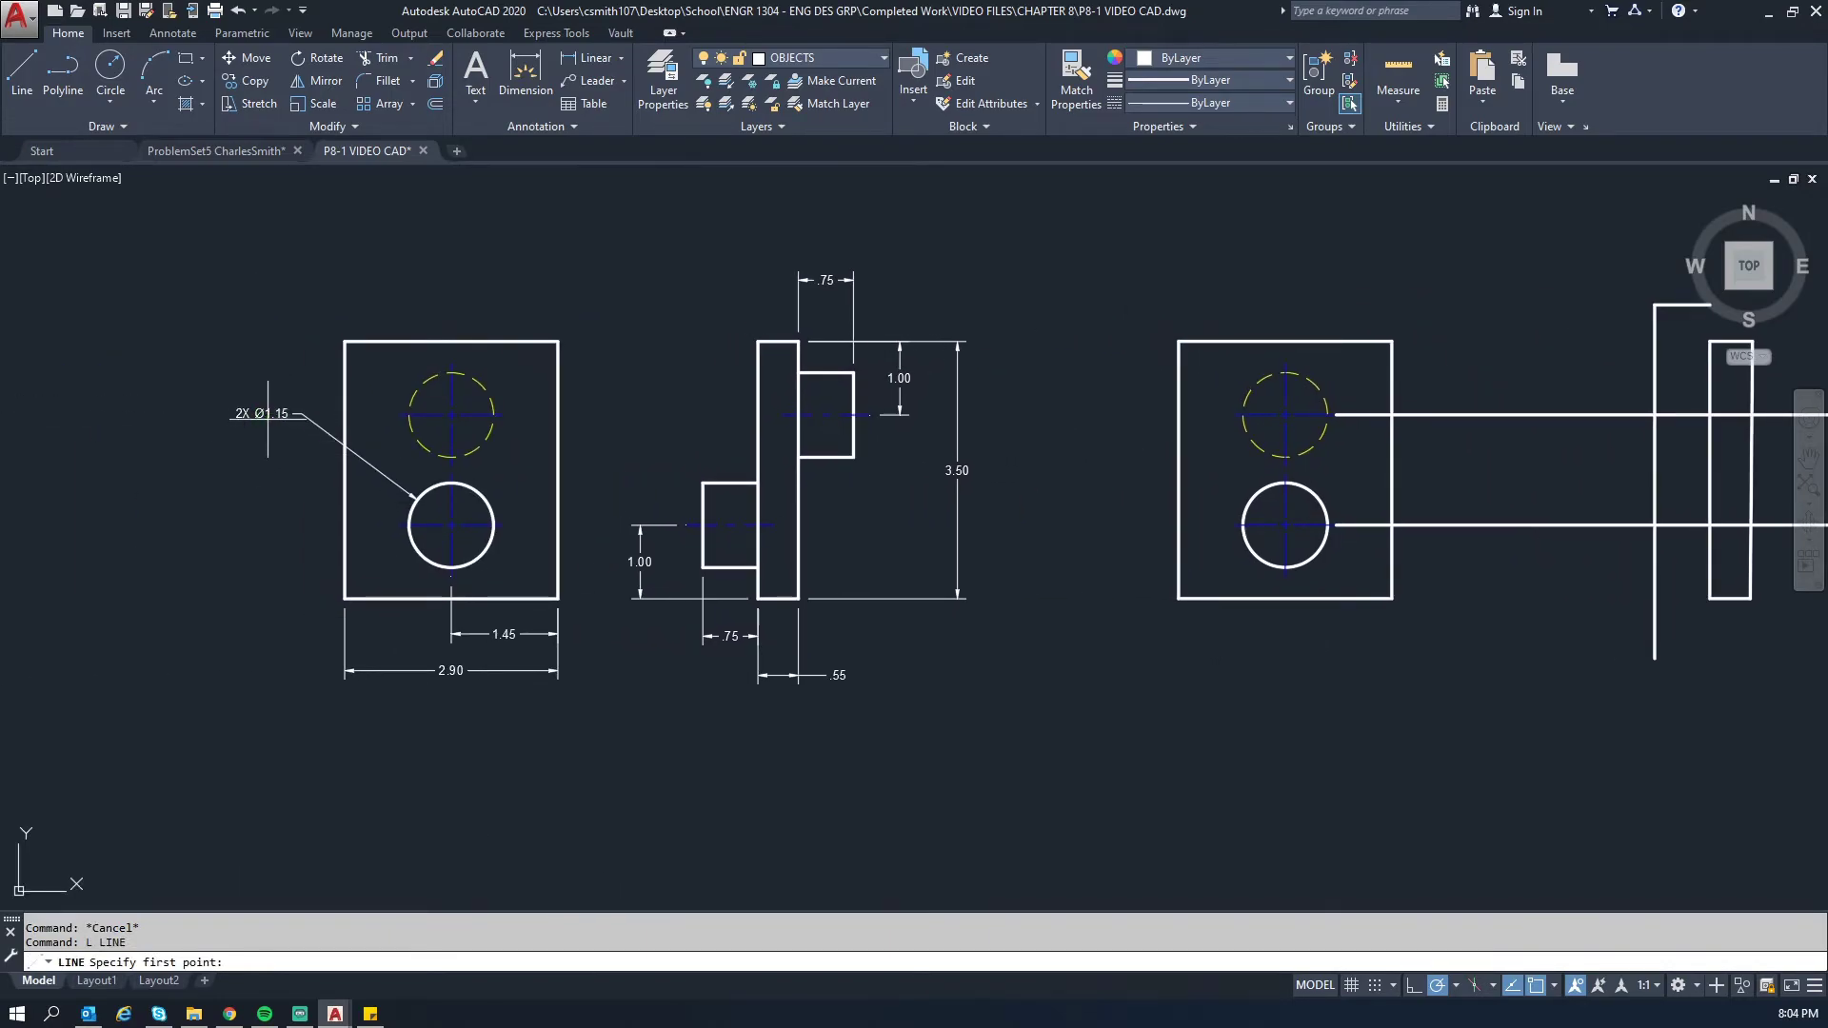
{"action": "middle_click_drag", "start_coordinate": [1262, 464], "coordinate": [547, 479]}
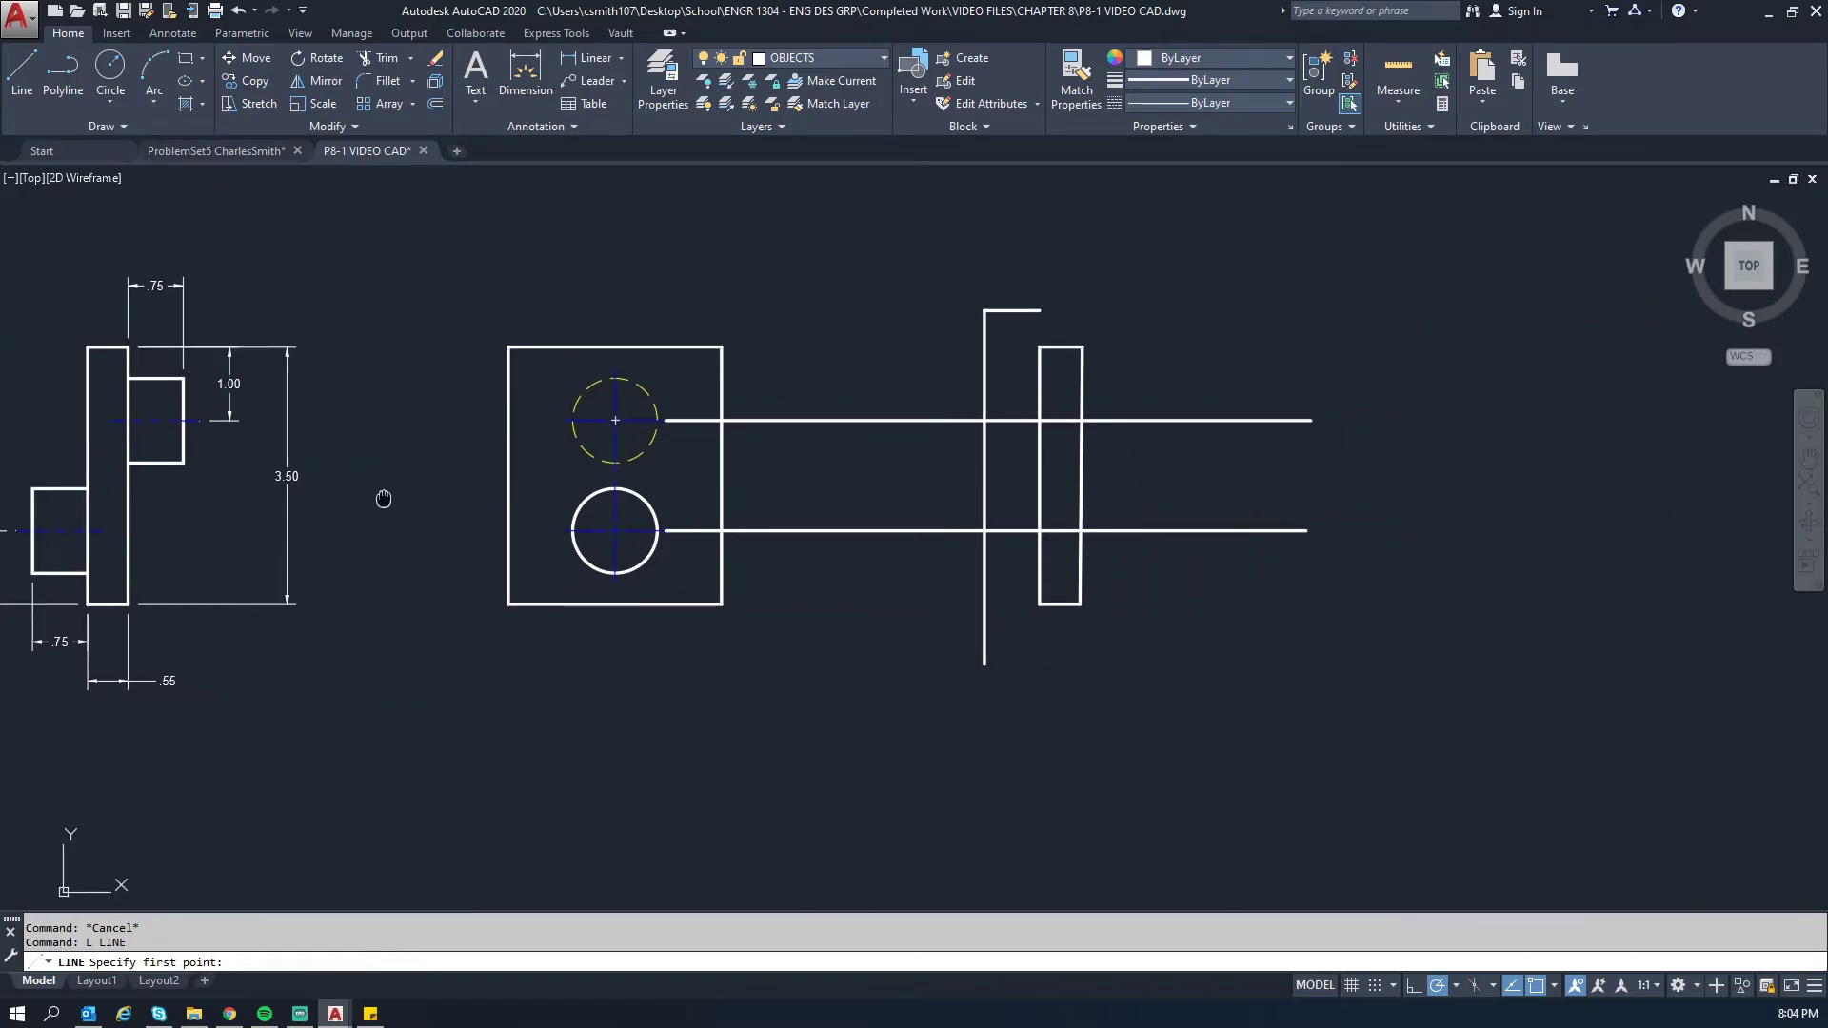
{"action": "middle_click_drag", "start_coordinate": [29, 510], "coordinate": [360, 515]}
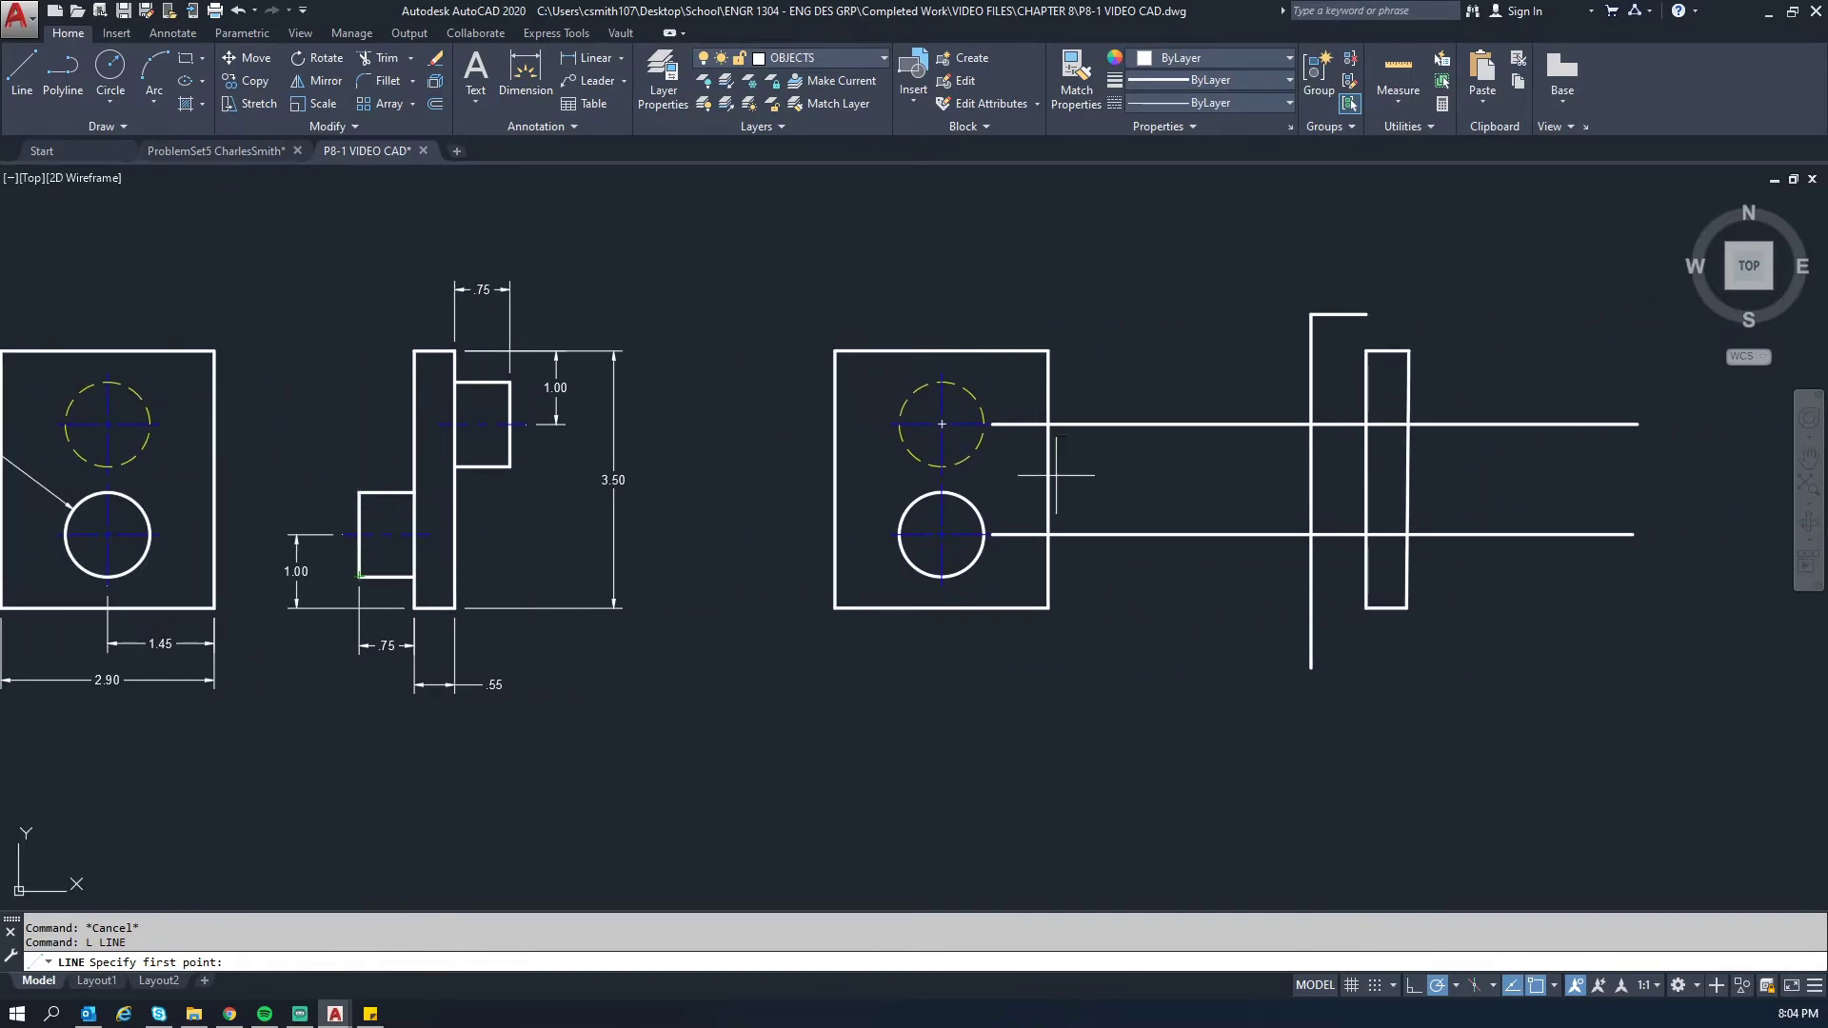
{"action": "middle_click_drag", "start_coordinate": [1233, 483], "coordinate": [825, 484]}
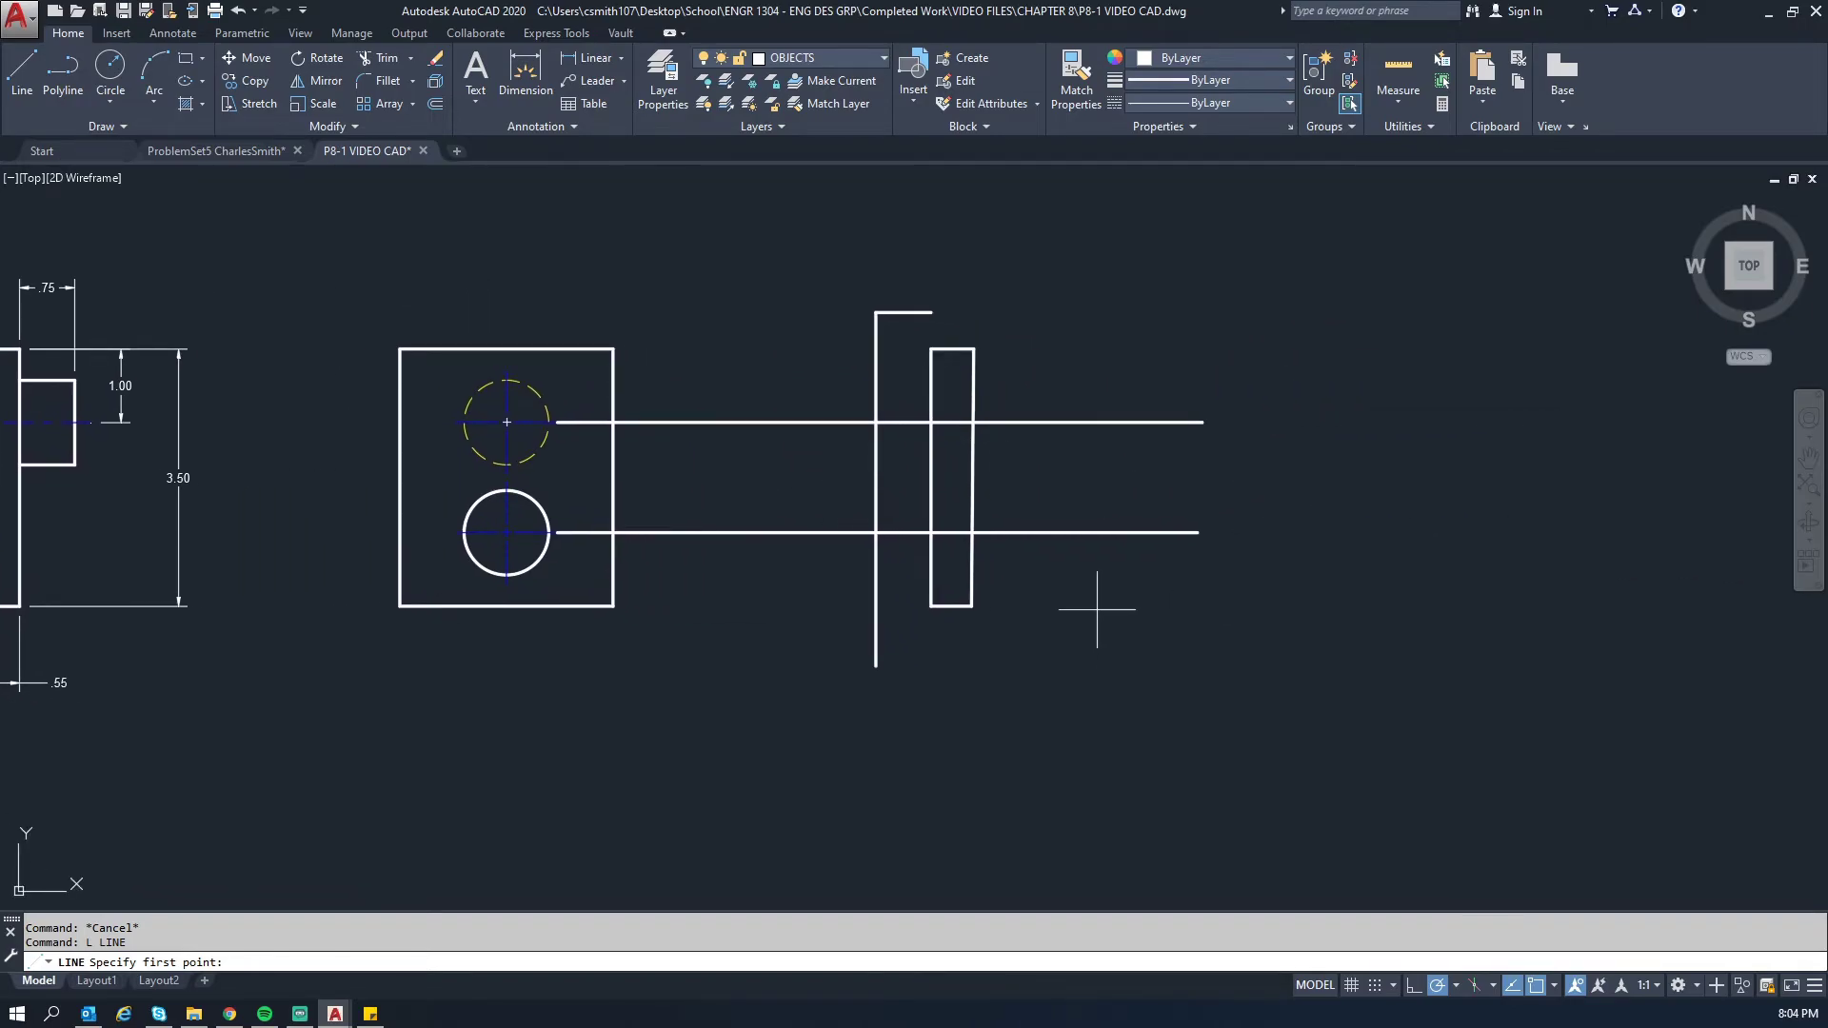
{"action": "left_click", "coordinate": [1274, 559]}
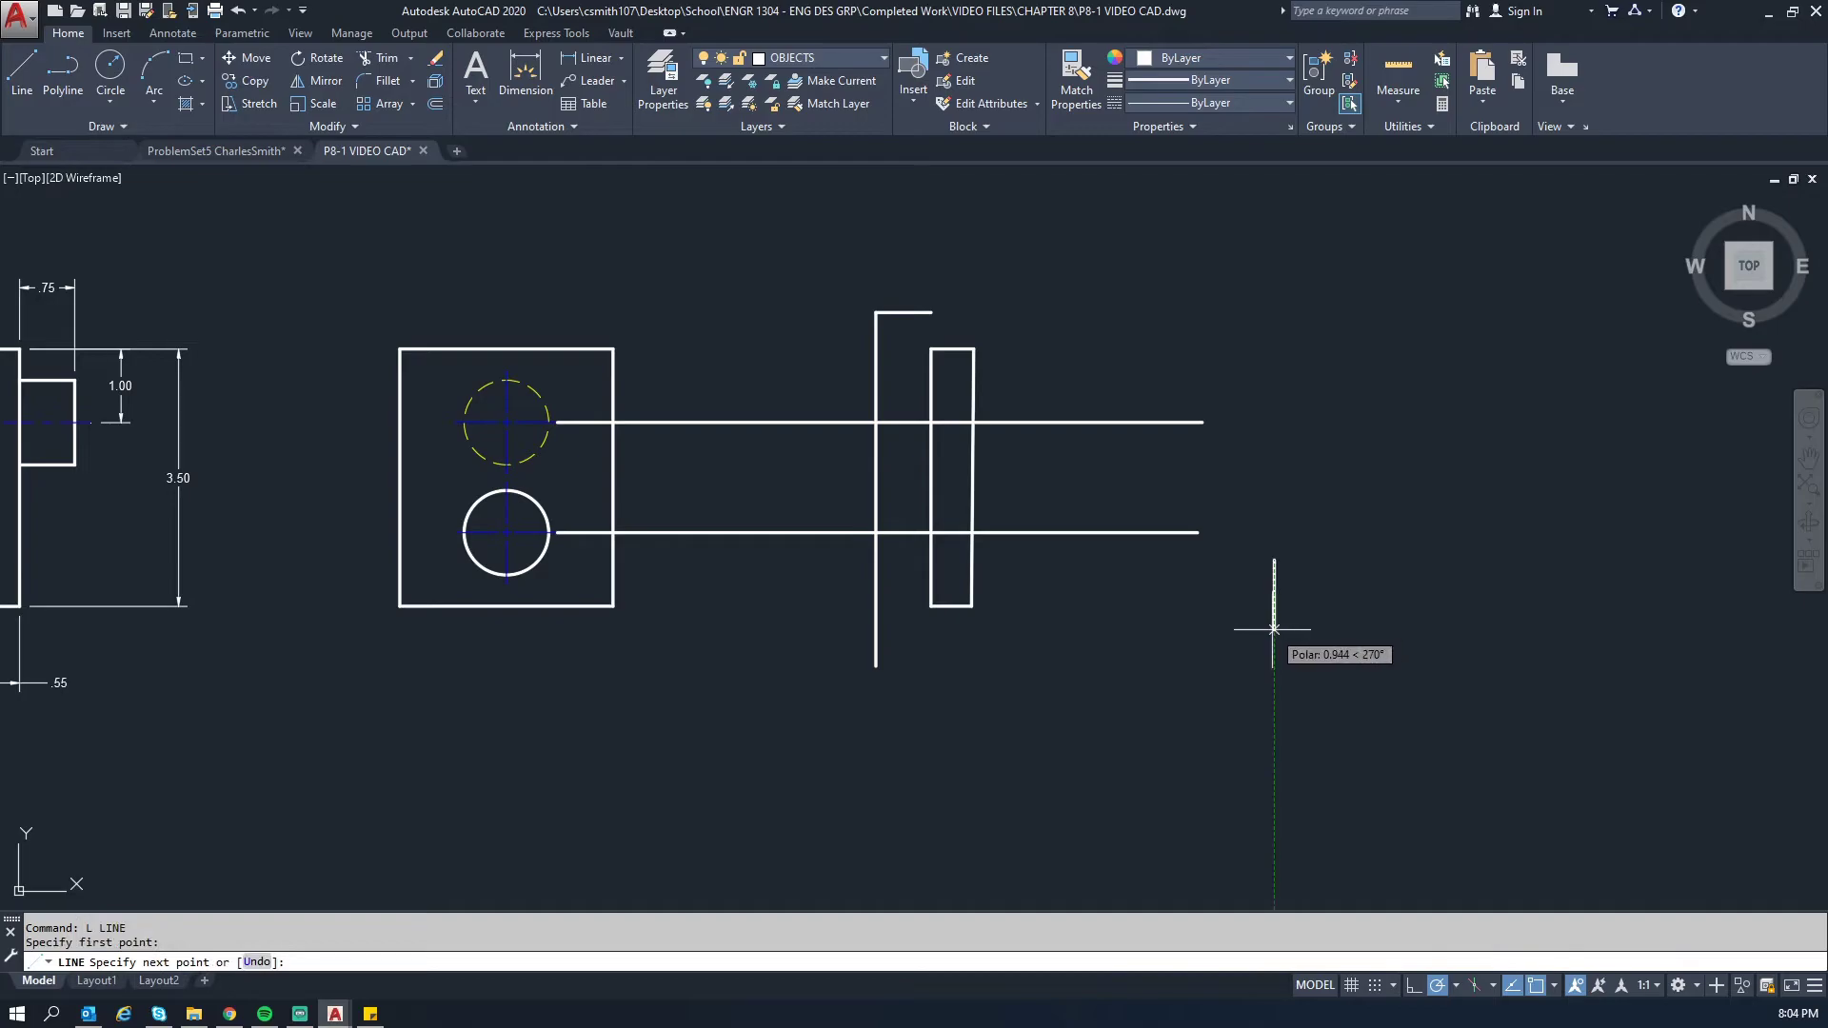
{"action": "type", "text": "1.15"}
{"action": "key", "text": "Return"}
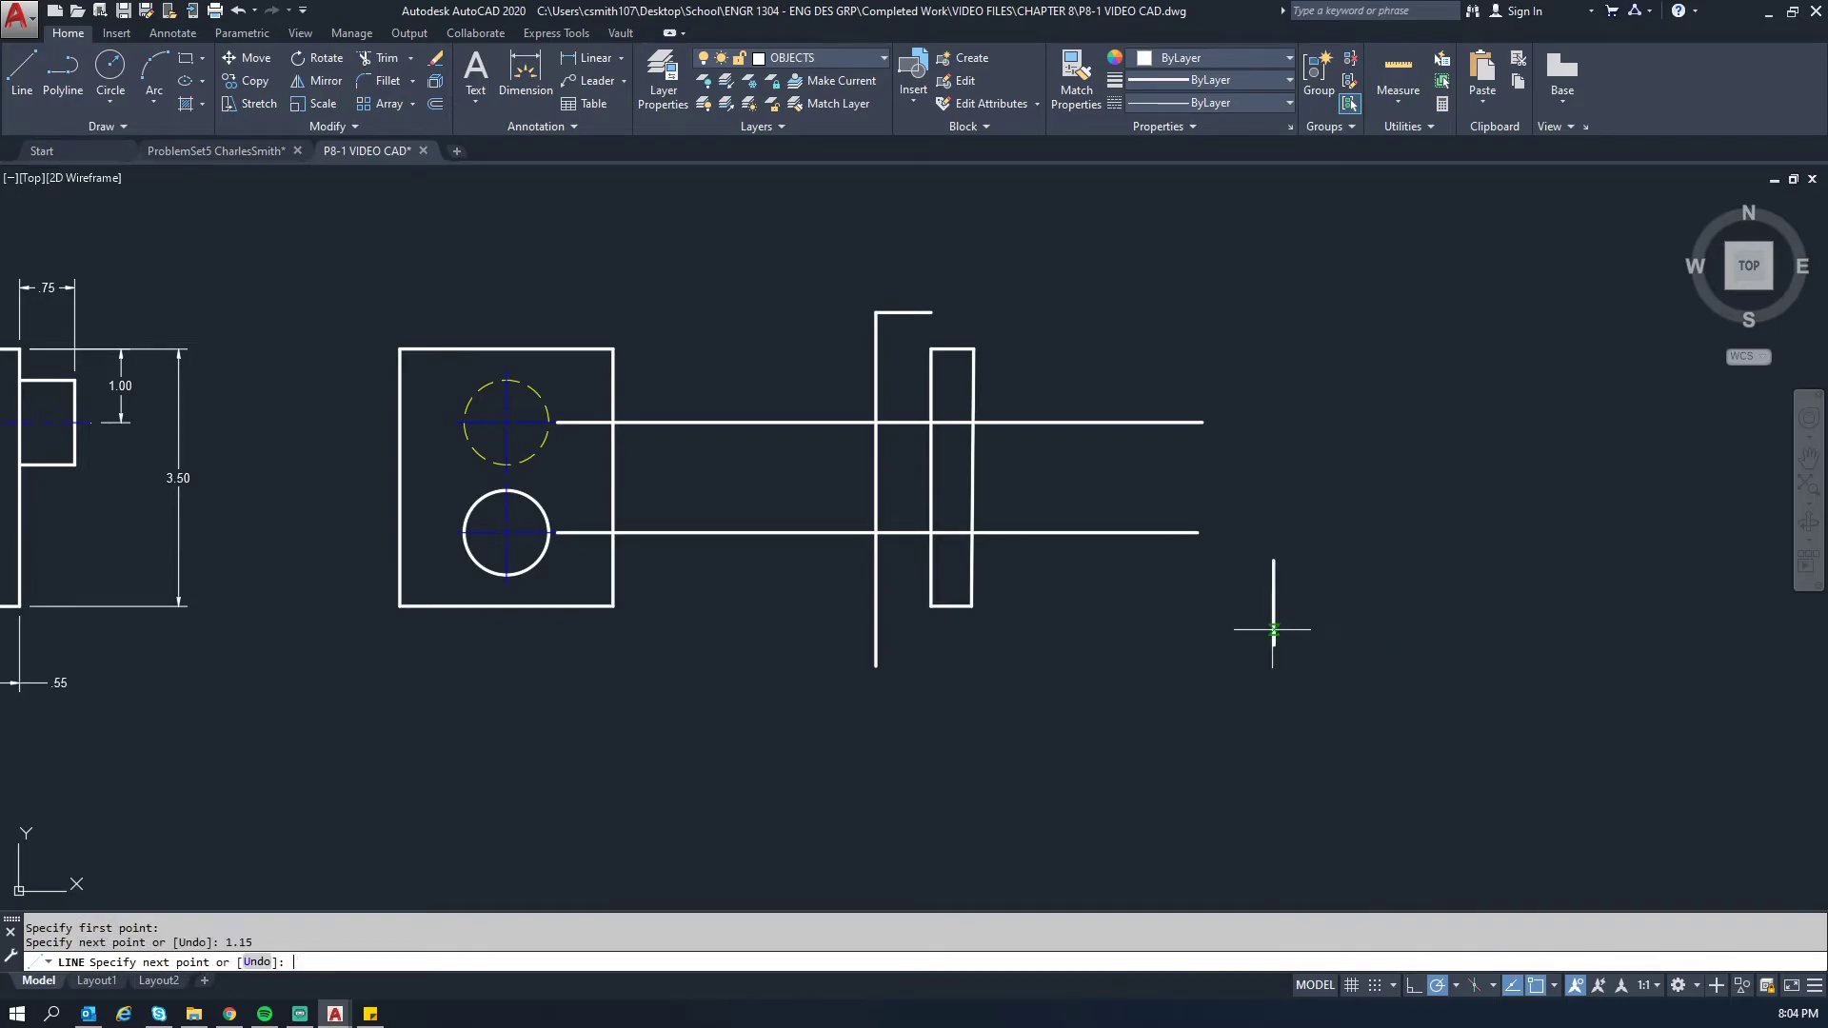
{"action": "key", "text": "Escape"}
{"action": "key", "text": "Escape"}
- Move the 1.15 line from its endpoint into the side view's lower left
{"action": "type", "text": "M"}
{"action": "key", "text": "Return"}
{"action": "left_click", "coordinate": [1337, 606]}
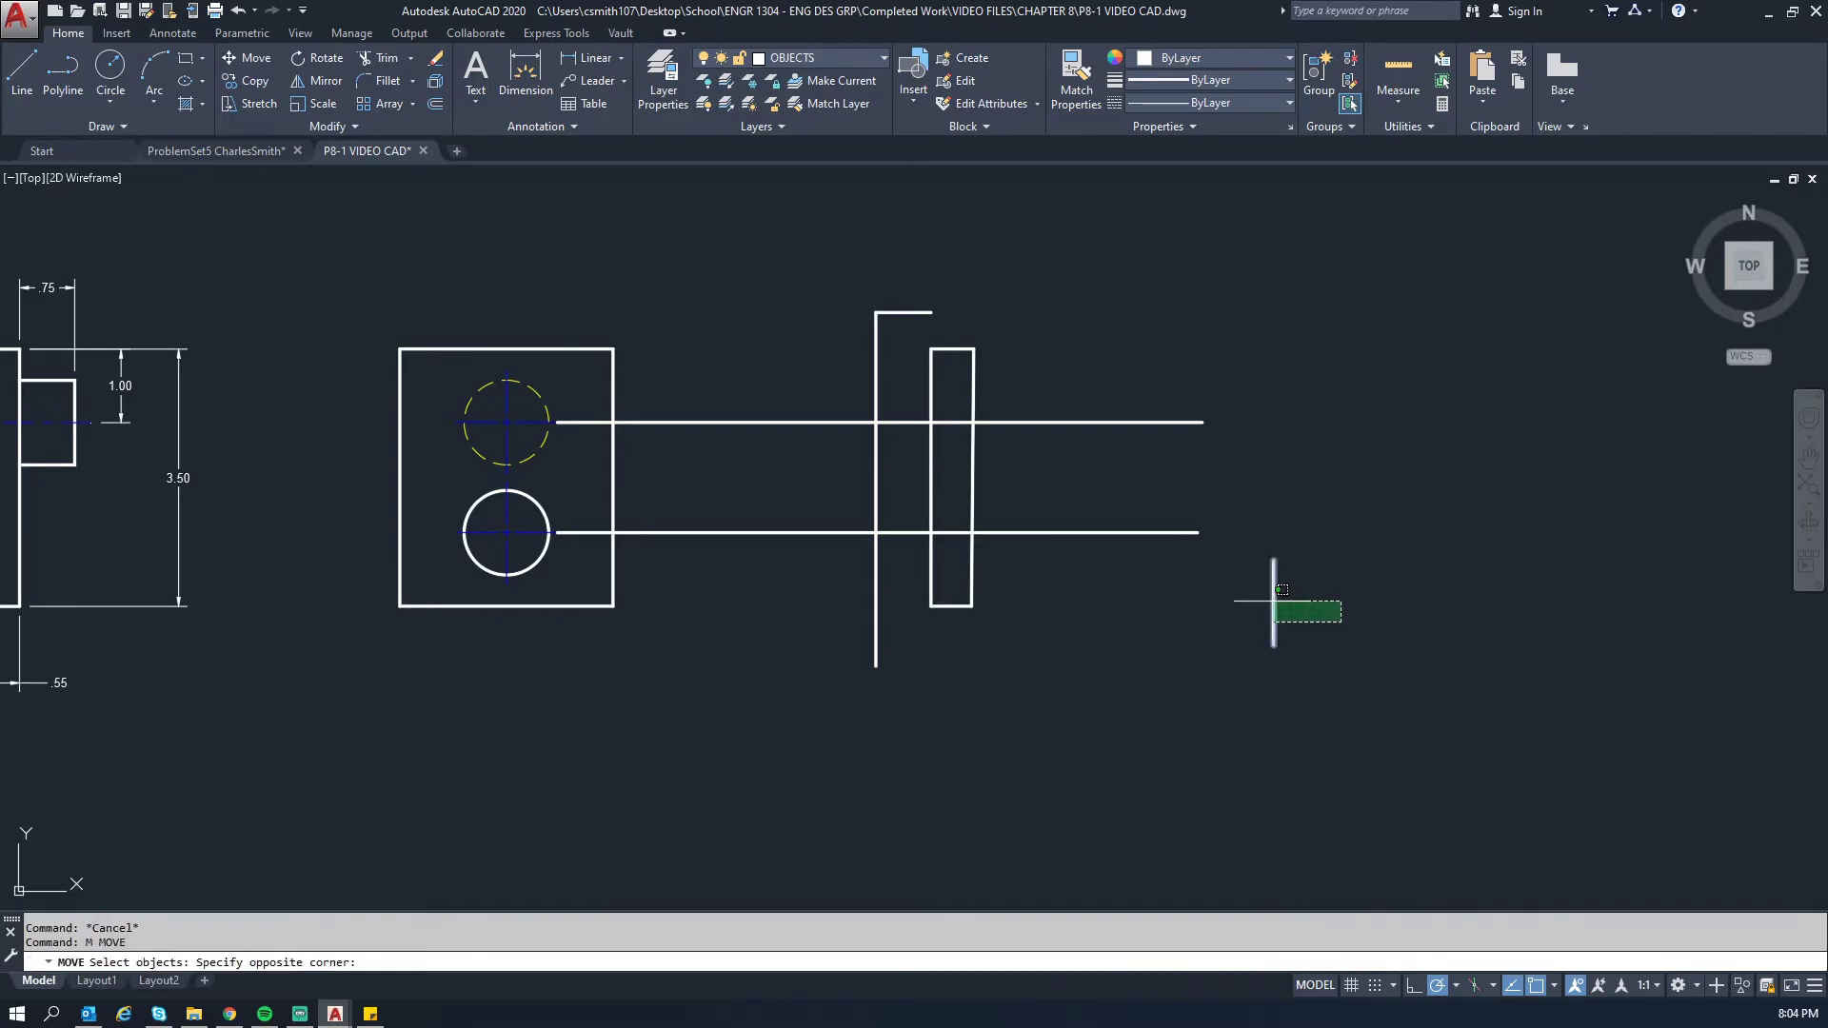
{"action": "left_click", "coordinate": [1268, 619]}
{"action": "key", "text": "Return"}
{"action": "left_click", "coordinate": [1274, 602]}
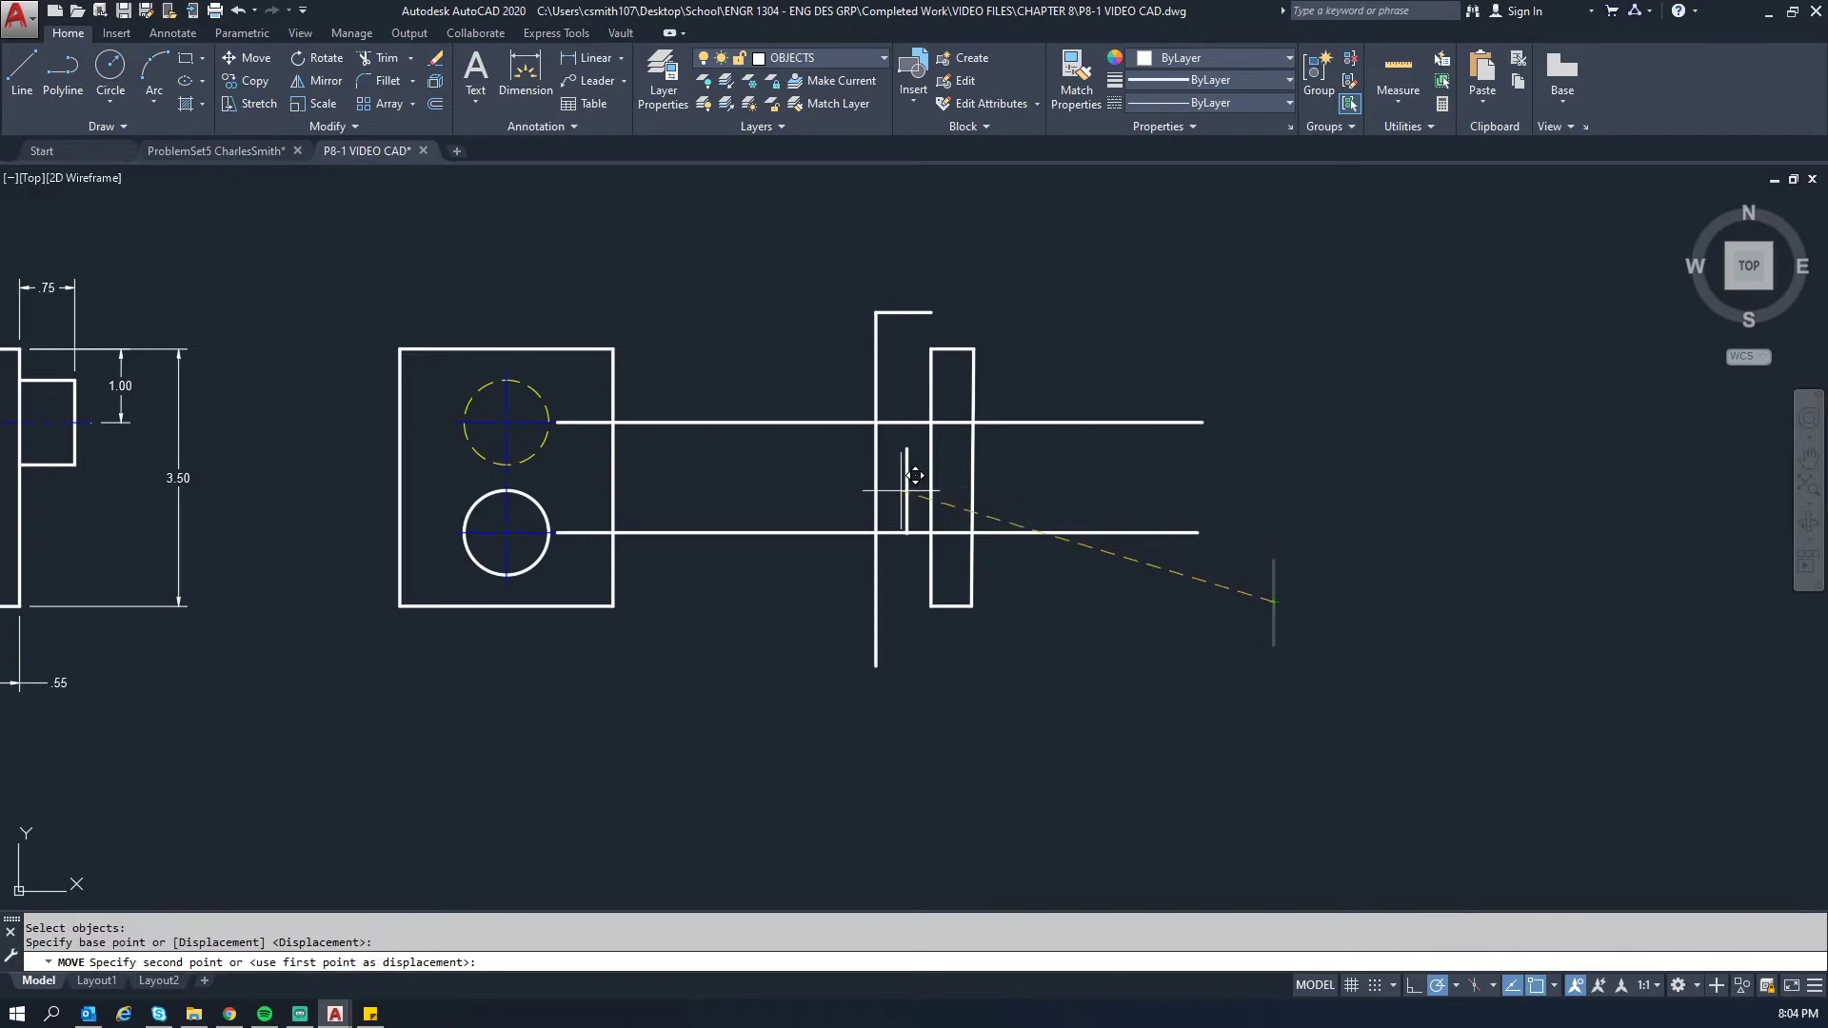
{"action": "left_click", "coordinate": [886, 574]}
{"action": "key", "text": "Escape"}
{"action": "key", "text": "Escape"}
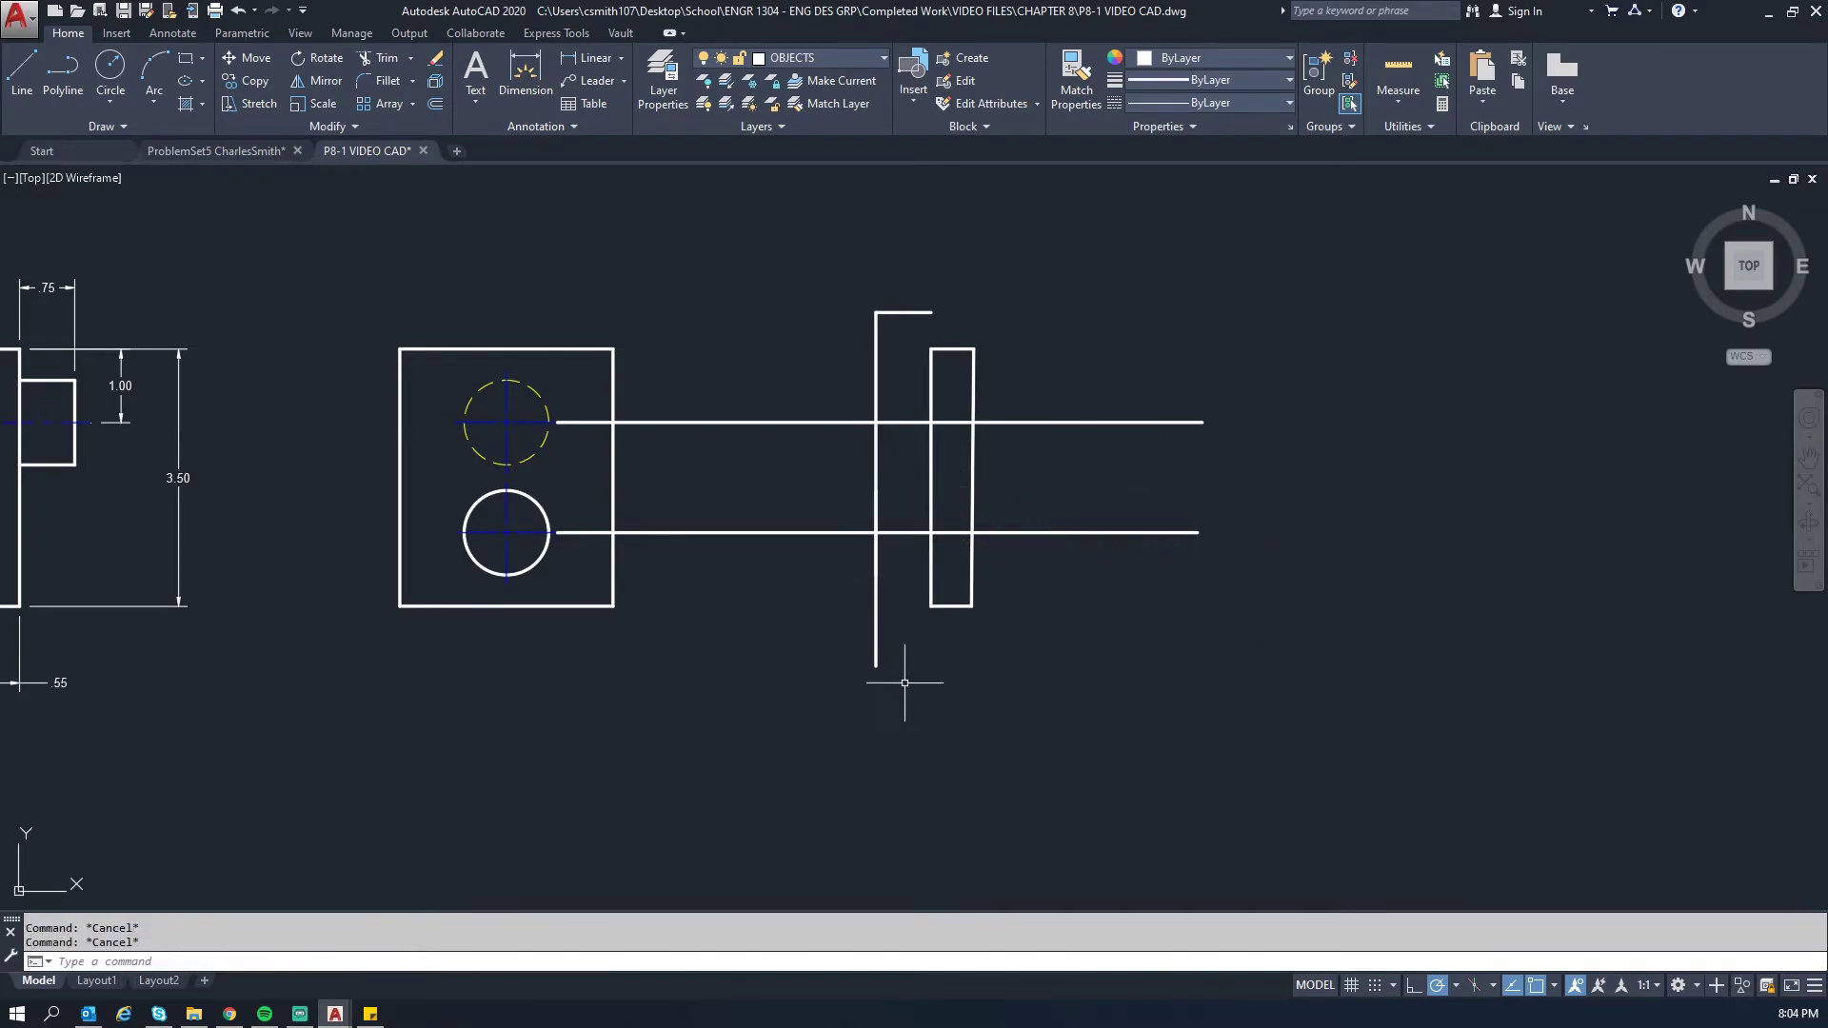
- Erase the leftover vertical construction line
{"action": "left_click", "coordinate": [906, 682]}
{"action": "left_click", "coordinate": [838, 644]}
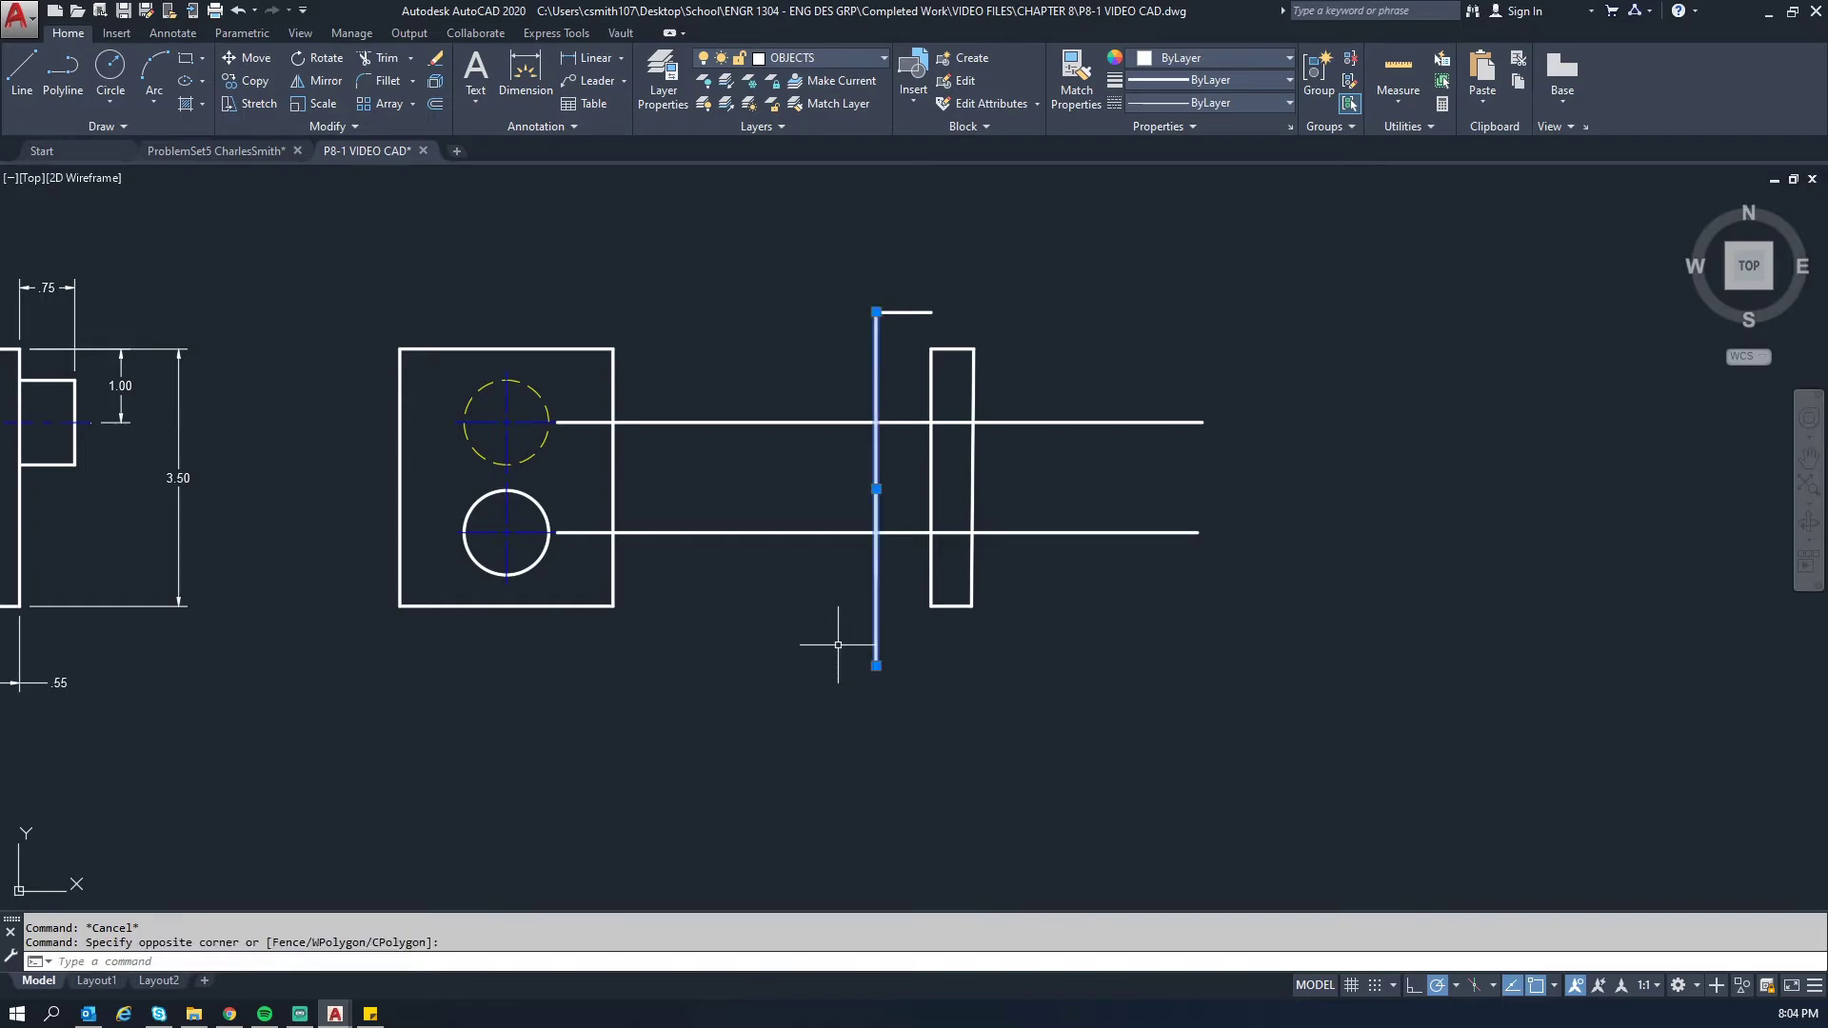
{"action": "key", "text": "Delete"}
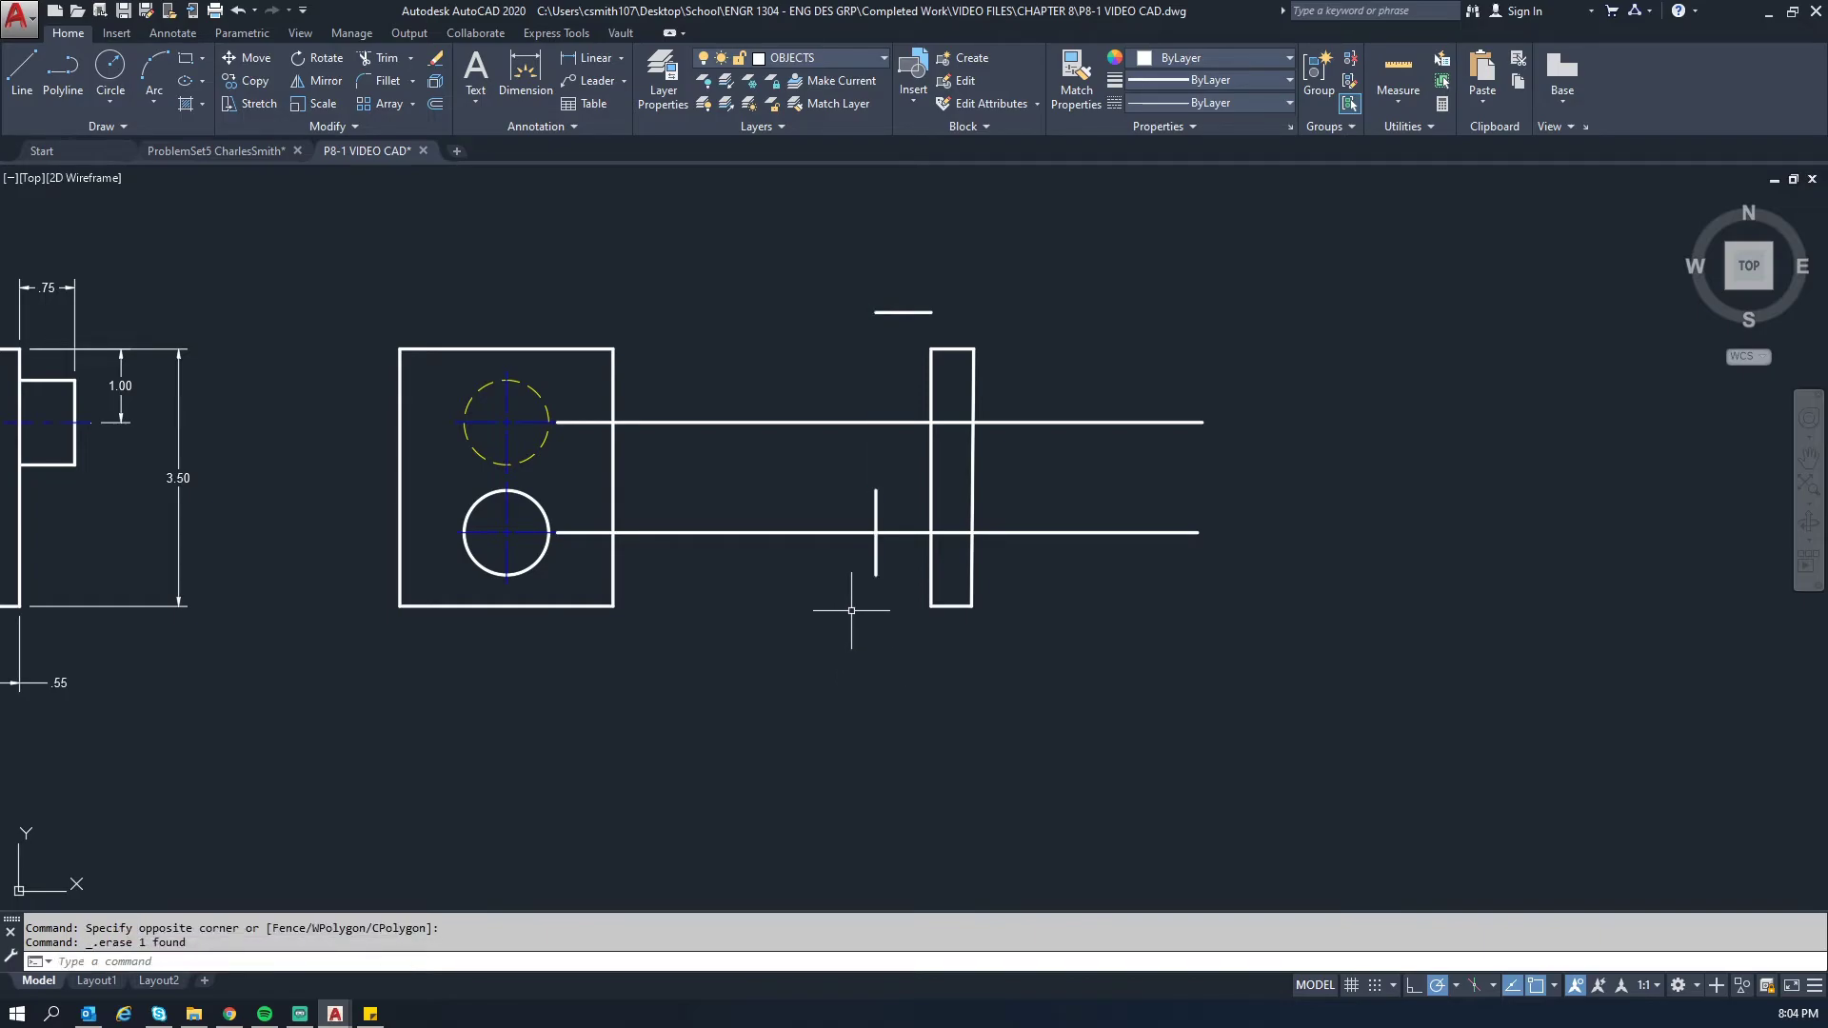
- Draw the left stub's top and bottom horizontal edges with LINE
{"action": "type", "text": "L"}
{"action": "key", "text": "Return"}
{"action": "left_click", "coordinate": [876, 489]}
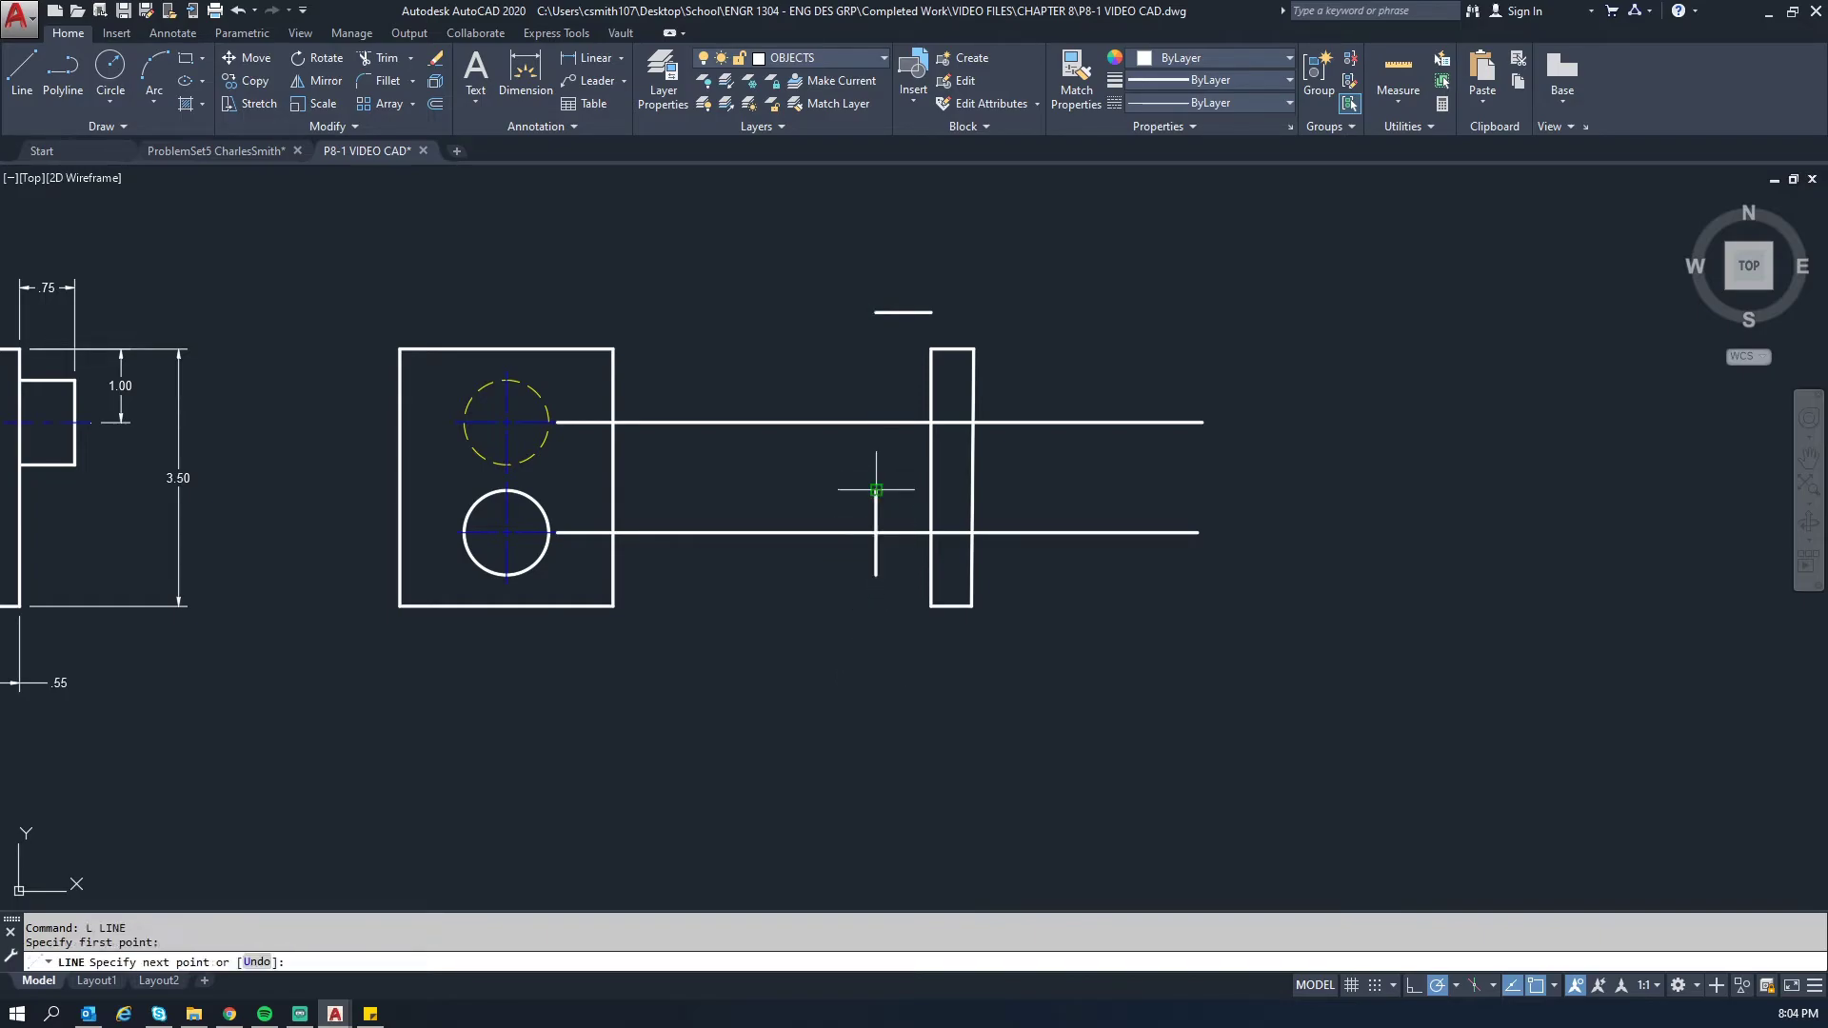
{"action": "left_click", "coordinate": [930, 489]}
{"action": "key", "text": "Return"}
{"action": "key", "text": "Return"}
{"action": "left_click", "coordinate": [875, 574]}
{"action": "left_click", "coordinate": [930, 574]}
{"action": "key", "text": "Return"}
{"action": "left_click", "coordinate": [817, 561]}
- Erase the lower long projection line and the short leftover top line
{"action": "left_click", "coordinate": [749, 498]}
{"action": "key", "text": "Delete"}
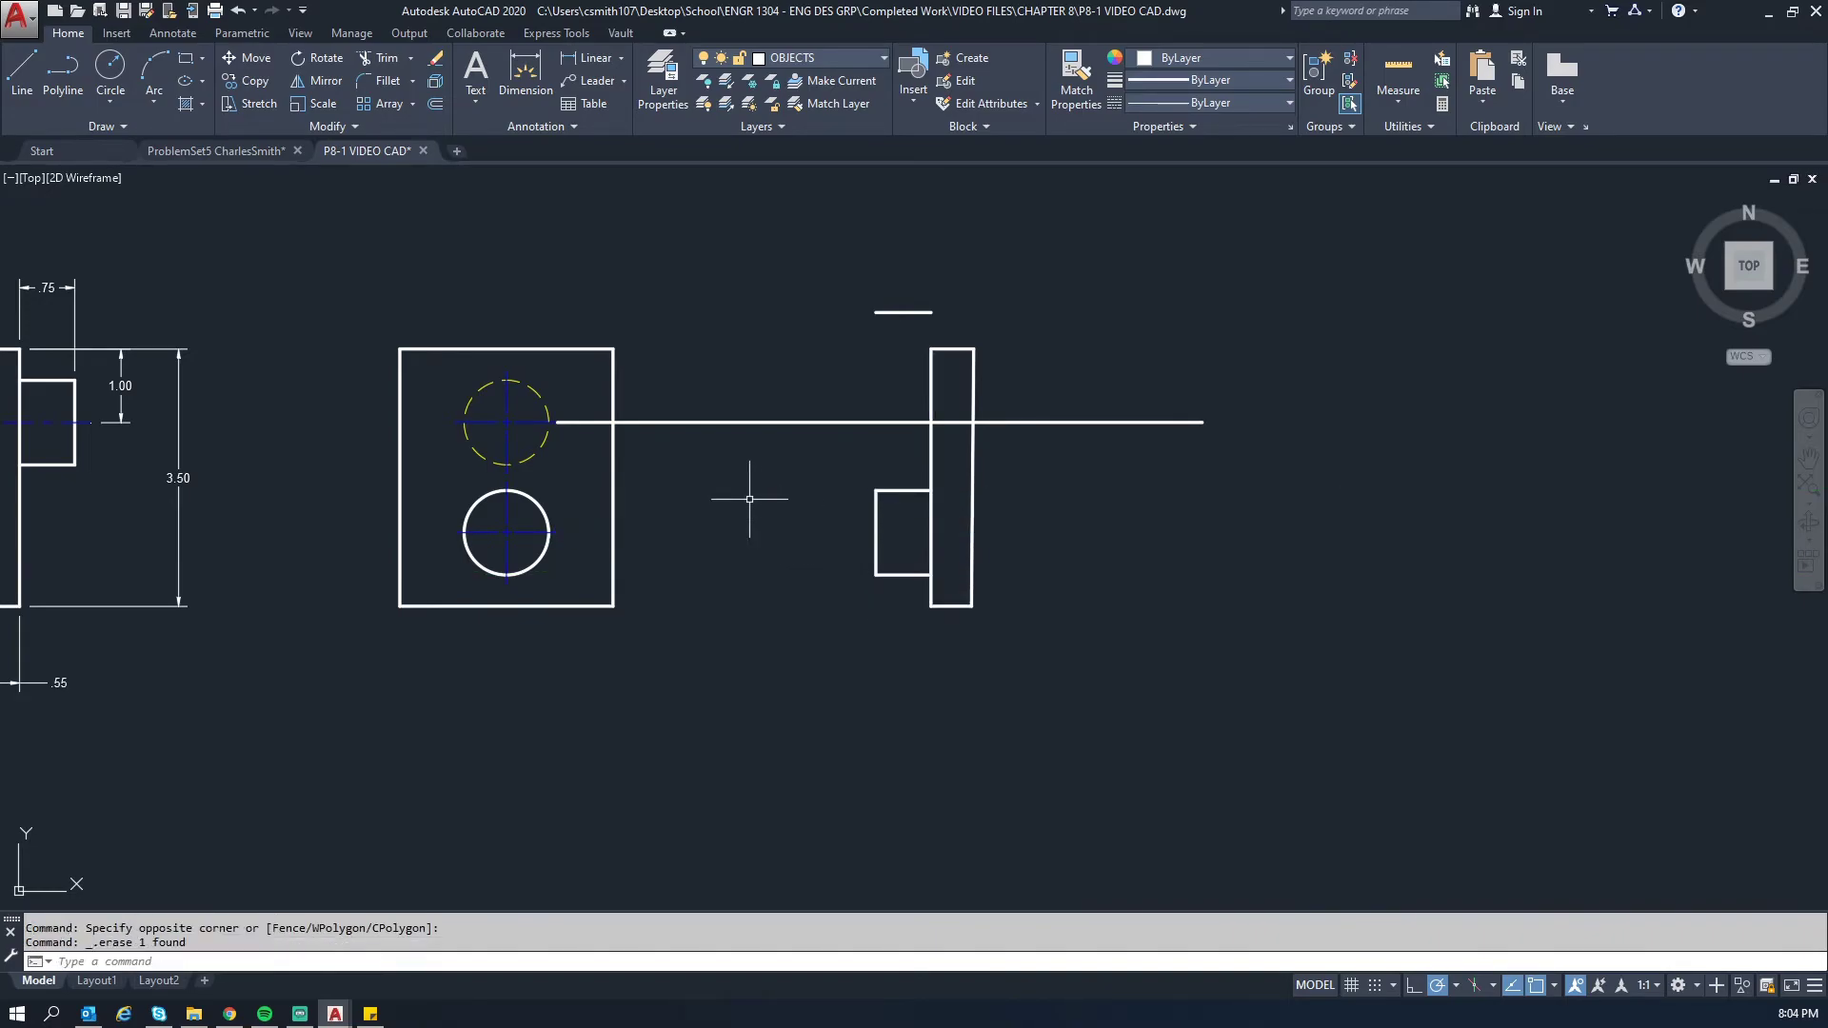
{"action": "middle_click_drag", "start_coordinate": [853, 460], "coordinate": [795, 472]}
{"action": "left_click", "coordinate": [855, 360]}
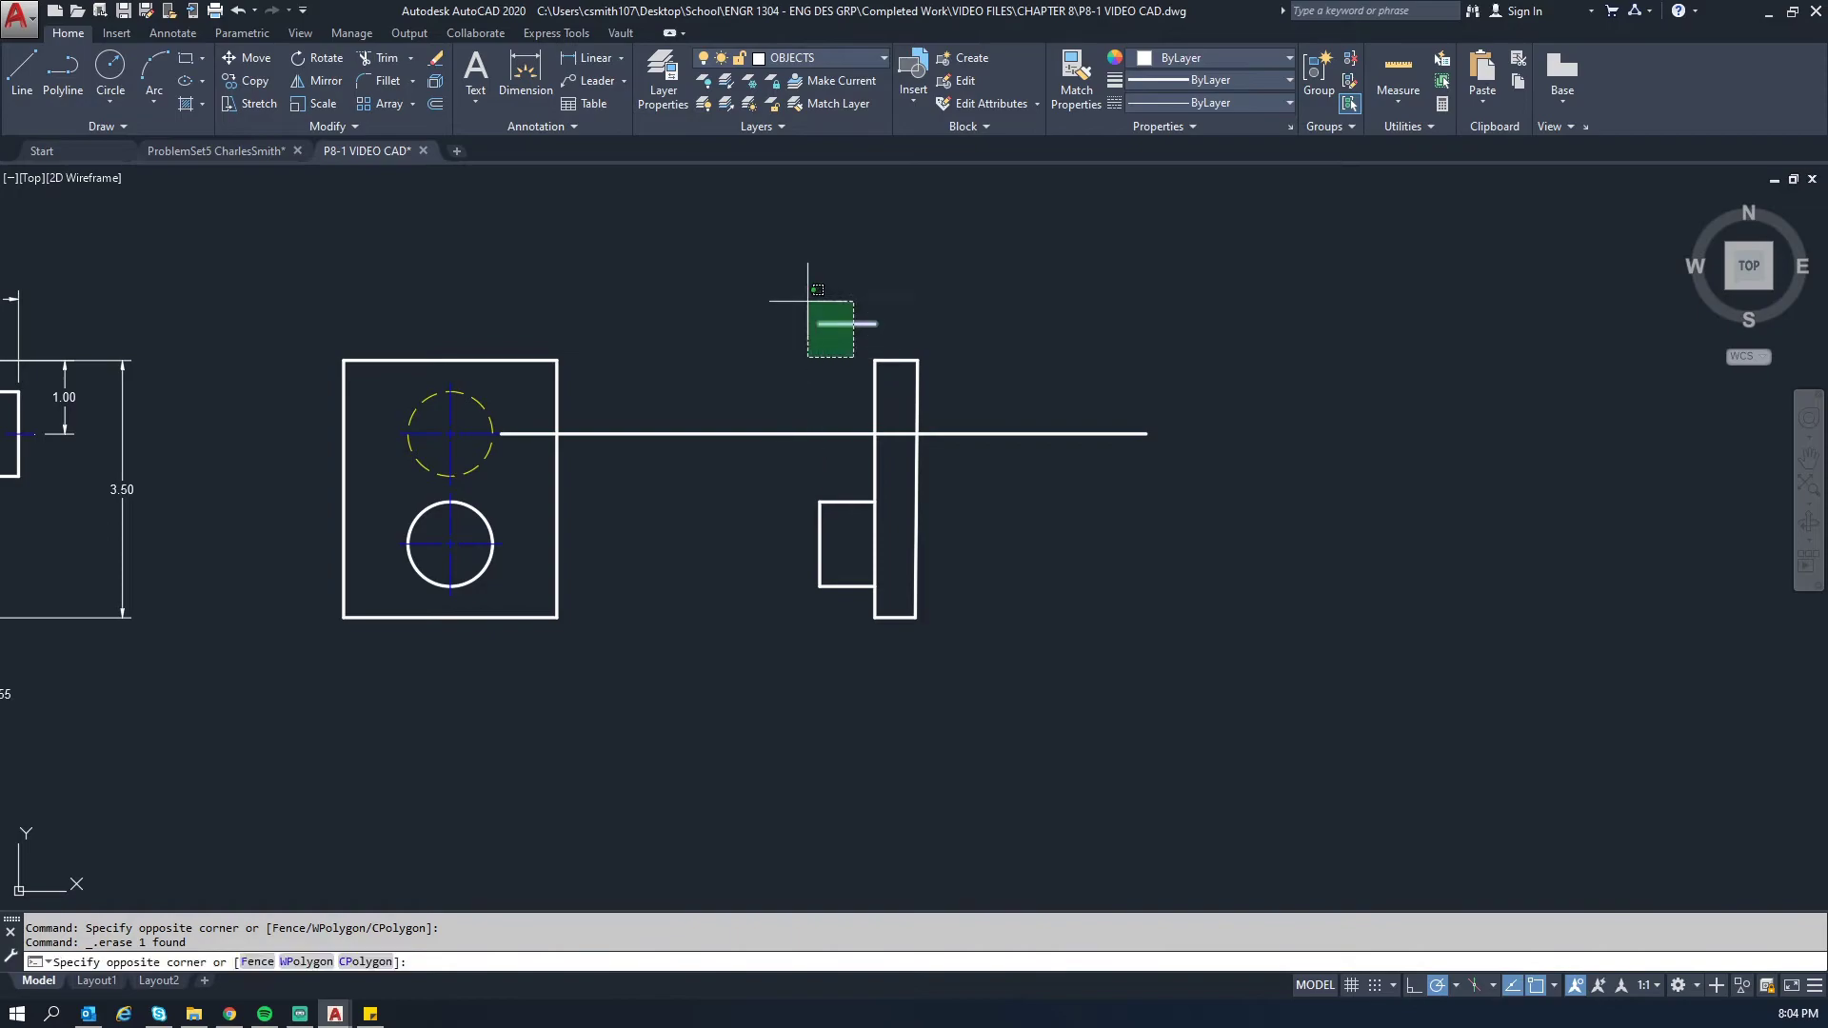
{"action": "left_click", "coordinate": [806, 298]}
{"action": "key", "text": "Delete"}
- Start a new line at the side view's top edge
{"action": "middle_click_drag", "start_coordinate": [802, 300], "coordinate": [881, 297]}
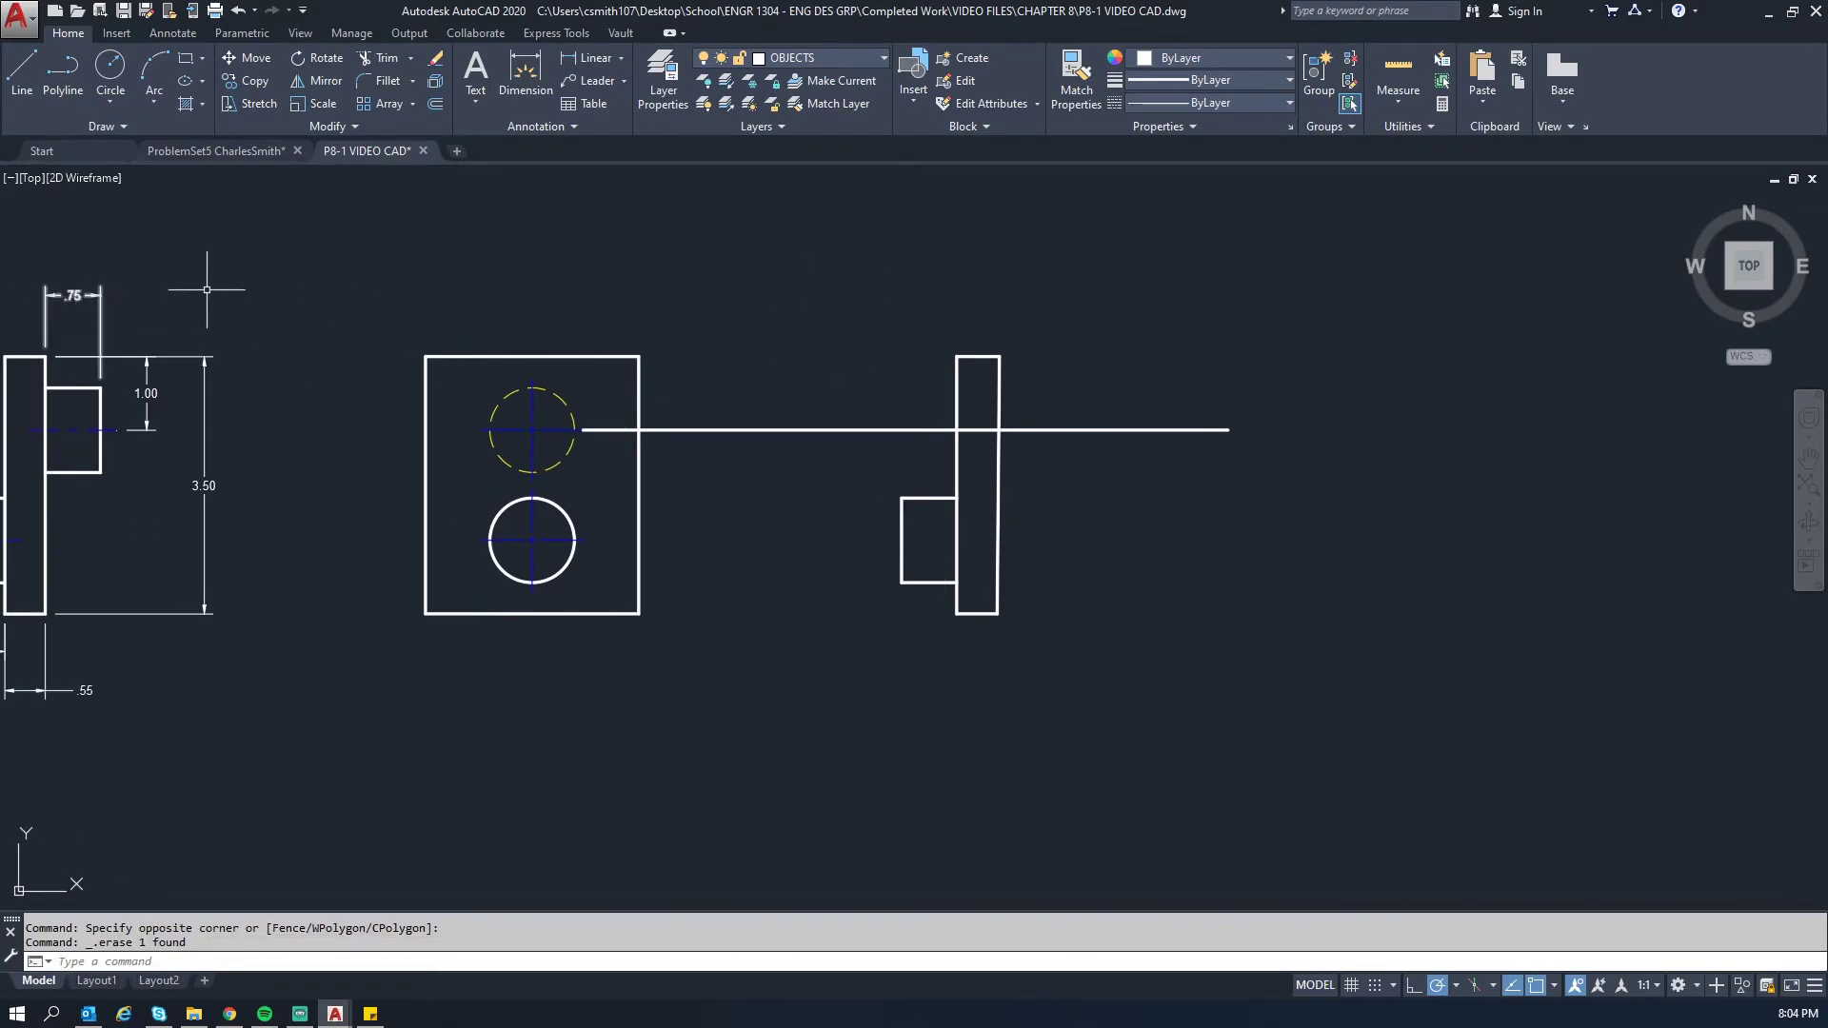
{"action": "type", "text": "l"}
{"action": "key", "text": "Return"}
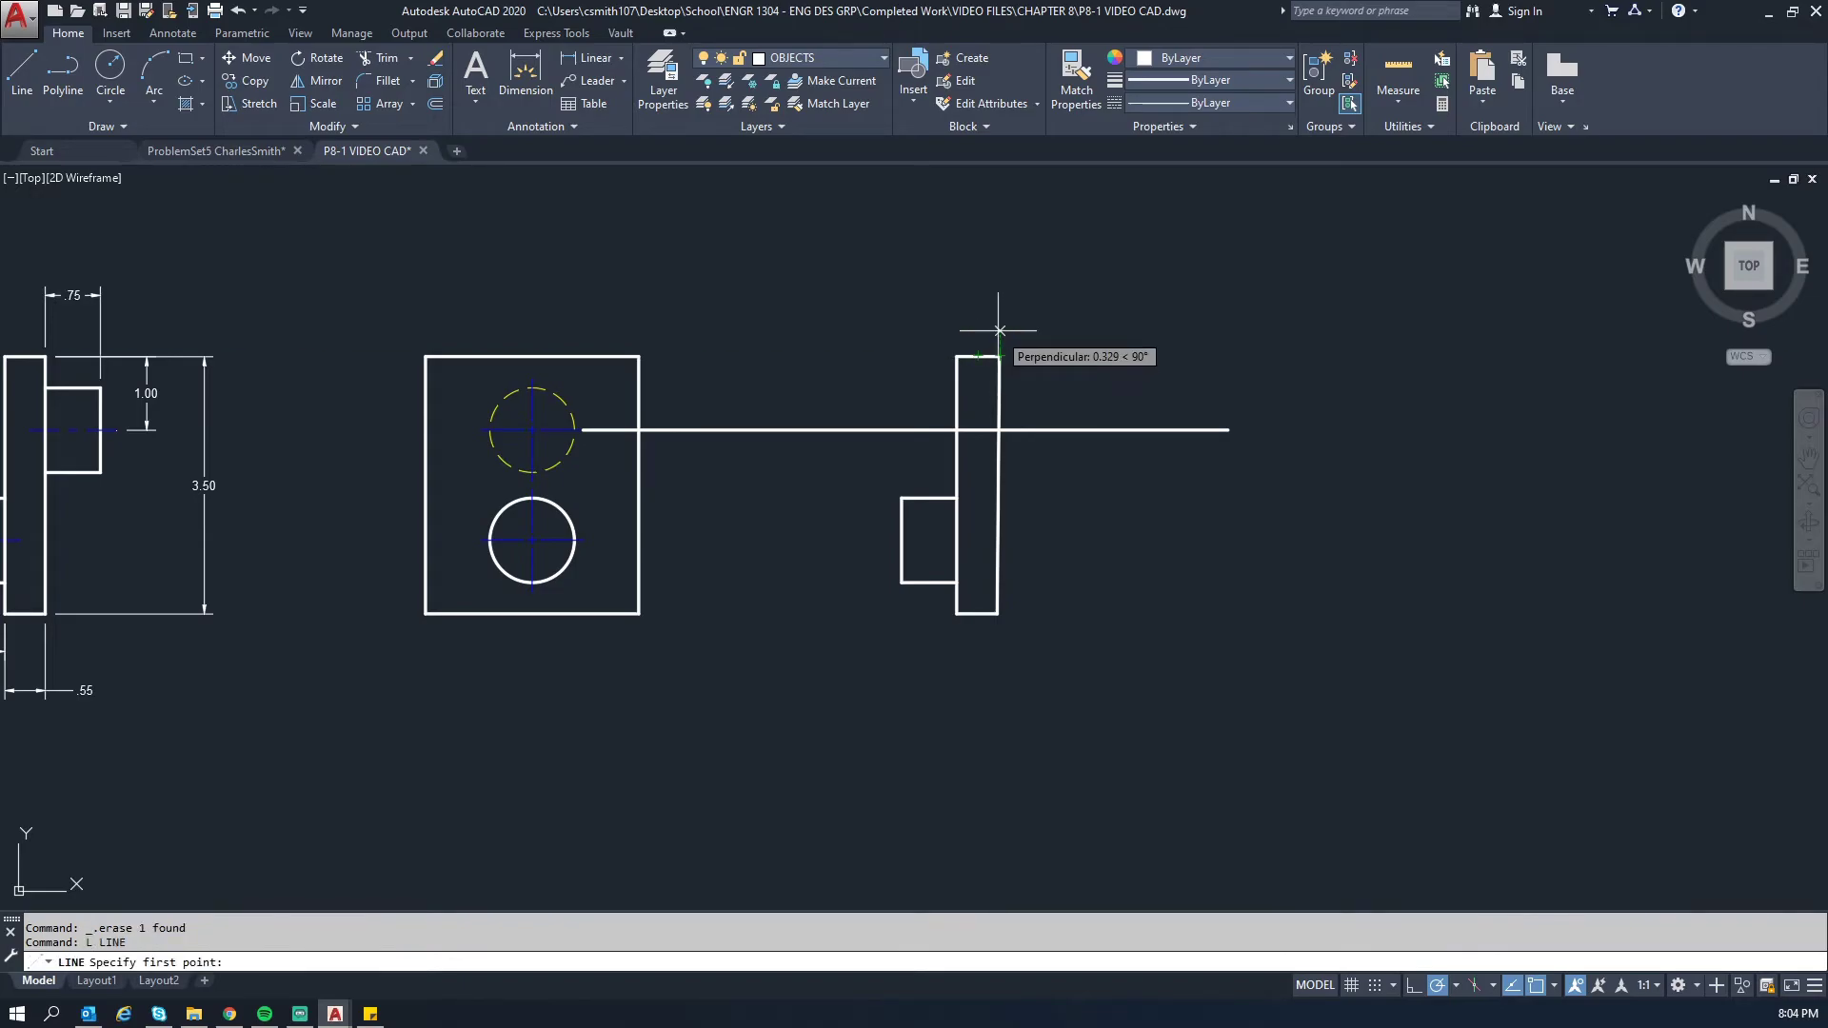
{"action": "left_click", "coordinate": [999, 331]}
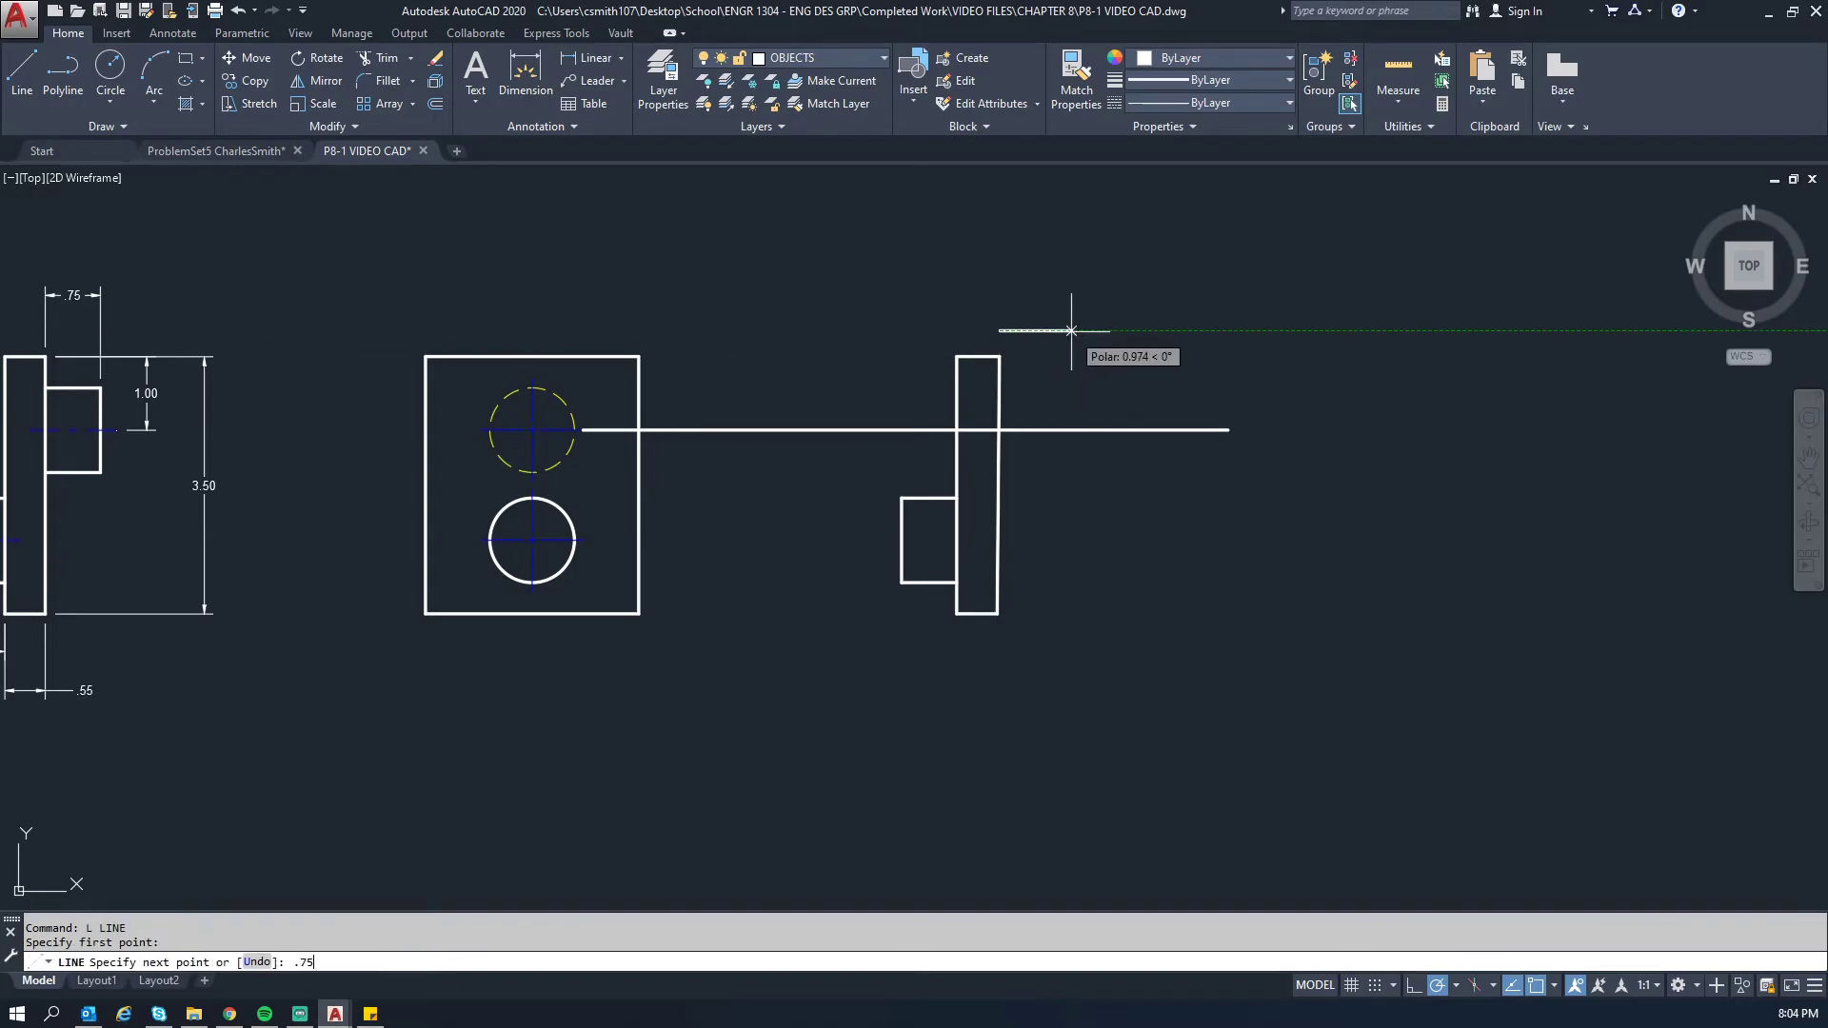
- Draw a 0.75 horizontal segment, then a long vertical line downward
{"action": "type", "text": ".75"}
{"action": "key", "text": "Return"}
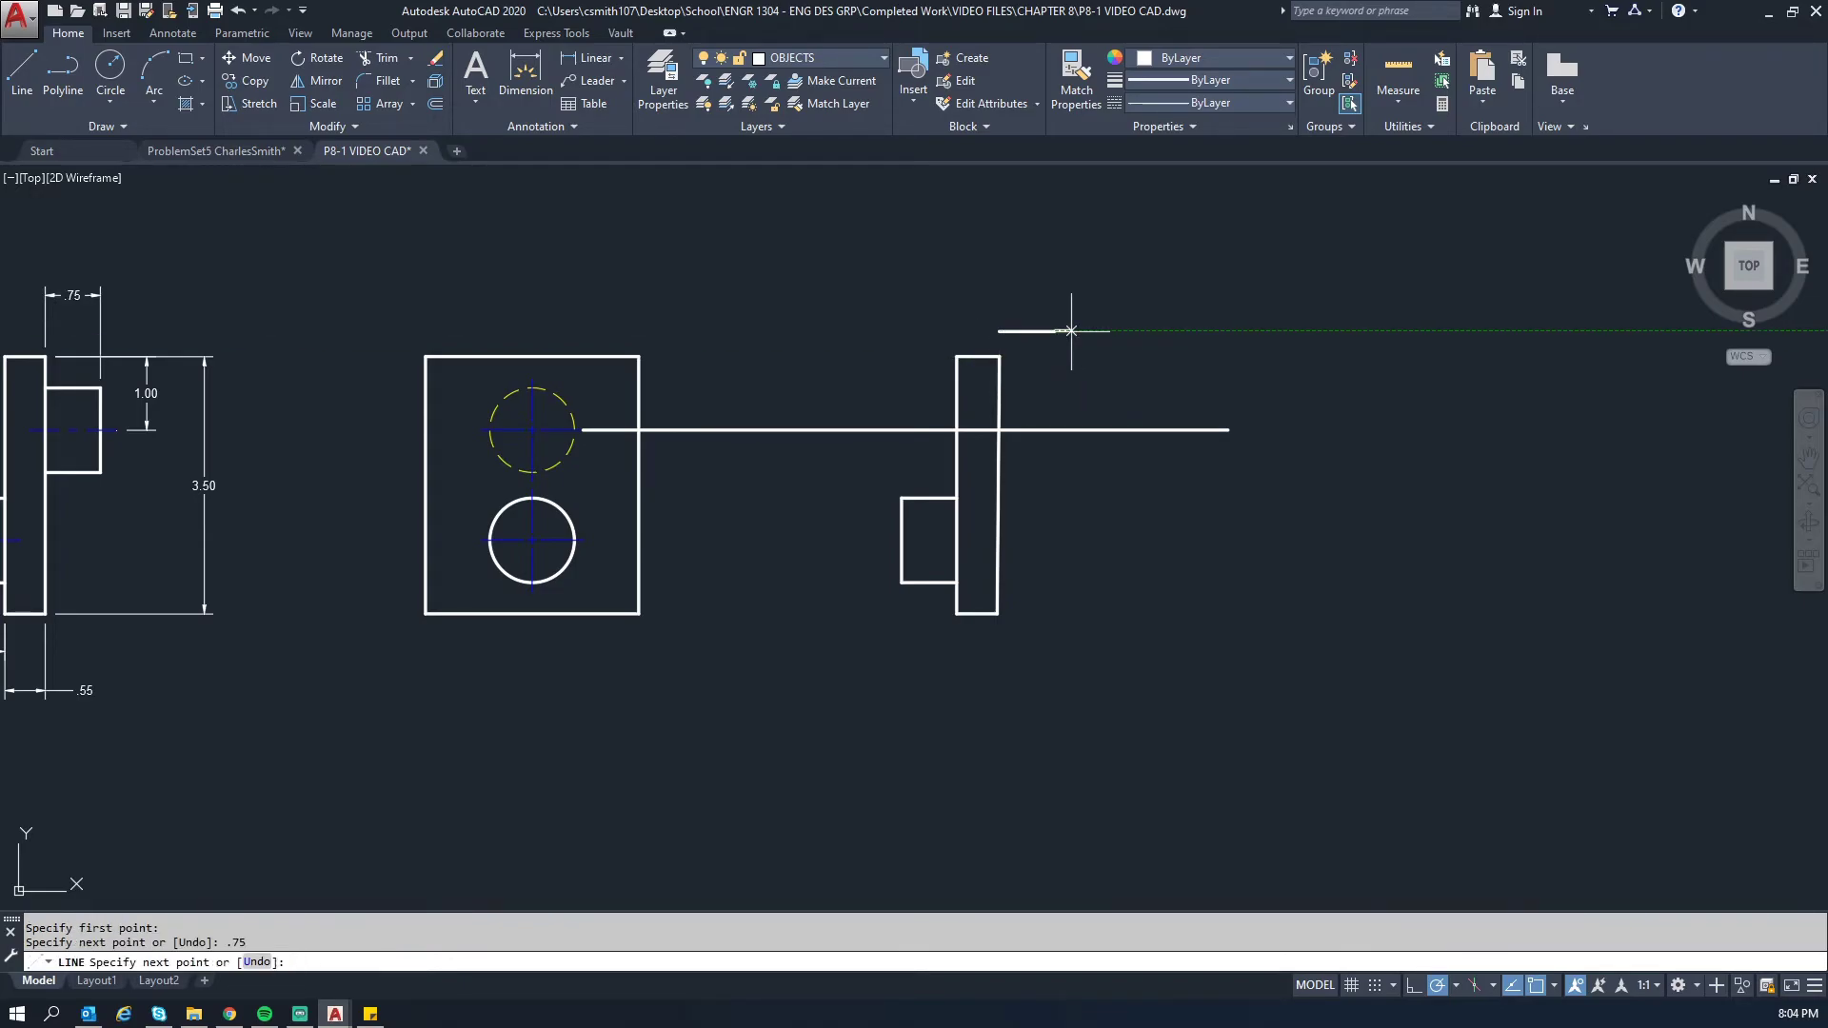
{"action": "left_click", "coordinate": [1054, 717]}
{"action": "key", "text": "Escape"}
- Draw a separate 1.15-long vertical line
{"action": "type", "text": "l"}
{"action": "key", "text": "Return"}
{"action": "left_click", "coordinate": [1148, 263]}
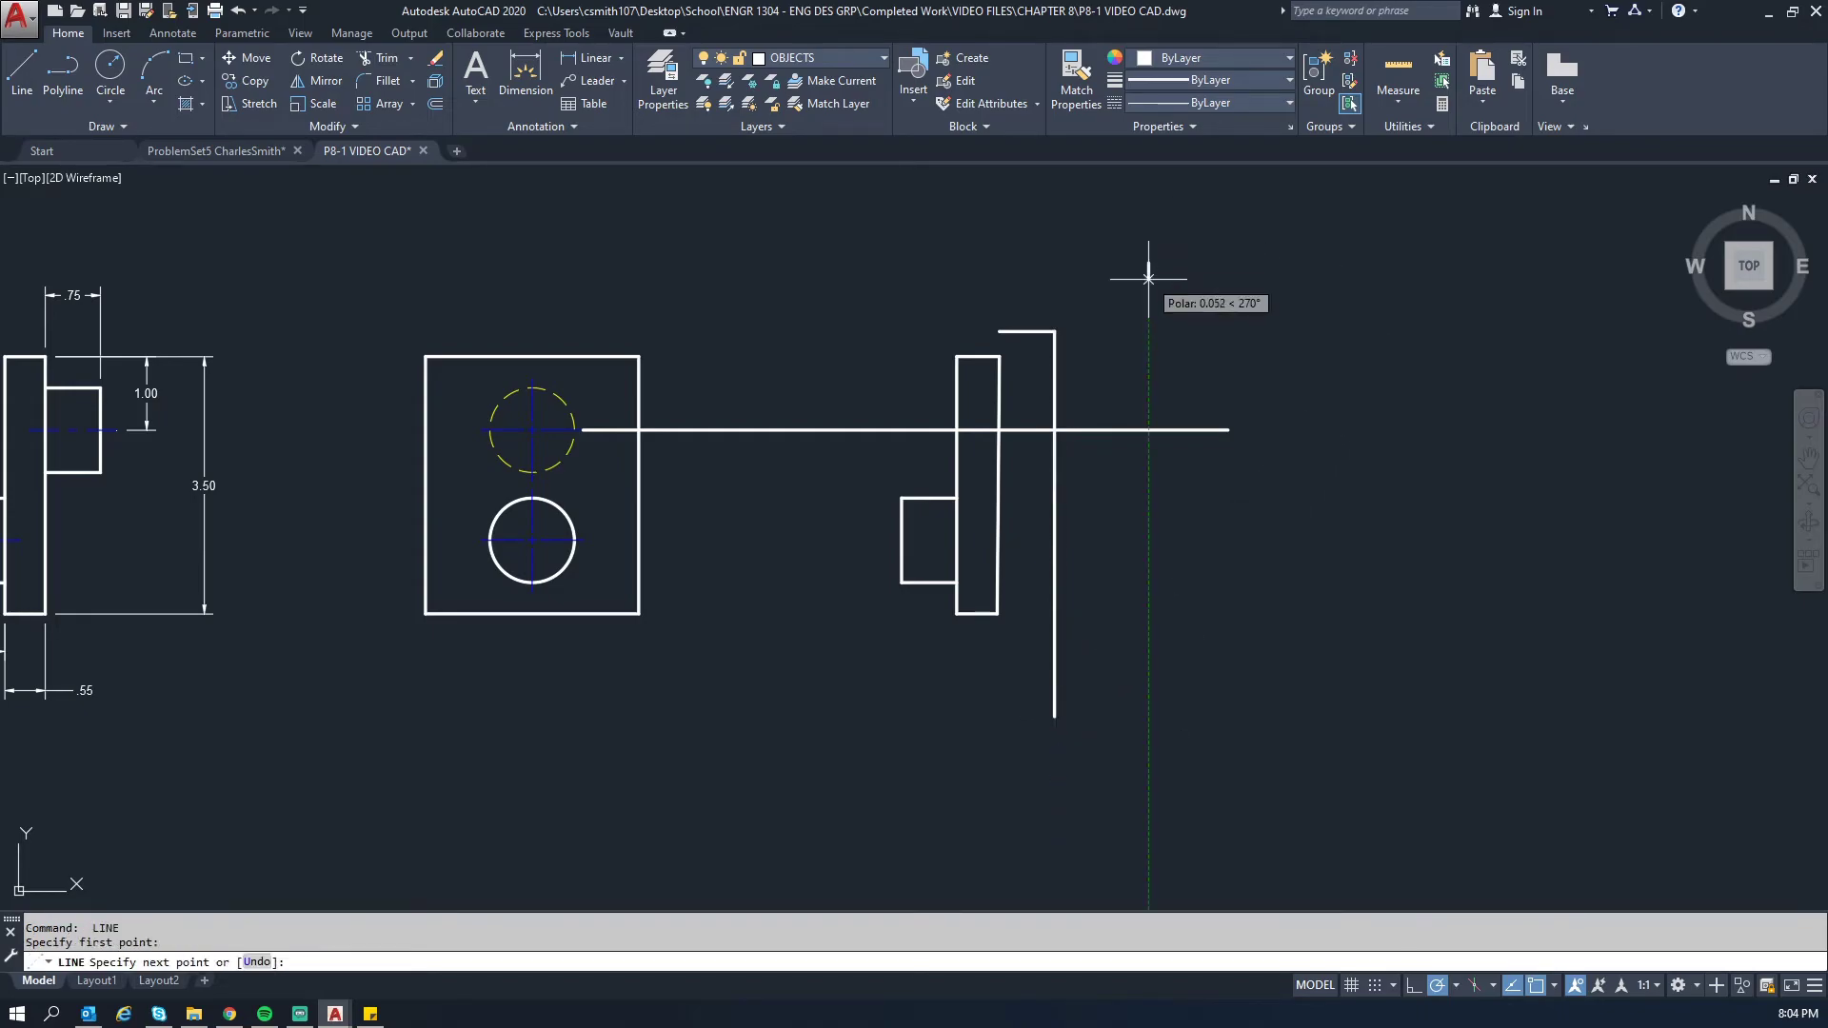
{"action": "type", "text": "1.15"}
{"action": "key", "text": "Return"}
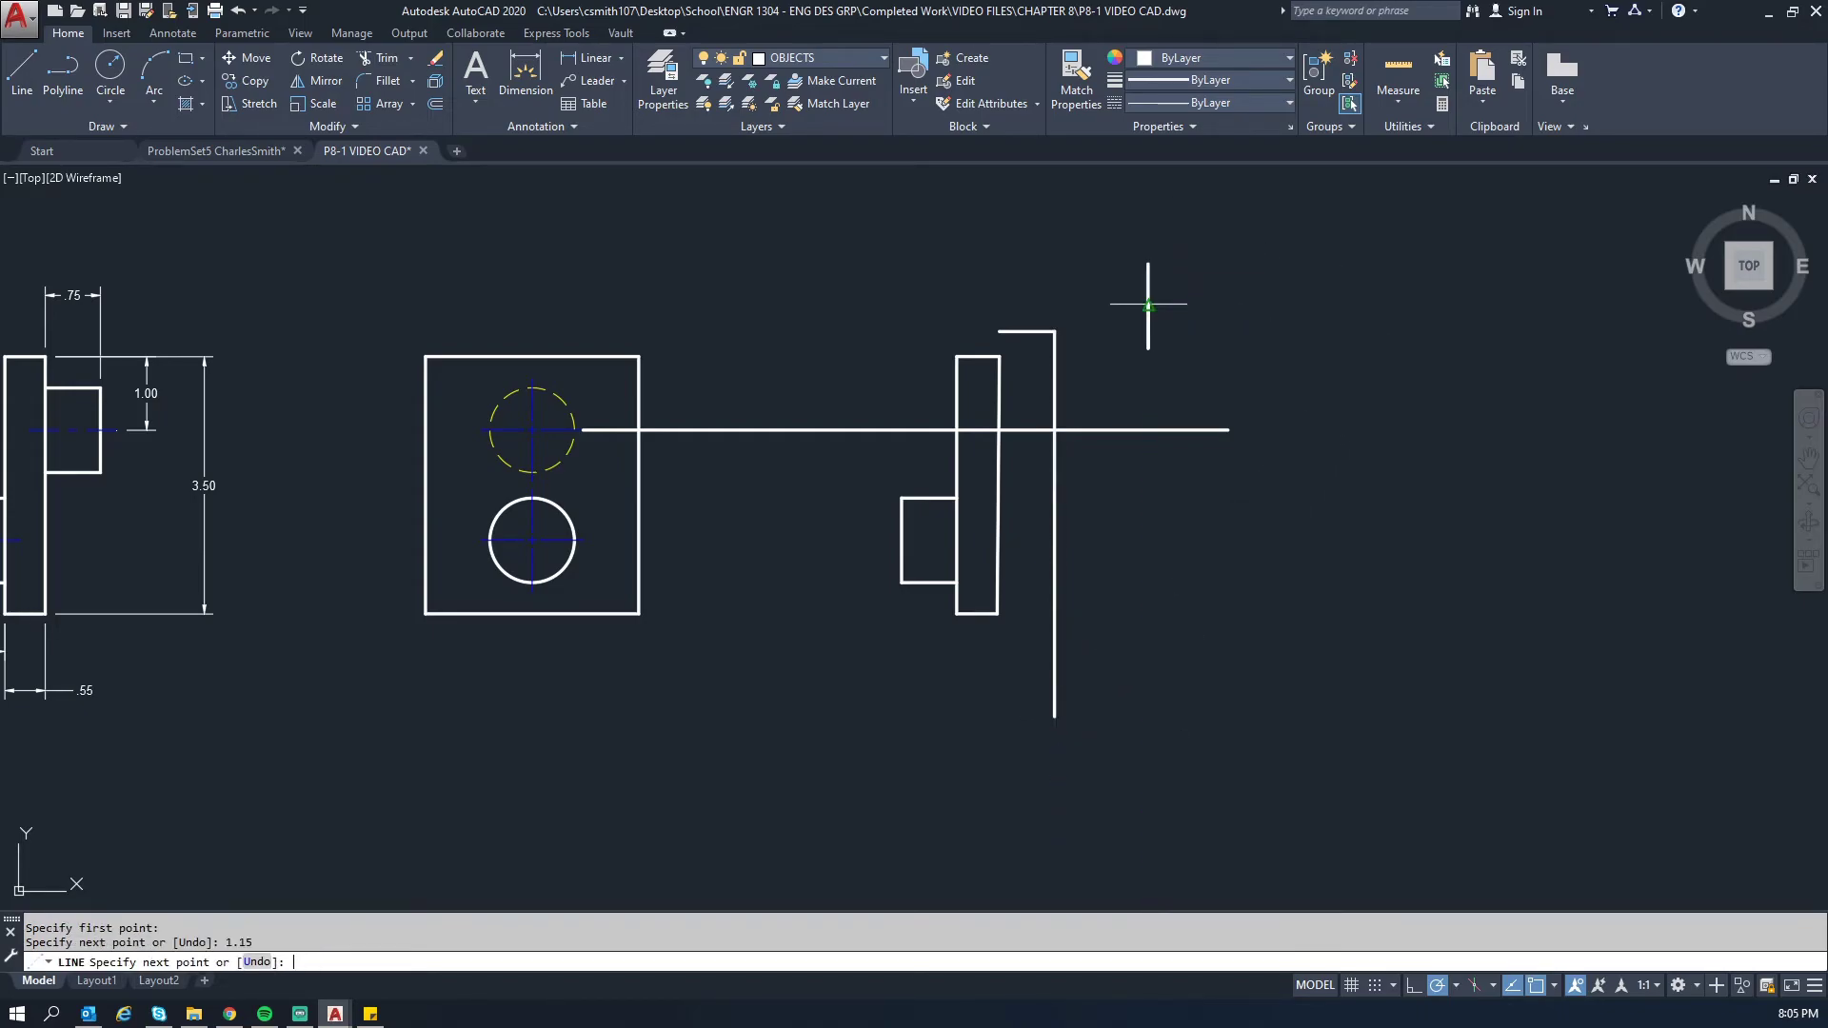
{"action": "key", "text": "Escape"}
- Move the 1.15 line by its midpoint onto the upper projection line
{"action": "type", "text": "m"}
{"action": "key", "text": "Return"}
{"action": "left_click", "coordinate": [1192, 295]}
{"action": "left_click", "coordinate": [1133, 303]}
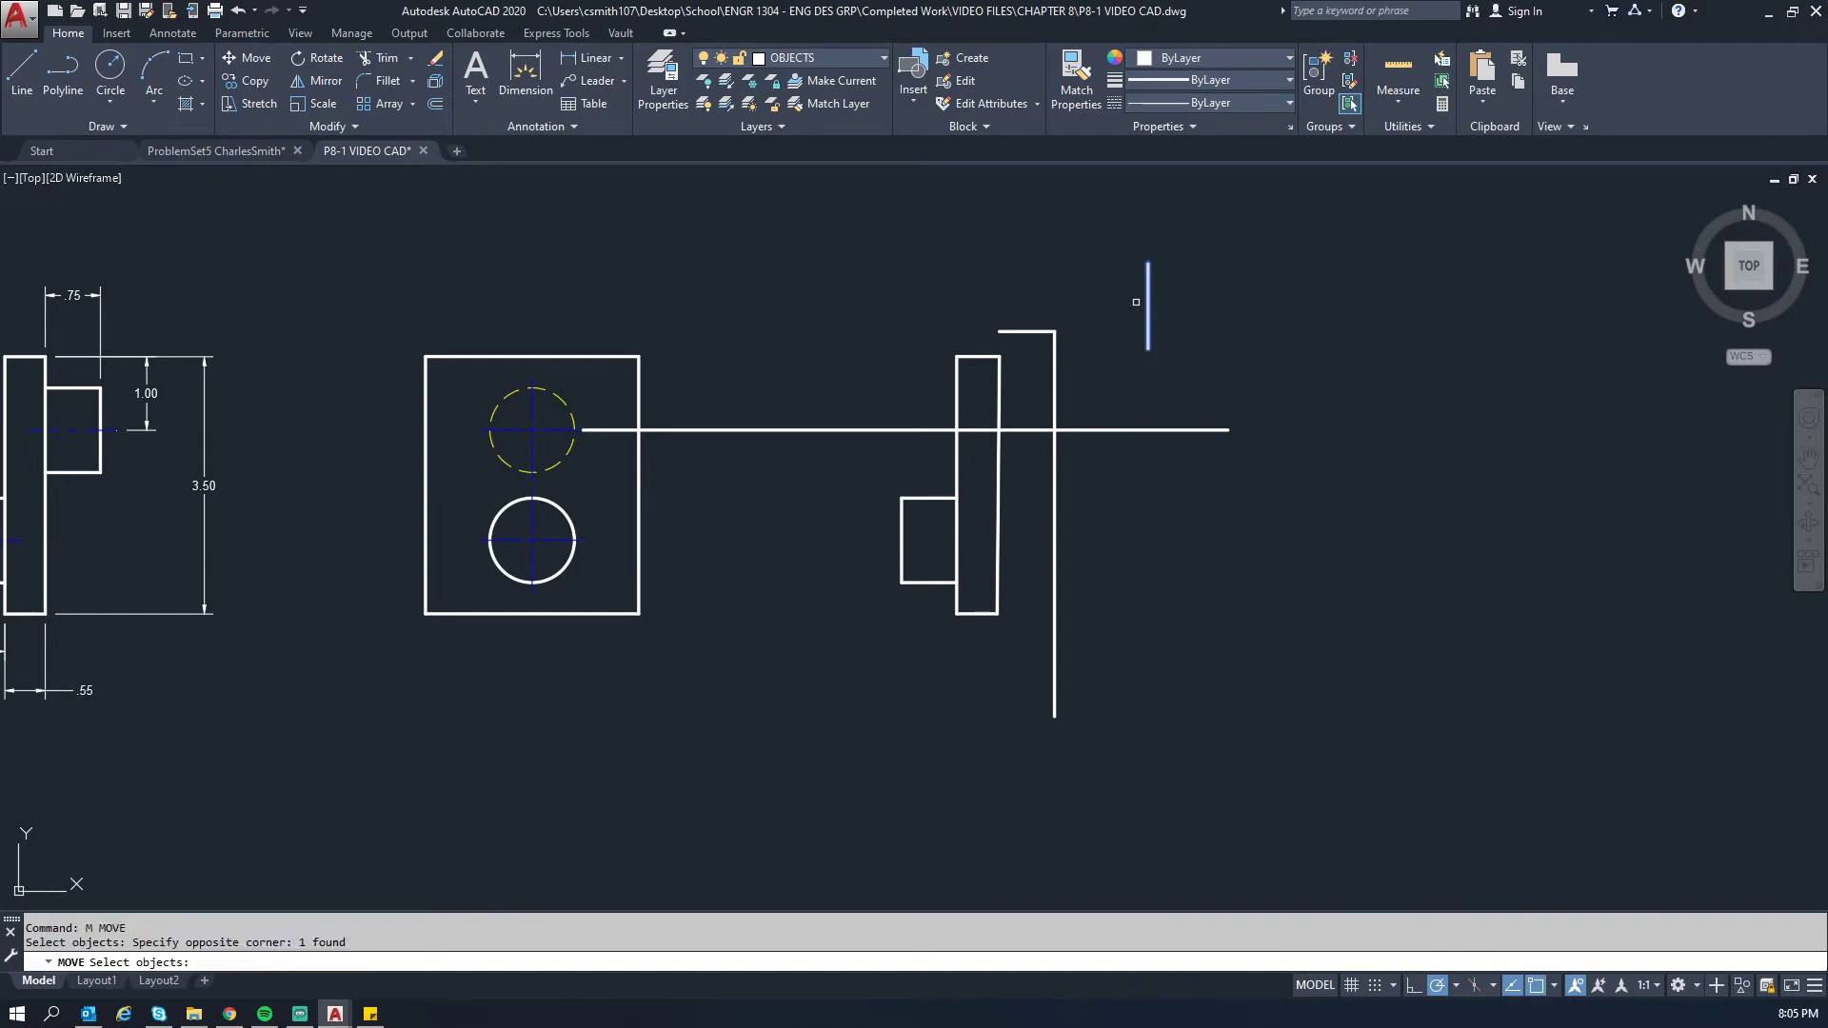
{"action": "key", "text": "Return"}
{"action": "left_click", "coordinate": [1148, 306]}
{"action": "left_click", "coordinate": [1057, 427]}
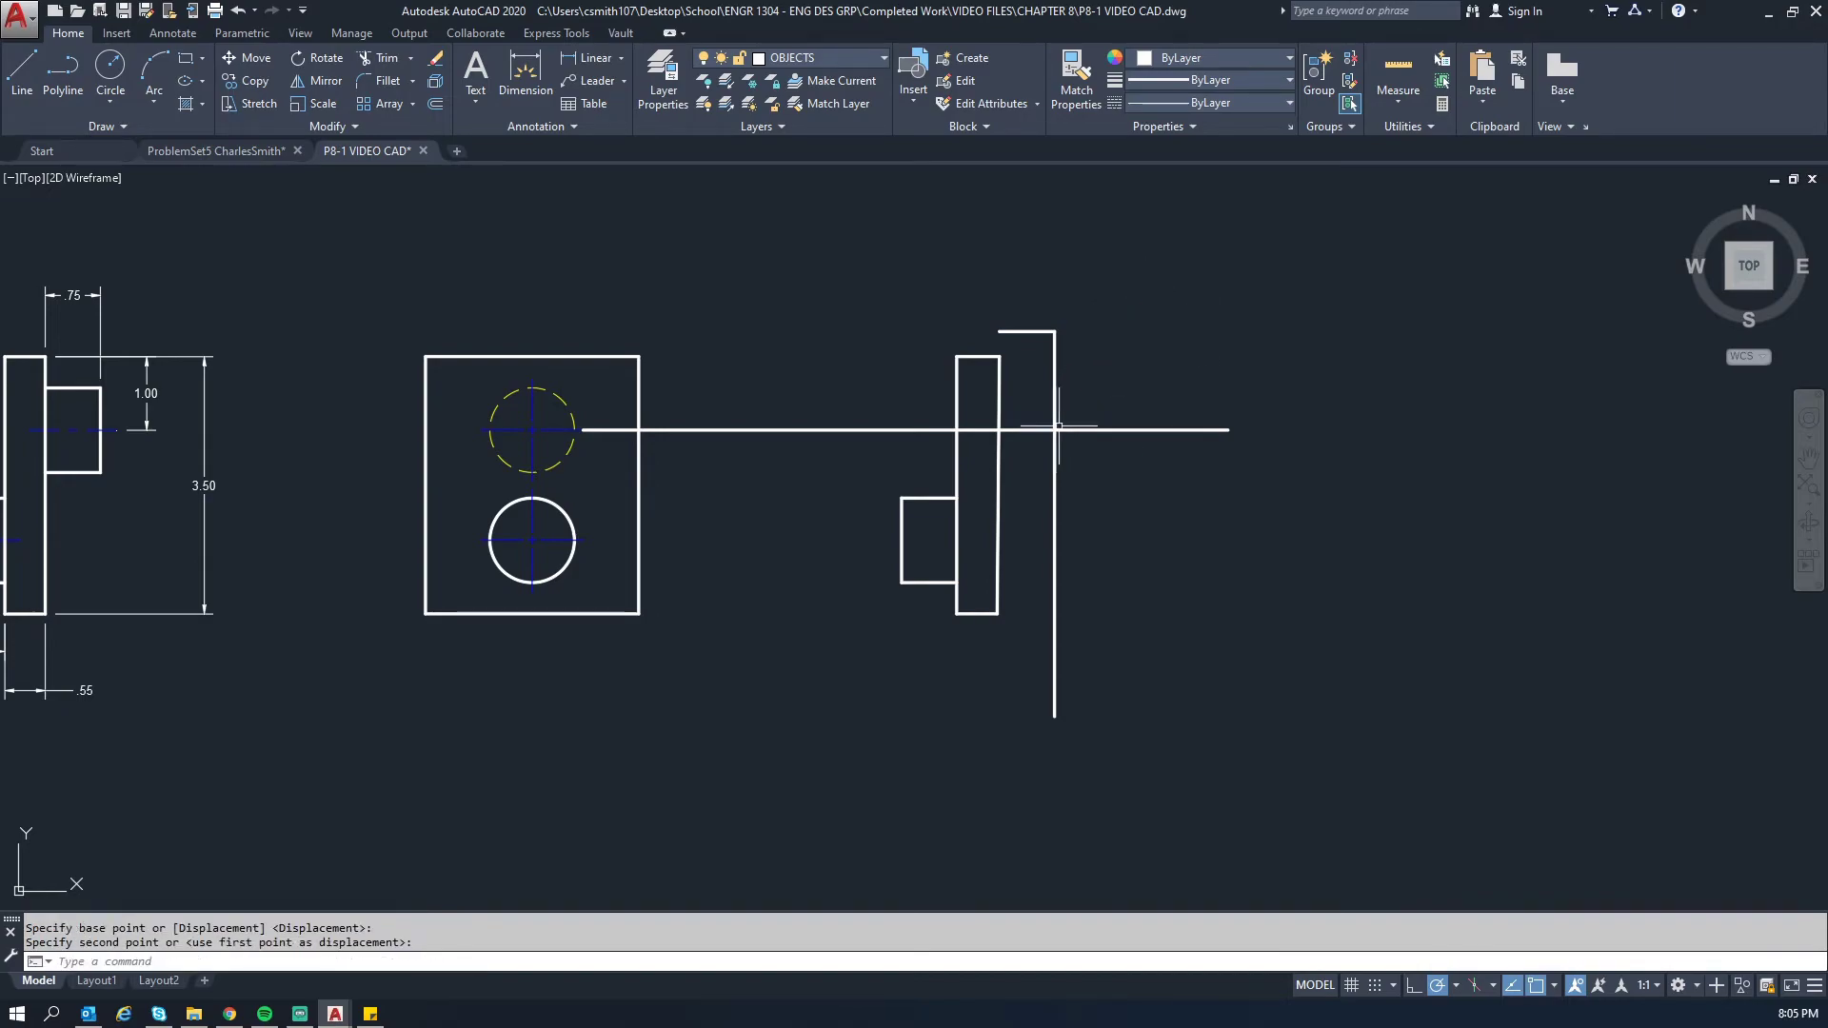
{"action": "key", "text": "Escape"}
{"action": "key", "text": "Escape"}
- Erase the upper projection line and the remaining vertical construction lines
{"action": "left_click", "coordinate": [1317, 473]}
{"action": "left_click", "coordinate": [1204, 387]}
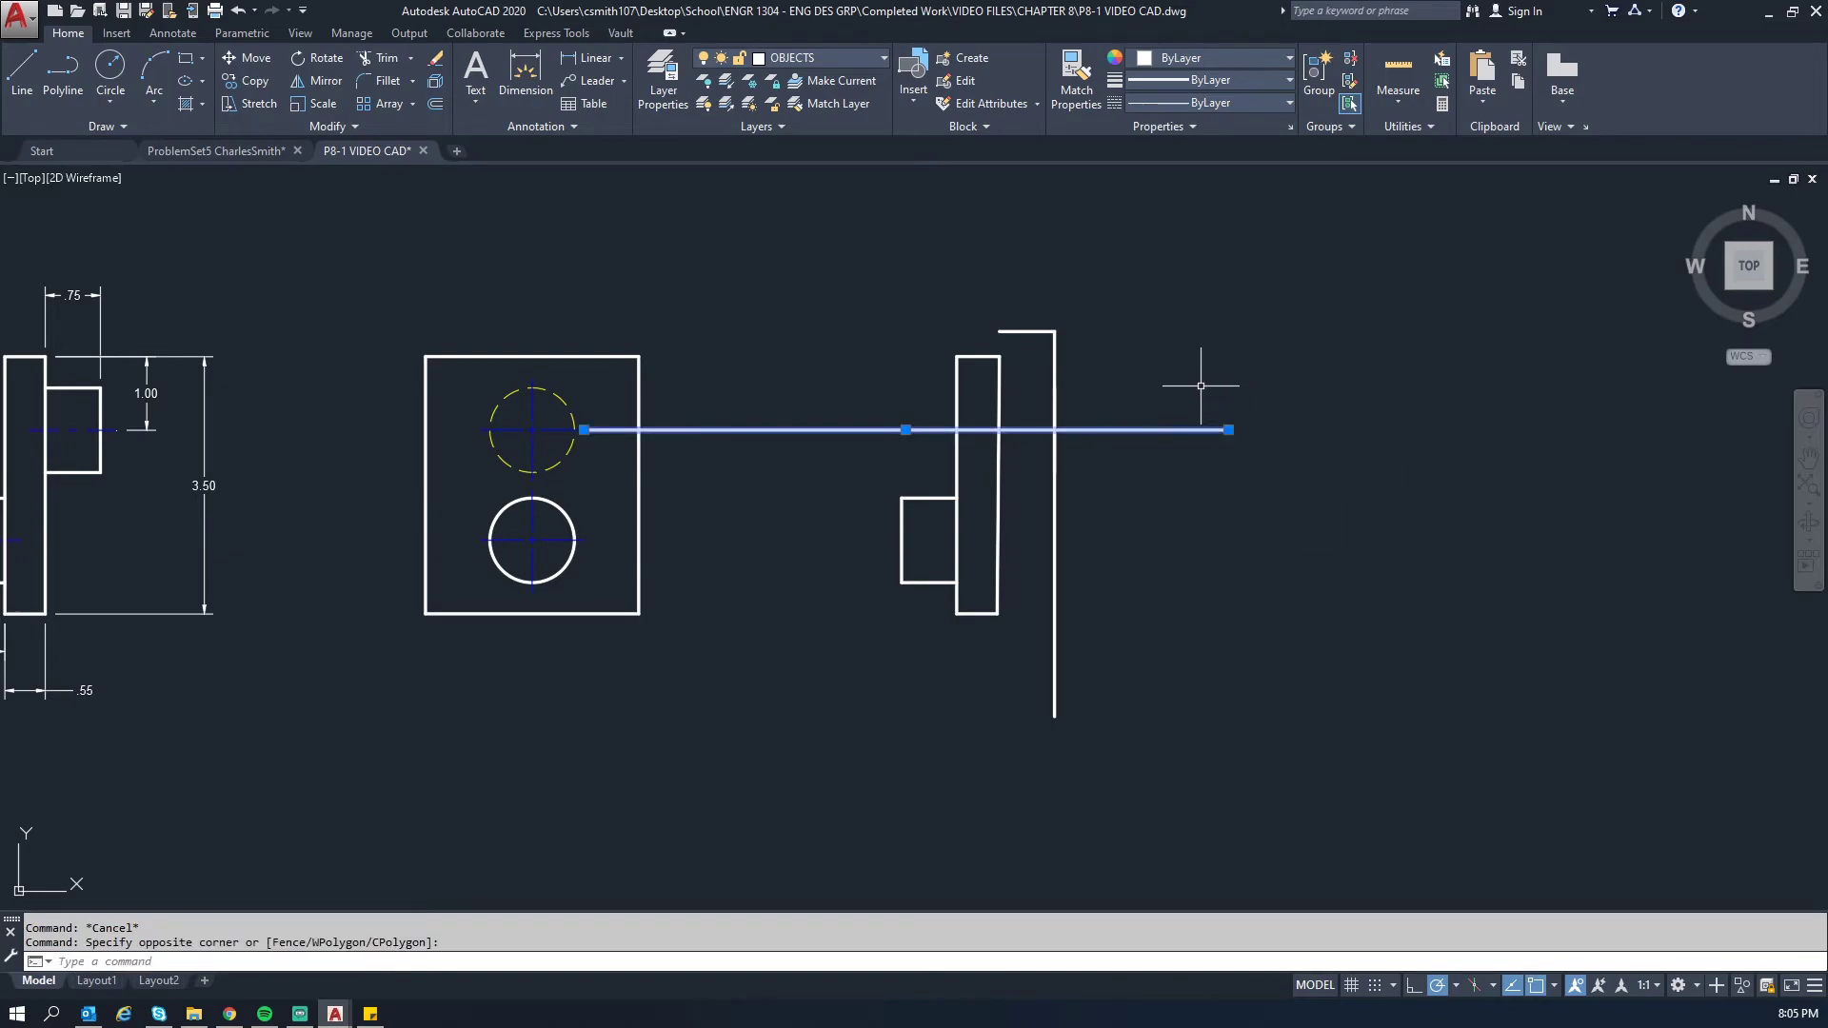
{"action": "key", "text": "Delete"}
{"action": "left_click", "coordinate": [1128, 346]}
{"action": "left_click", "coordinate": [1036, 296]}
{"action": "key", "text": "Delete"}
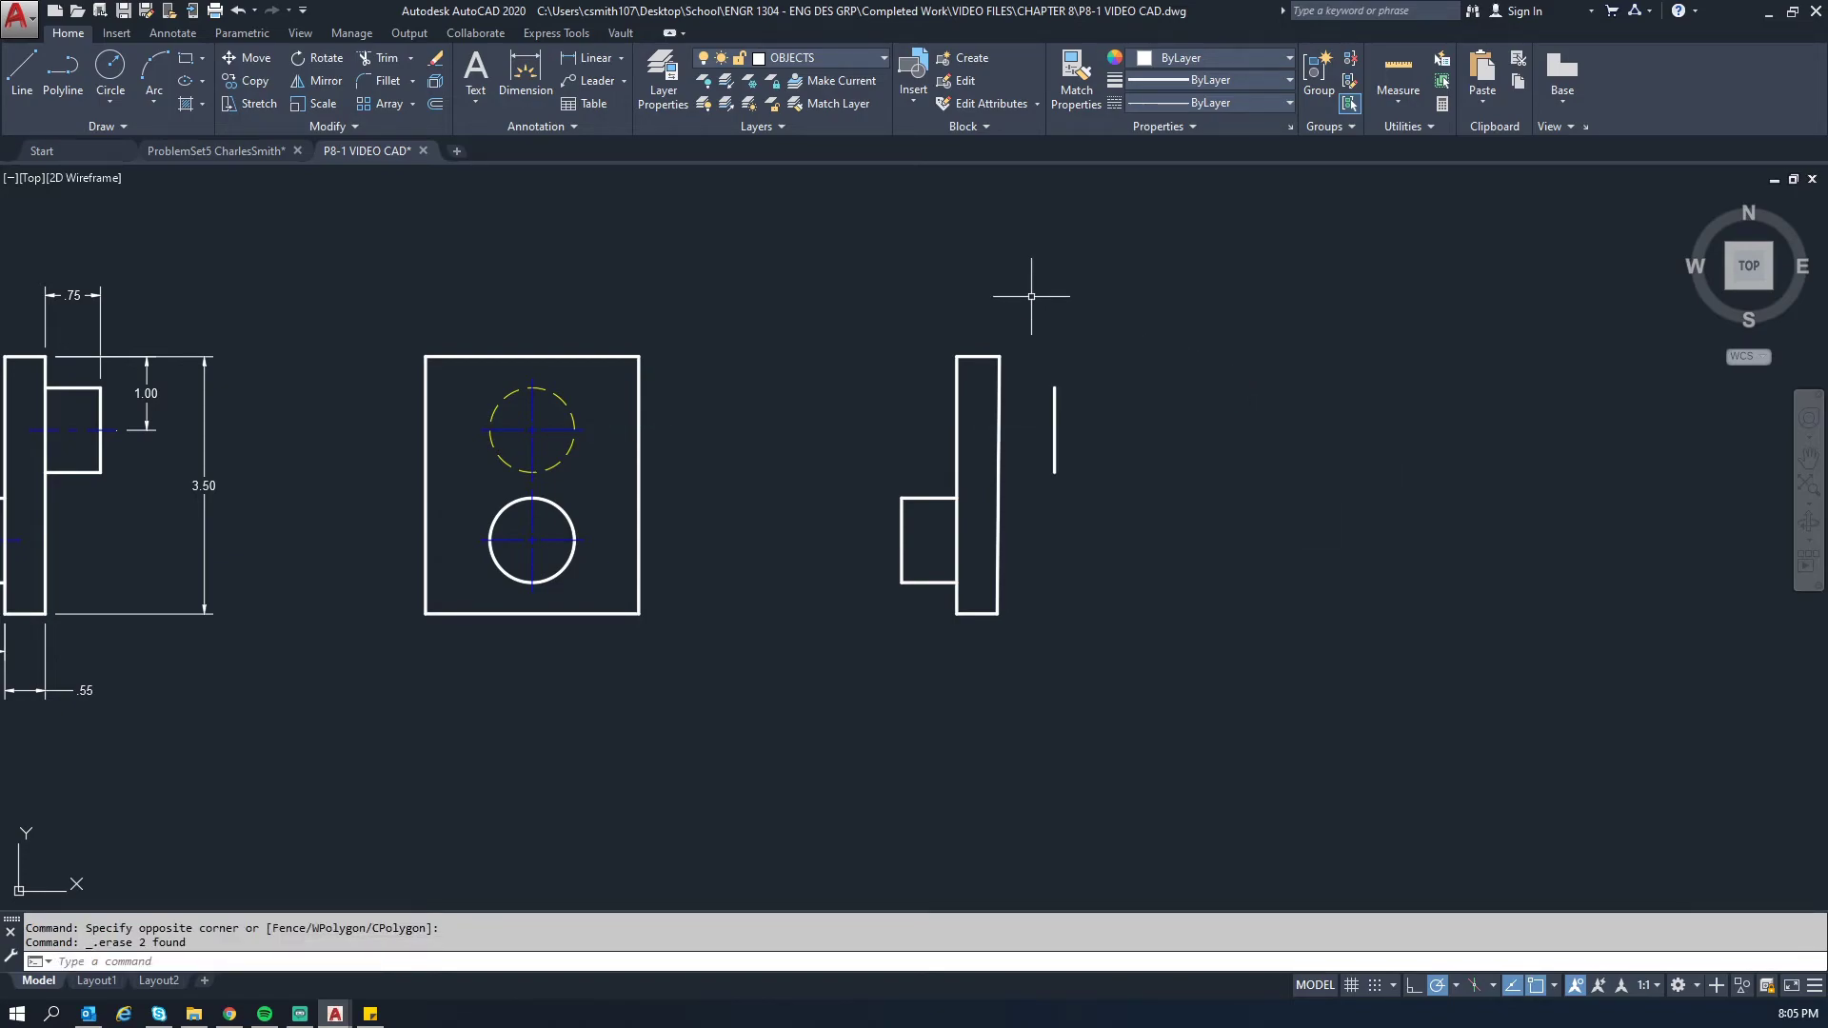
- Draw the right stub's top, right and bottom edges off the side view
{"action": "type", "text": "l"}
{"action": "key", "text": "Return"}
{"action": "left_click", "coordinate": [1000, 388]}
{"action": "left_click", "coordinate": [1055, 388]}
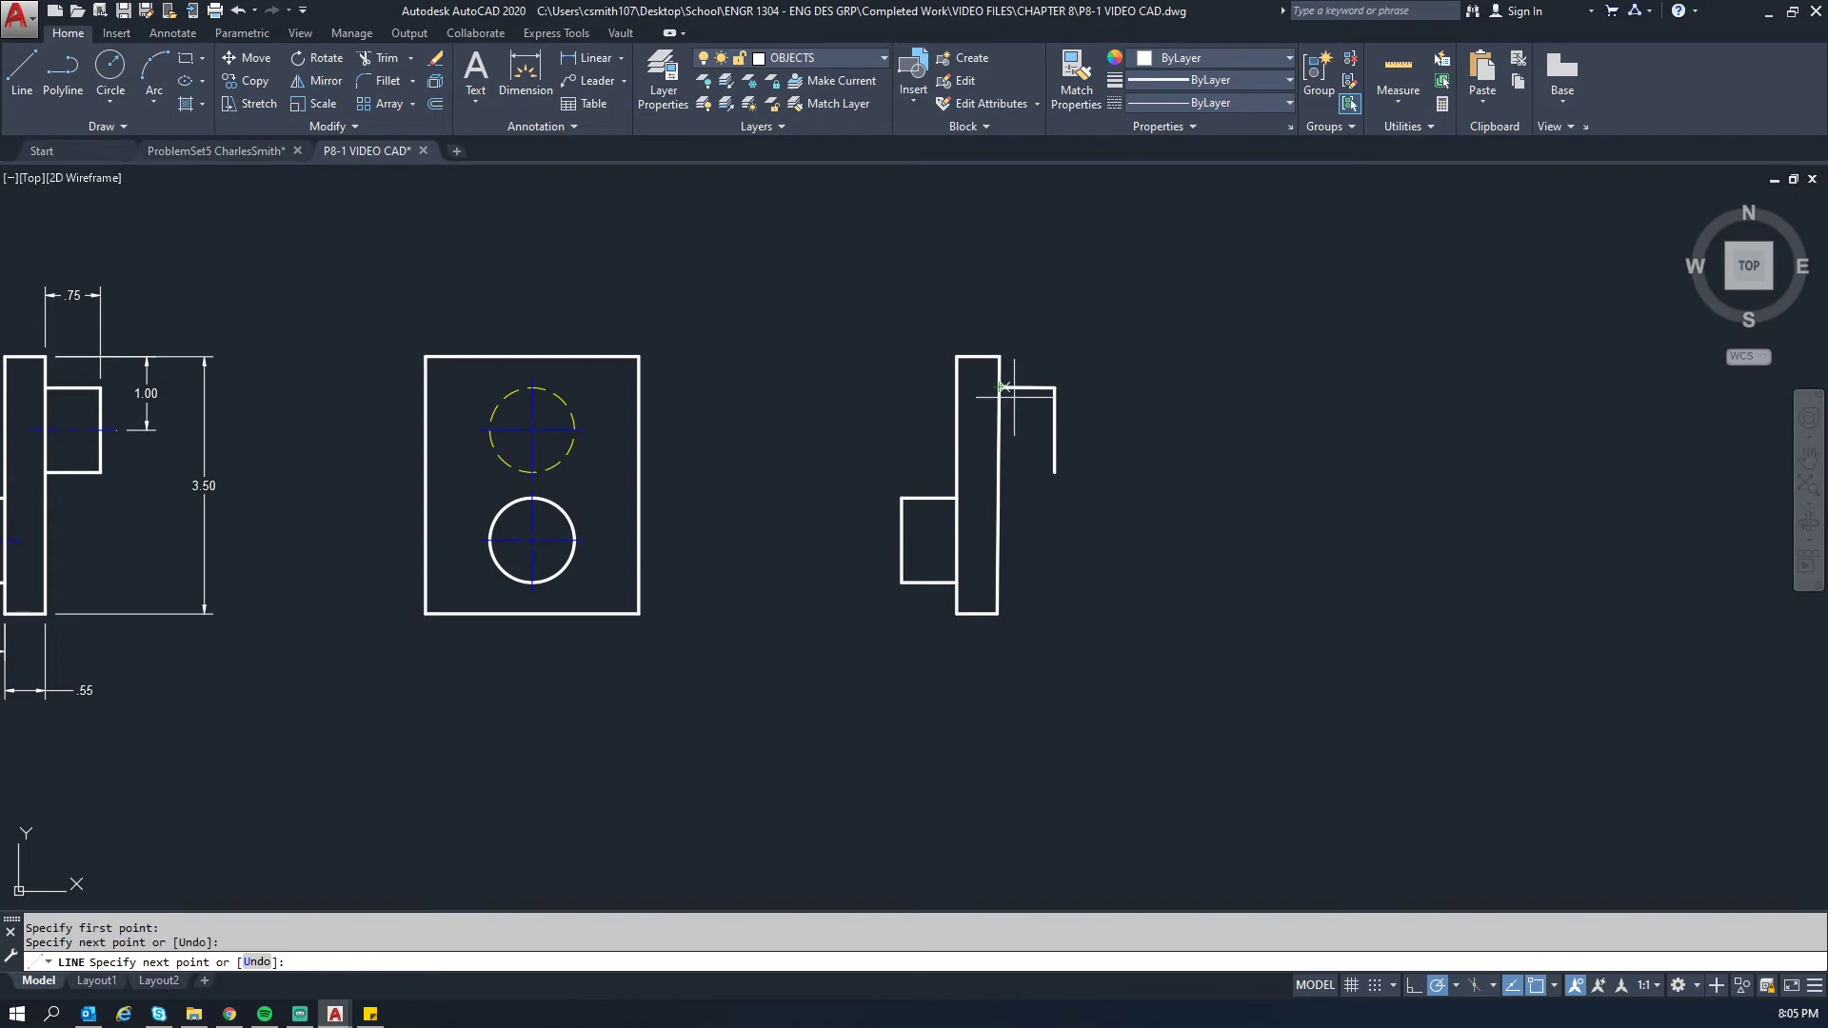
{"action": "left_click", "coordinate": [1054, 472]}
{"action": "key", "text": "Escape"}
{"action": "key", "text": "Return"}
{"action": "left_click", "coordinate": [1055, 471]}
{"action": "left_click", "coordinate": [1000, 472]}
{"action": "key", "text": "Escape"}
{"action": "key", "text": "Escape"}
{"action": "key", "text": "Escape"}
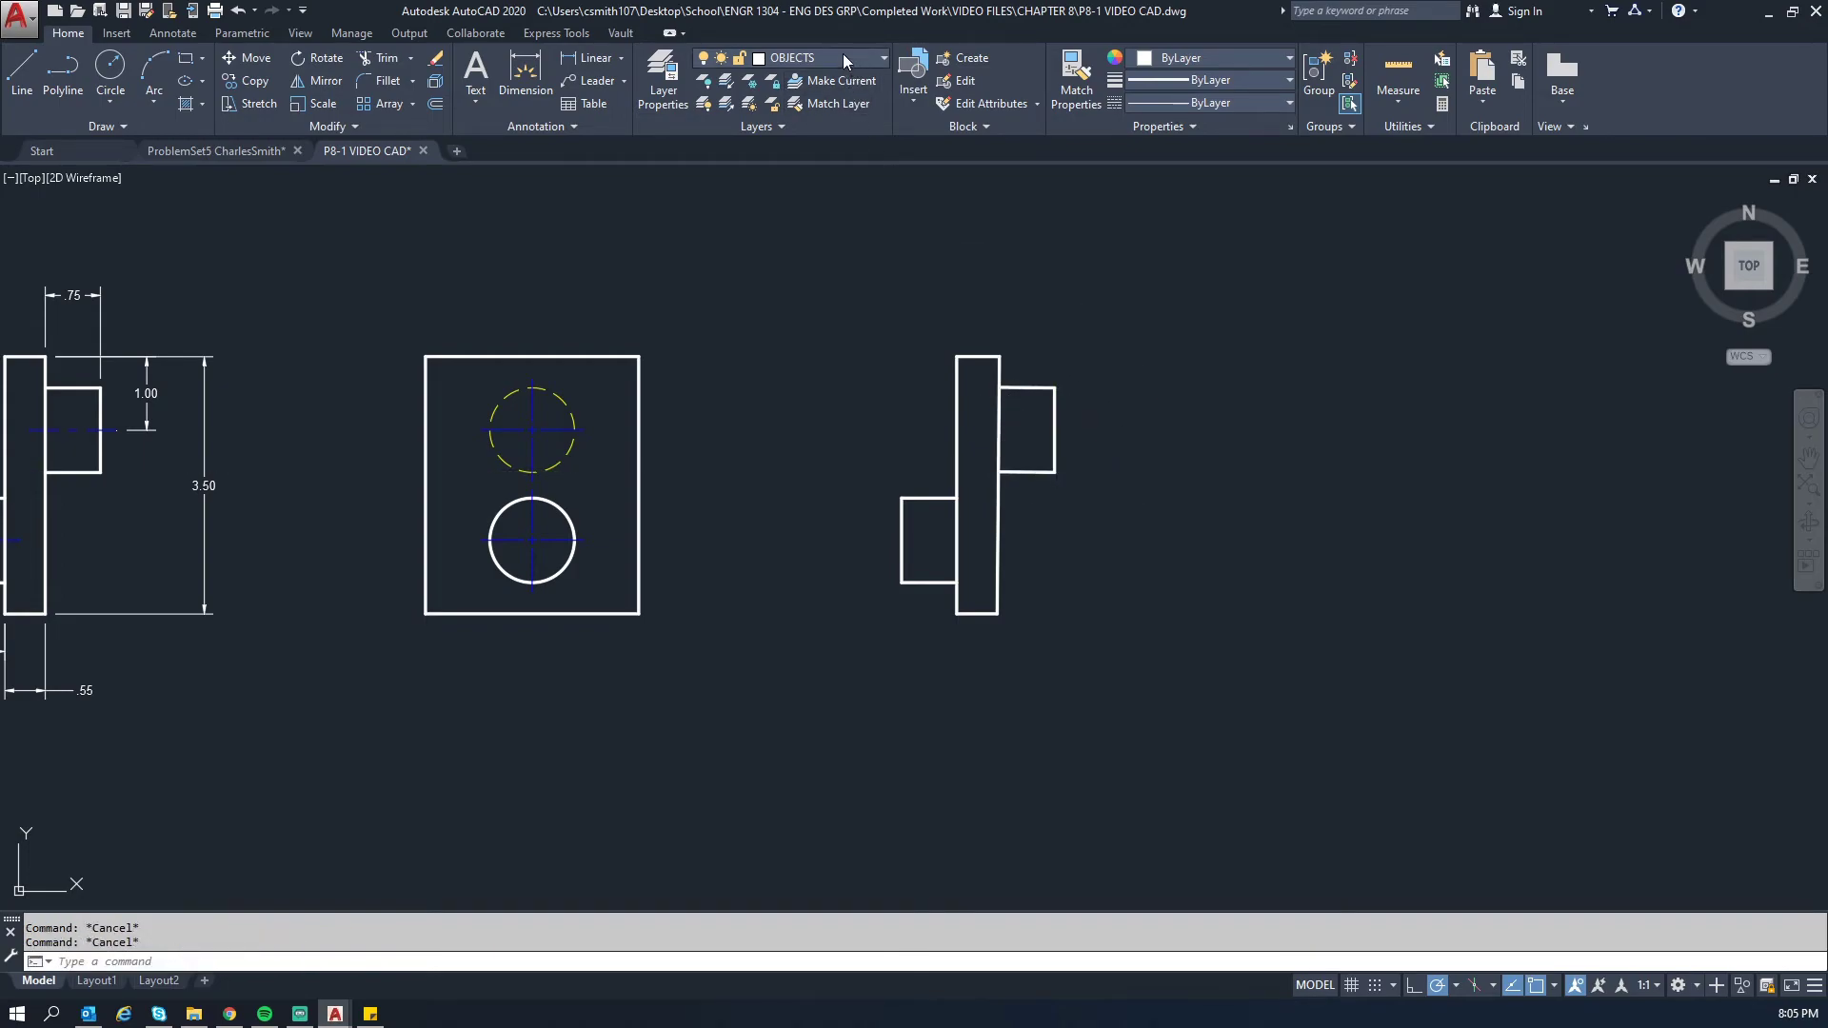
- Switch to the CENTERLINE layer and add CL centerlines between each stub's top and bottom edges
{"action": "left_click", "coordinate": [843, 58]}
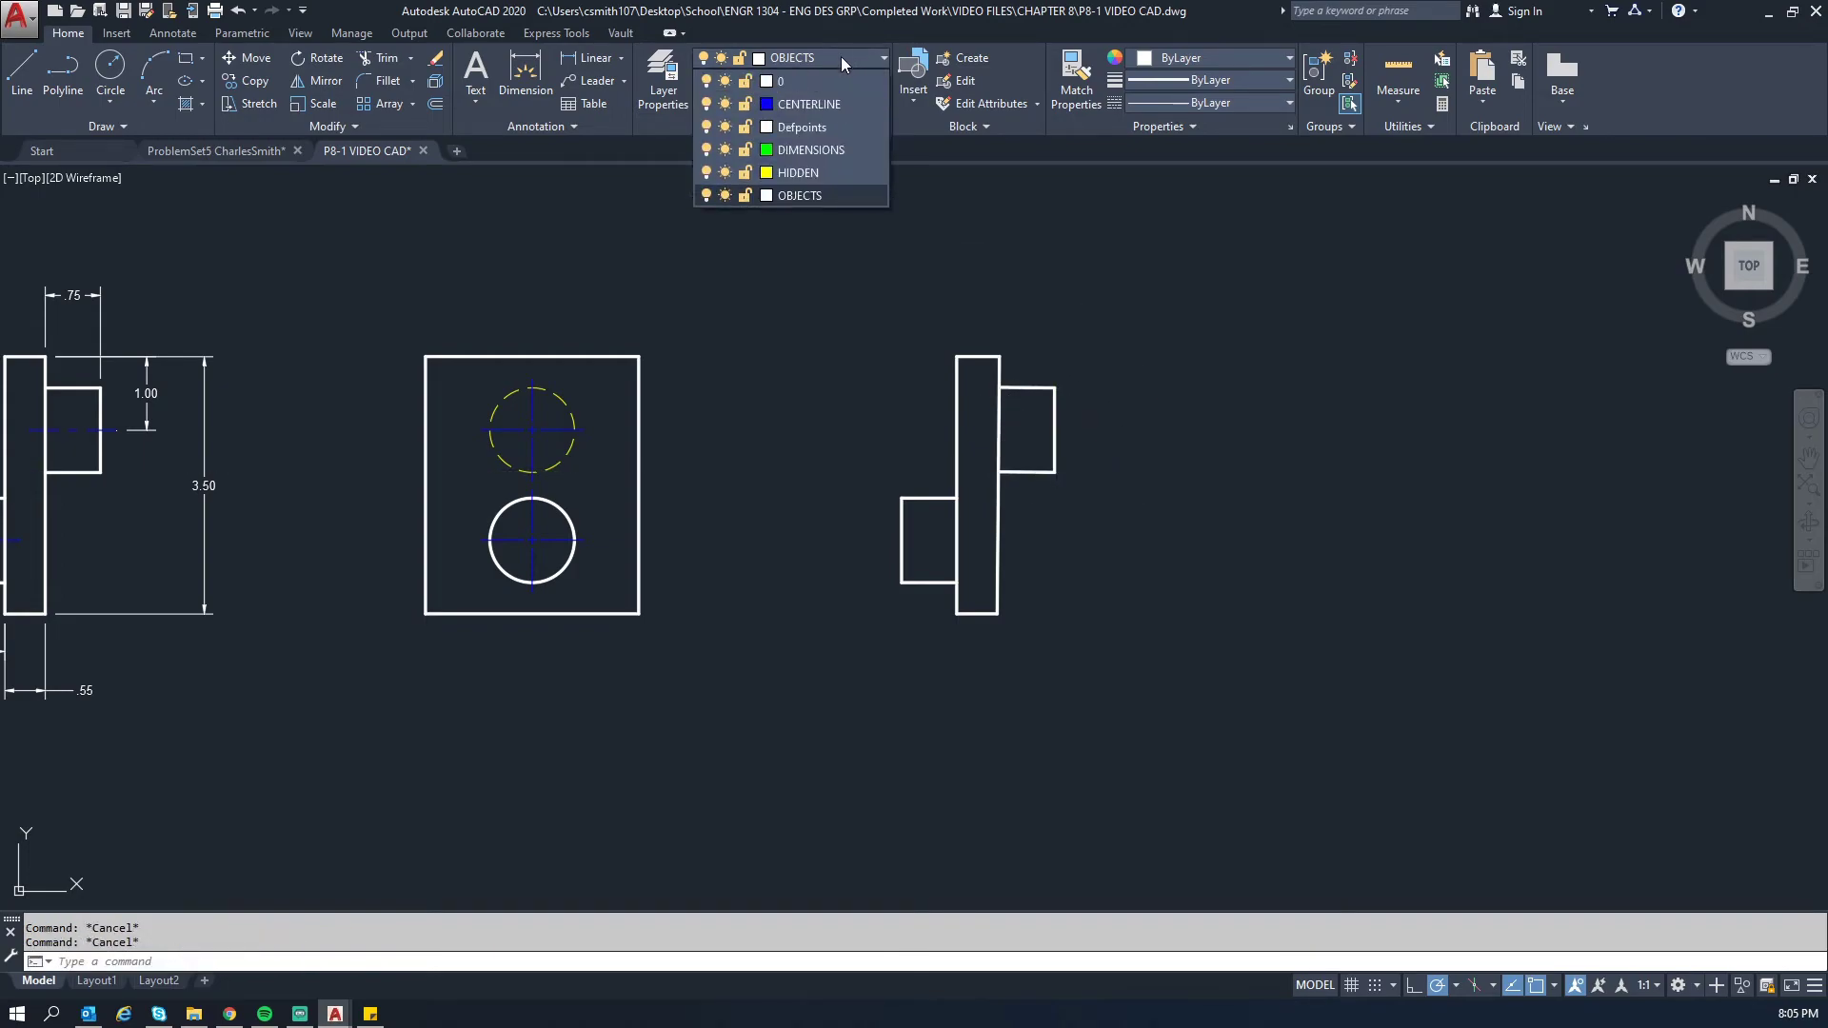
{"action": "left_click", "coordinate": [813, 103]}
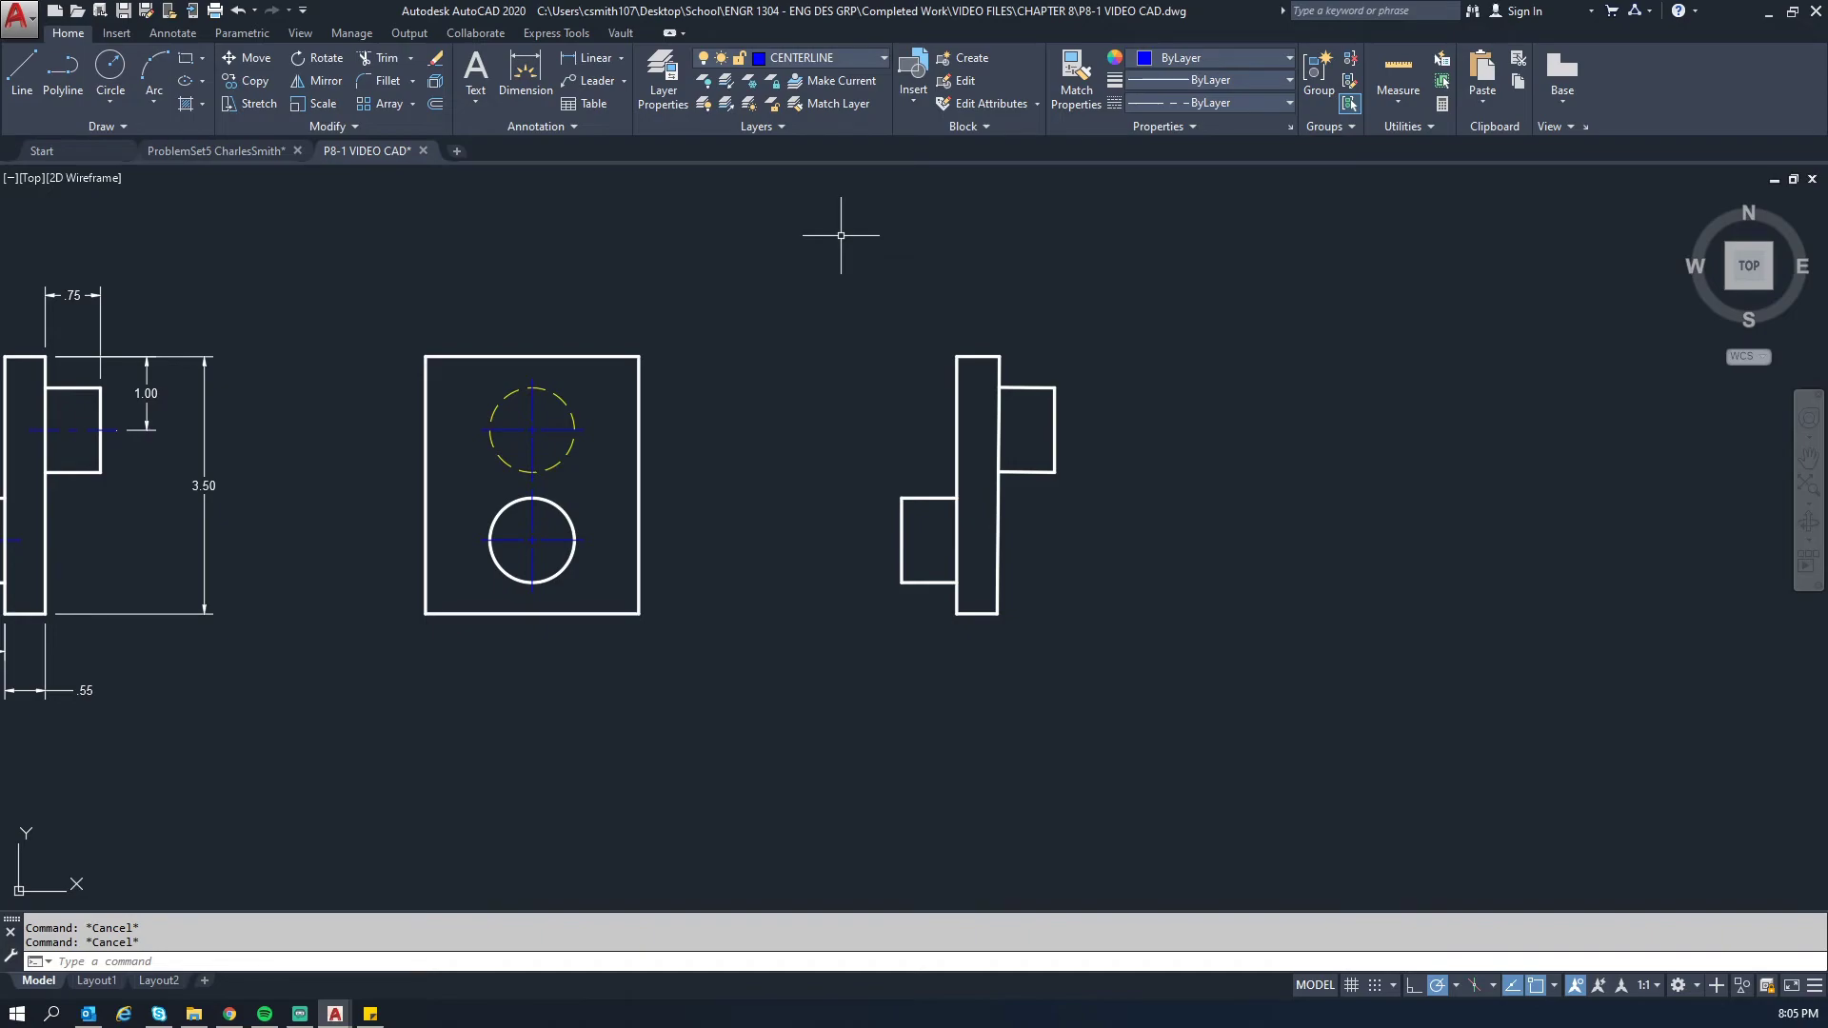
{"action": "type", "text": "cl"}
{"action": "key", "text": "Return"}
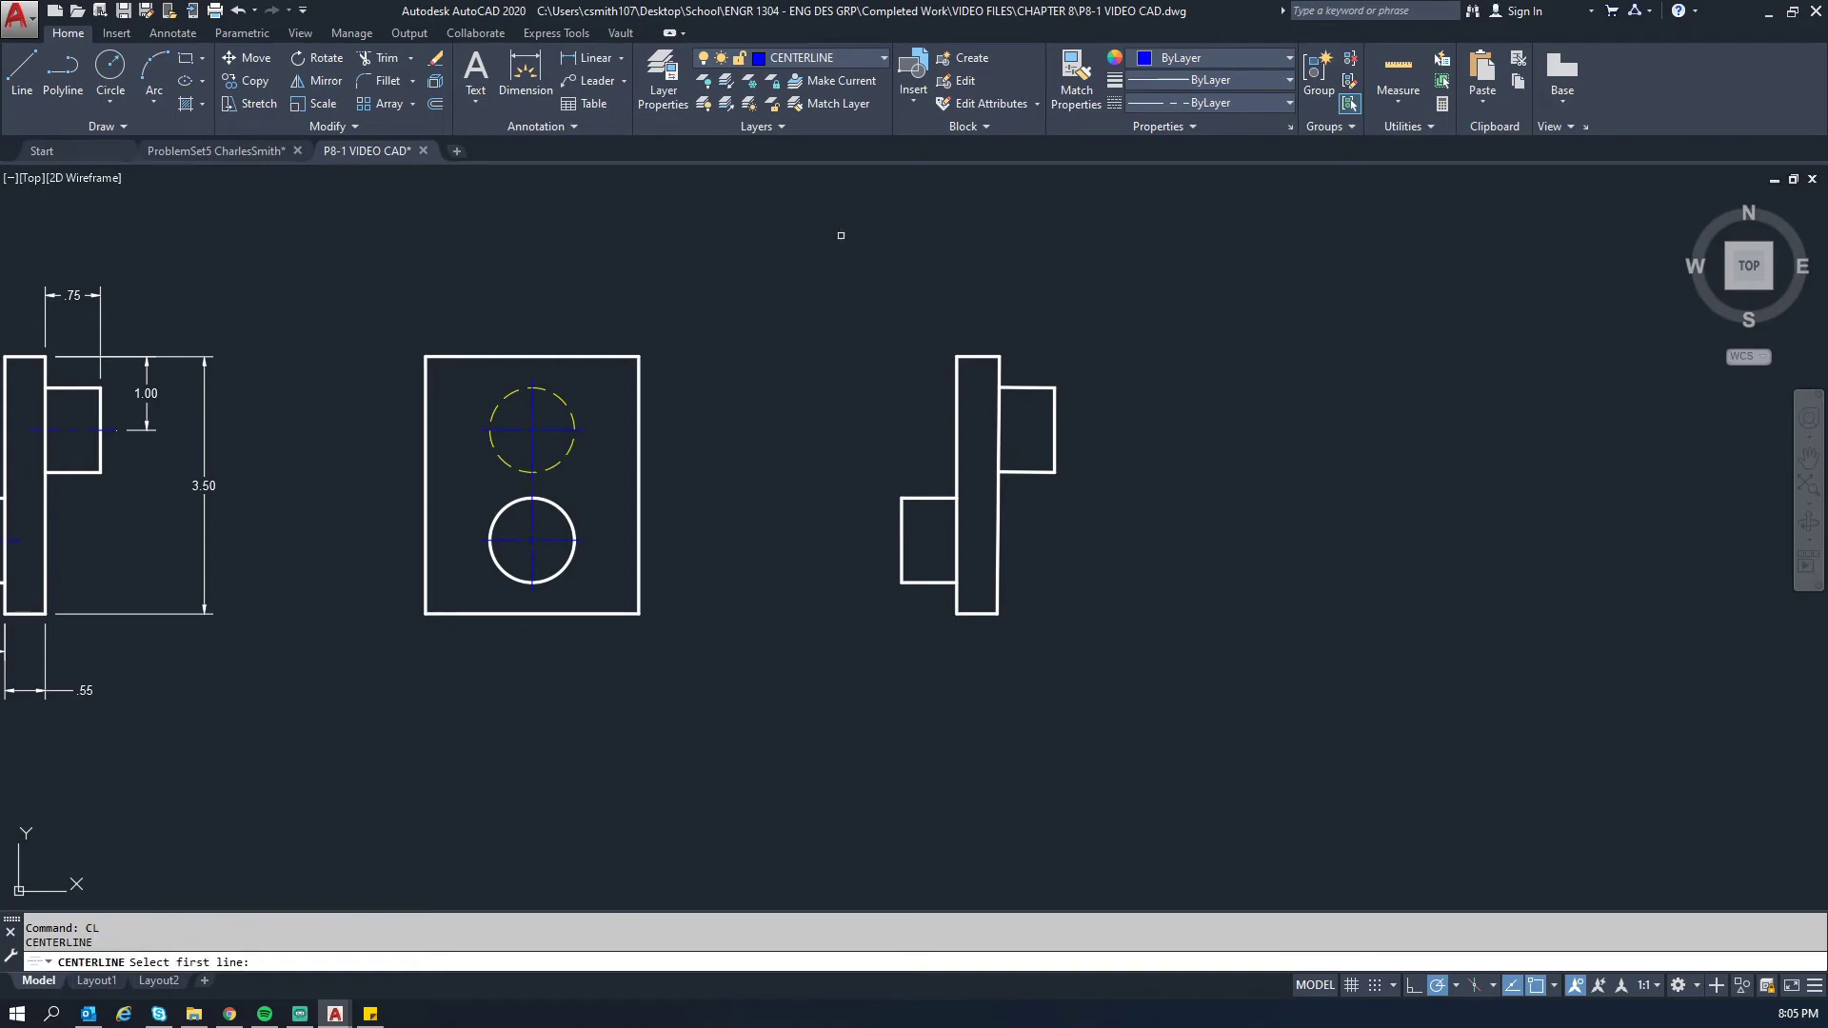
{"action": "left_click", "coordinate": [1027, 386]}
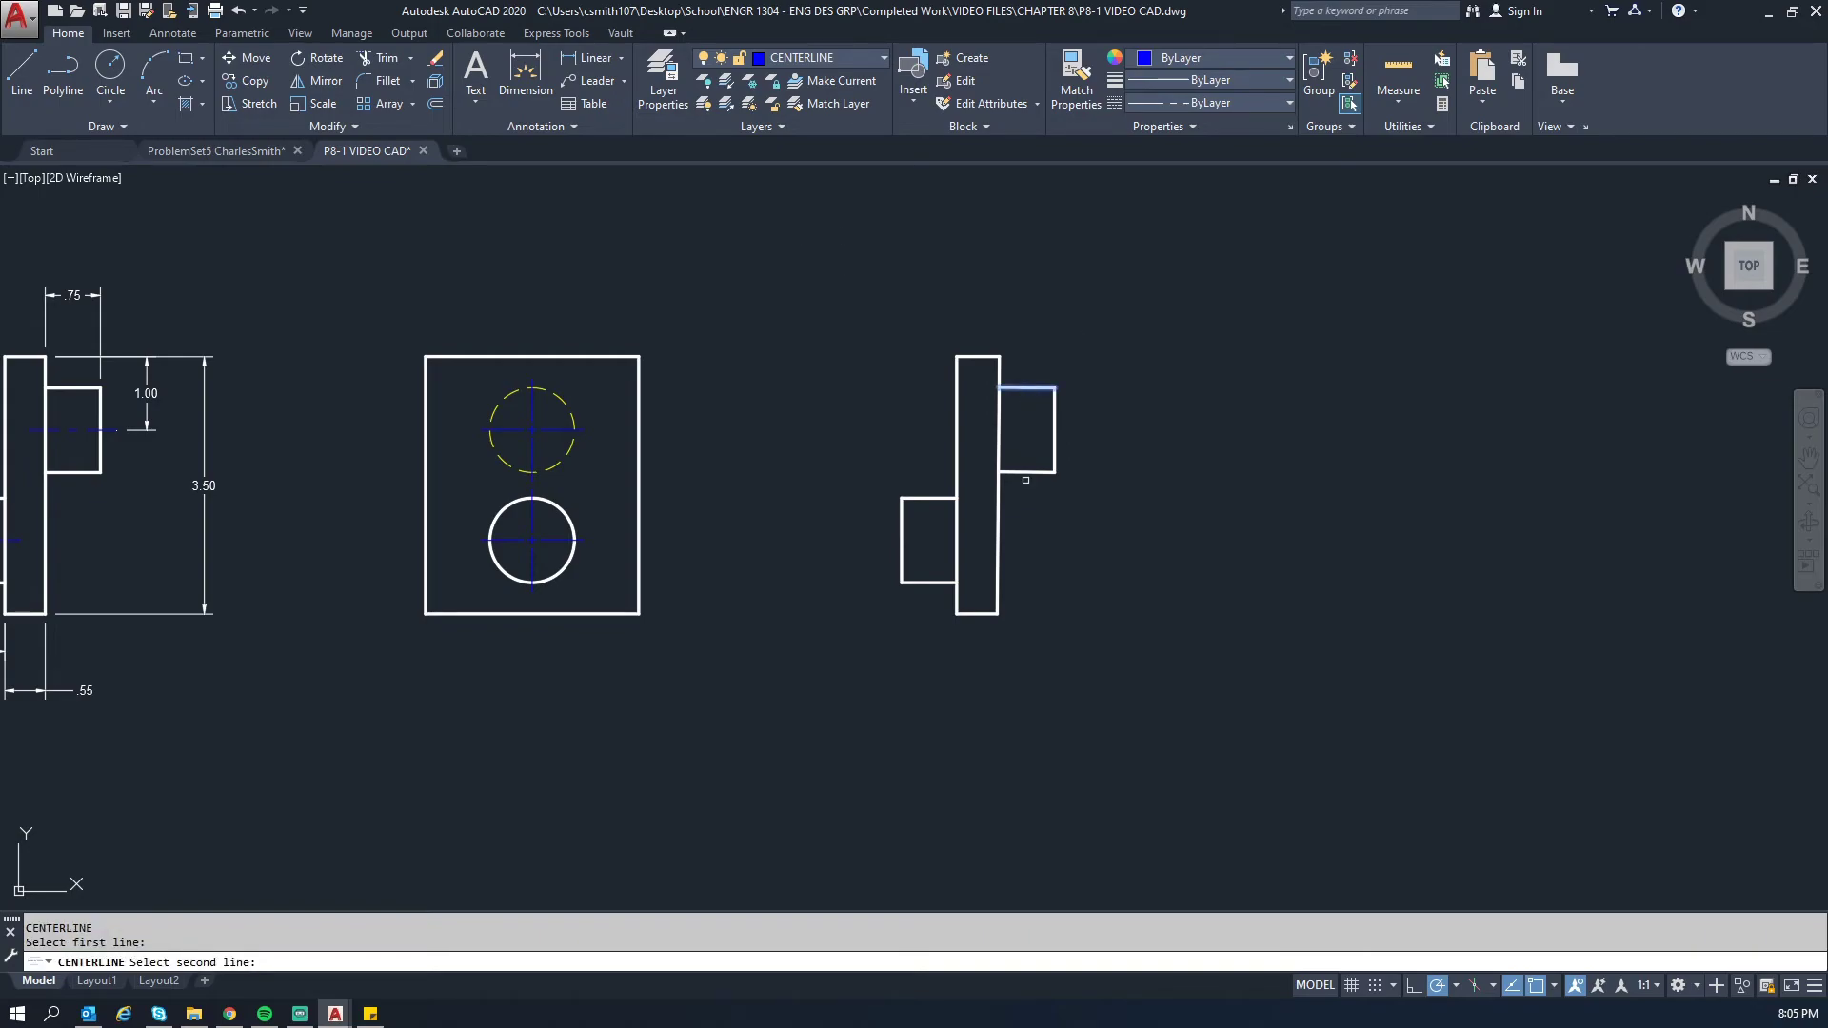
{"action": "left_click", "coordinate": [1025, 472]}
{"action": "key", "text": "Return"}
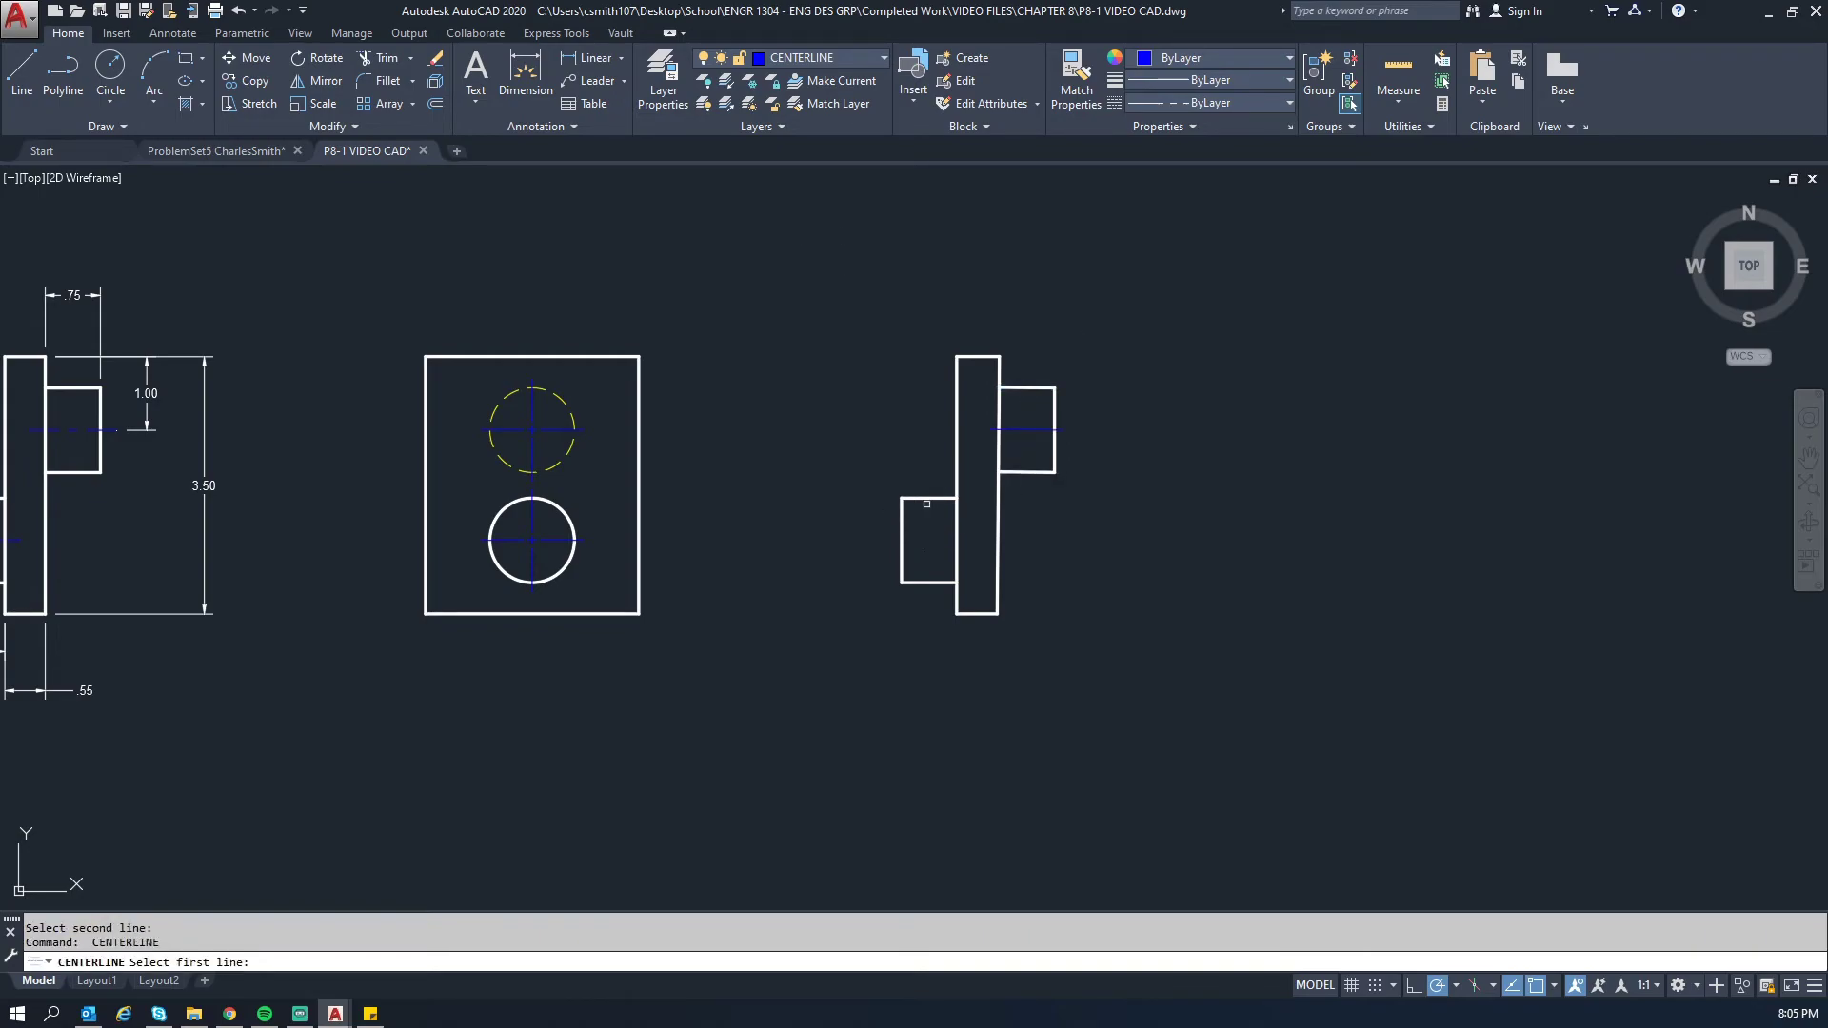
{"action": "left_click", "coordinate": [927, 497]}
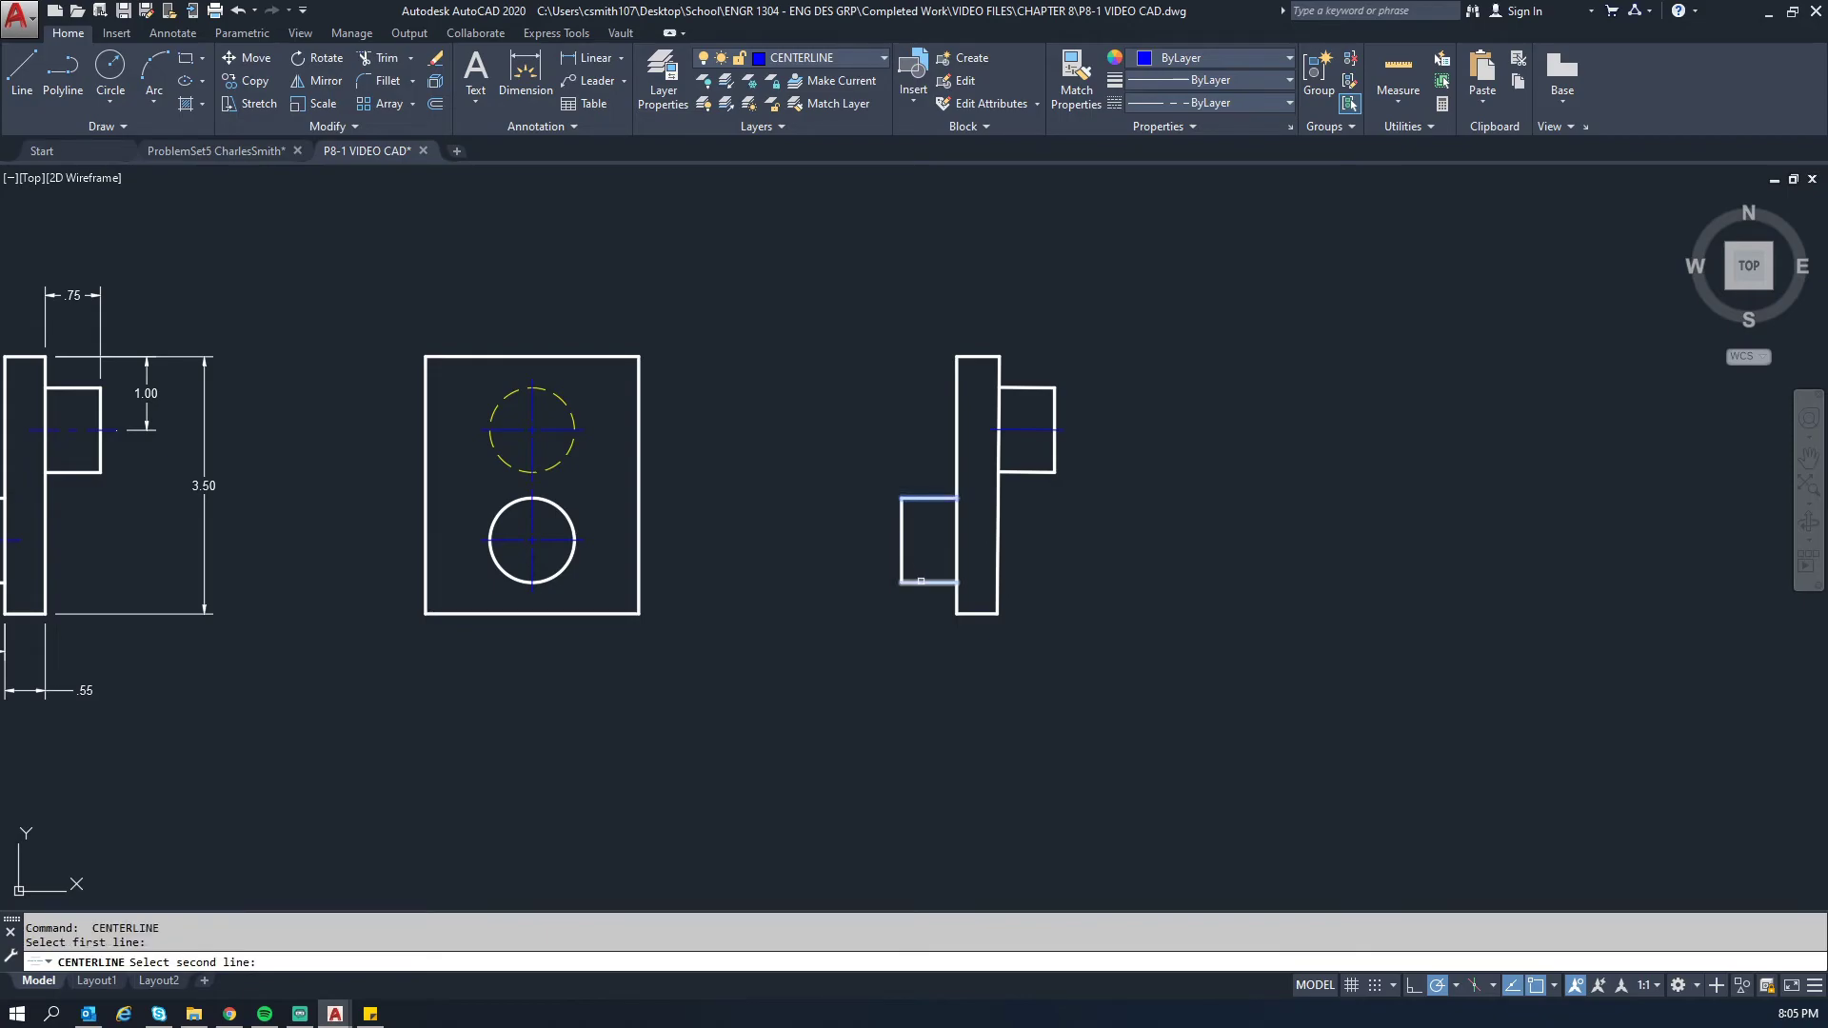
{"action": "left_click", "coordinate": [921, 580]}
{"action": "key", "text": "Escape"}
{"action": "key", "text": "Escape"}
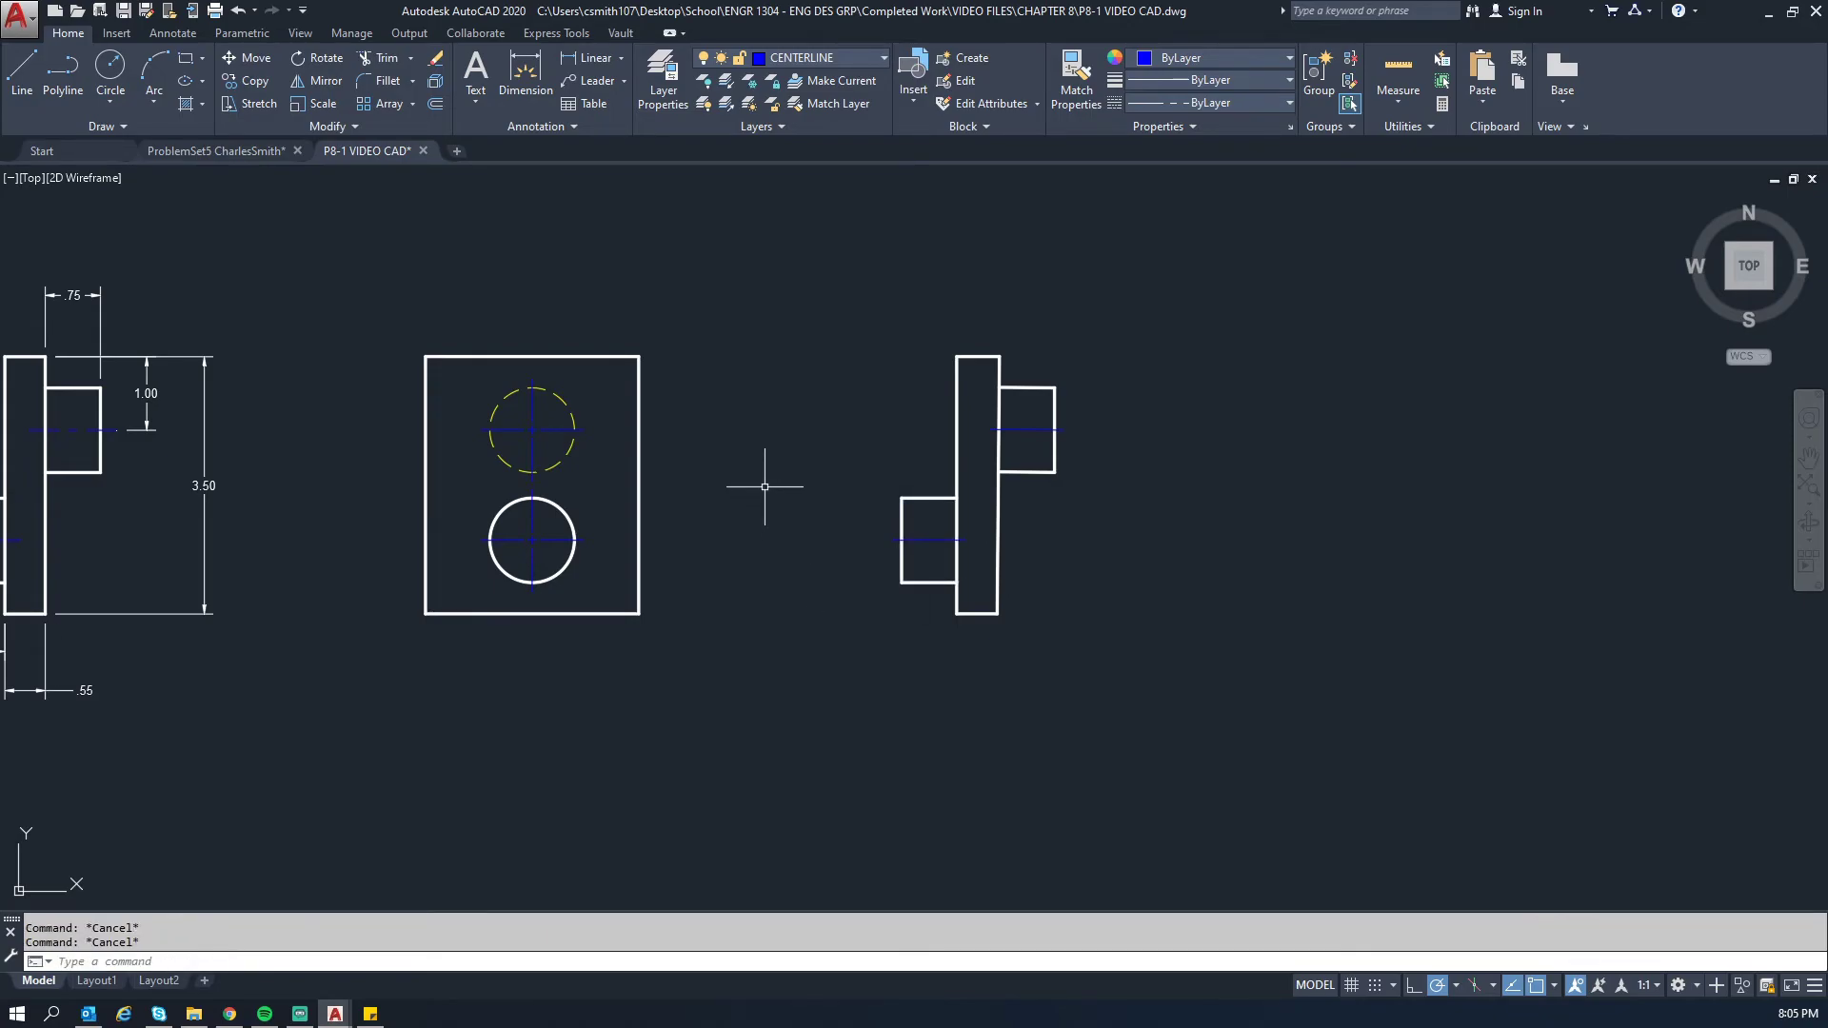
- Move the redrawn front view right, closer to its side view
{"action": "middle_click_drag", "start_coordinate": [765, 486], "coordinate": [1033, 473]}
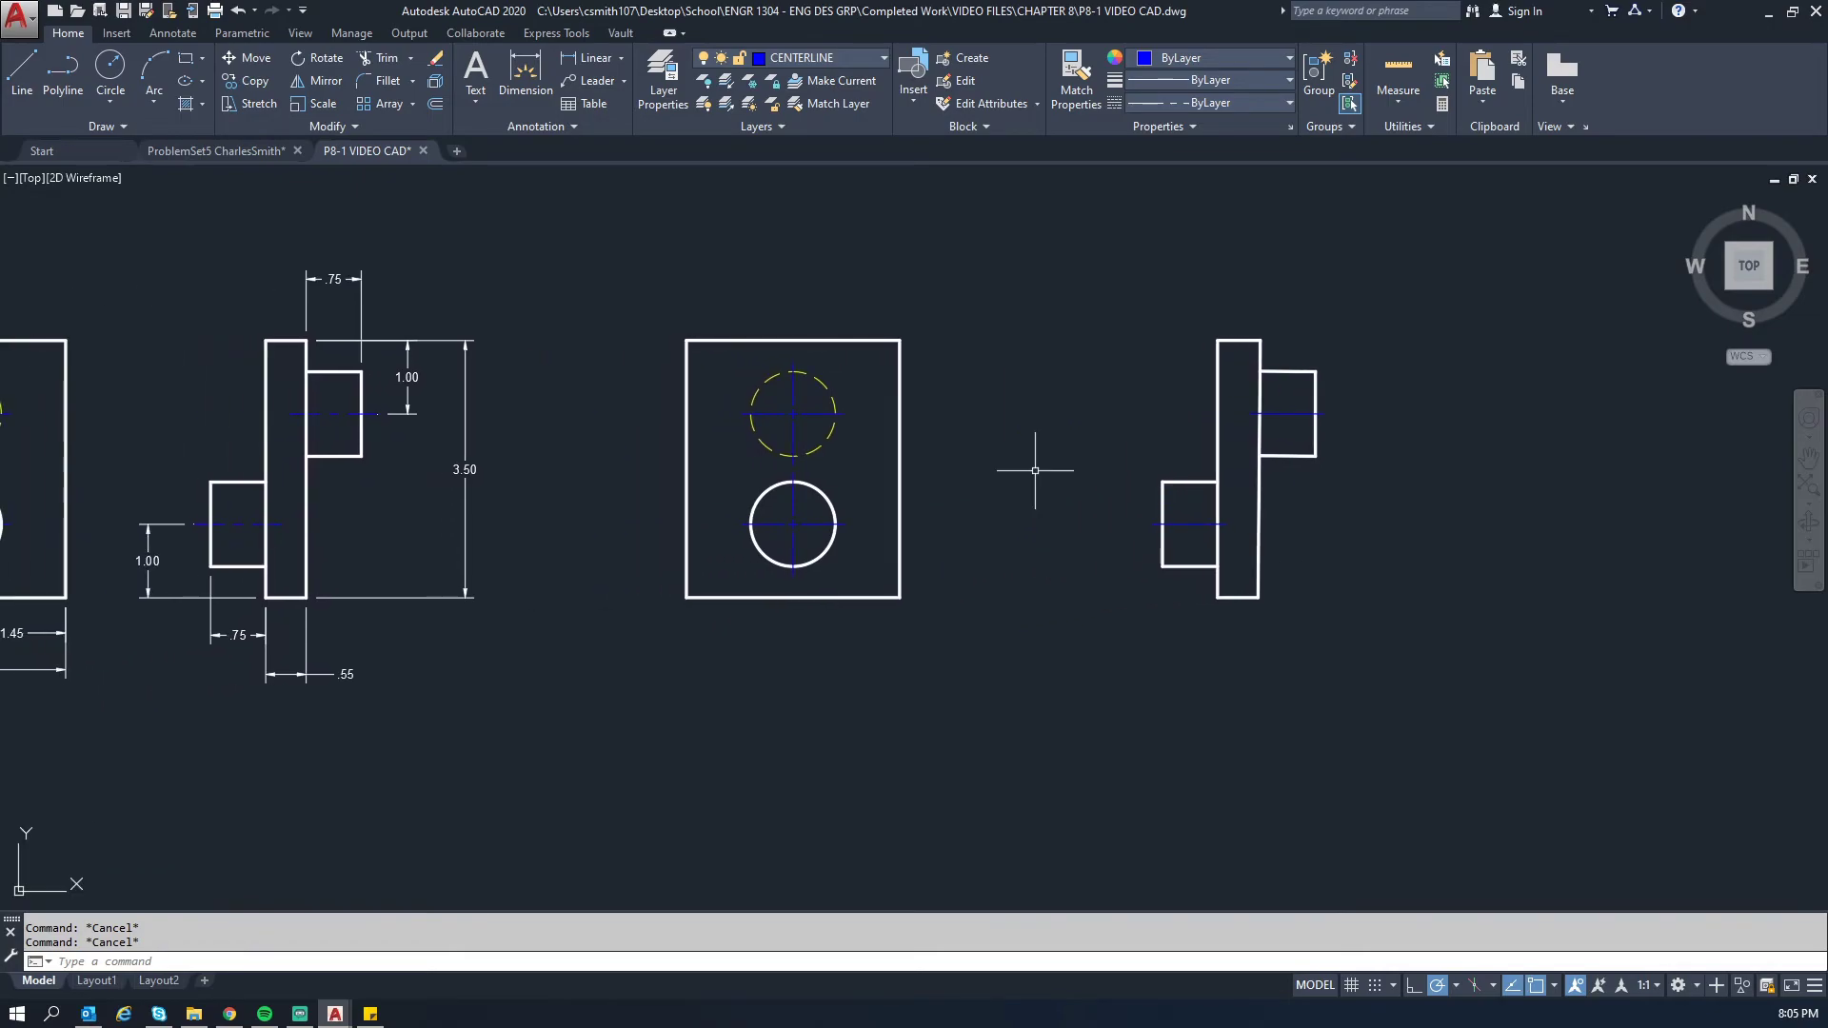
{"action": "type", "text": "m"}
{"action": "key", "text": "Return"}
{"action": "left_click", "coordinate": [676, 299]}
{"action": "left_click", "coordinate": [1047, 737]}
{"action": "key", "text": "Return"}
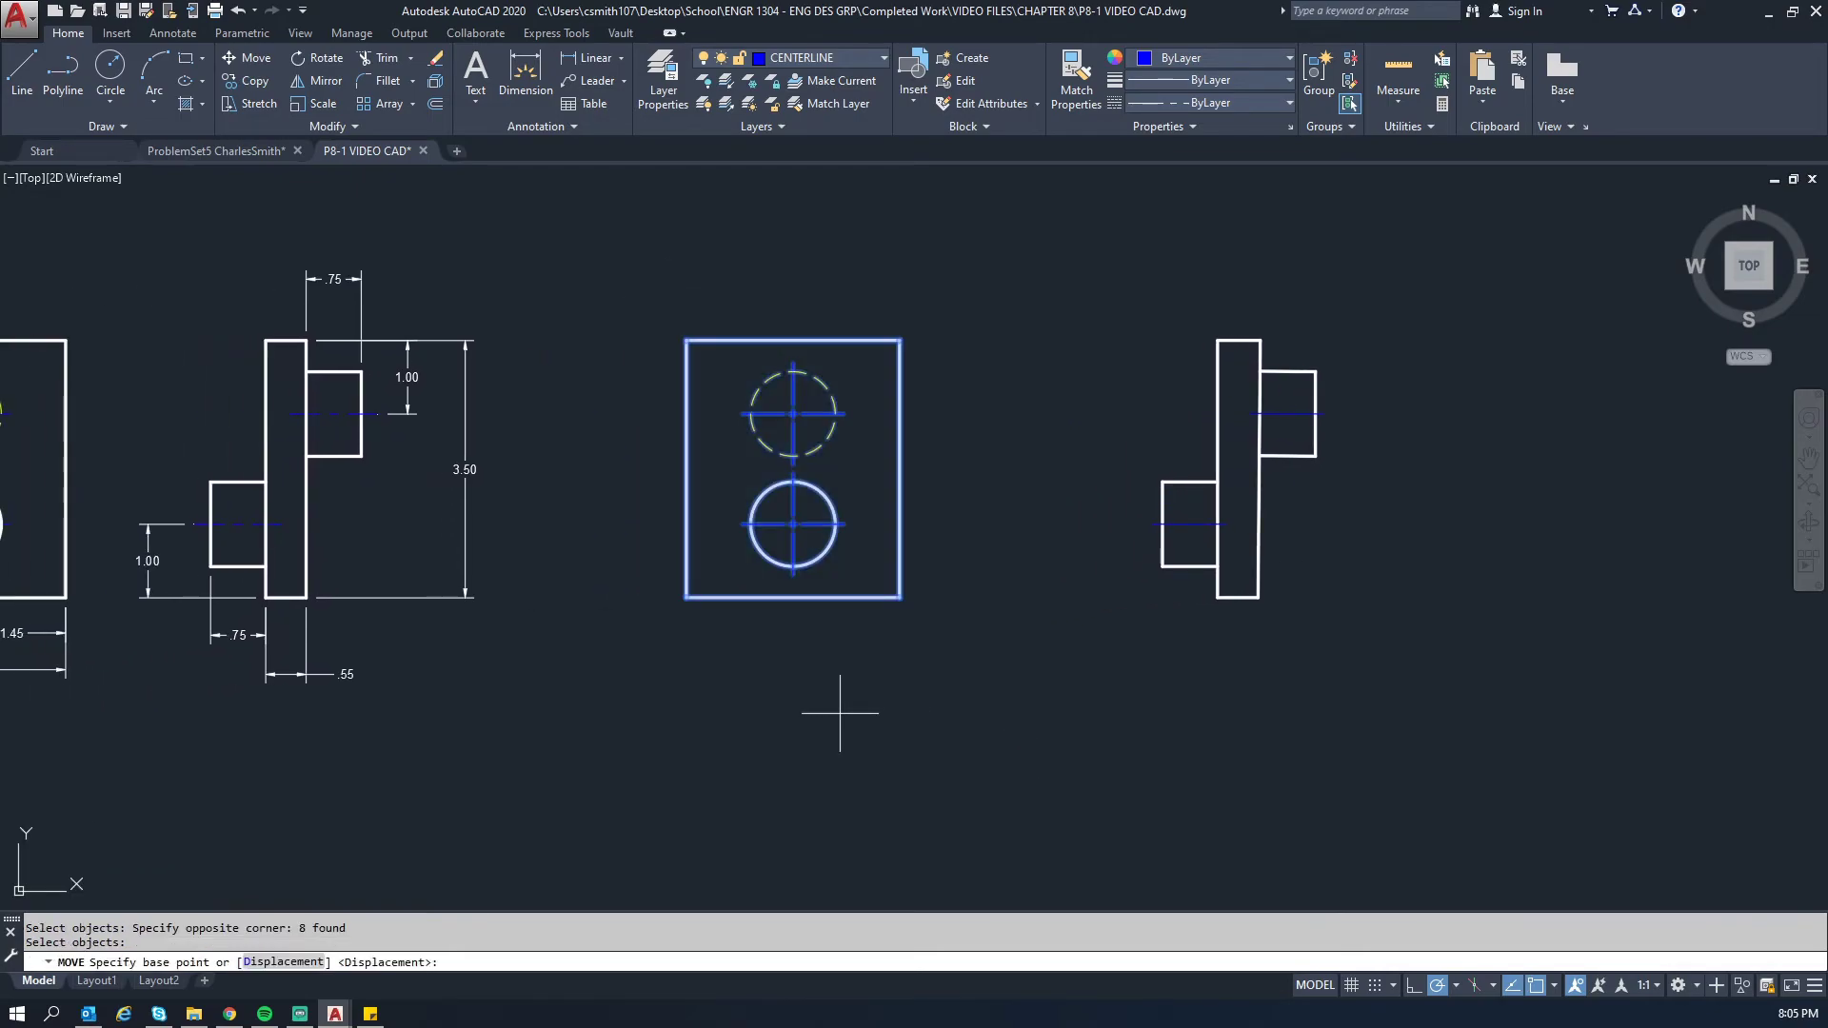
{"action": "left_click", "coordinate": [817, 714]}
{"action": "left_click", "coordinate": [941, 713]}
- Move both redrawn views together farther right
{"action": "middle_click_drag", "start_coordinate": [1162, 694], "coordinate": [716, 691]}
{"action": "key", "text": "Return"}
{"action": "left_click", "coordinate": [1051, 714]}
{"action": "left_click", "coordinate": [338, 341]}
{"action": "key", "text": "Return"}
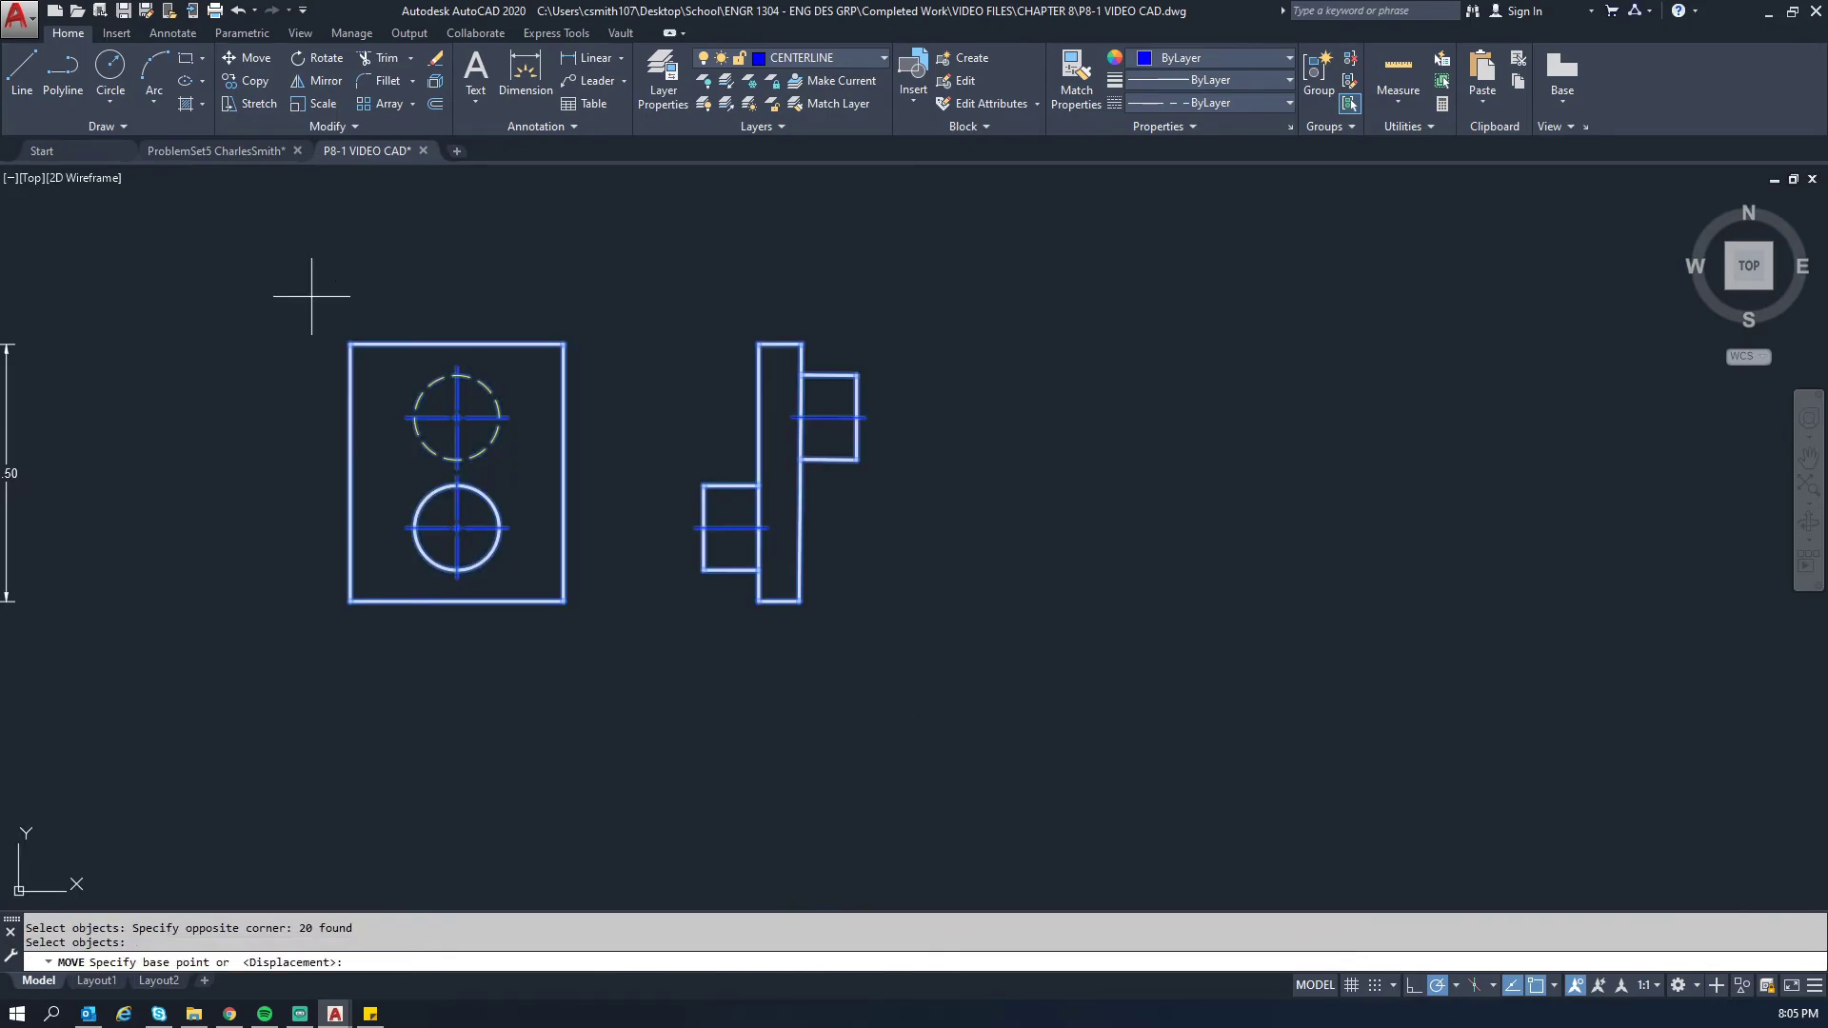
{"action": "left_click", "coordinate": [307, 295]}
{"action": "left_click", "coordinate": [596, 295]}
{"action": "key", "text": "Escape"}
{"action": "key", "text": "Escape"}
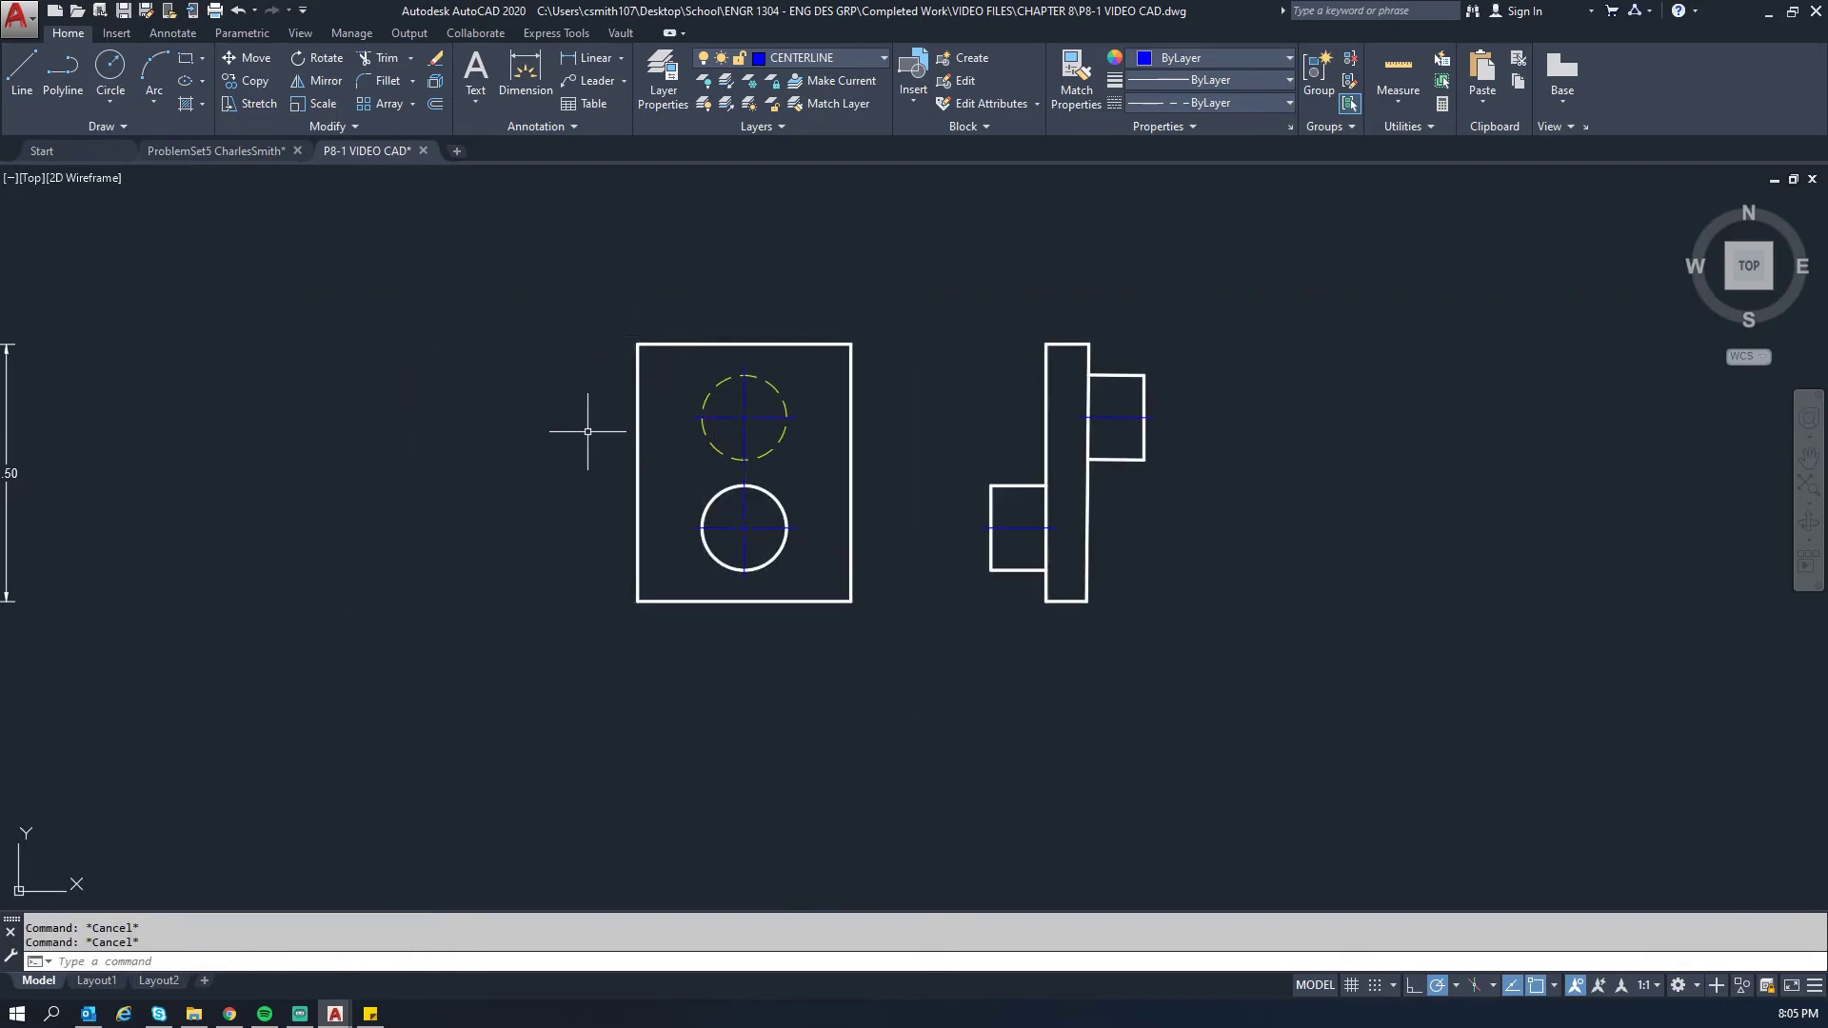
- Pan across the drawing and check the upper stub's centerline
{"action": "middle_click_drag", "start_coordinate": [586, 434], "coordinate": [887, 443]}
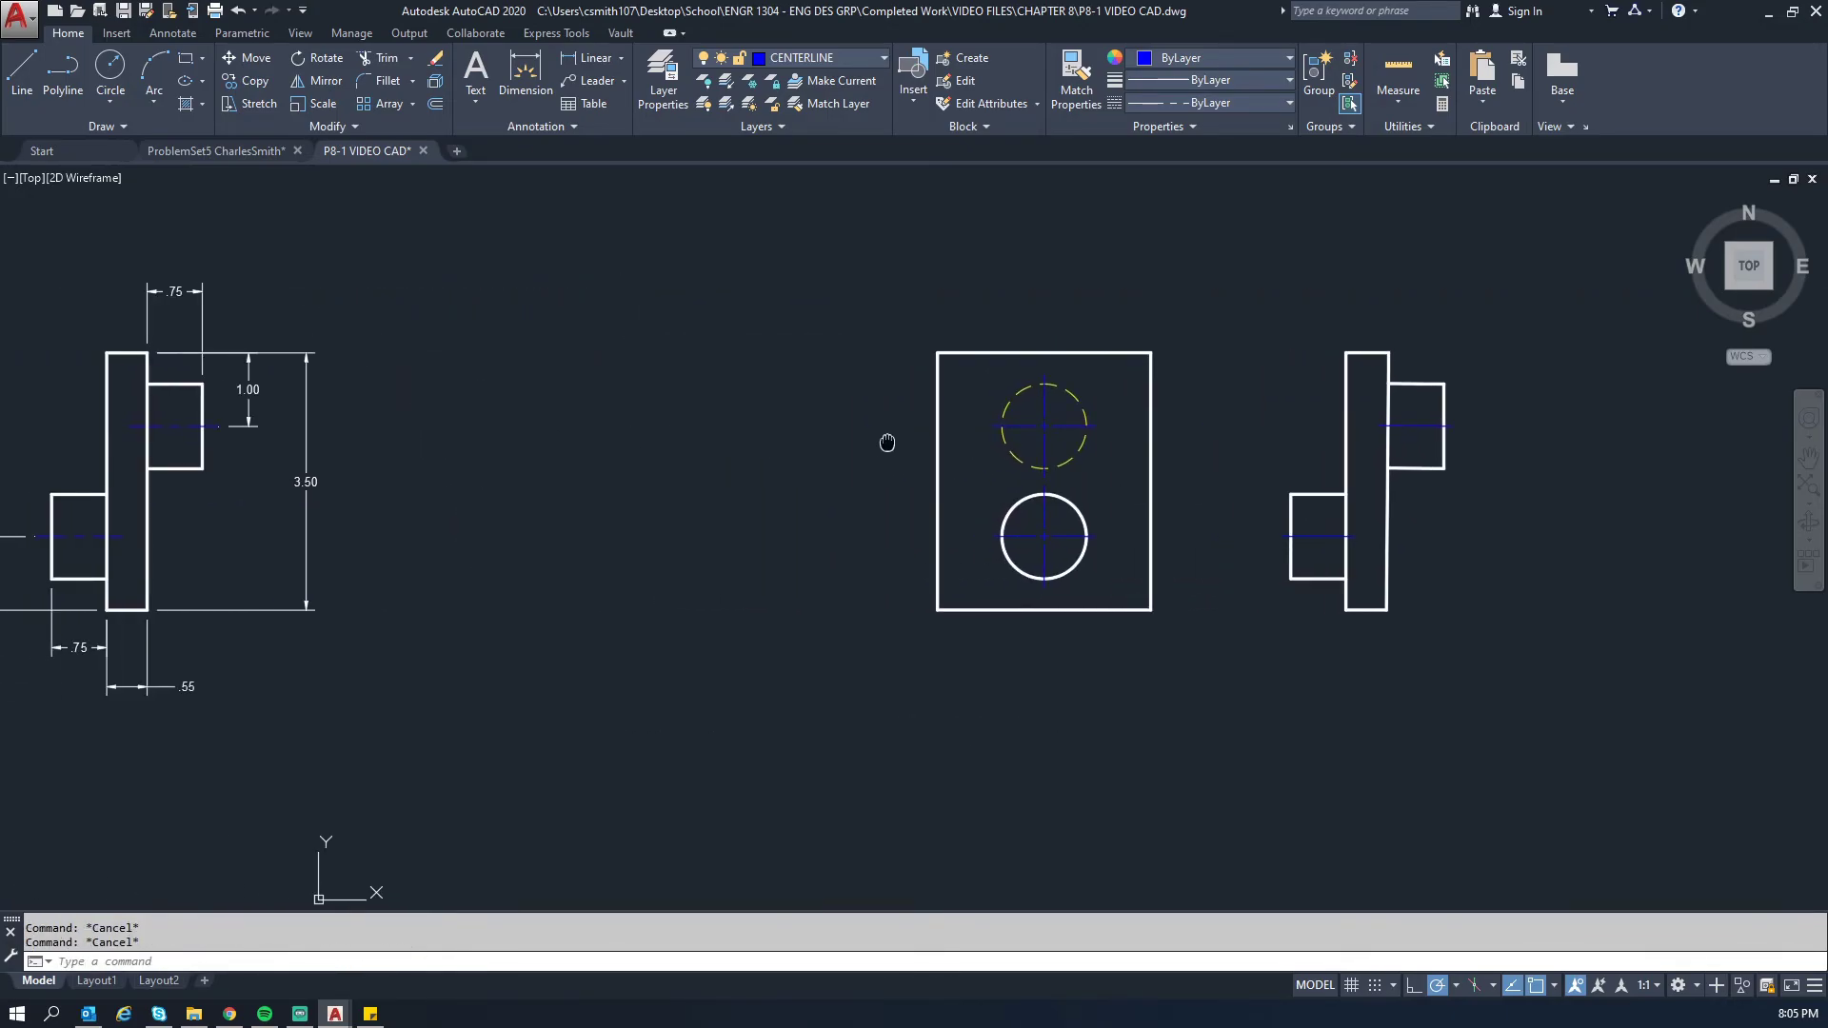
{"action": "left_click", "coordinate": [1409, 426]}
{"action": "key", "text": "Escape"}
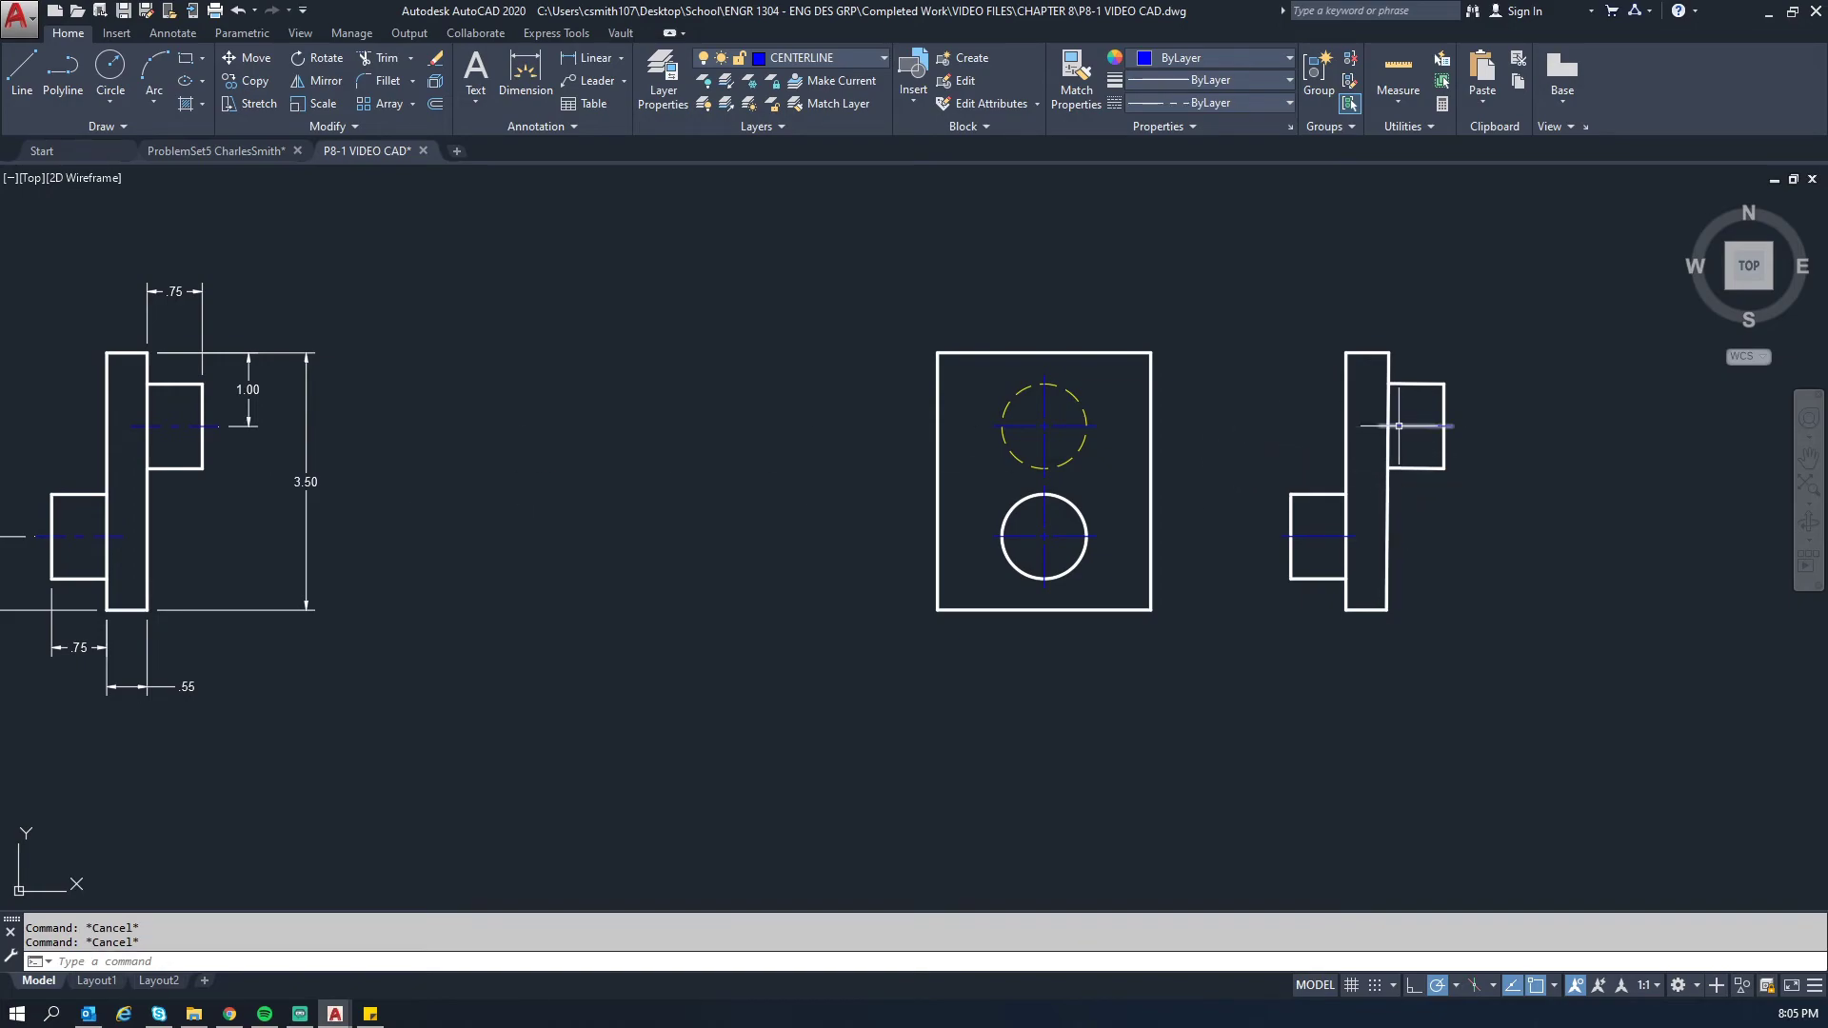
{"action": "middle_click_drag", "start_coordinate": [197, 458], "coordinate": [539, 441]}
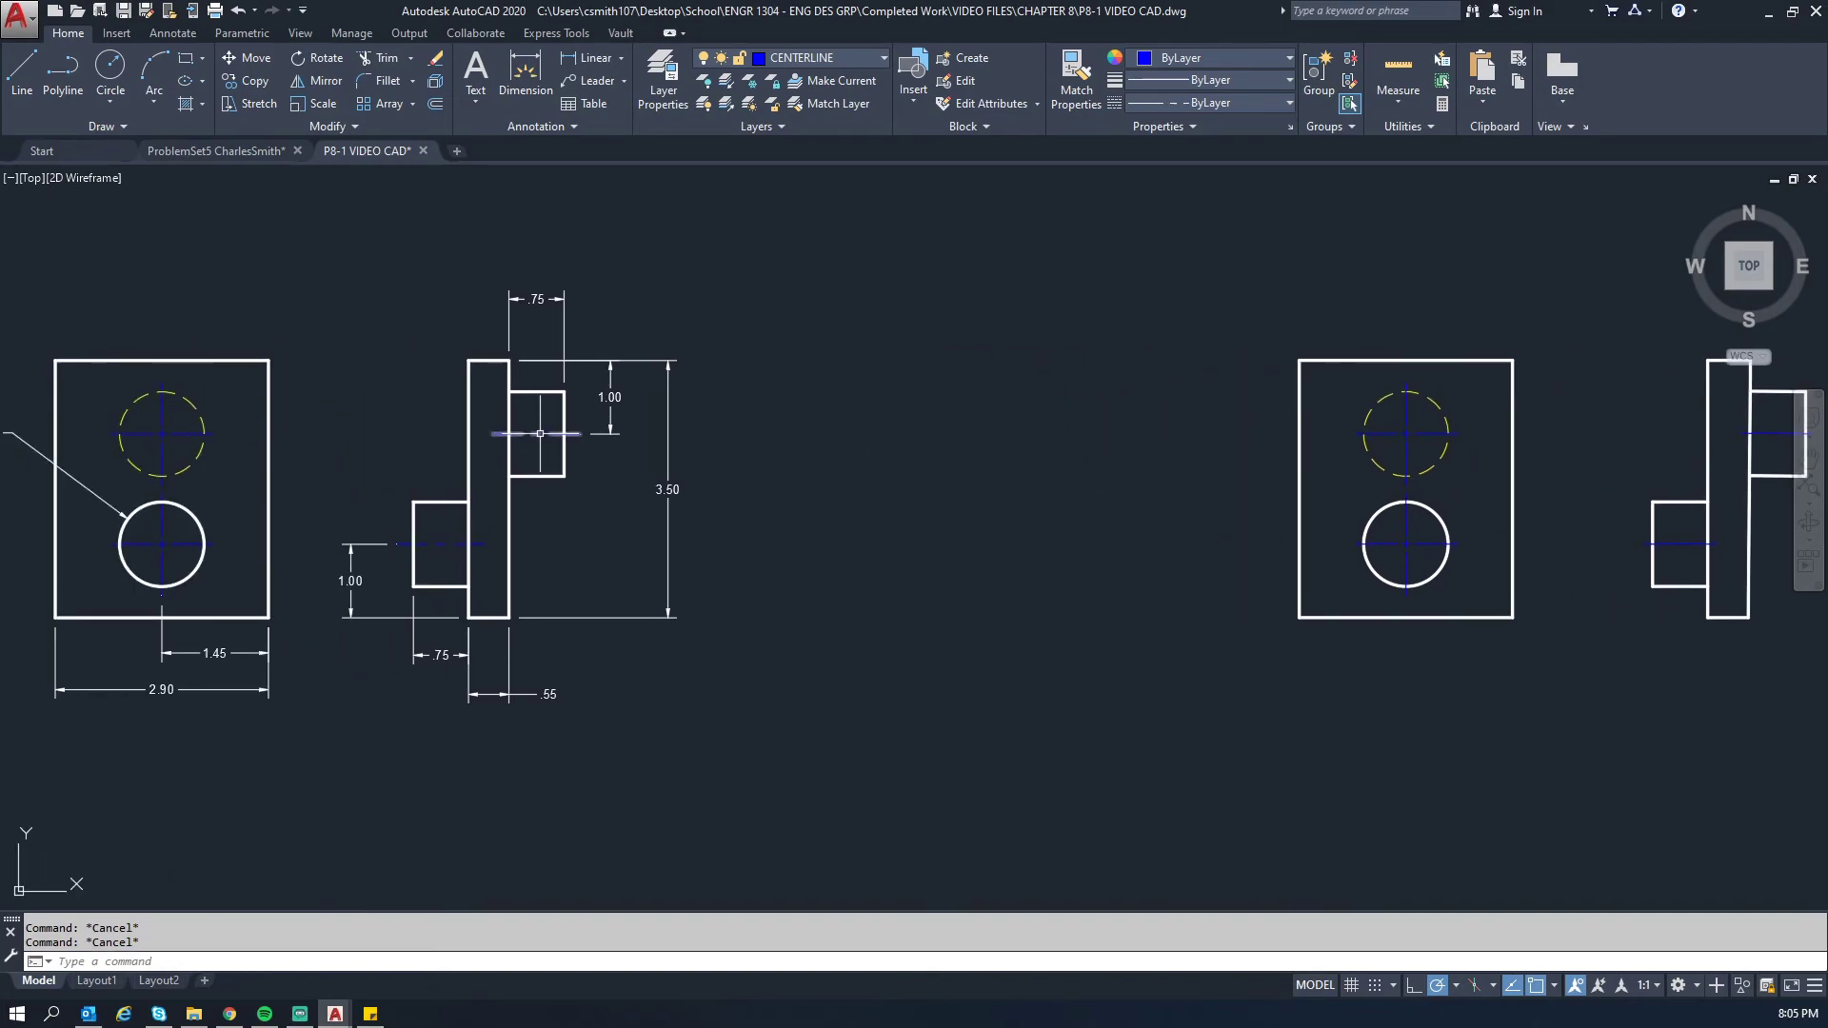
- Select the upper and lower side-view centerlines
{"action": "scroll", "coordinate": [534, 433], "scroll_direction": "up", "scroll_amount": 2}
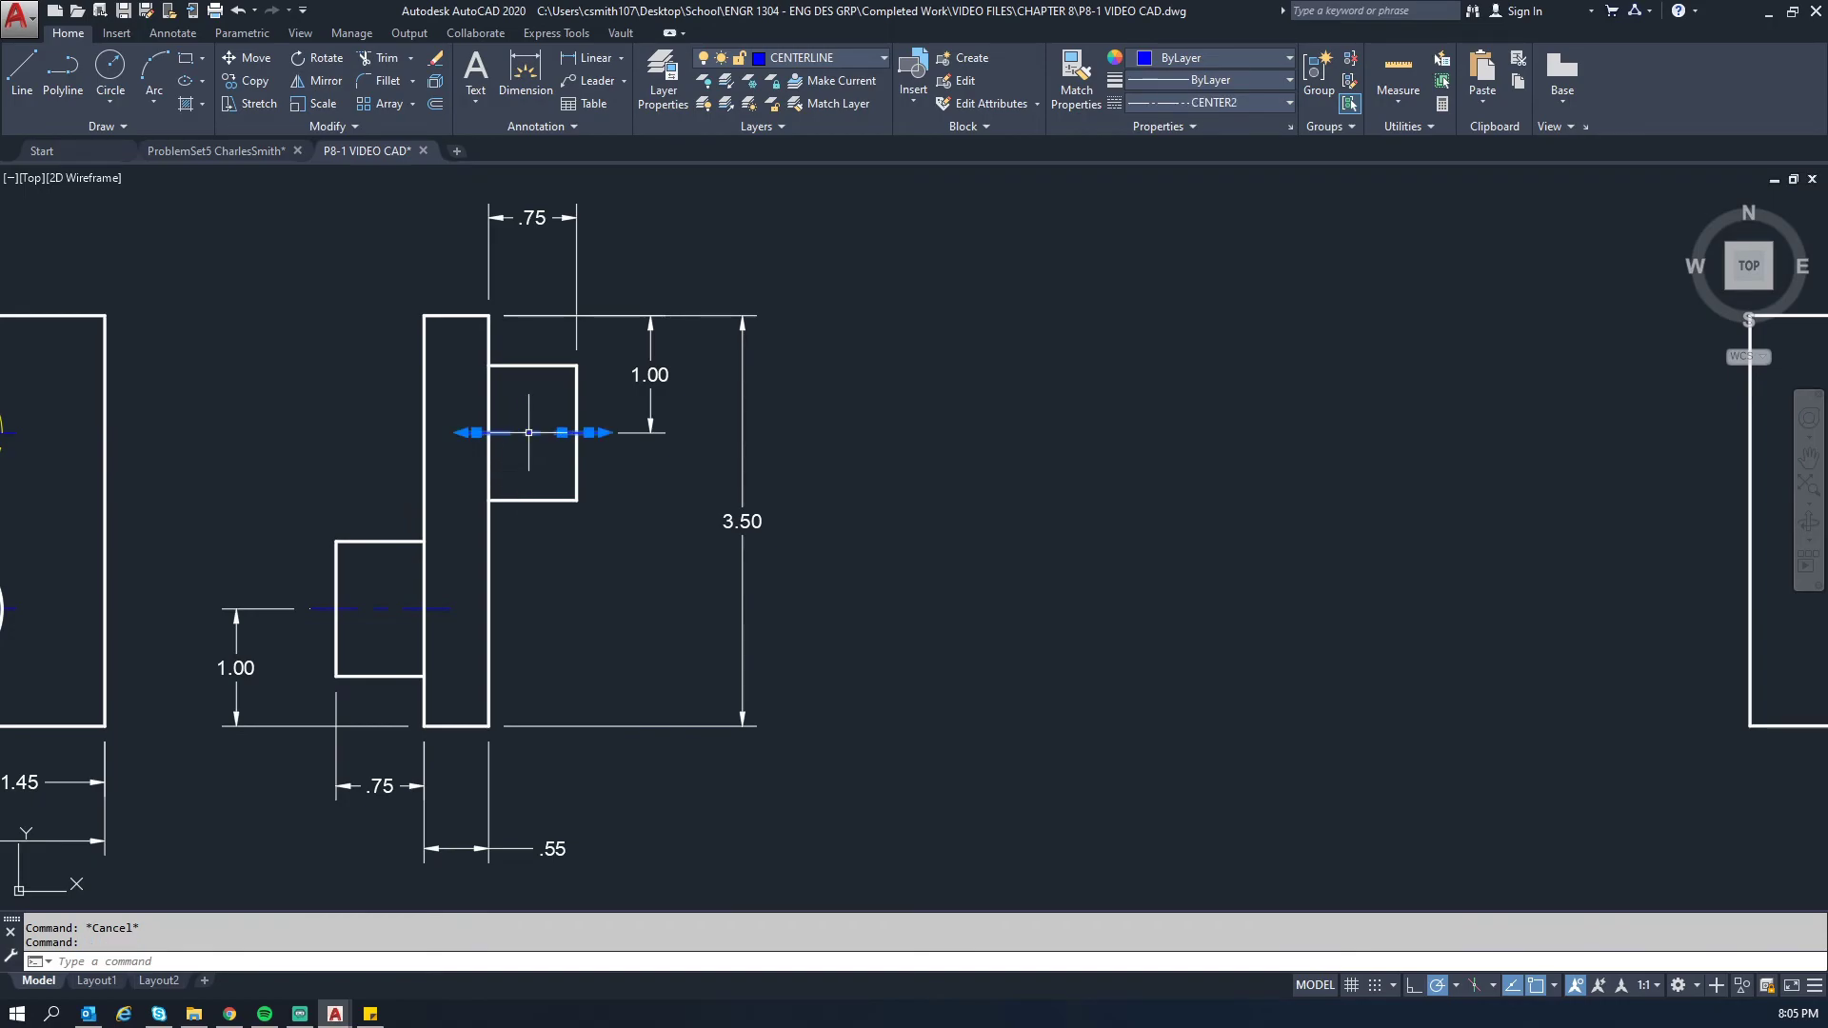
{"action": "scroll", "coordinate": [534, 433], "scroll_direction": "down", "scroll_amount": 4}
{"action": "scroll", "coordinate": [1292, 428], "scroll_direction": "up", "scroll_amount": 3}
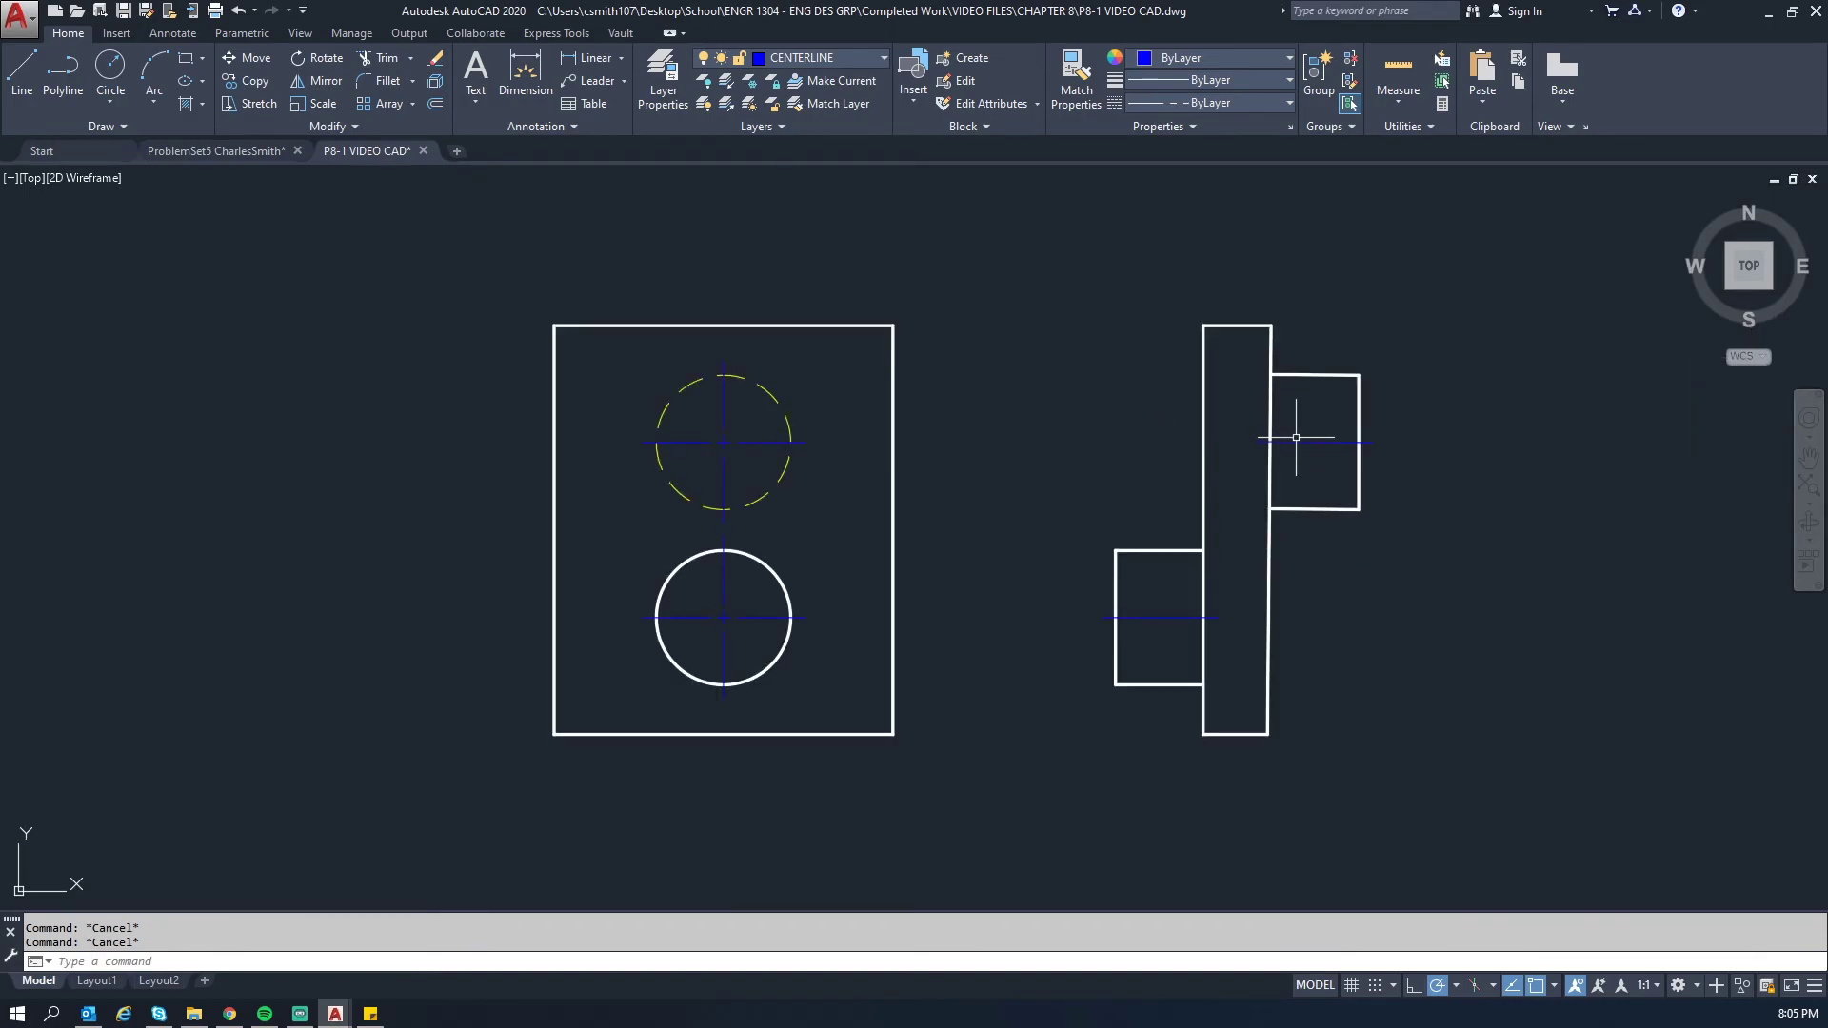
{"action": "left_click", "coordinate": [1334, 467]}
{"action": "left_click", "coordinate": [1318, 416]}
{"action": "left_click", "coordinate": [1181, 628]}
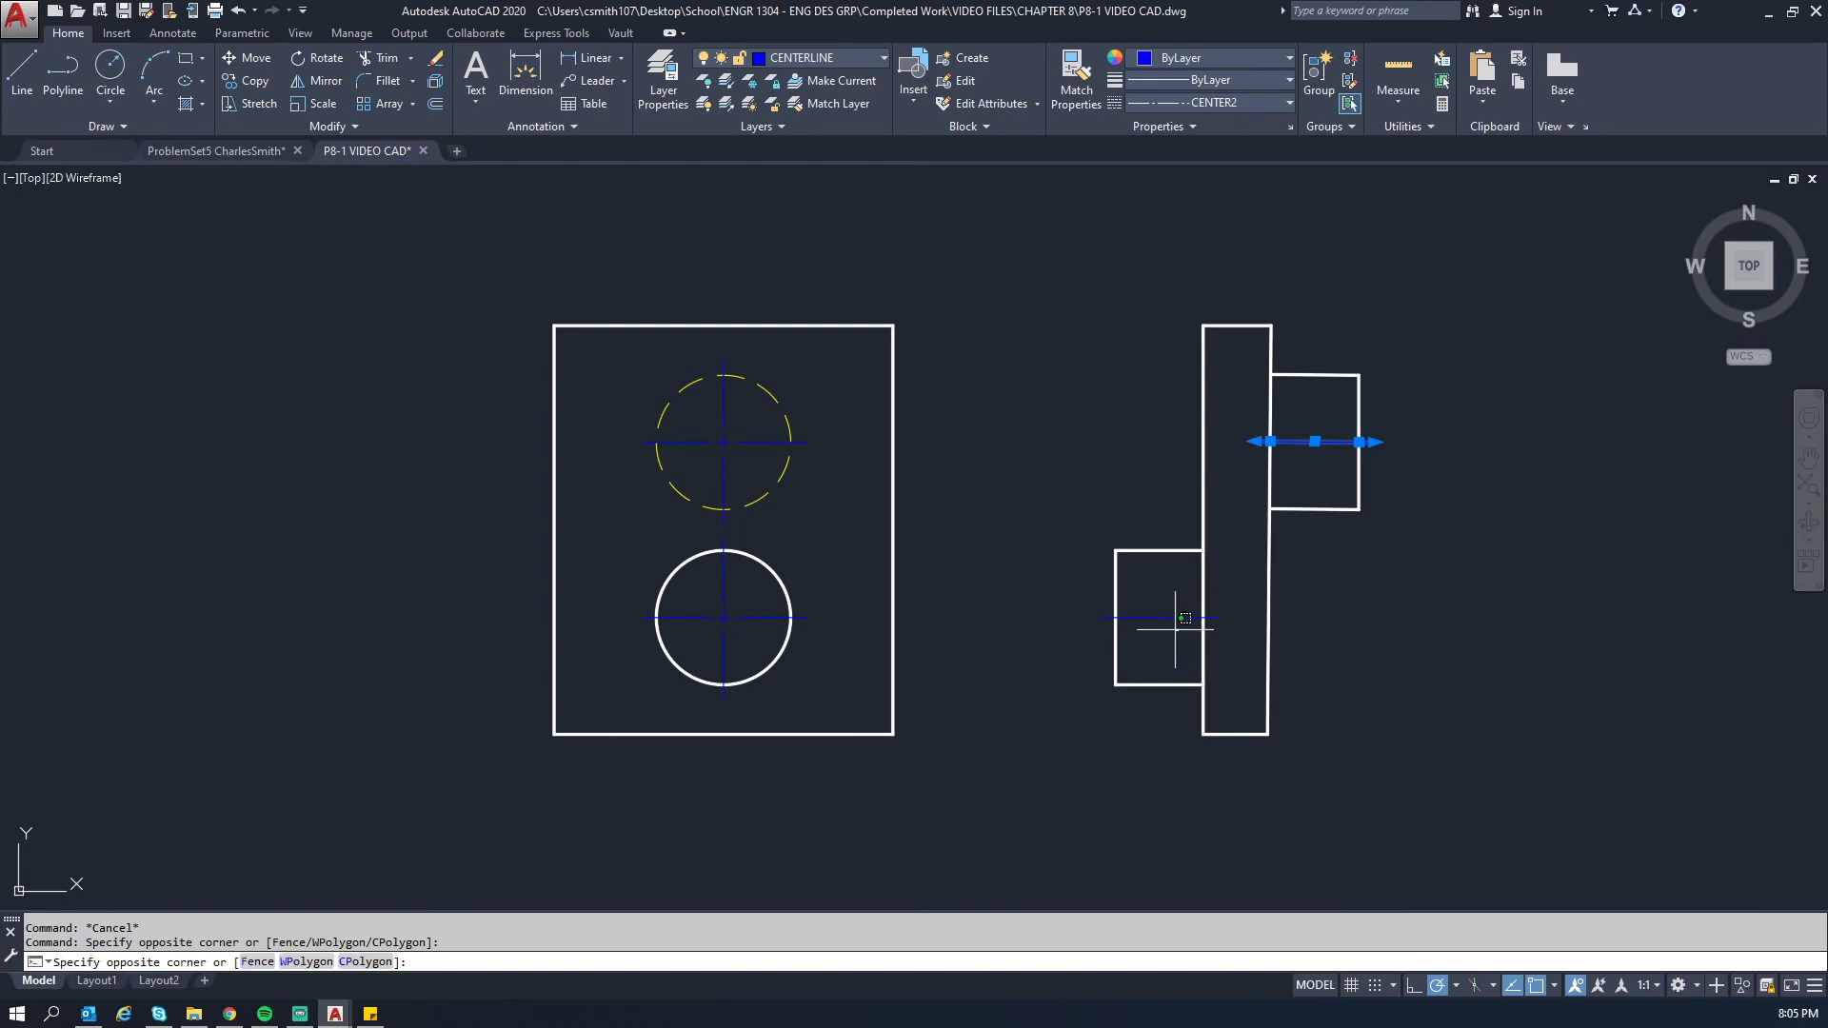
{"action": "left_click", "coordinate": [1153, 606]}
- Set LTSCALE to 0.5 and pan to the dimensioned front view
{"action": "type", "text": "LTSCALE"}
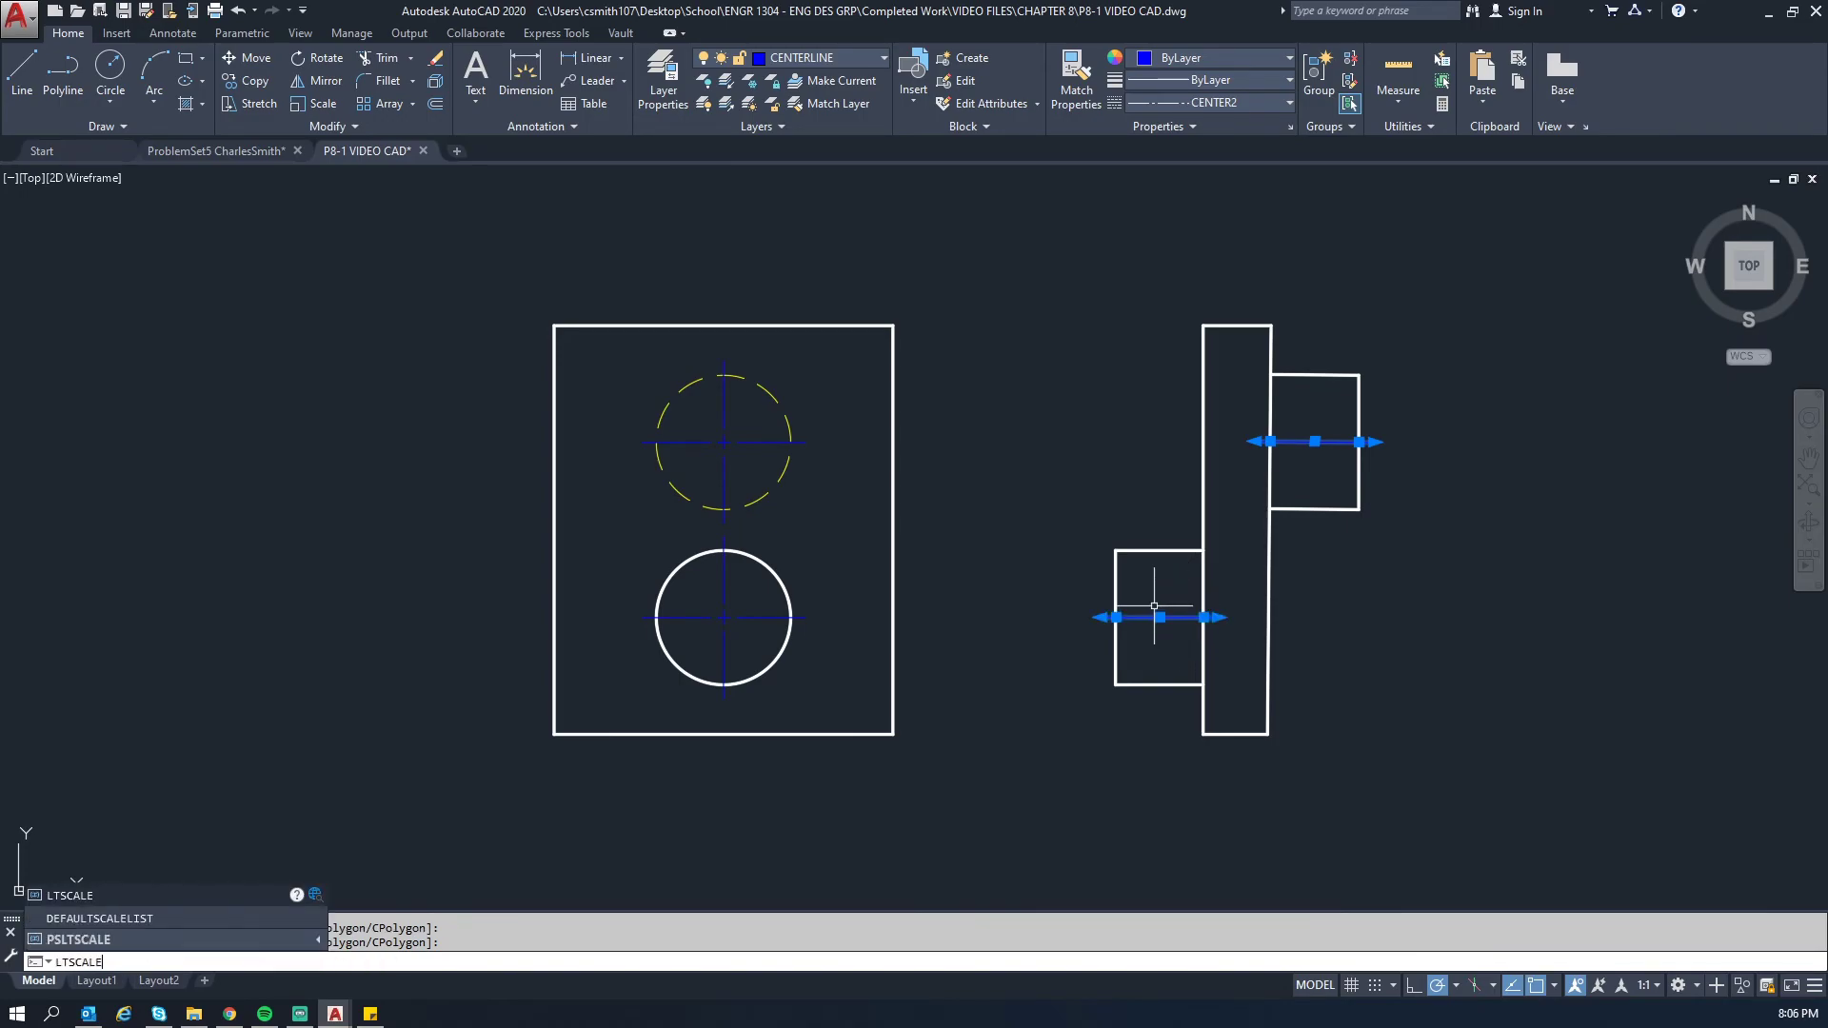
{"action": "key", "text": "Return"}
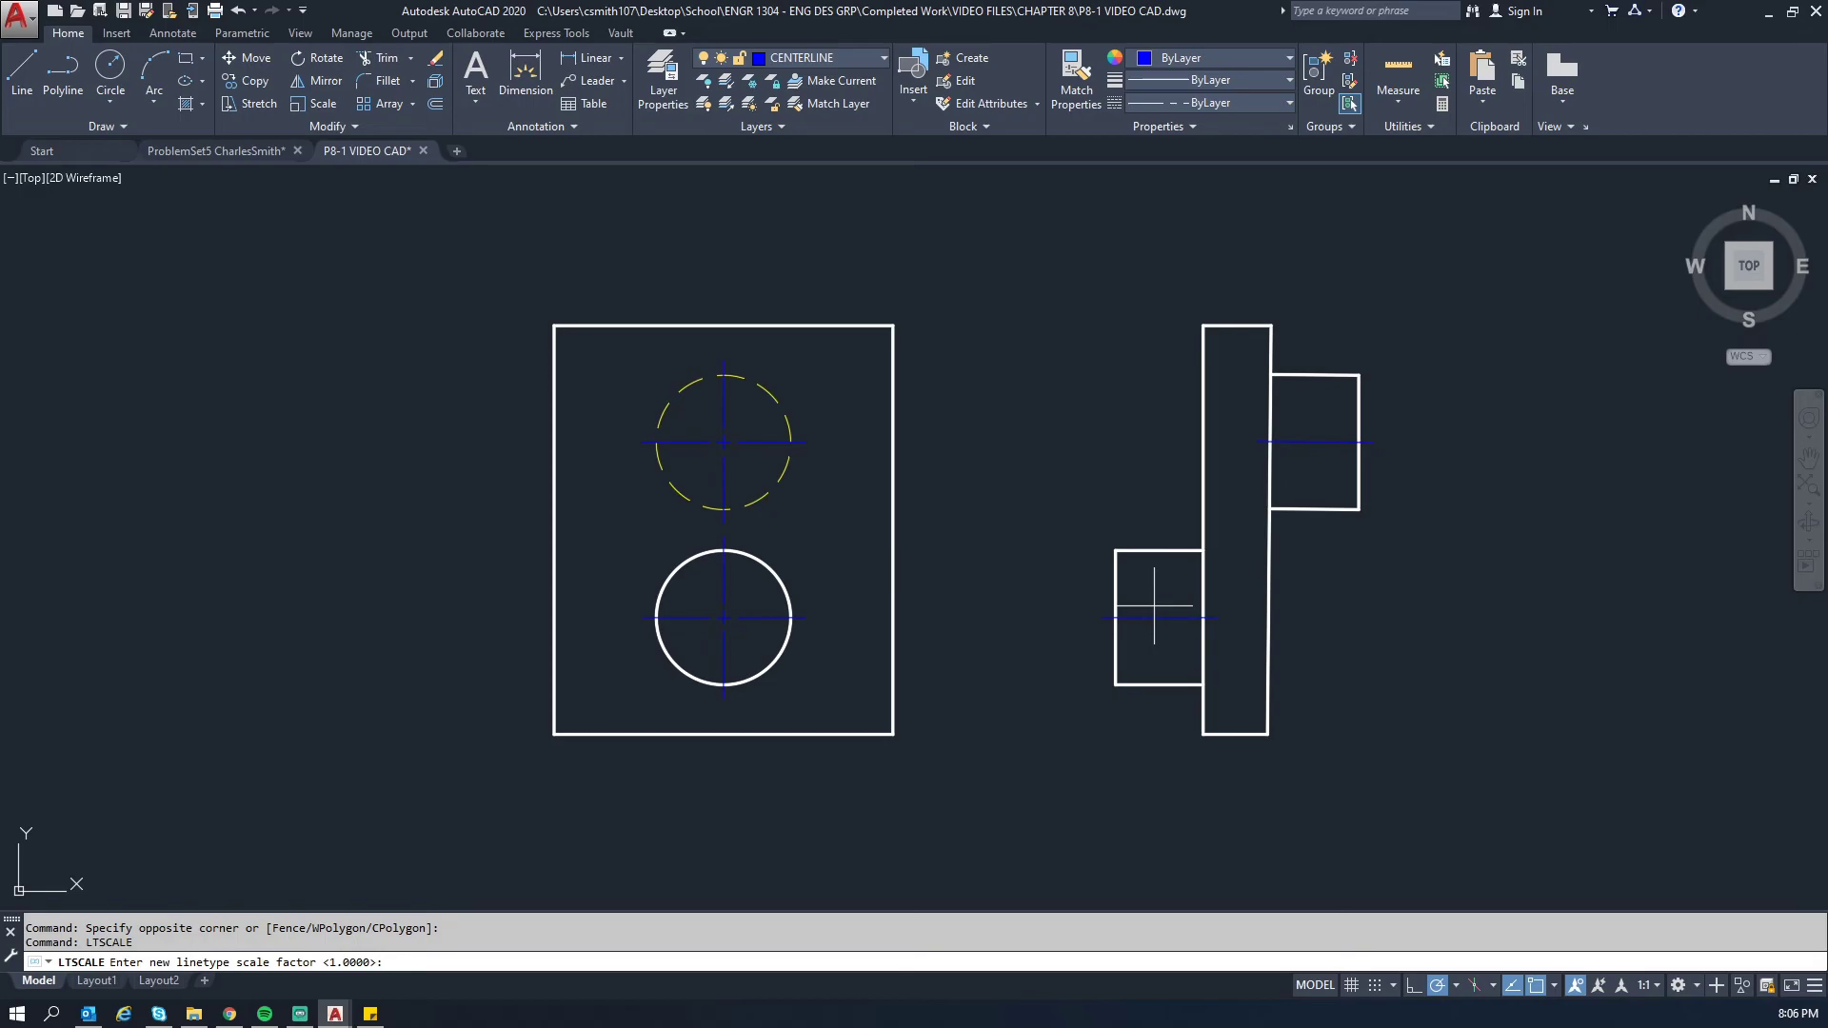
{"action": "type", "text": ".5"}
{"action": "key", "text": "Return"}
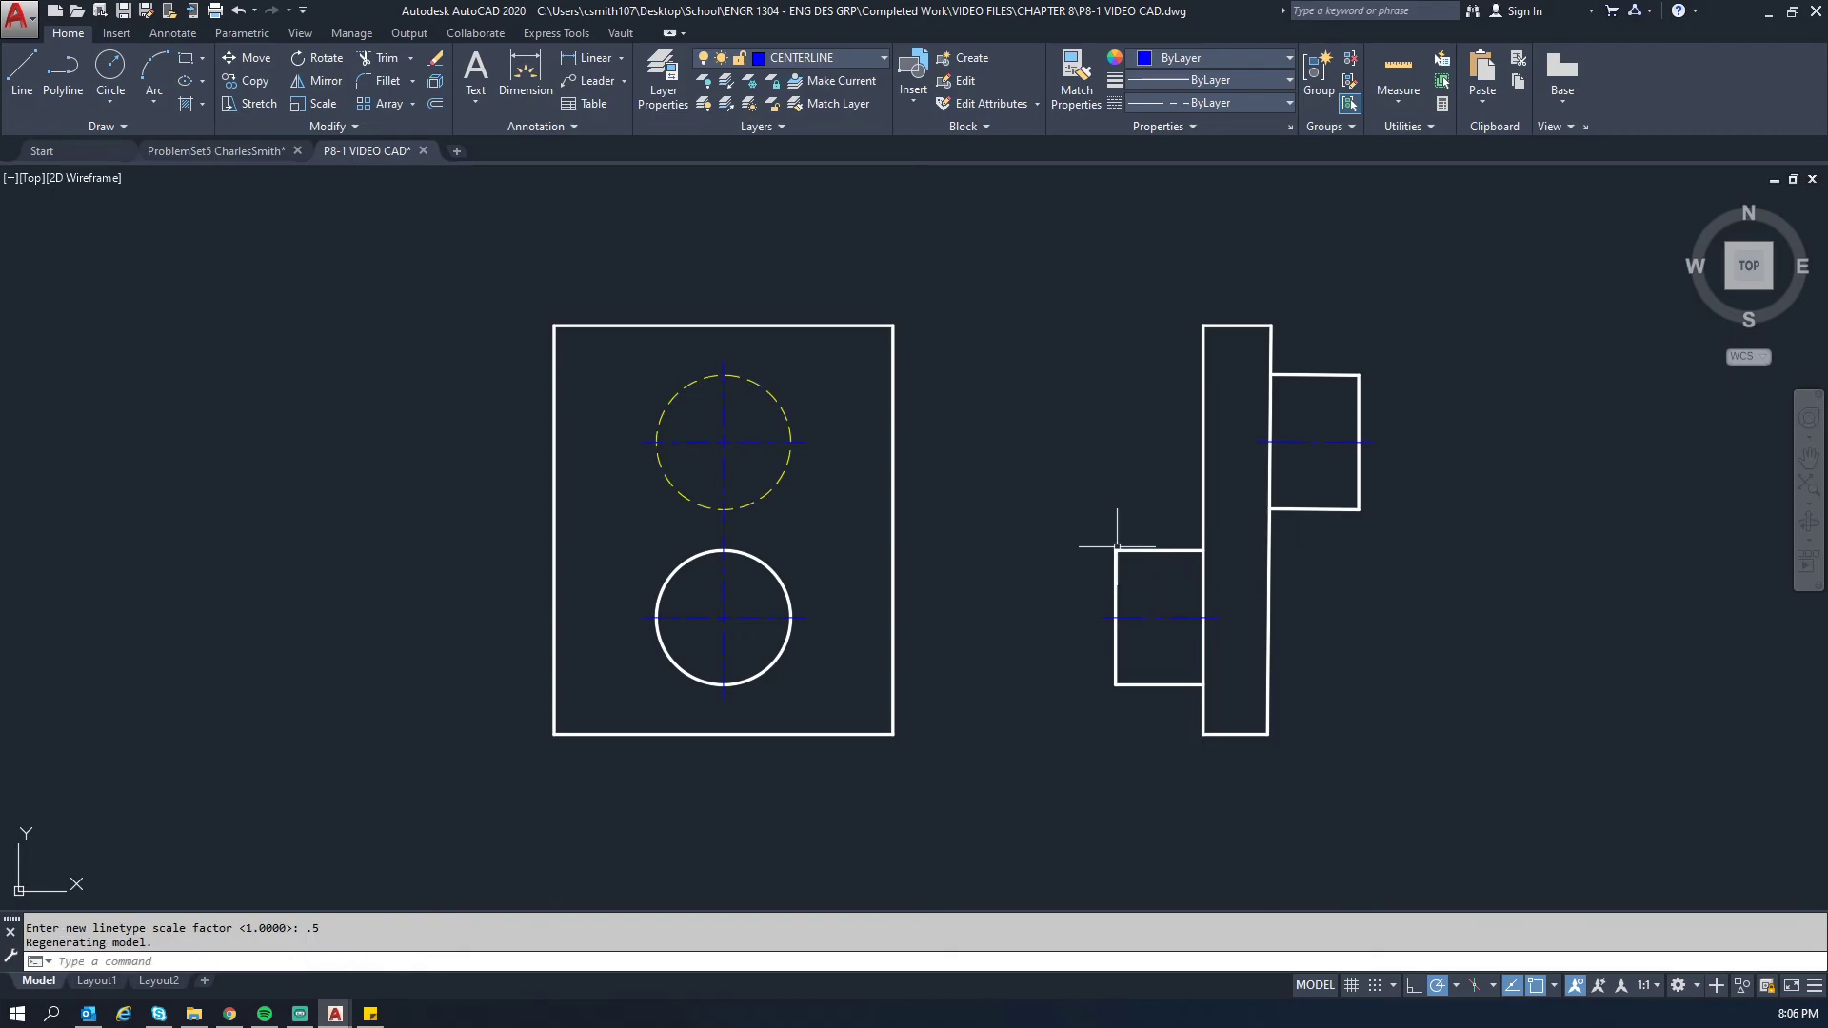
{"action": "scroll", "coordinate": [1340, 459], "scroll_direction": "down", "scroll_amount": 2}
{"action": "mouse_move", "coordinate": [821, 511]}
{"action": "middle_mouse_down"}
{"action": "mouse_move", "coordinate": [1333, 477]}
{"action": "mouse_move", "coordinate": [520, 497]}
{"action": "middle_mouse_up"}
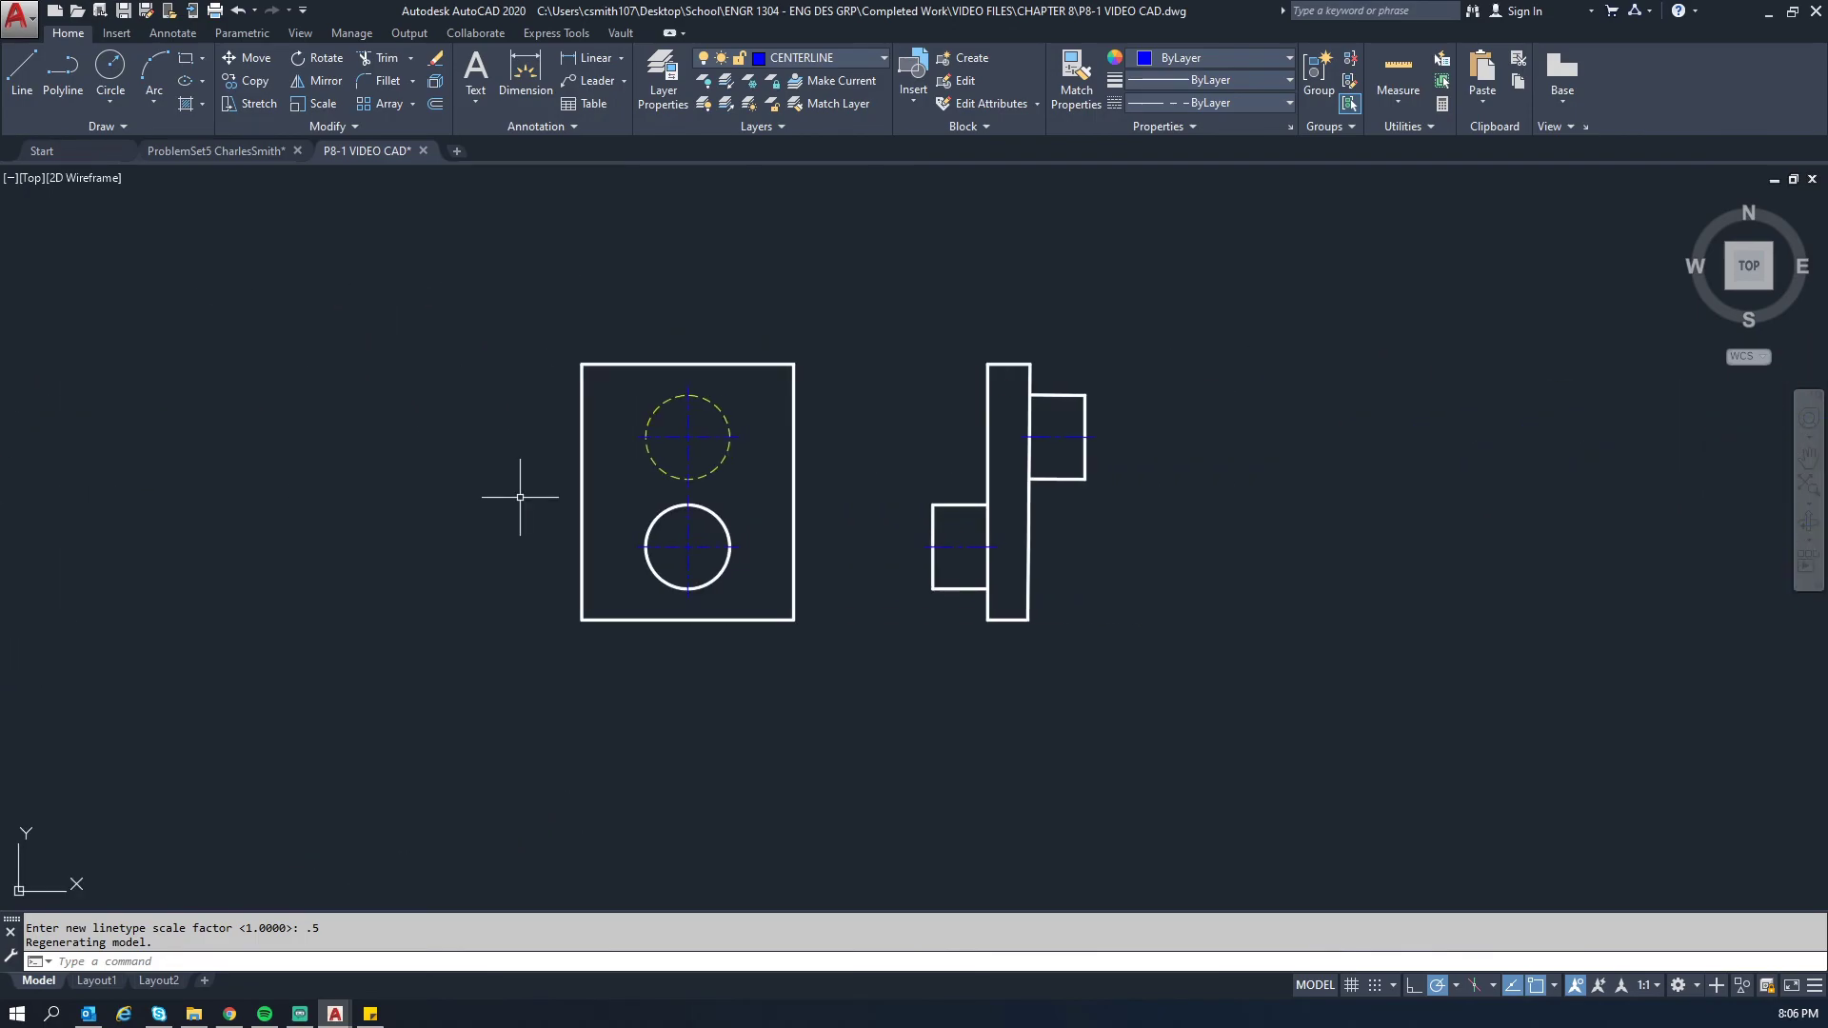
- Undo the LTSCALE change and select both side-view centerlines
{"action": "key", "text": "ctrl+z"}
{"action": "key", "text": "ctrl+z"}
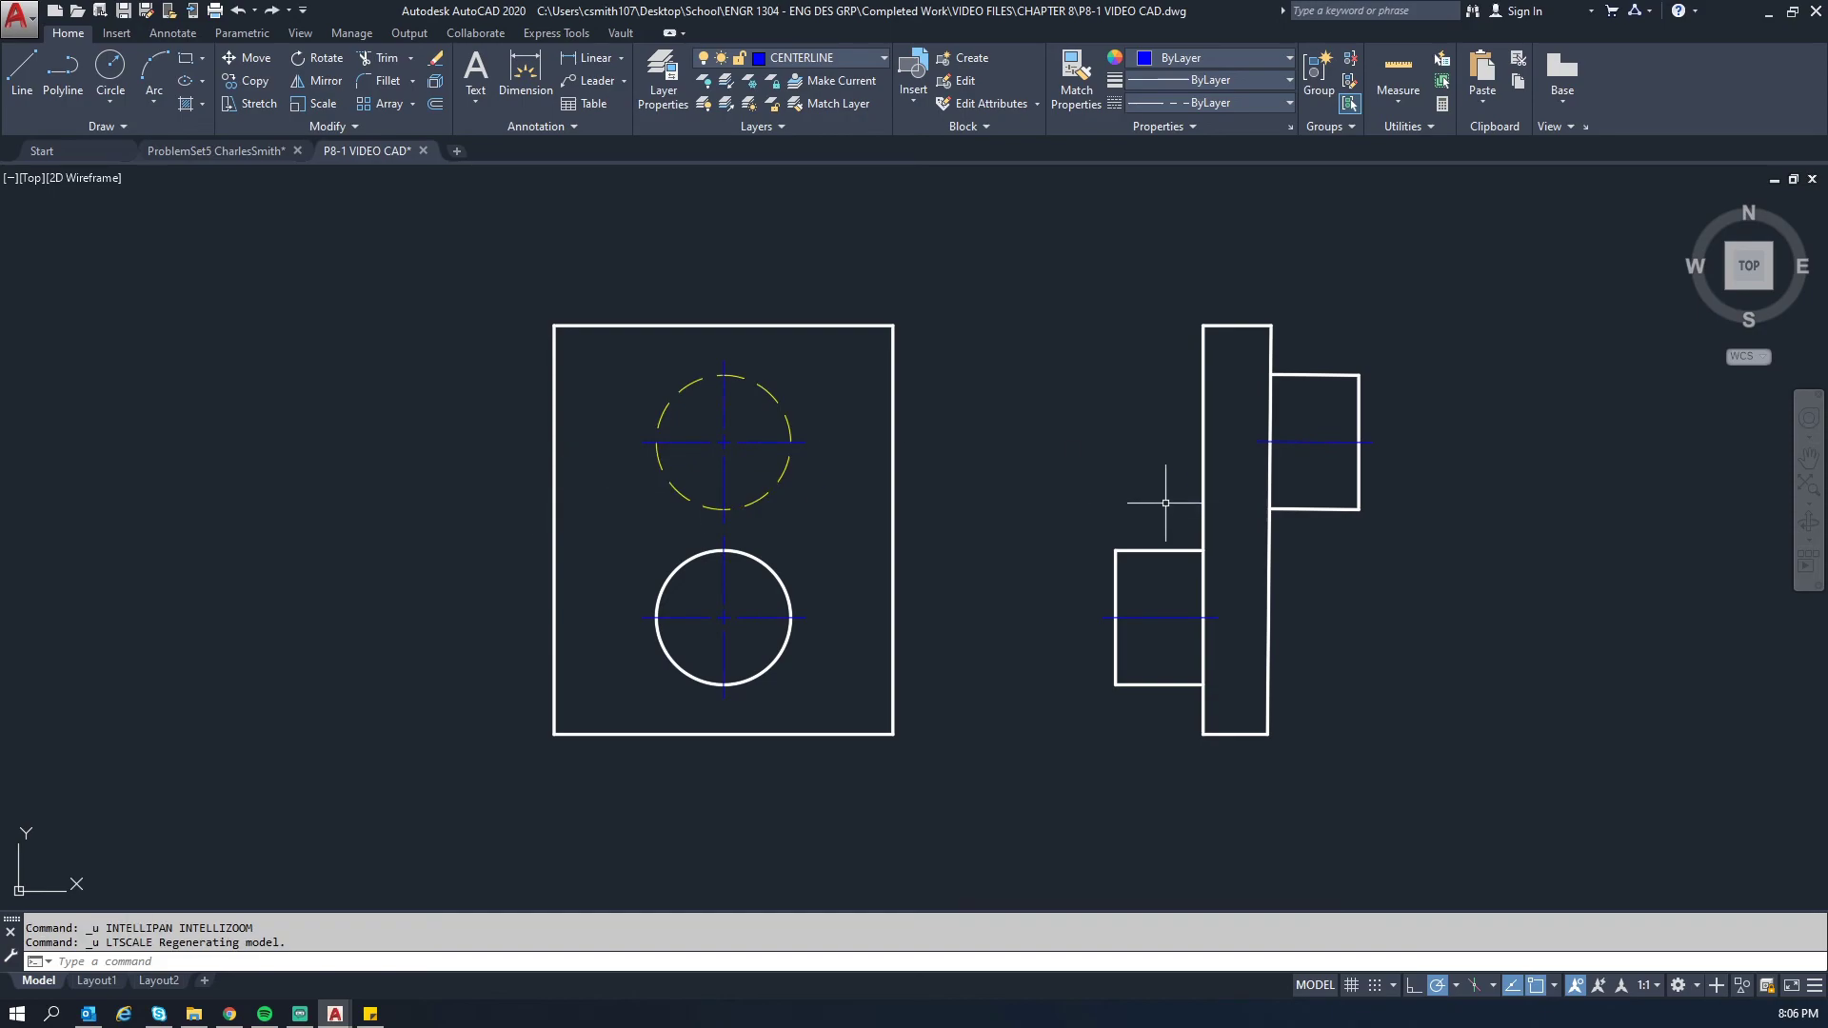
{"action": "middle_click_drag", "start_coordinate": [1164, 502], "coordinate": [962, 393]}
{"action": "left_click", "coordinate": [1147, 385]}
{"action": "left_click", "coordinate": [1074, 285]}
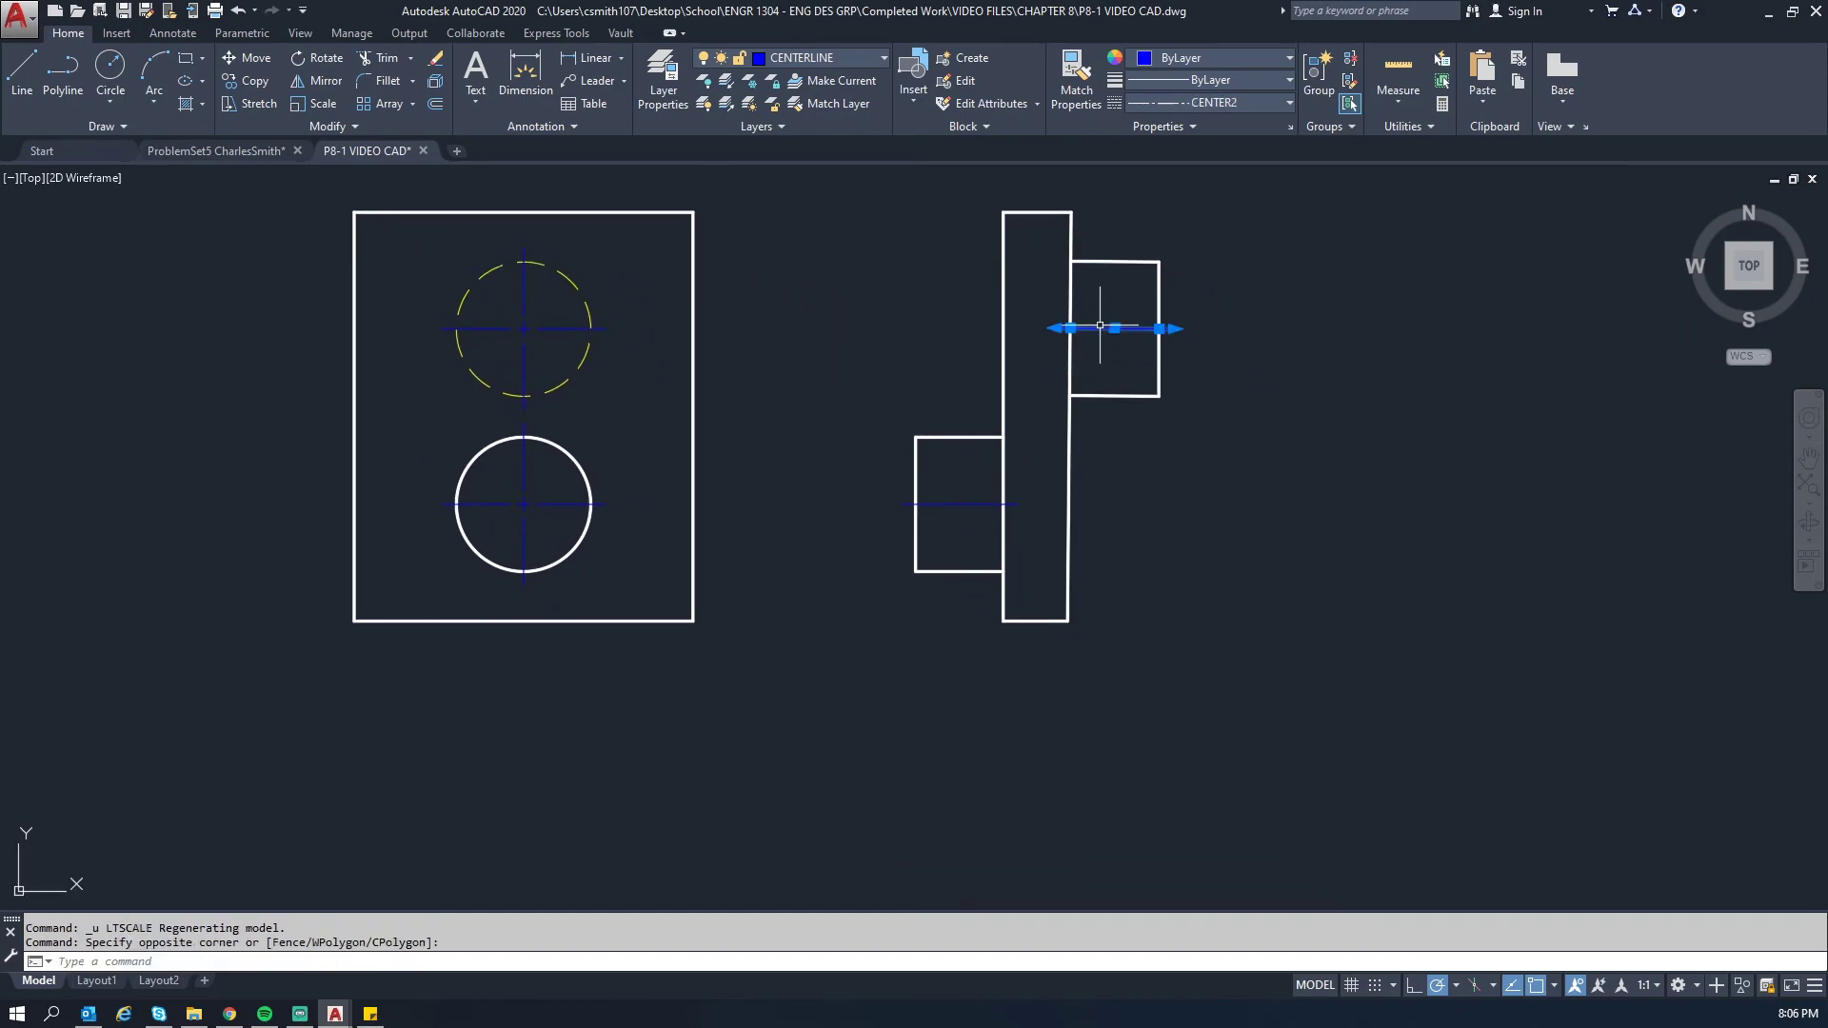
{"action": "left_click", "coordinate": [1011, 550]}
{"action": "left_click", "coordinate": [927, 469]}
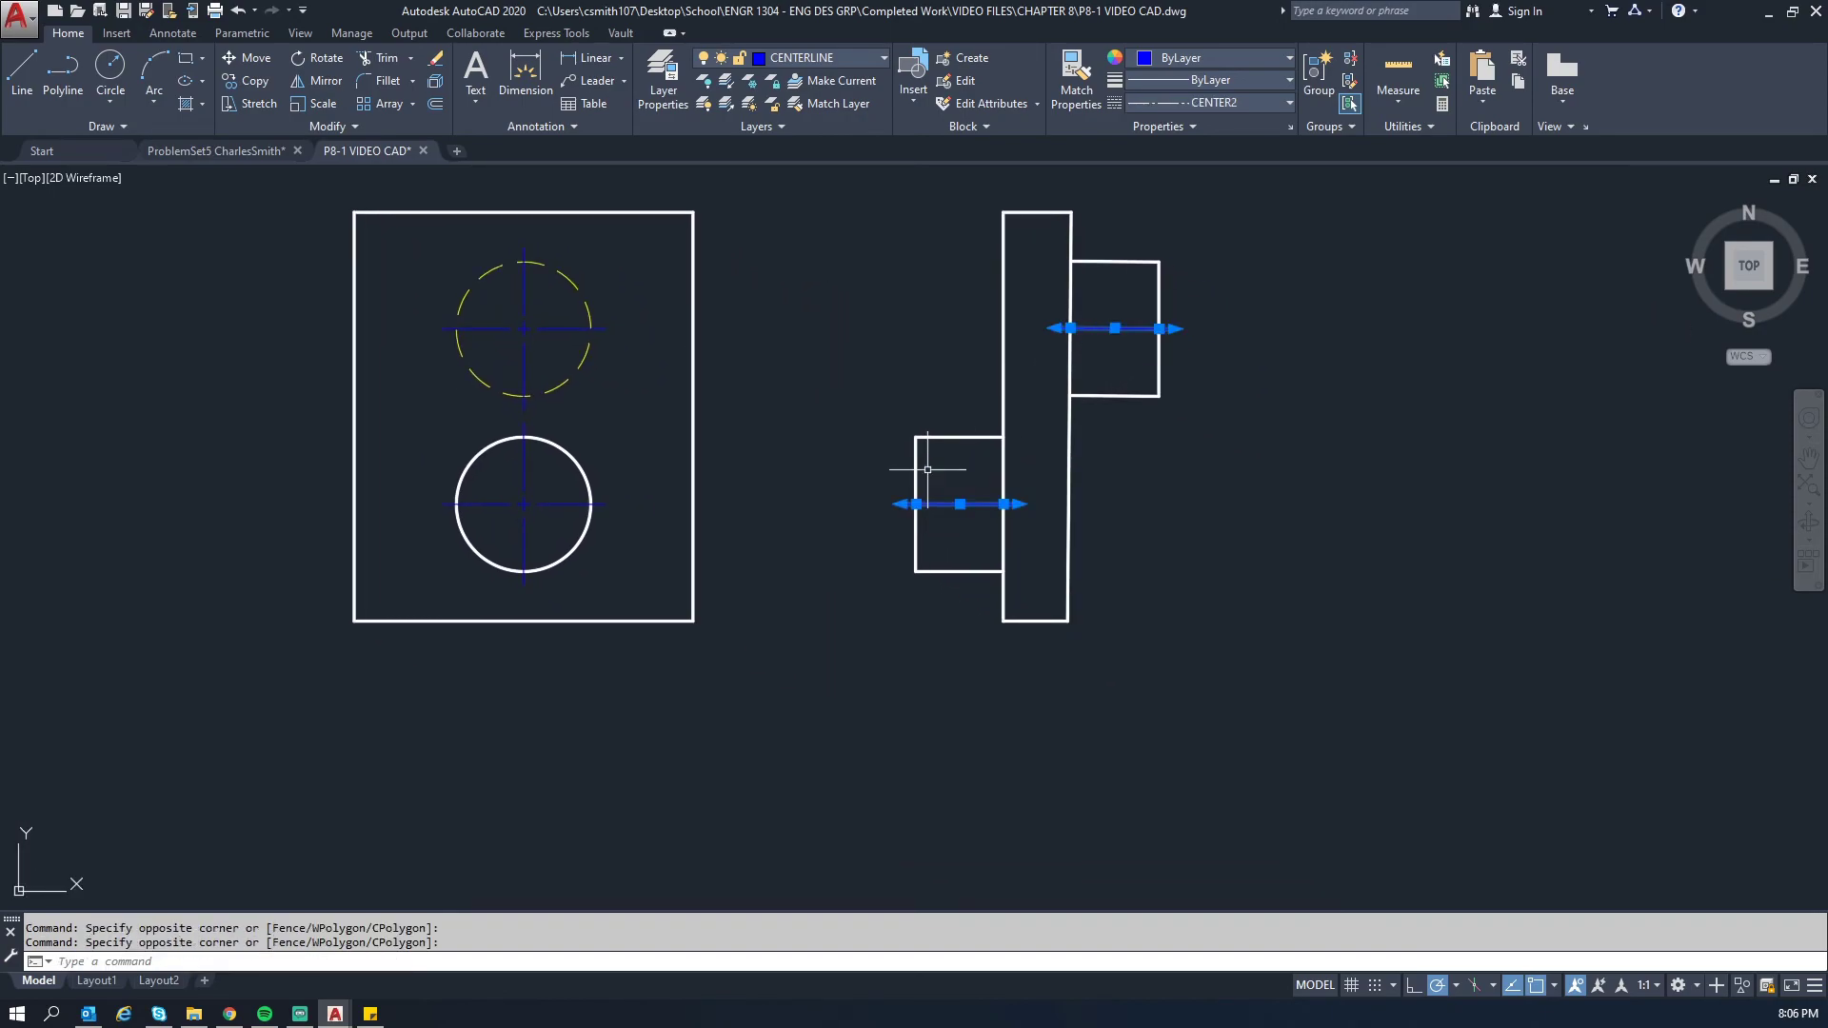
- Give the selected centerlines a linetype scale of 0.75 in Properties
{"action": "type", "text": "PR"}
{"action": "key", "text": "Return"}
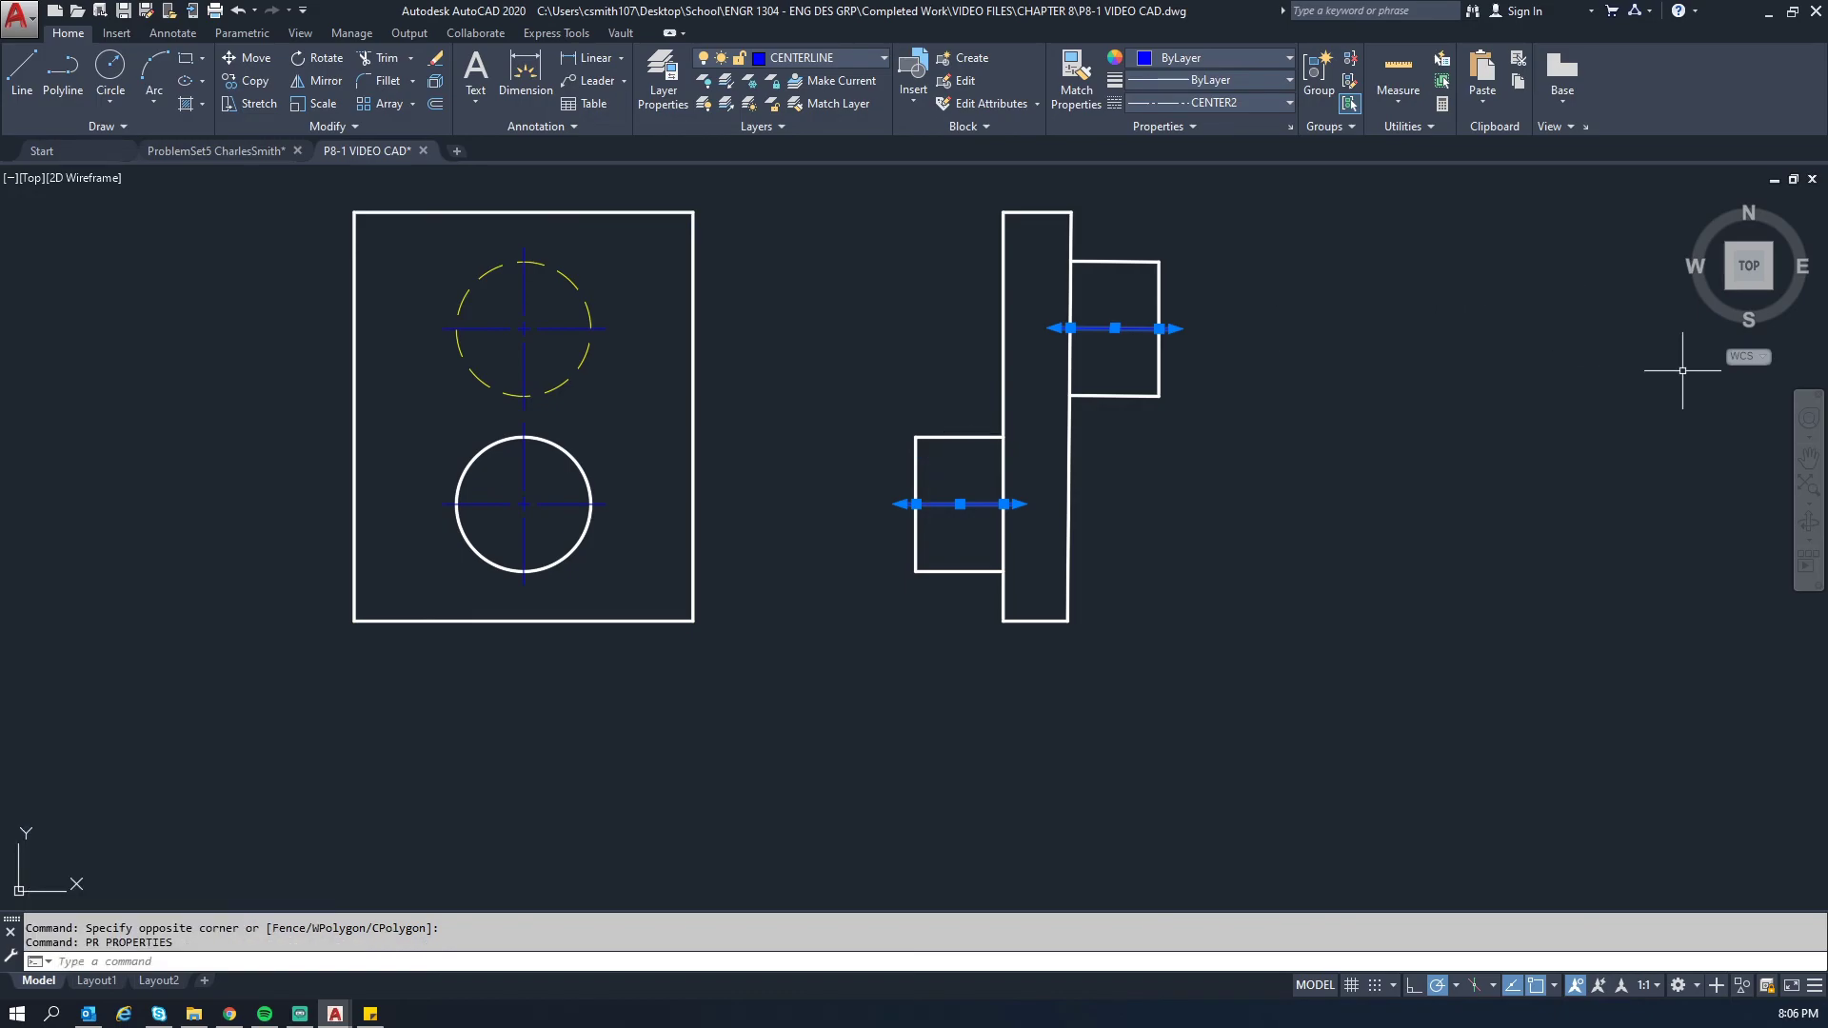
{"action": "left_click_drag", "start_coordinate": [1265, 477], "coordinate": [89, 350]}
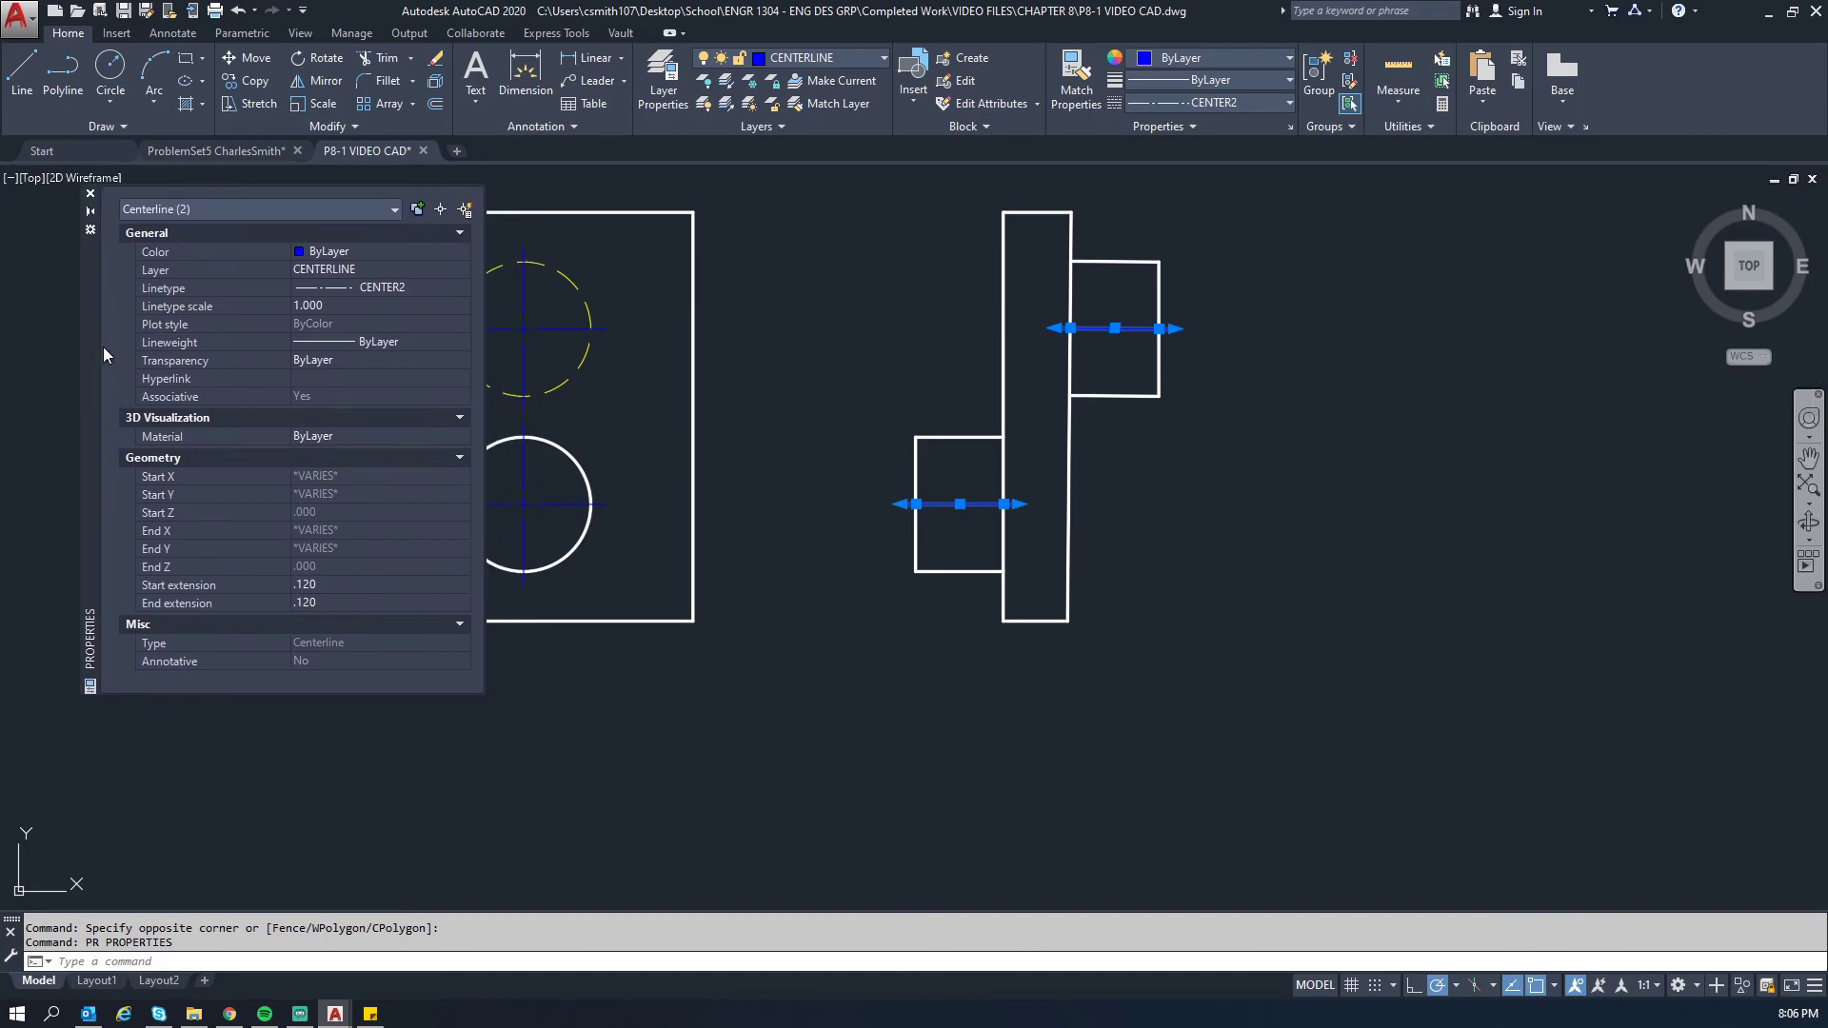
{"action": "left_click", "coordinate": [340, 306]}
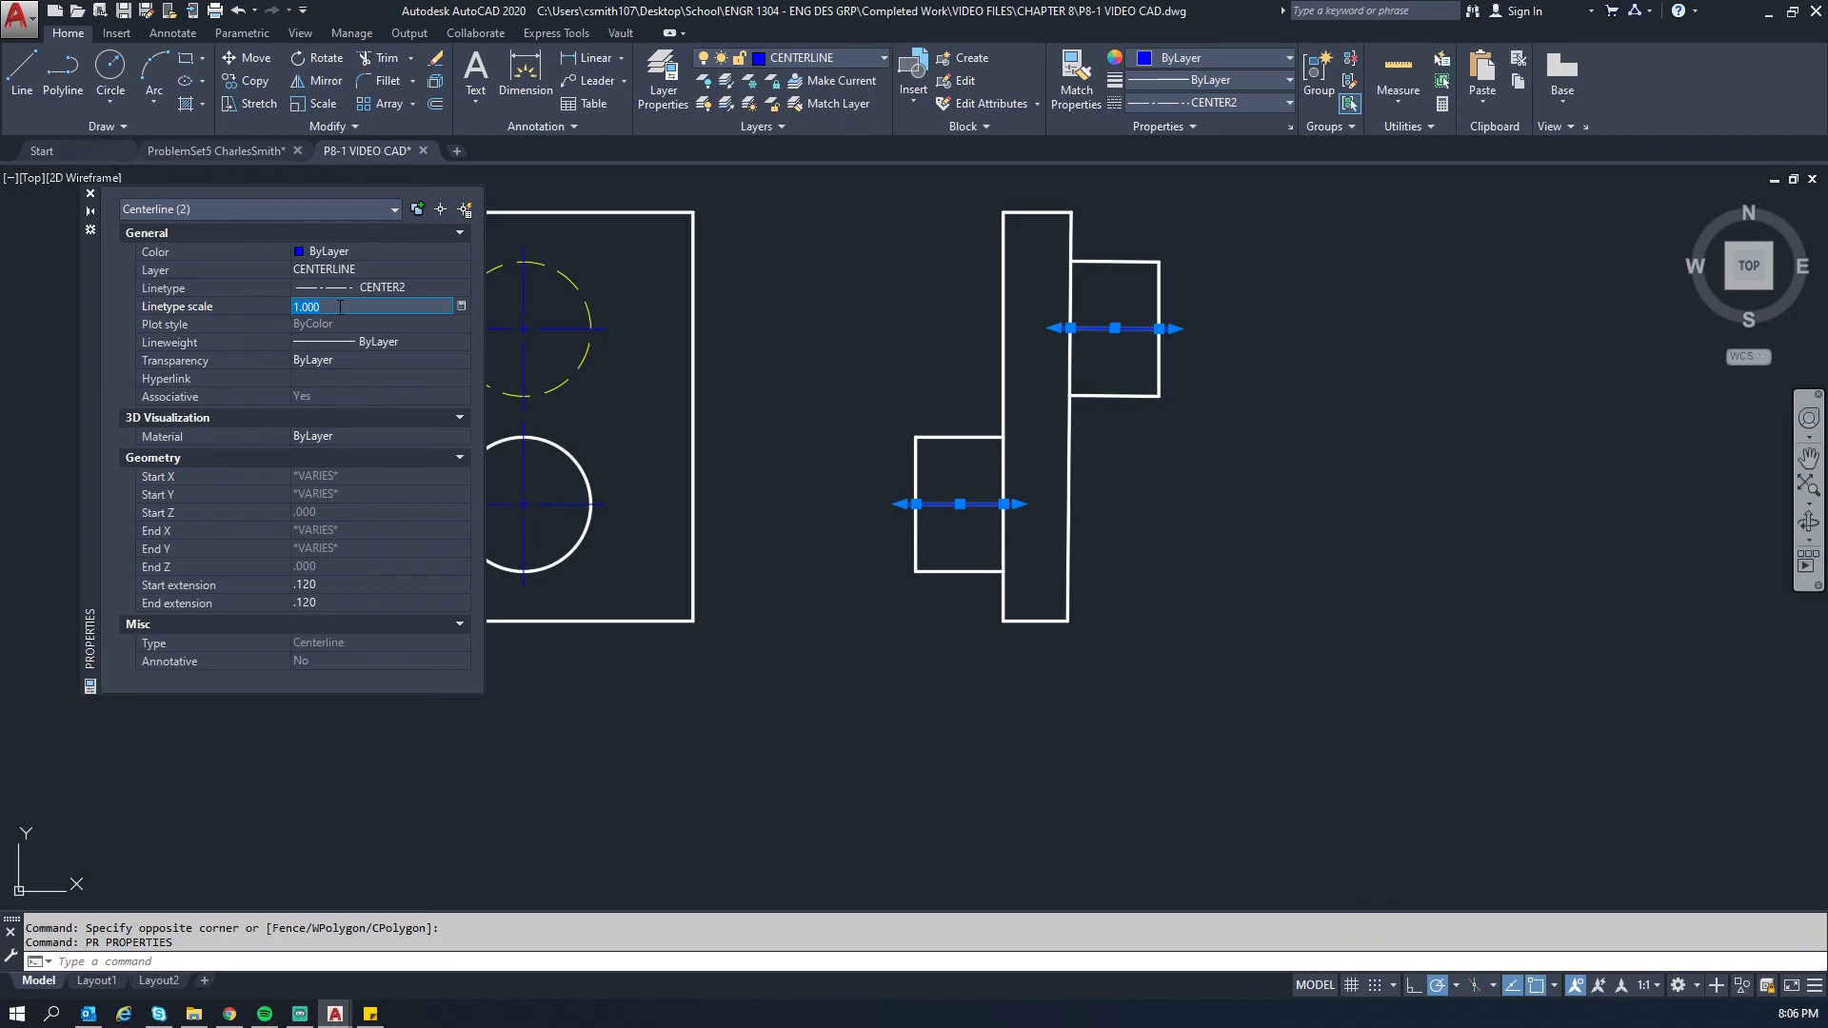
{"action": "type", "text": ".75"}
{"action": "key", "text": "Return"}
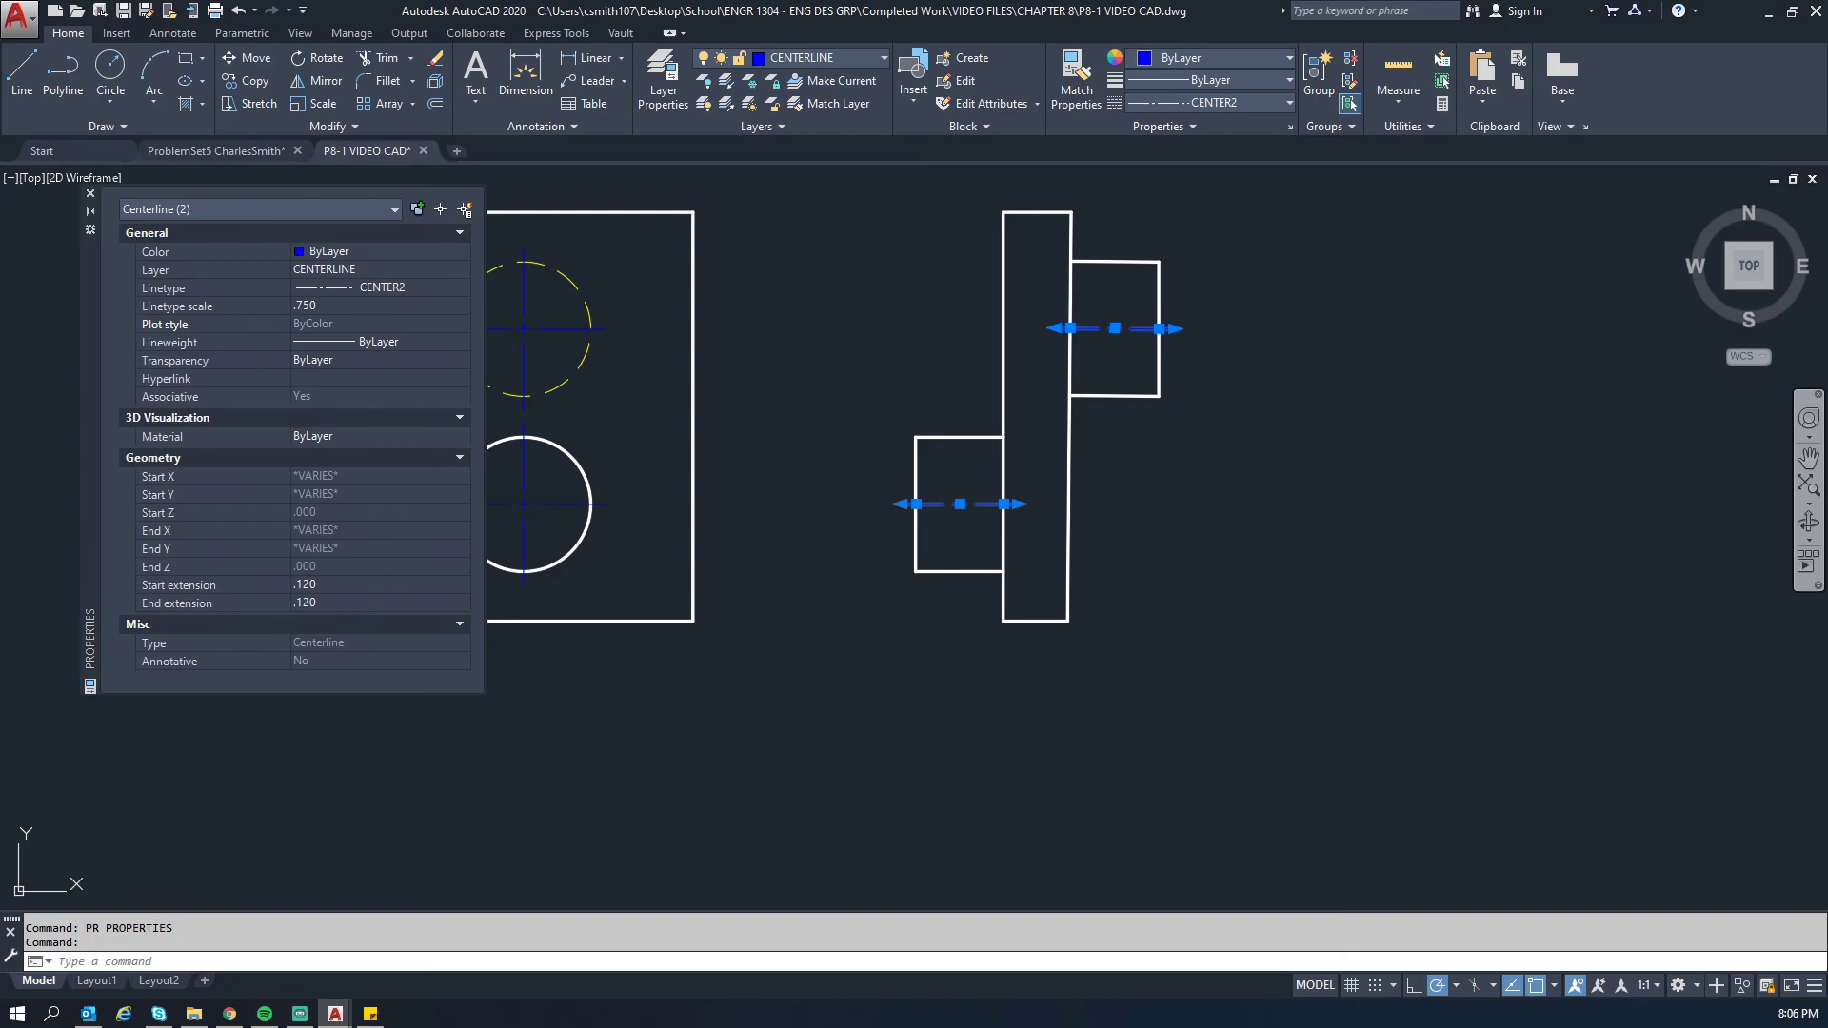
{"action": "key", "text": "Escape"}
{"action": "key", "text": "Escape"}
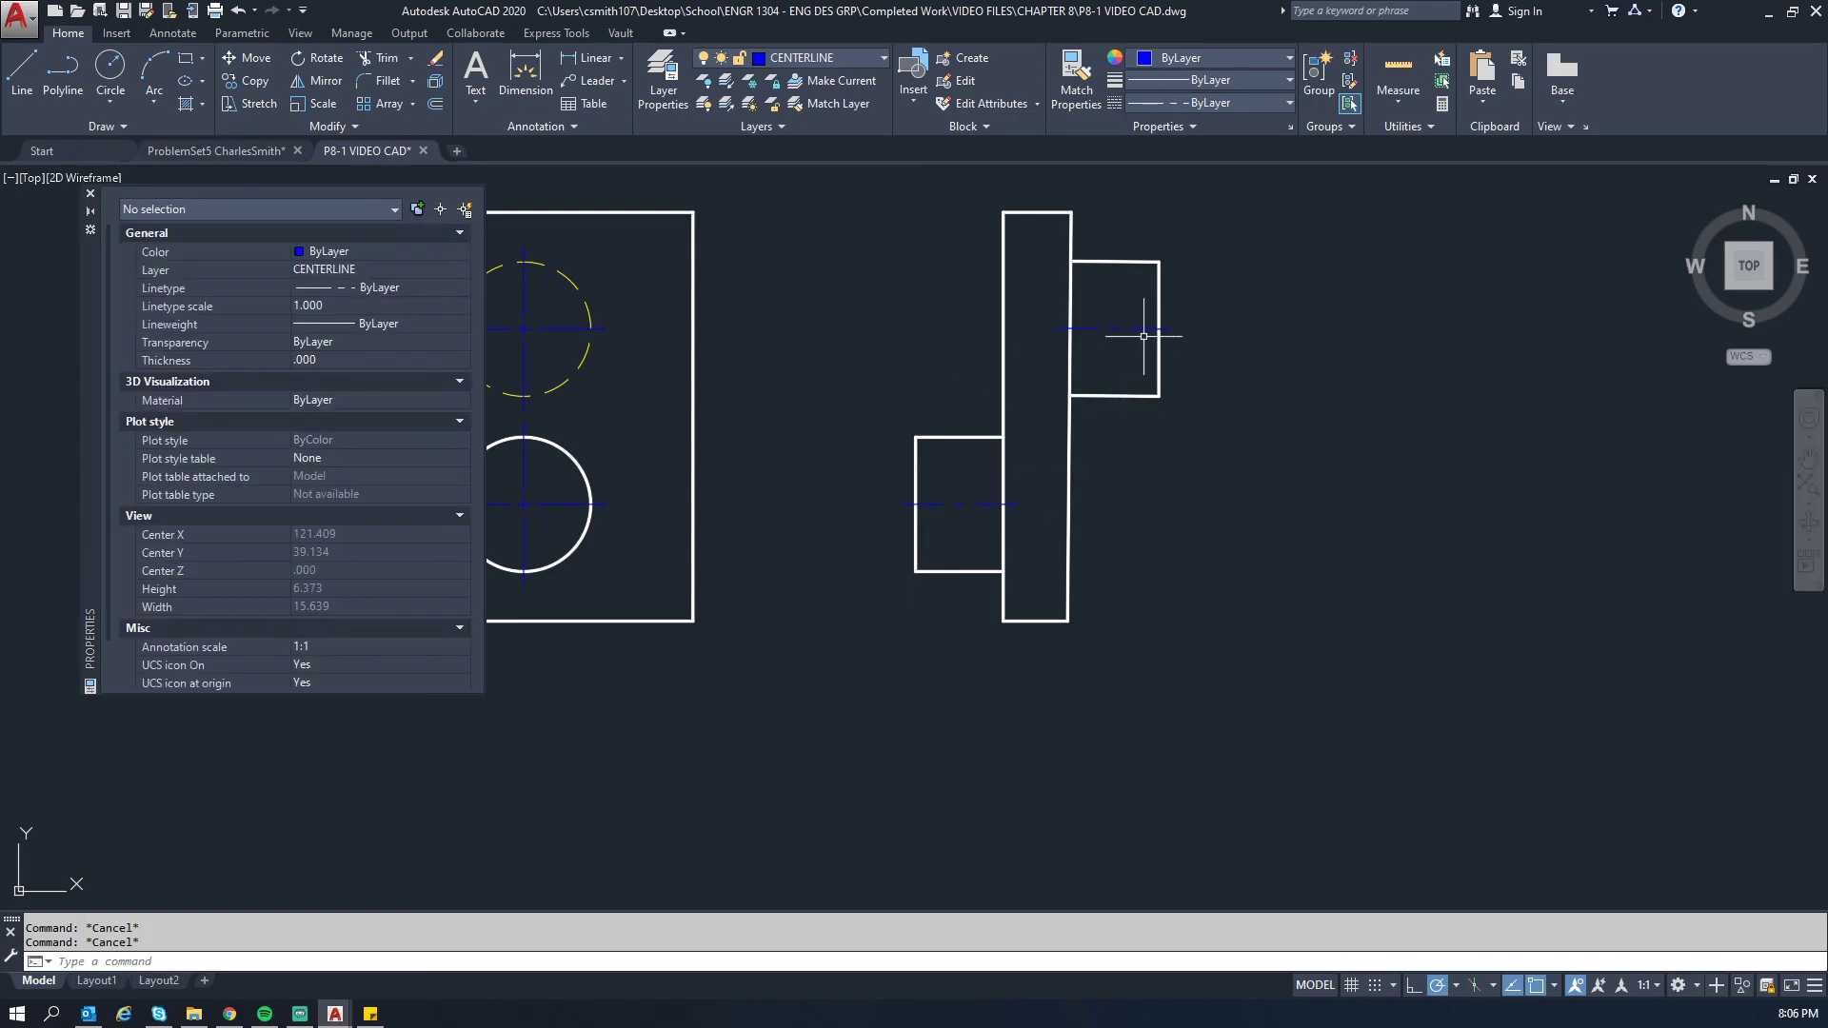
{"action": "left_click", "coordinate": [90, 195]}
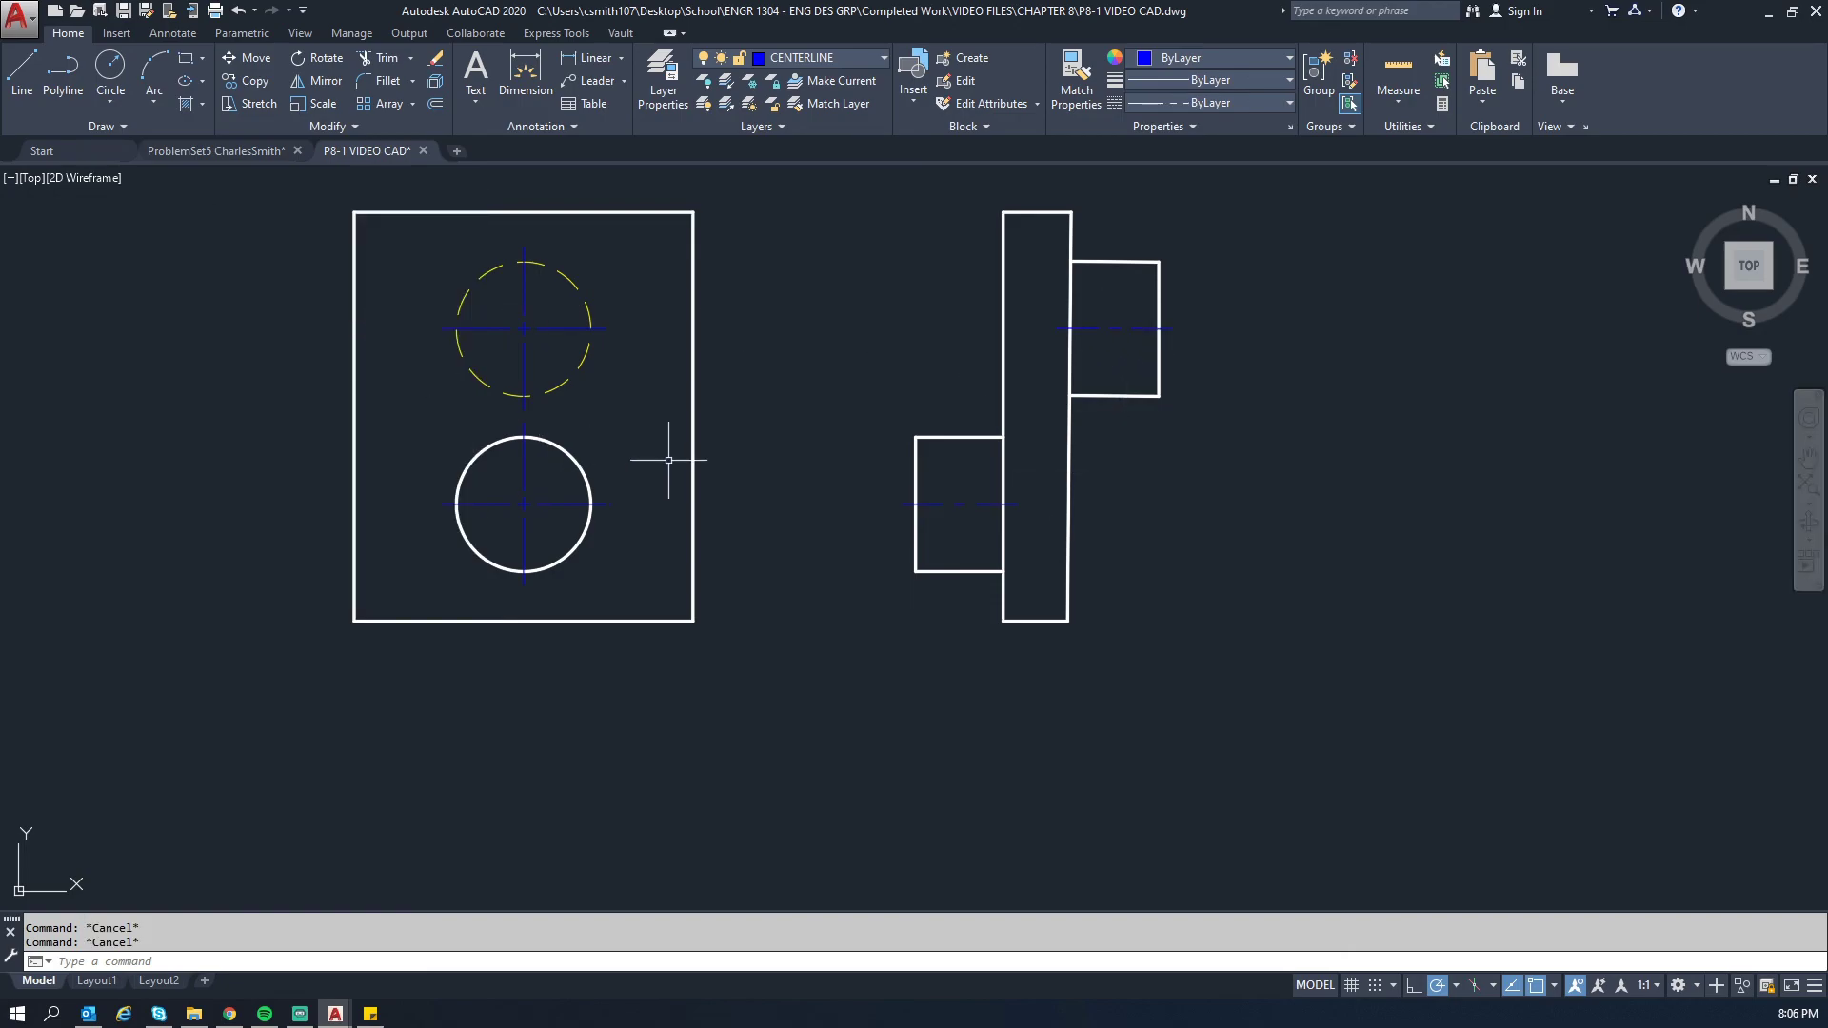
{"action": "scroll", "coordinate": [714, 419], "scroll_direction": "down", "scroll_amount": 2}
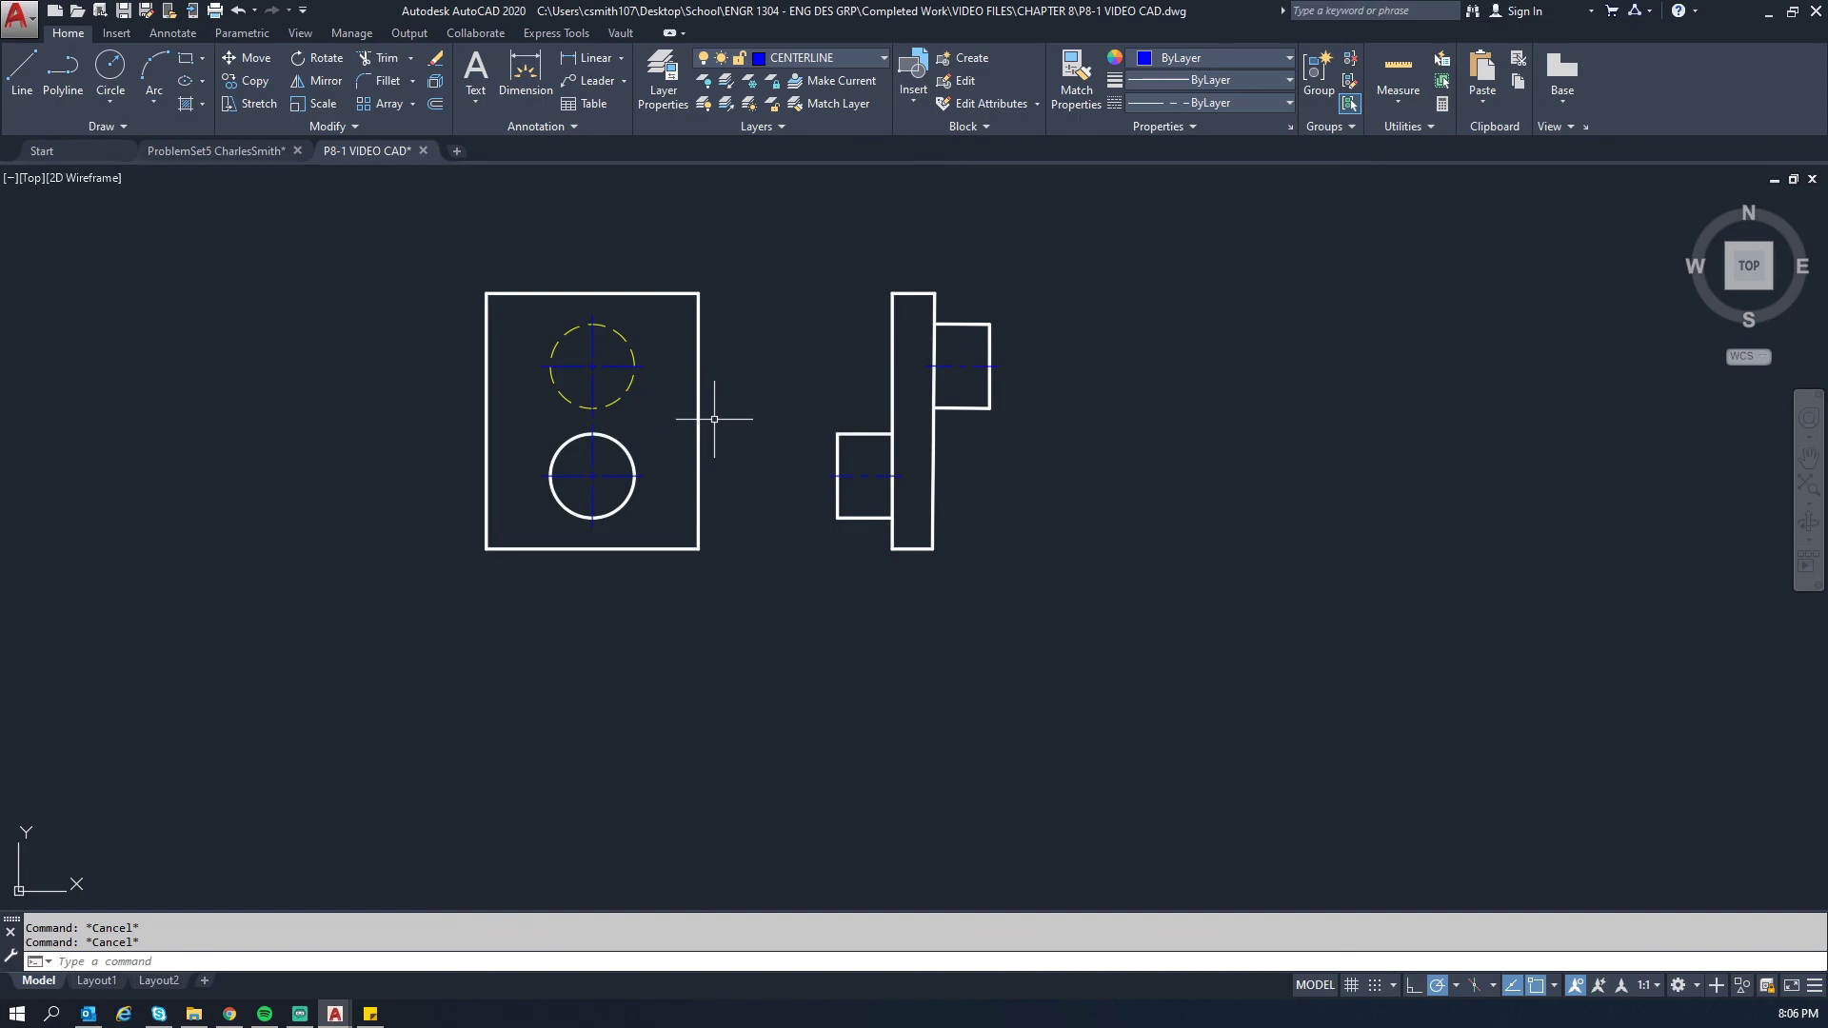
{"action": "middle_click_drag", "start_coordinate": [716, 404], "coordinate": [959, 400]}
{"action": "scroll", "coordinate": [958, 397], "scroll_direction": "down", "scroll_amount": 3}
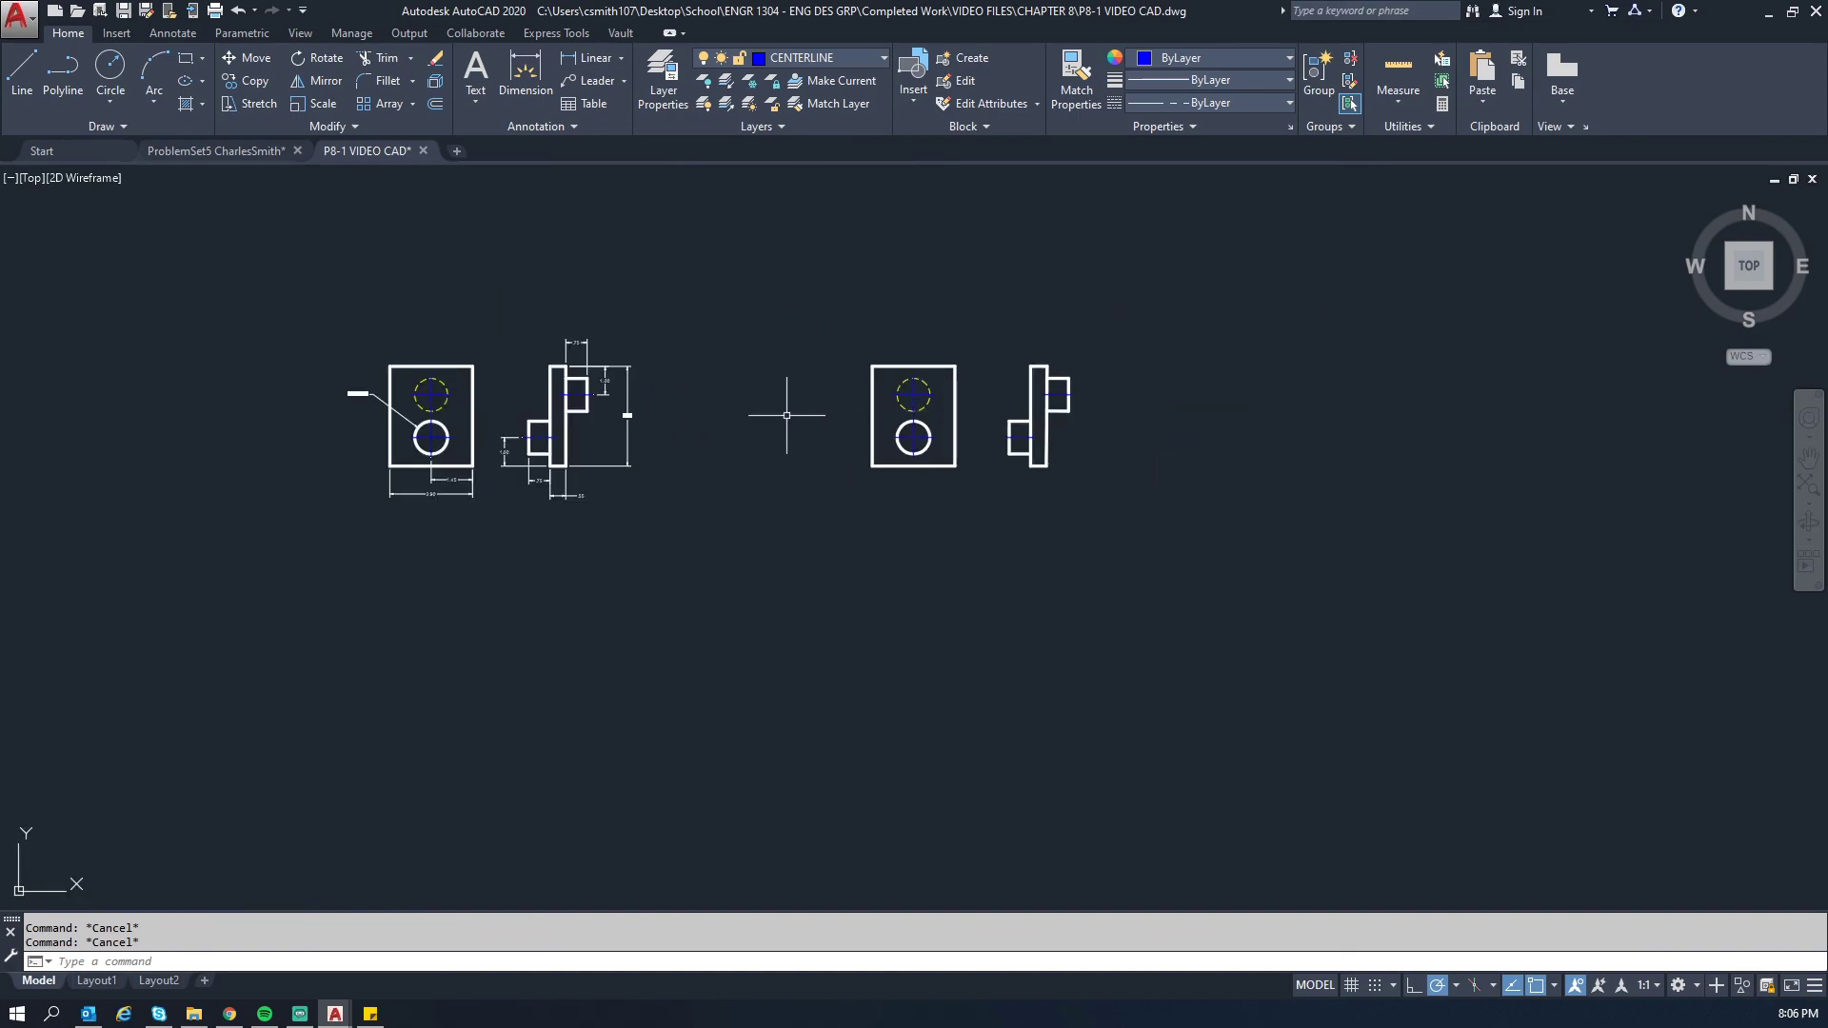
{"action": "scroll", "coordinate": [717, 419], "scroll_direction": "up", "scroll_amount": 2}
{"action": "middle_click_drag", "start_coordinate": [718, 420], "coordinate": [751, 429]}
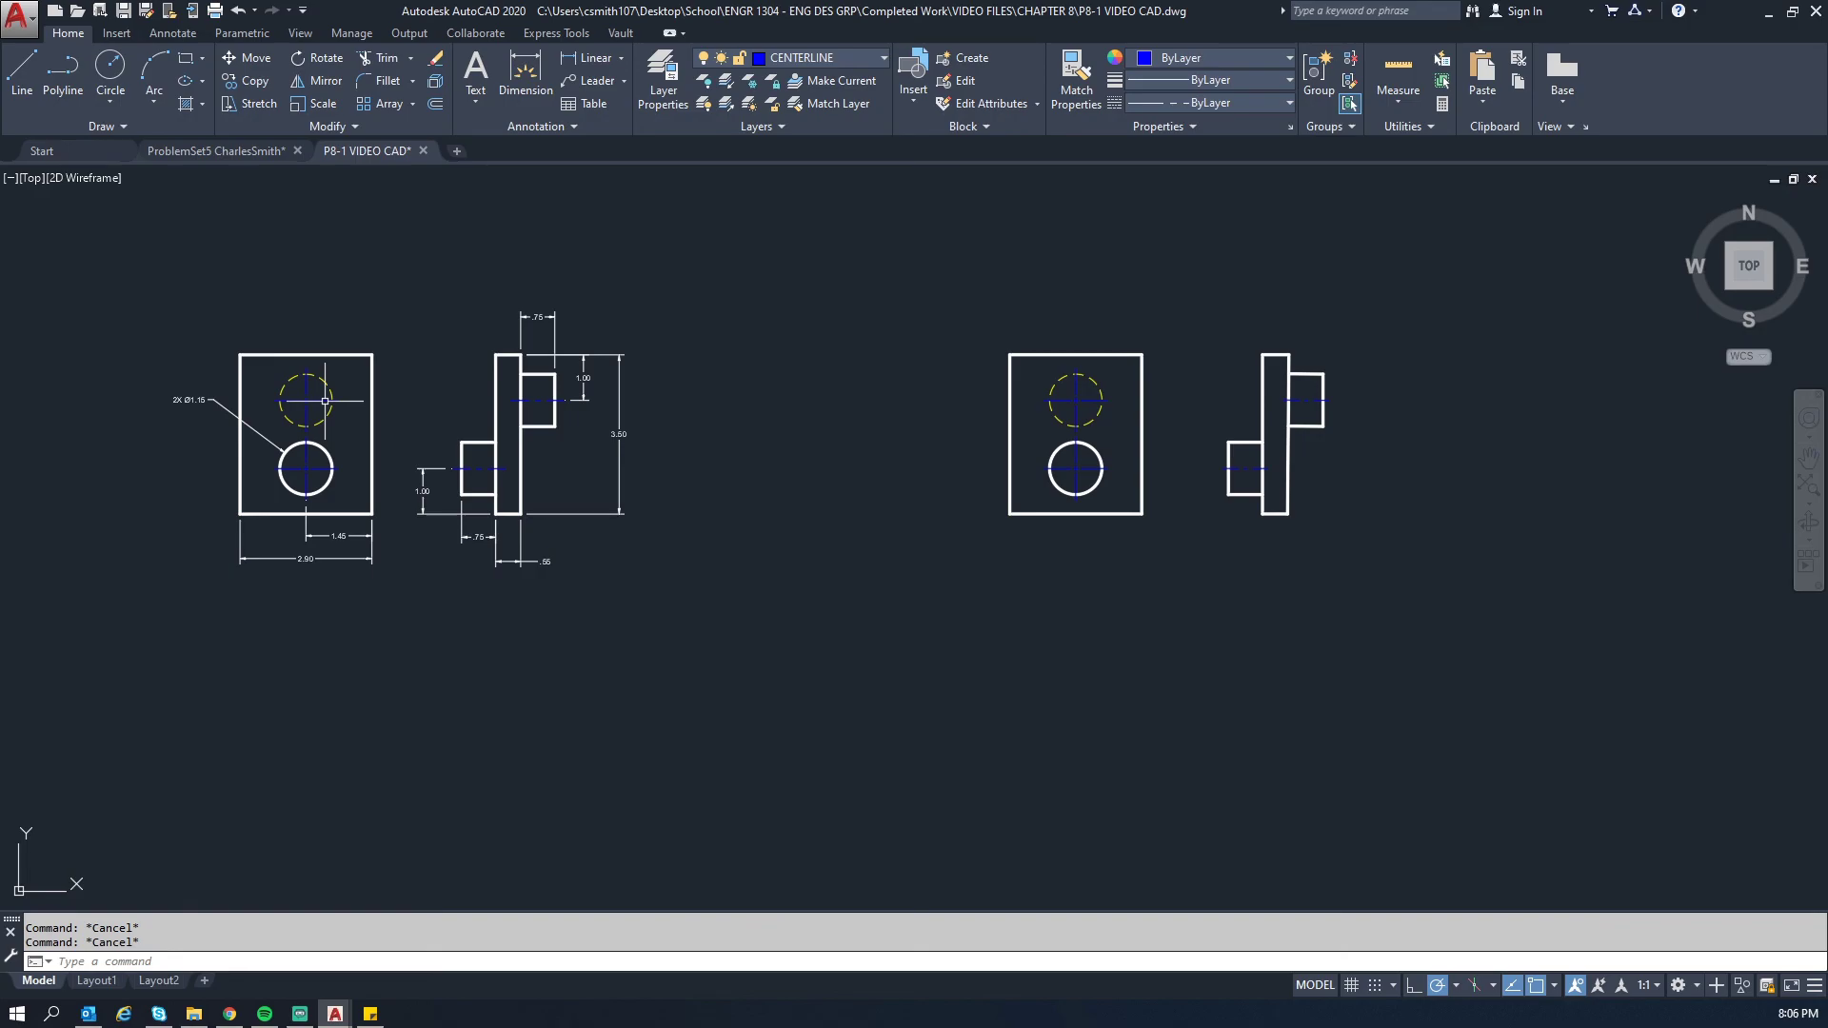
{"action": "type", "text": "z"}
{"action": "key", "text": "Return"}
{"action": "left_click", "coordinate": [886, 273]}
{"action": "left_click", "coordinate": [1484, 614]}
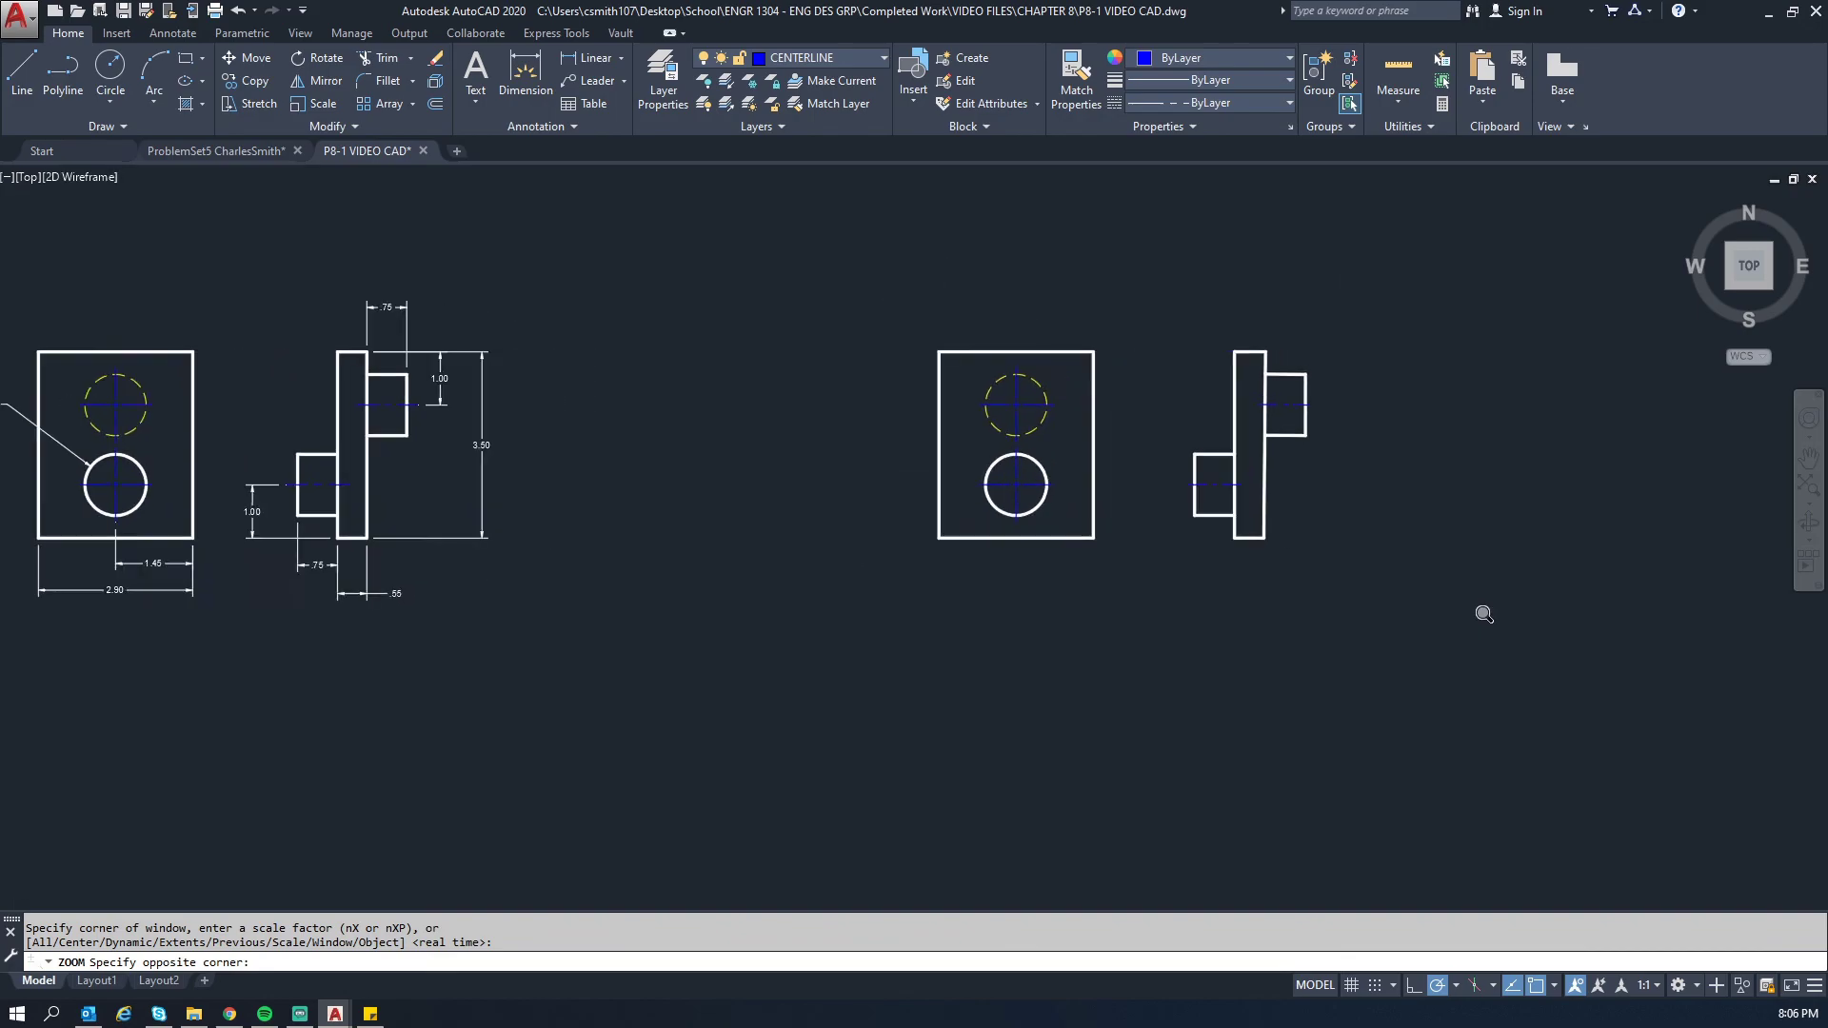